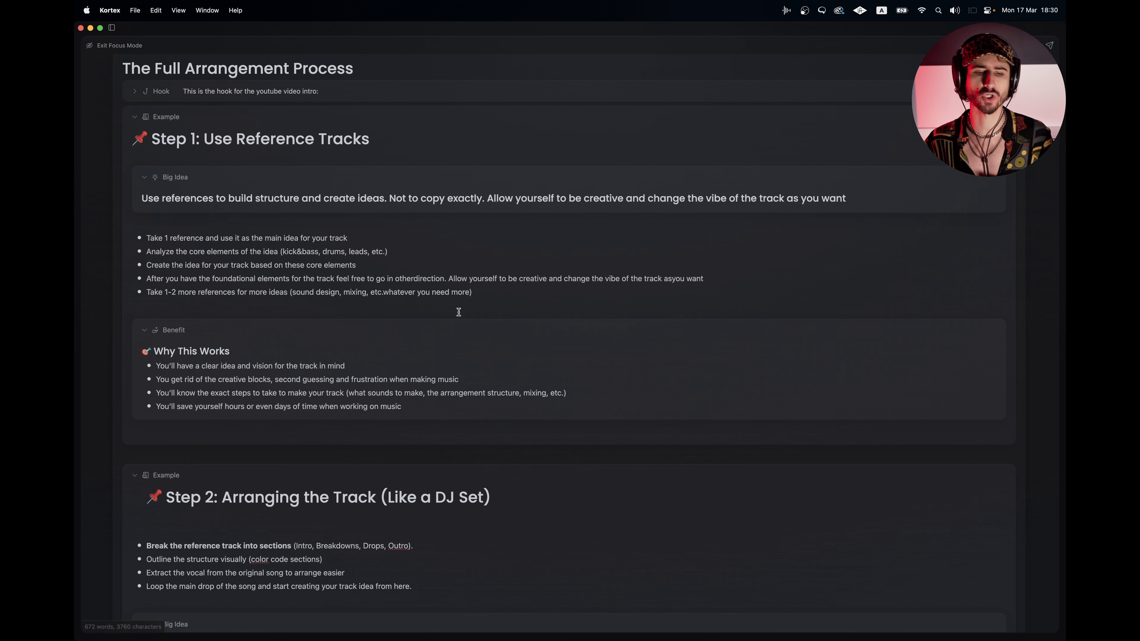
Step: Highlight the second and third Step 1 bullets, and correct "otherdirection" to "other direction" in the fourth
left_click_drag(147, 238, 466, 242)
left_click(143, 251)
left_click_drag(143, 251, 413, 254)
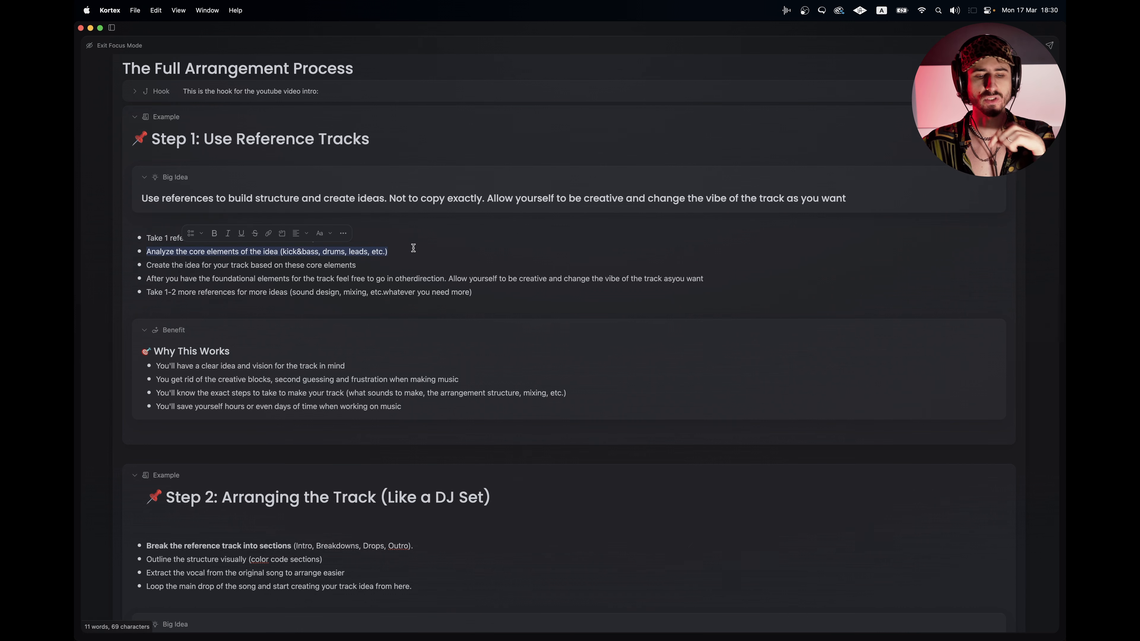
left_click(413, 256)
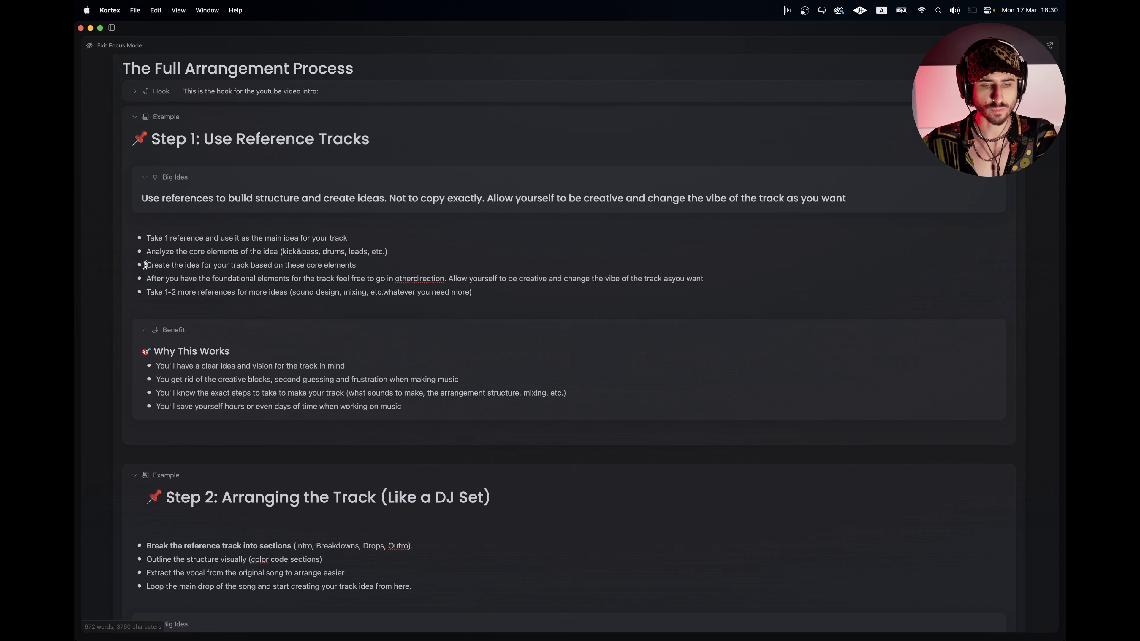
left_click_drag(144, 264, 368, 269)
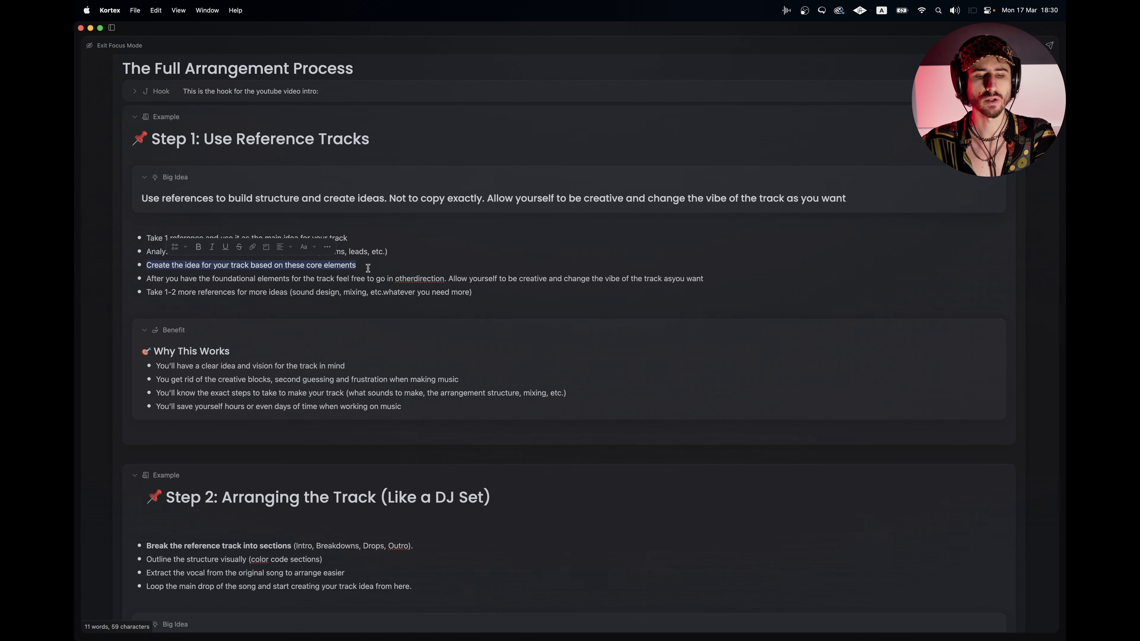
left_click(418, 278)
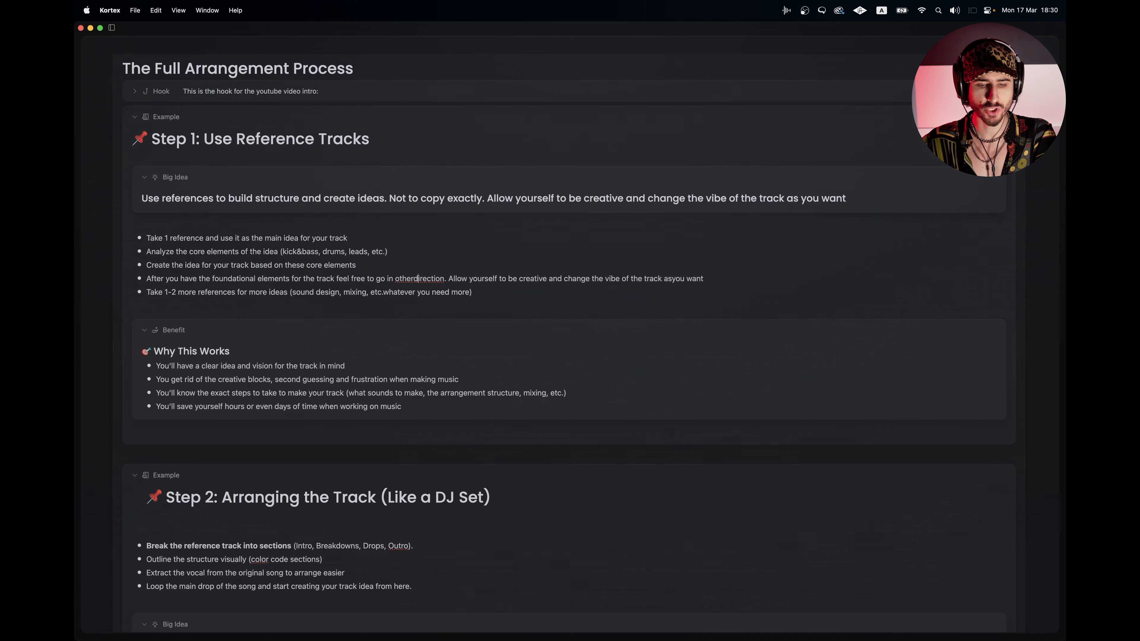
Step: Switch to Ableton Live and unfold the ref track to show its waveform around the climax drop
key("super+Tab")
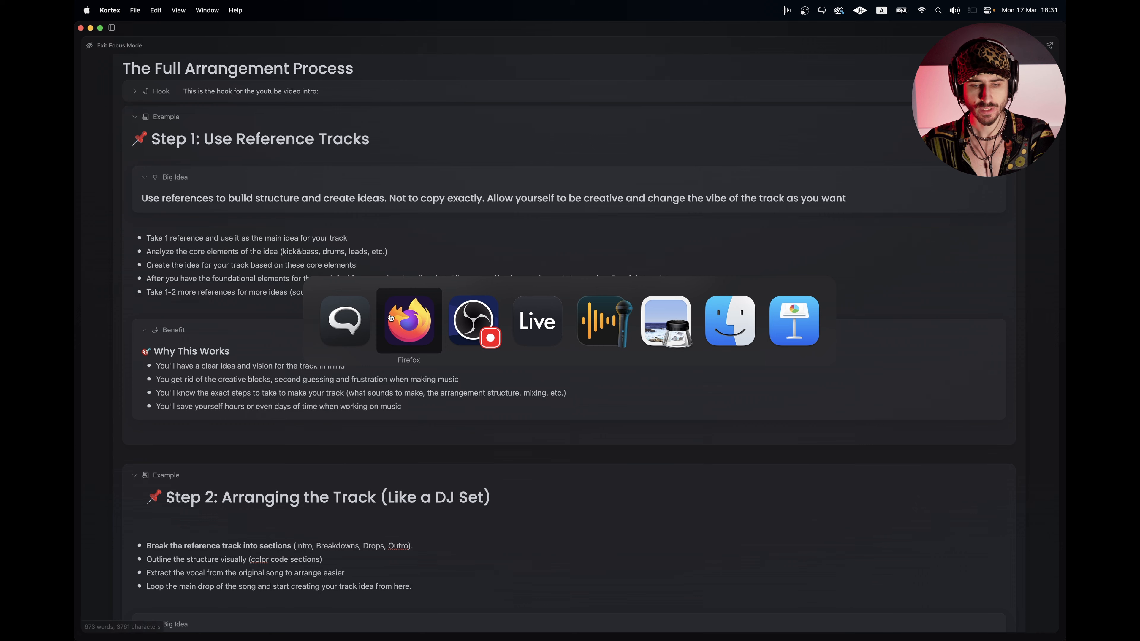
key("super+Tab")
key("super+Tab")
key("super+Tab")
key("super+Tab")
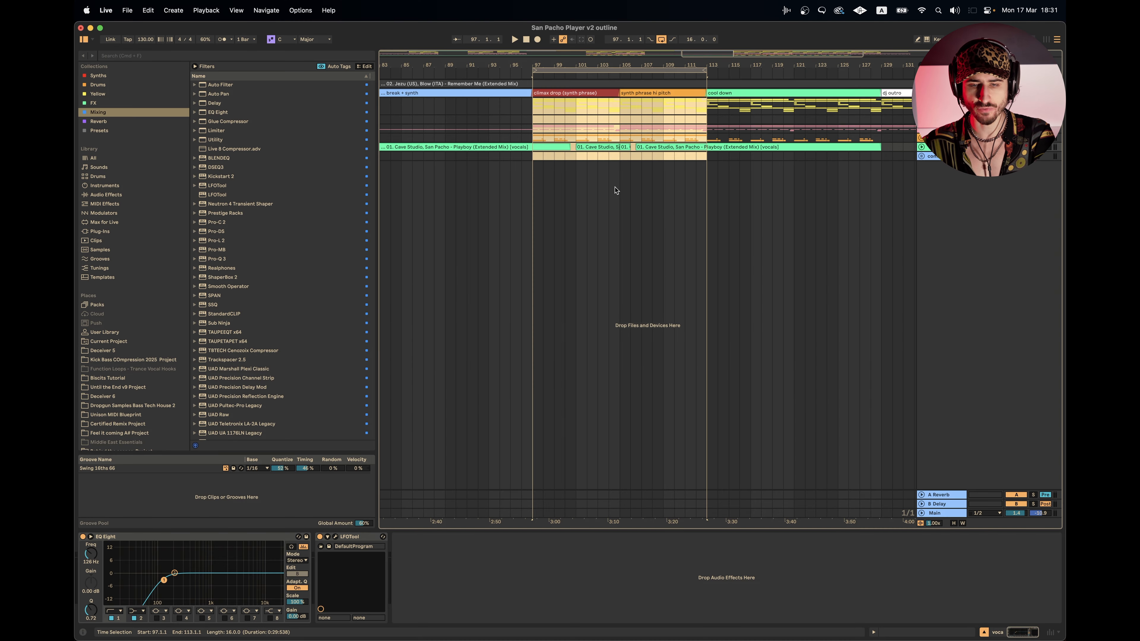
left_click(943, 93)
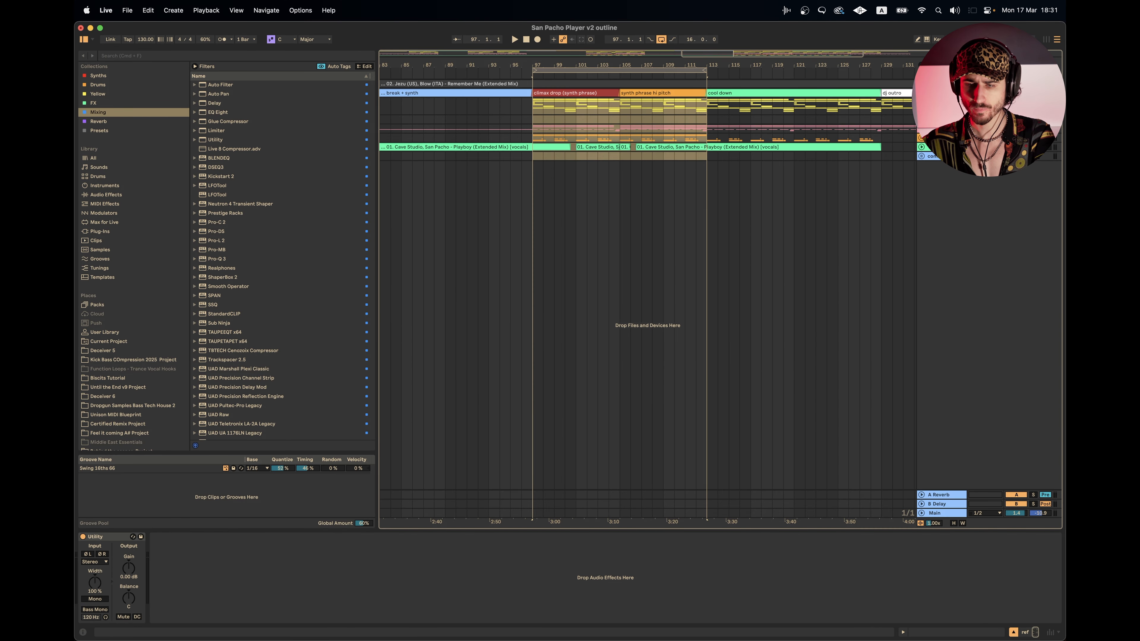
key("u")
scroll(636, 105, "up", 3)
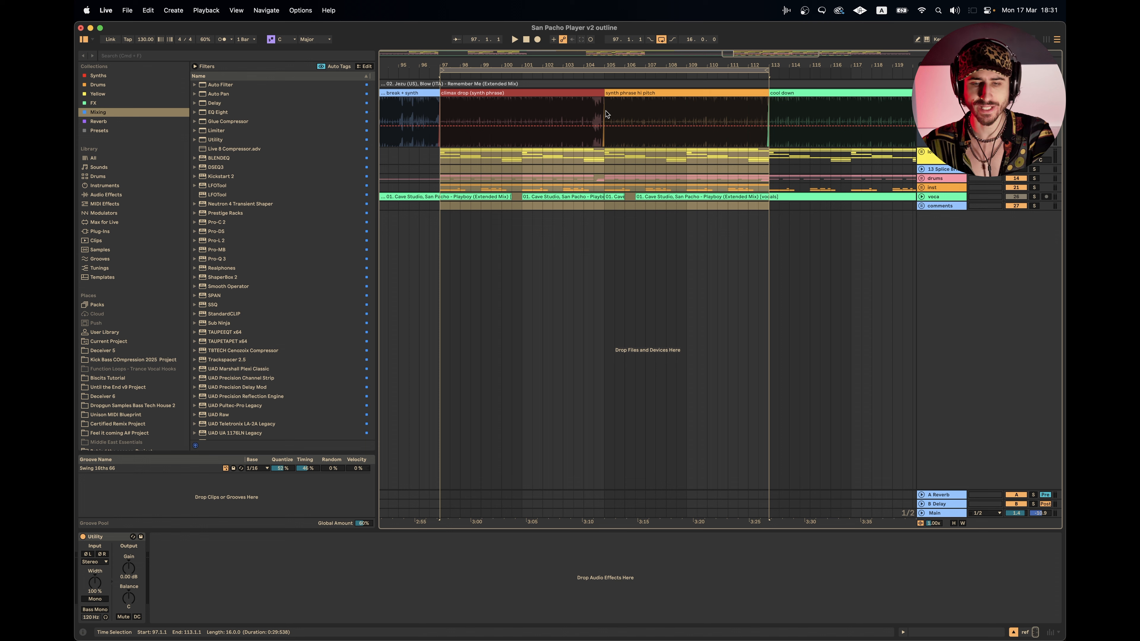
Step: Play the arrangement from bar 105, where the synth phrase hi pitch section starts
left_click(604, 113)
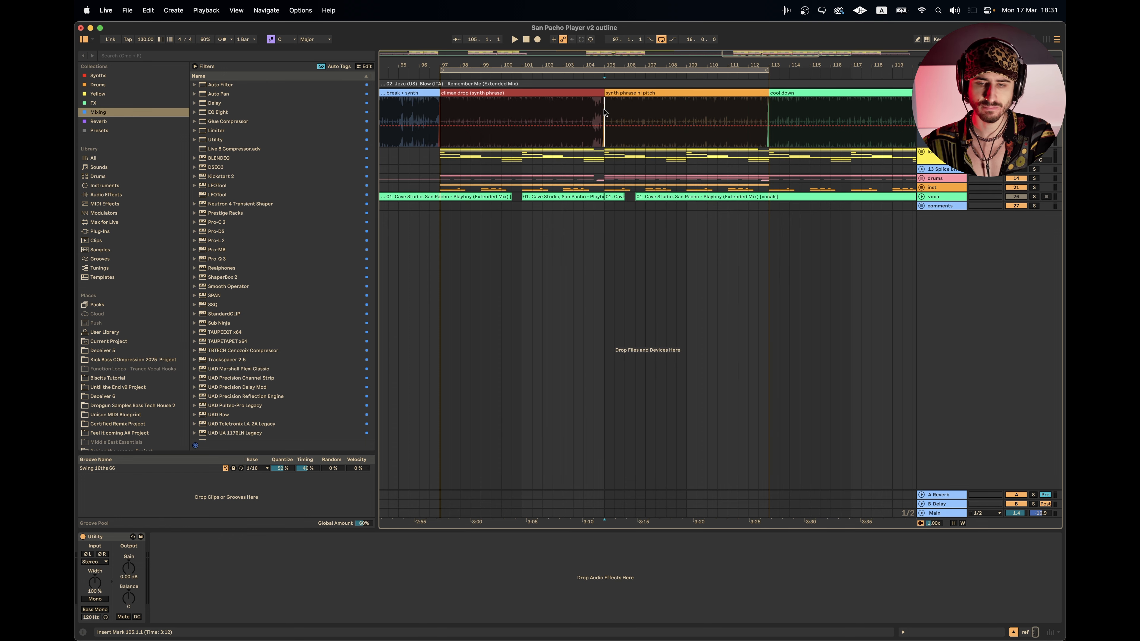
key("minus")
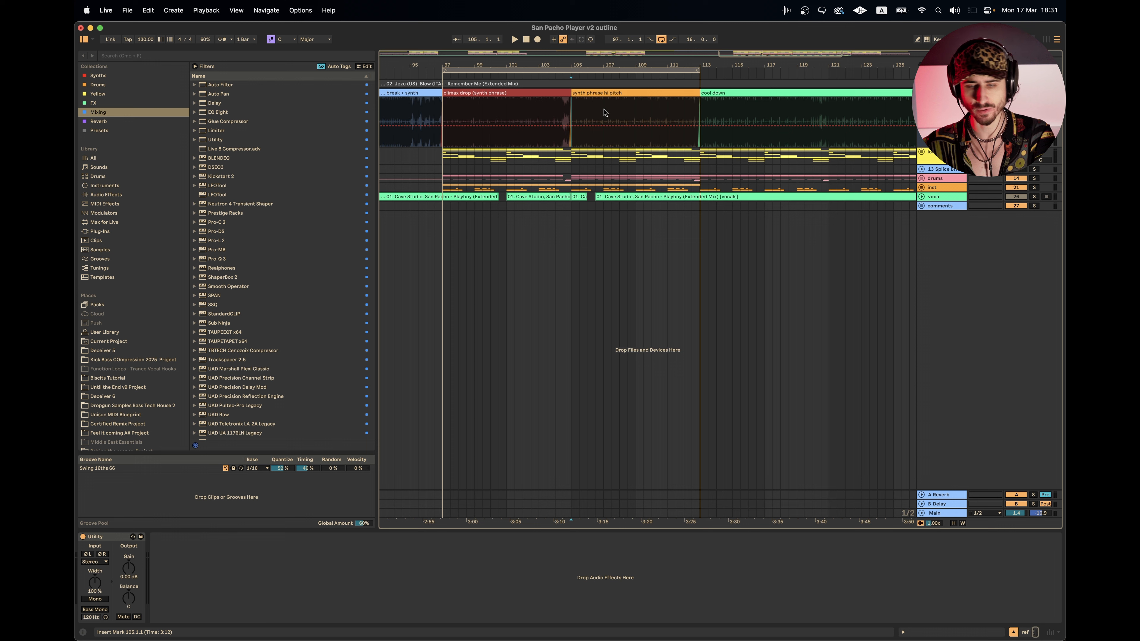
key("space")
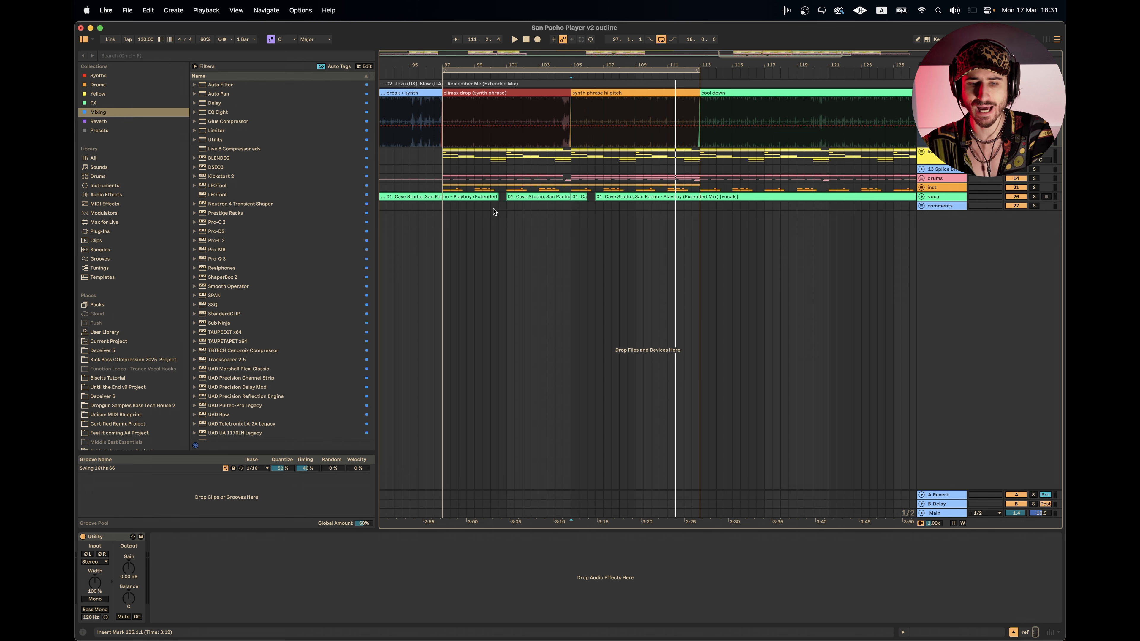
Step: Set the insert mark at bar 104 and play the arrangement from there
left_click(548, 177)
left_click(556, 178)
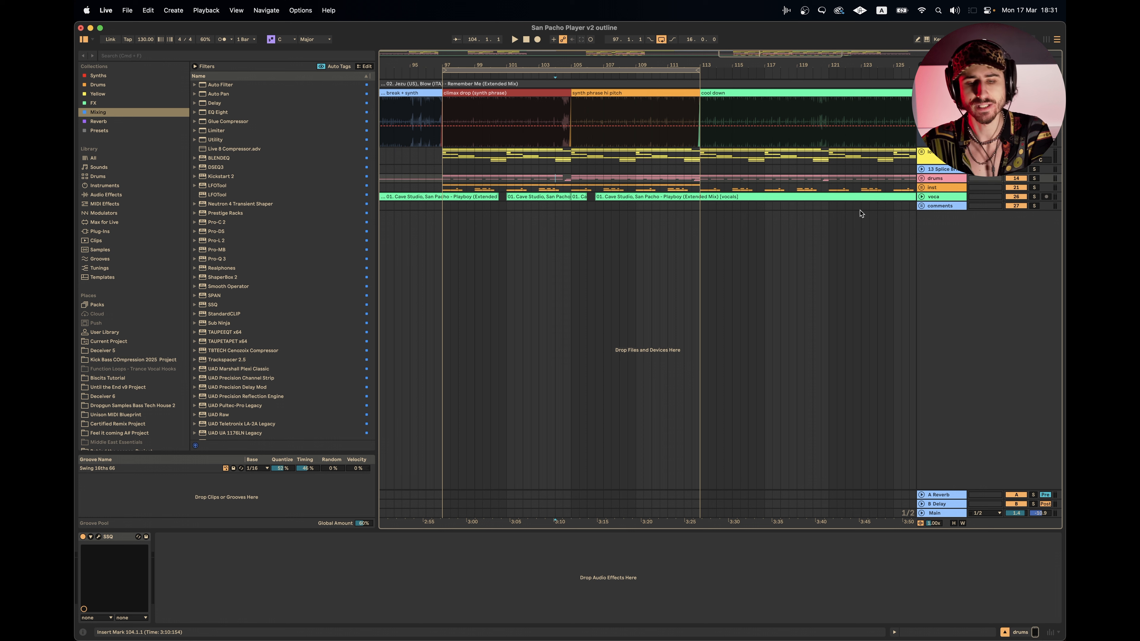
left_click(552, 172)
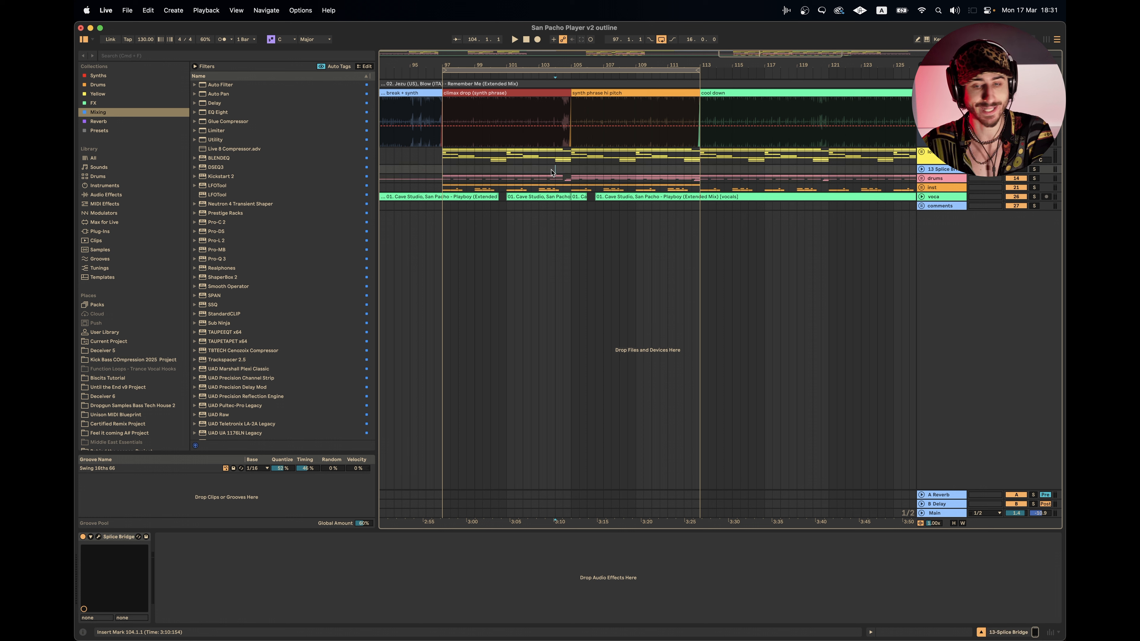
key("space")
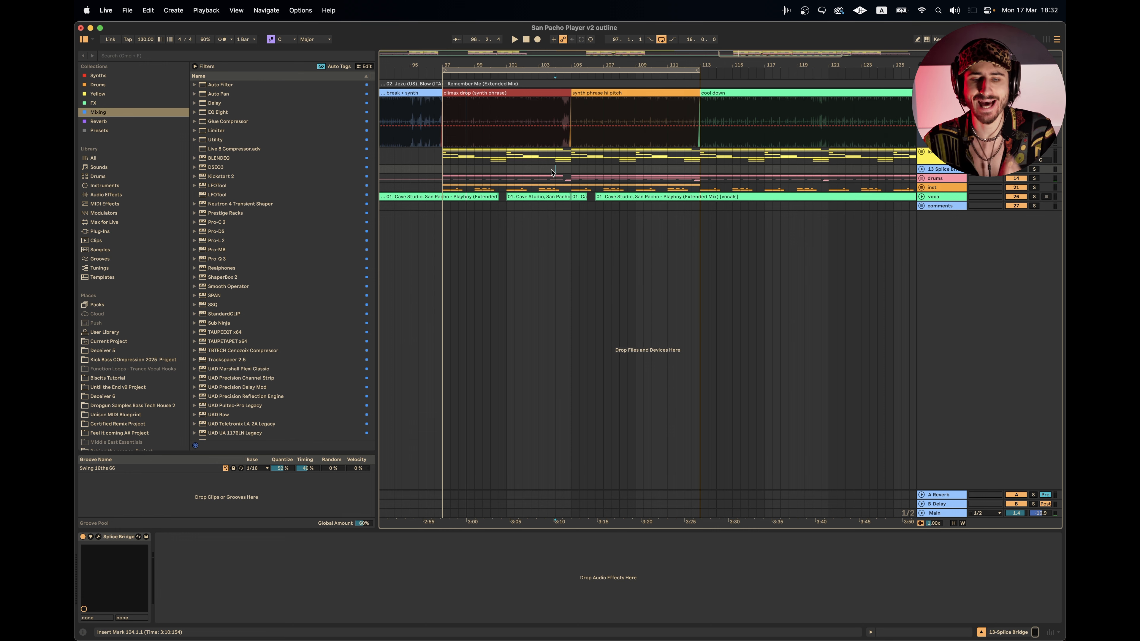
Step: Switch to Kortex and highlight the Step 1 sentence about going in other direction after the foundational elements
key("super+Tab")
key("super+Tab")
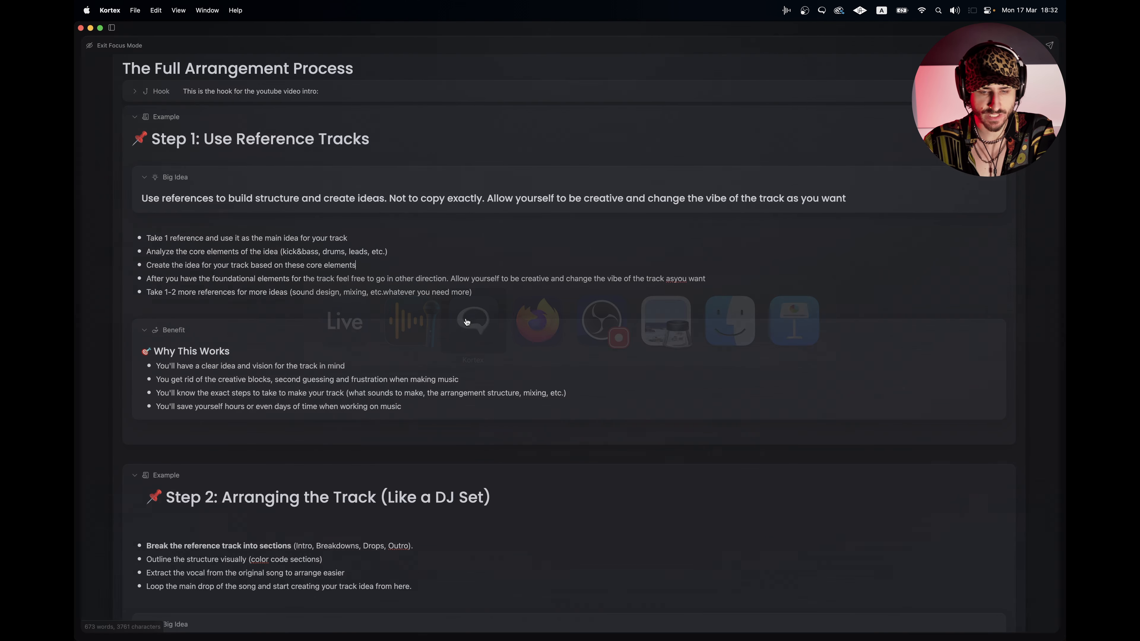
left_click_drag(146, 279, 451, 277)
Step: Switch back to Ableton Live, solo the drums group, and play bars 105 to 113
key("super+Tab")
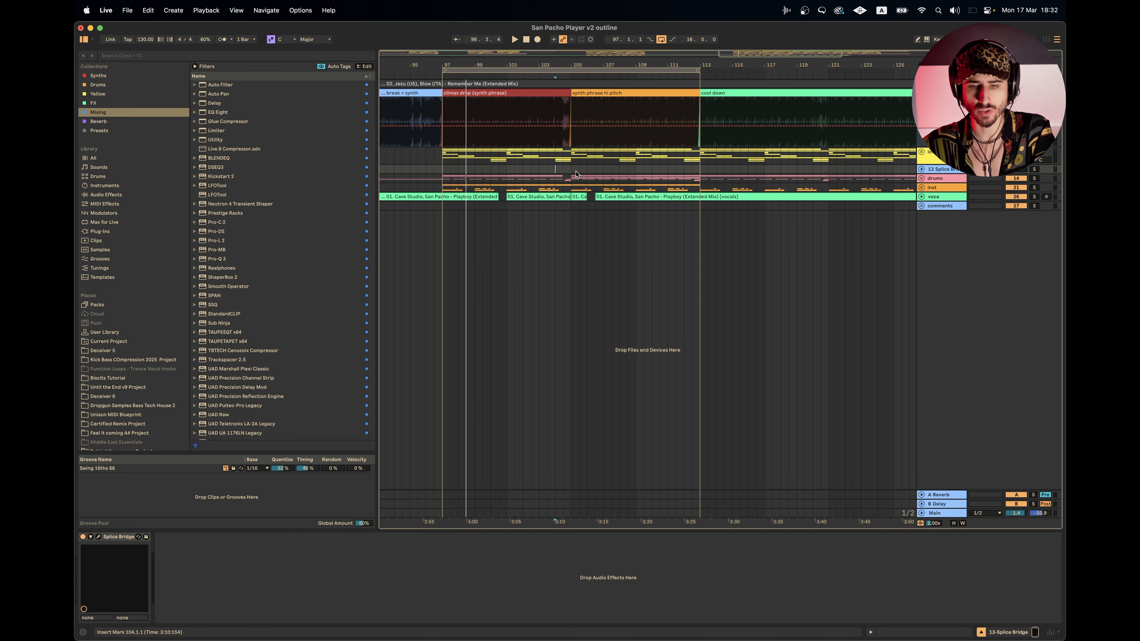
key("space")
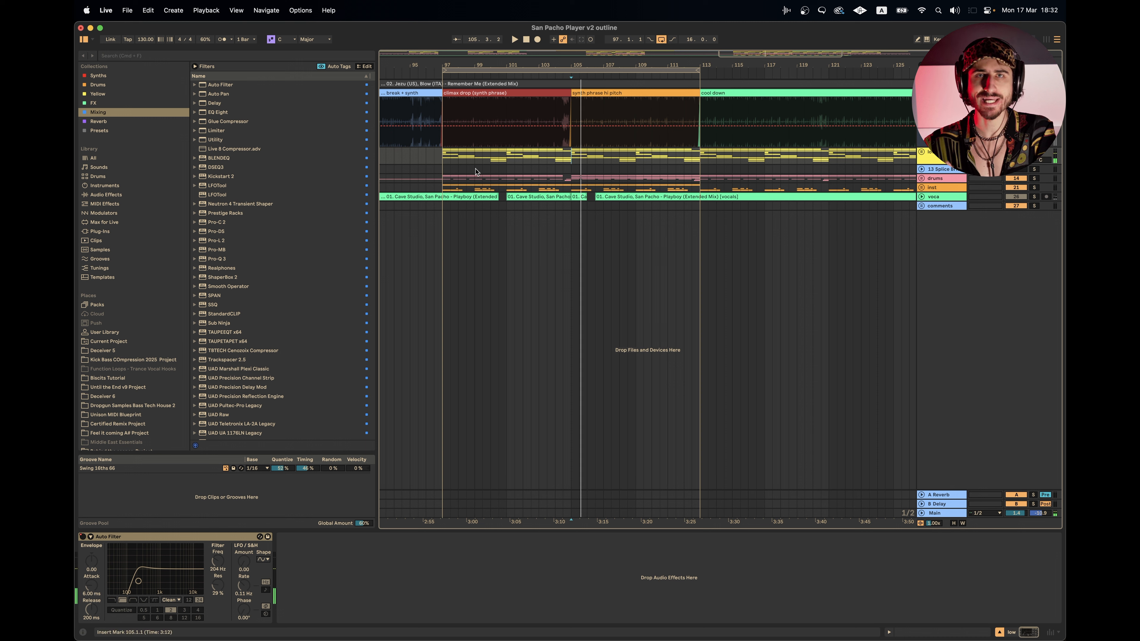
left_click(1036, 179)
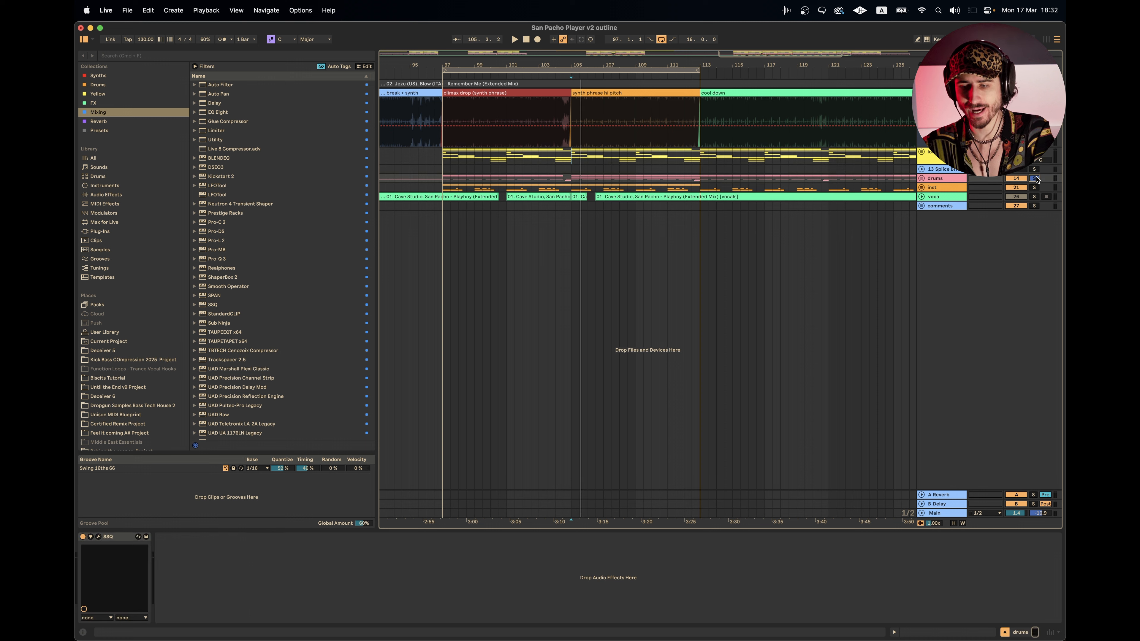
left_click_drag(571, 151, 700, 181)
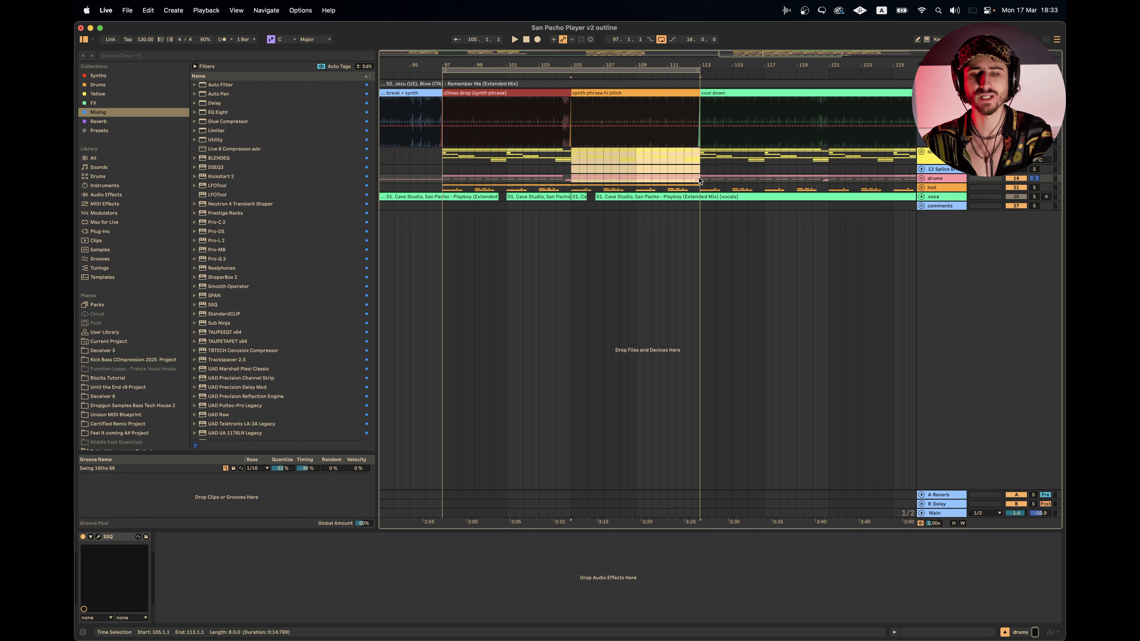
key("space")
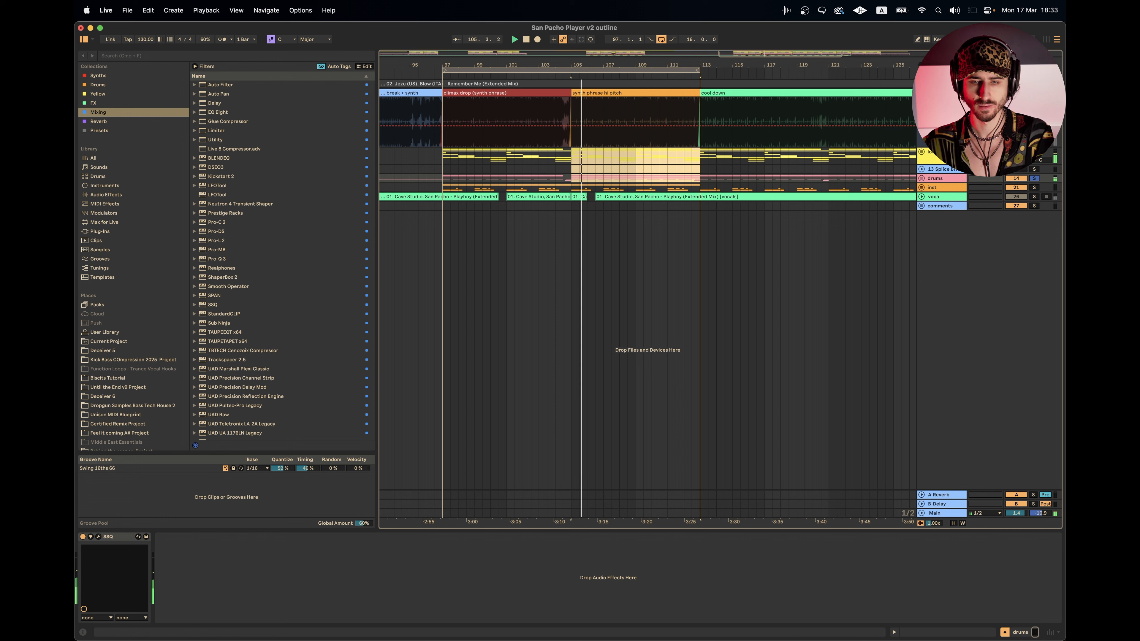
left_click(921, 179)
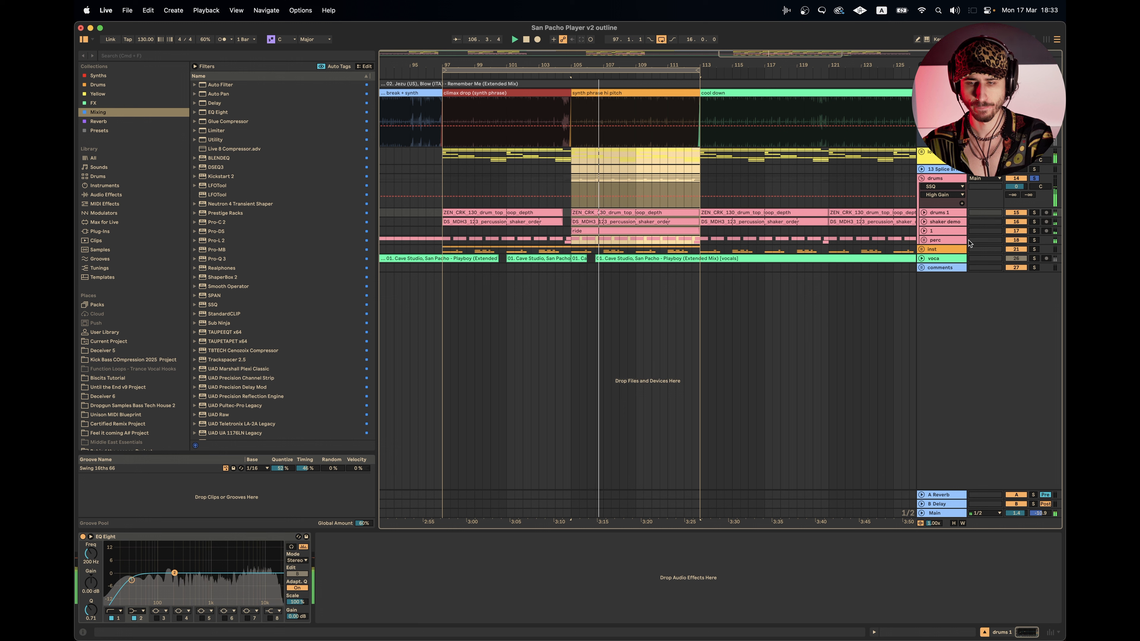
left_click(922, 178)
key("space")
Step: Solo the inst group alongside the drums and play the selection from bar 105 to 113
left_click(1036, 188)
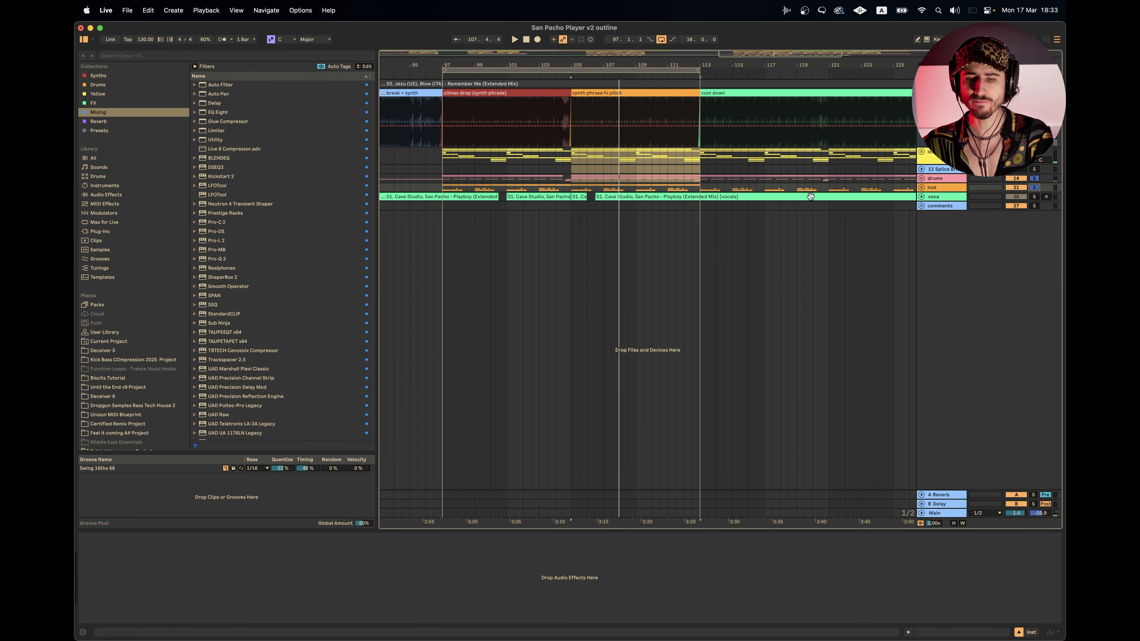
left_click_drag(572, 190, 700, 153)
key("space")
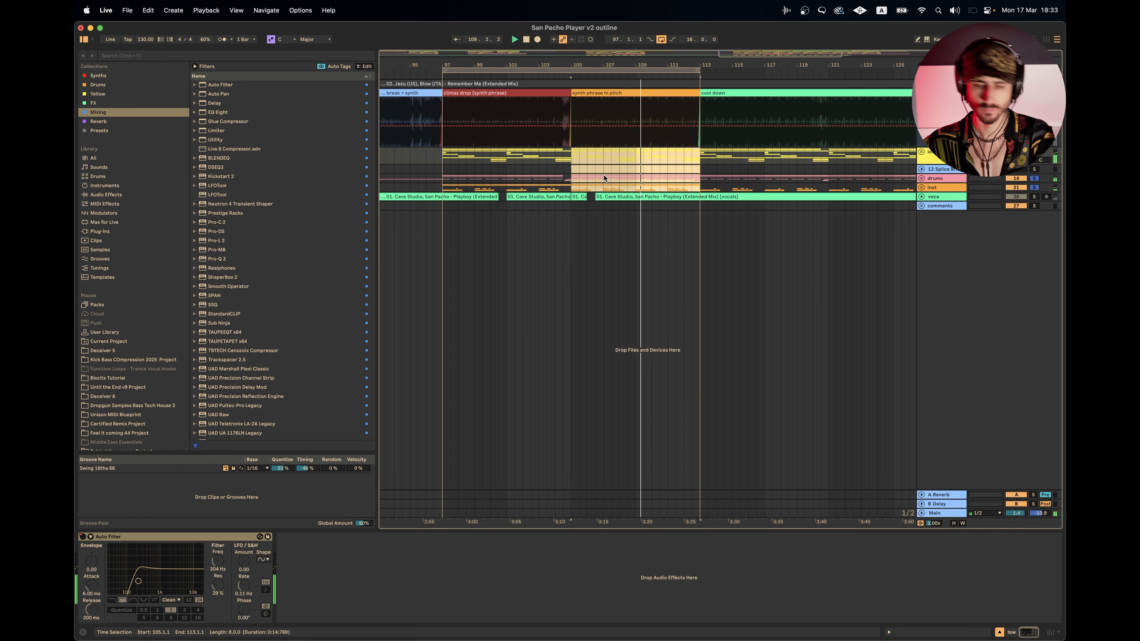
Step: Switch to Kortex and highlight the Step 1 bullet about taking 1-2 more references for more ideas
key("super+Tab")
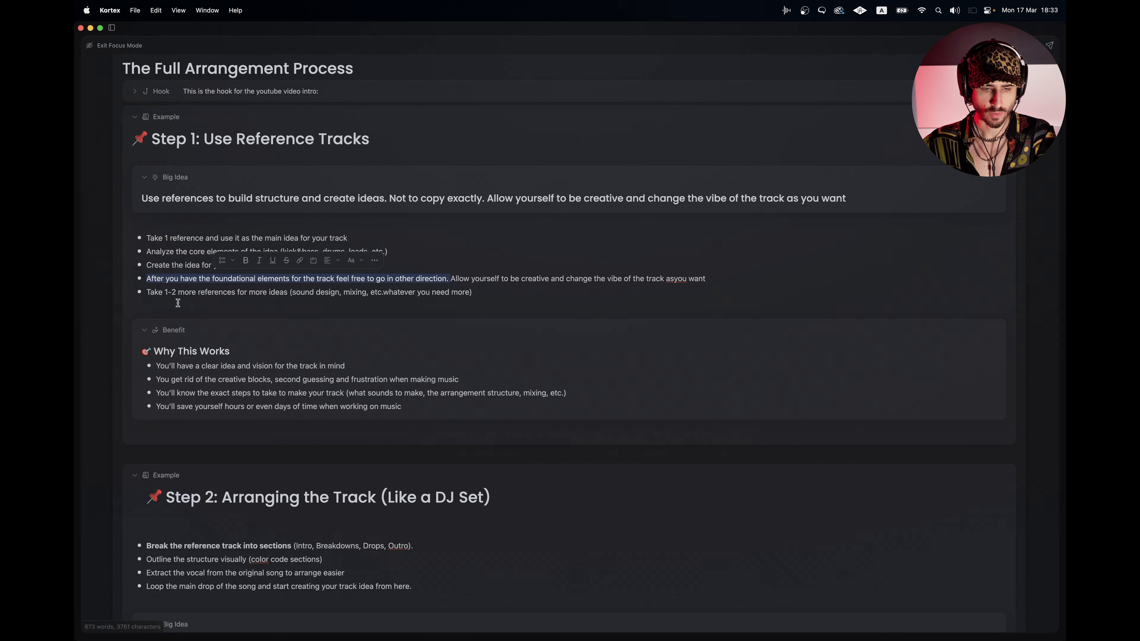
left_click_drag(148, 293, 534, 298)
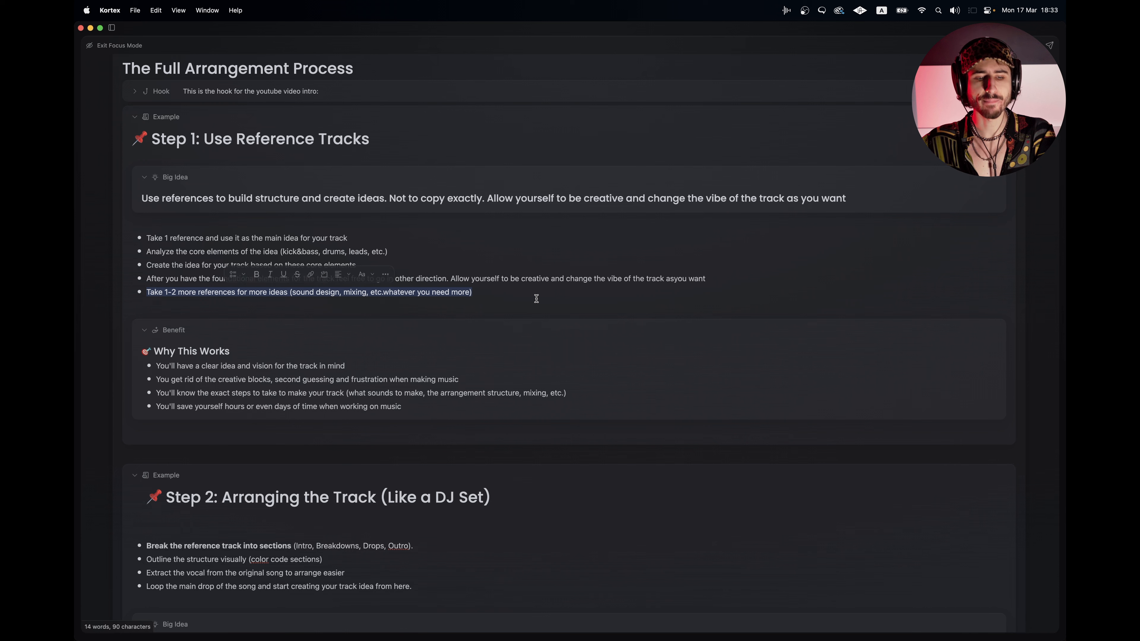
left_click(530, 299)
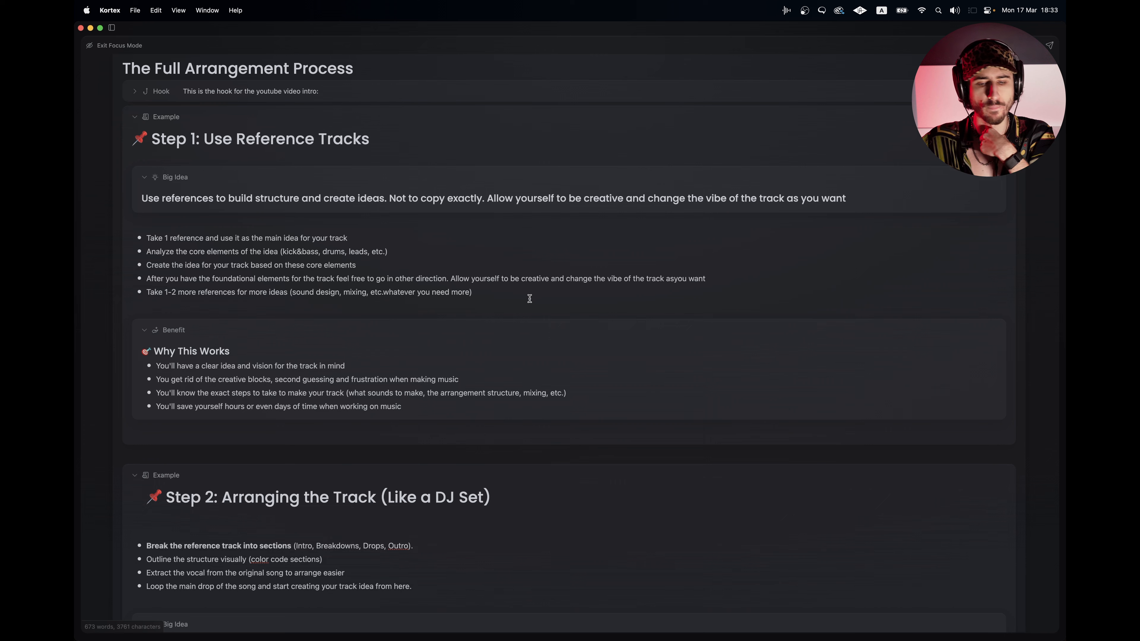
scroll(305, 364, "down", 3)
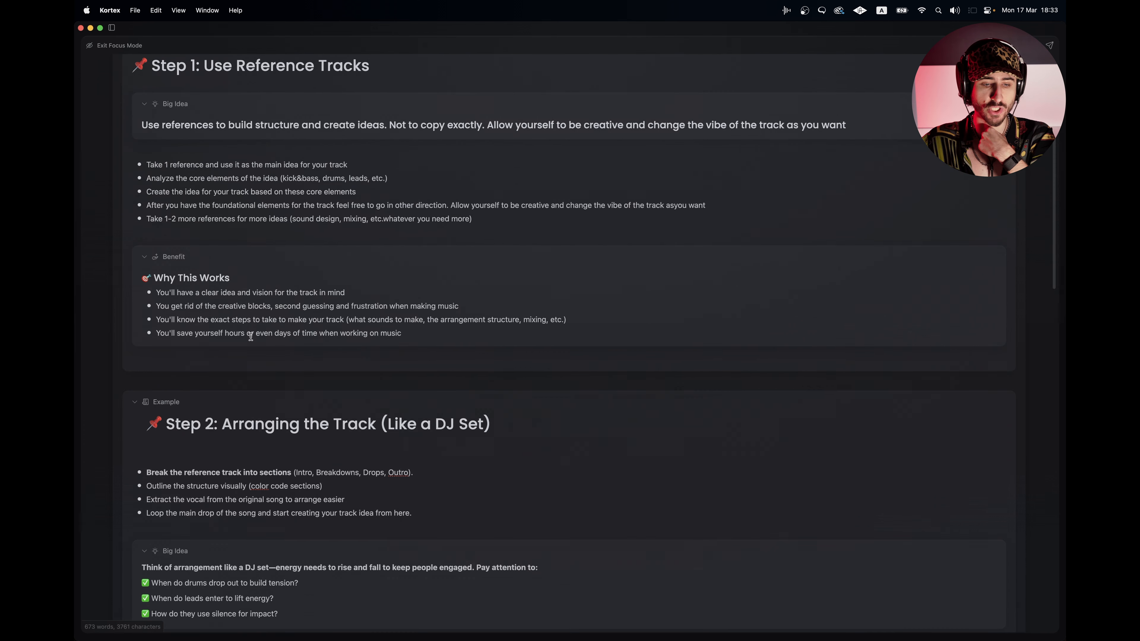
scroll(314, 339, "up", 4)
Step: Switch to Ableton Live and loop bars 97 to 113, covering the climax drop and synth phrase hi pitch sections
key("super+Tab")
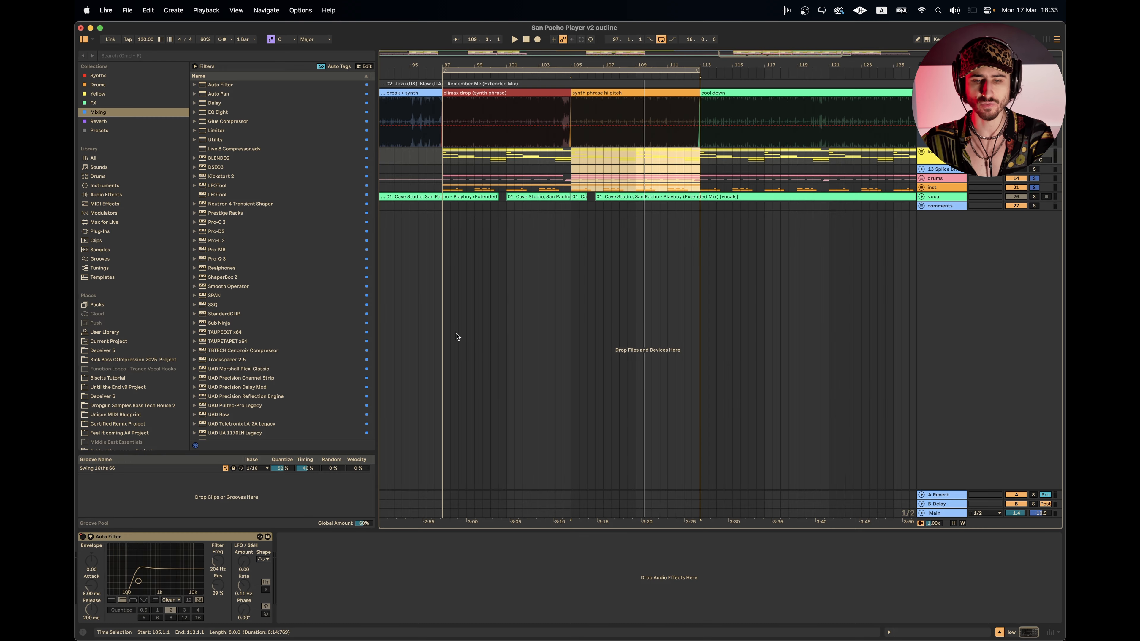
scroll(467, 330, "down", 4)
scroll(469, 320, "left", 2)
left_click_drag(525, 187, 675, 90)
key("super+l")
Step: Switch to Kortex and go through the "Why This Works" benefits, highlighting the bullets one by one
key("super+Tab")
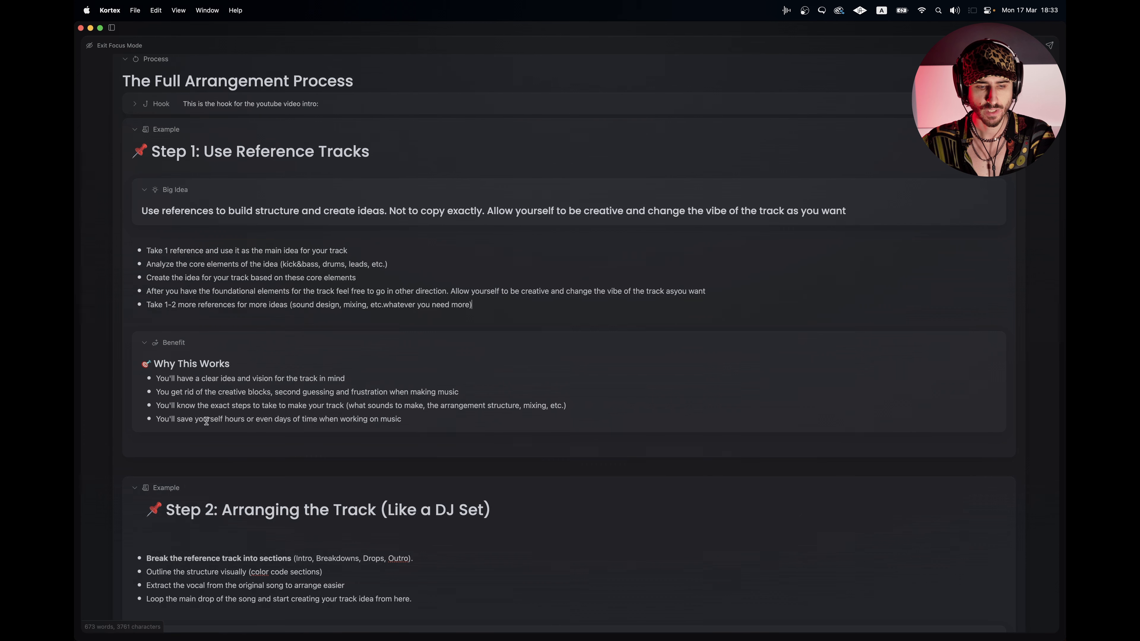
left_click_drag(154, 379, 466, 385)
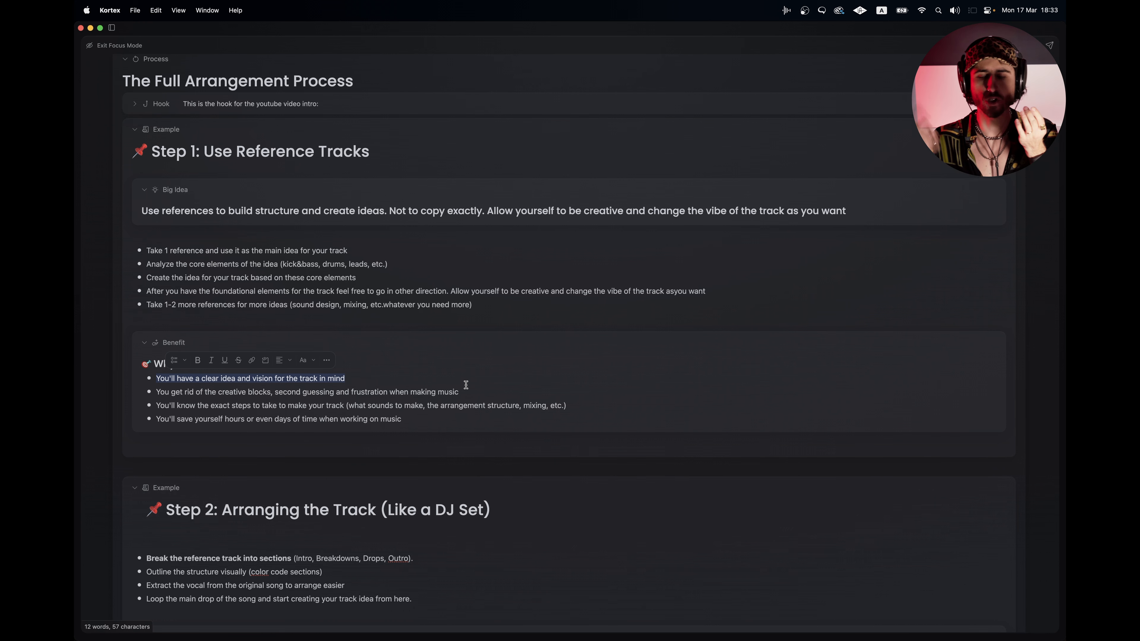
left_click(434, 392)
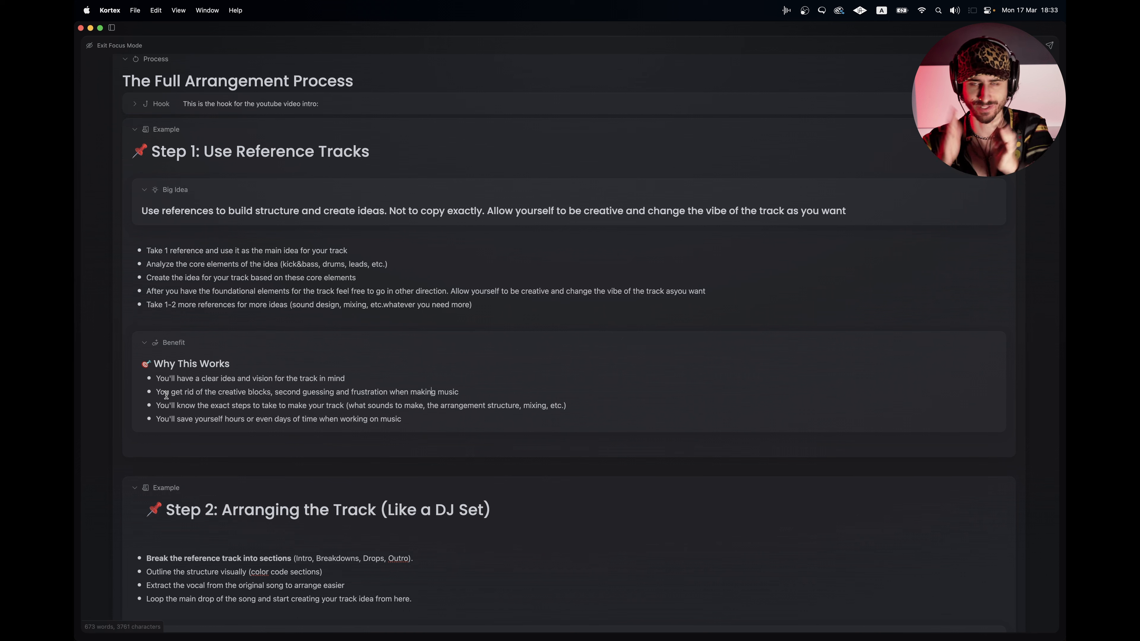
left_click_drag(155, 405, 407, 407)
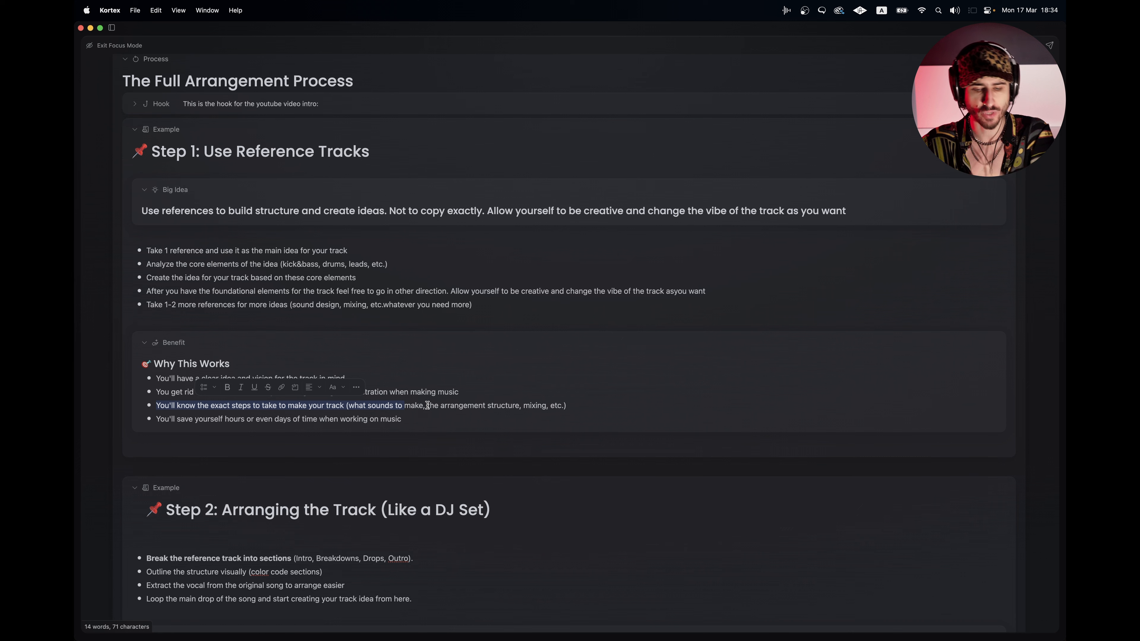
left_click_drag(157, 419, 420, 421)
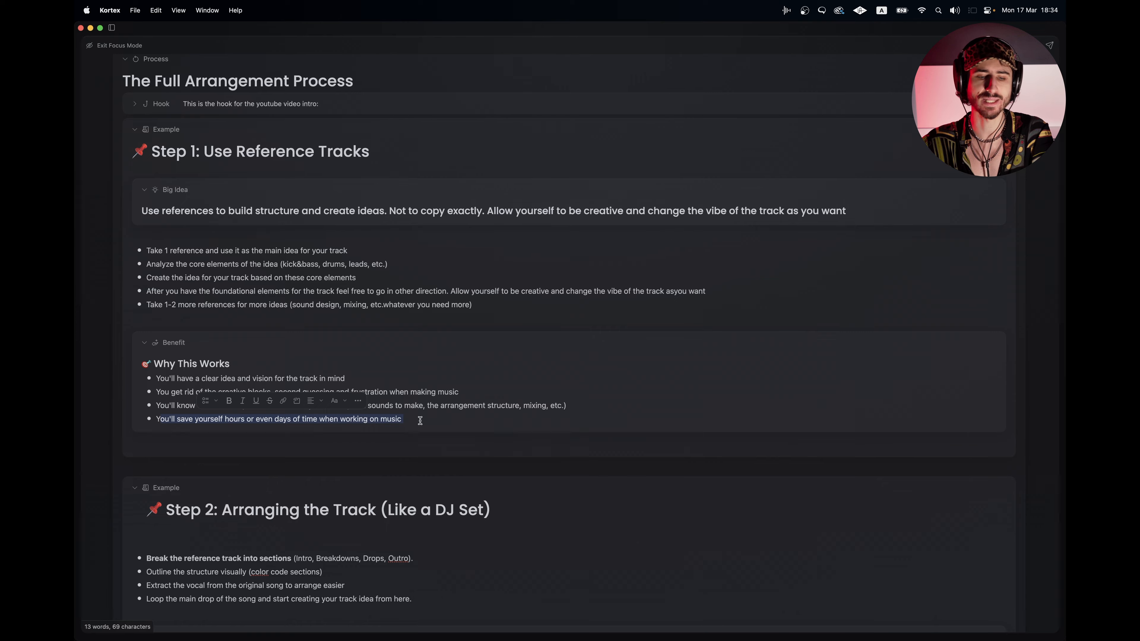
Step: Switch to Ableton Live and play the arrangement from bar 97 at the start of the climax drop
key("super+Tab")
left_click(526, 156)
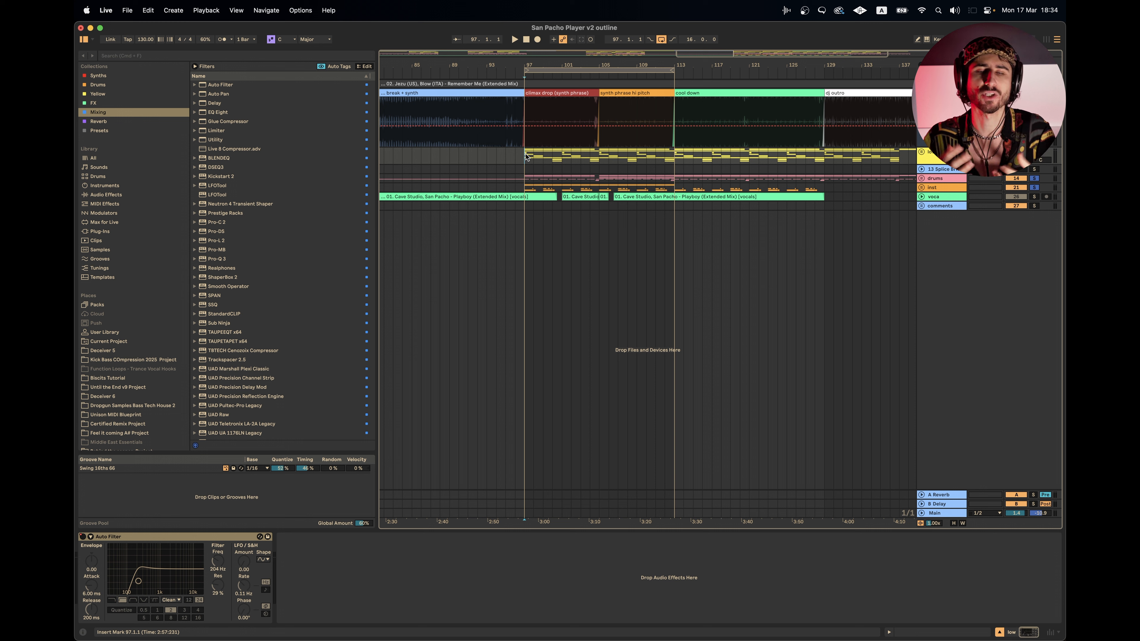
key("space")
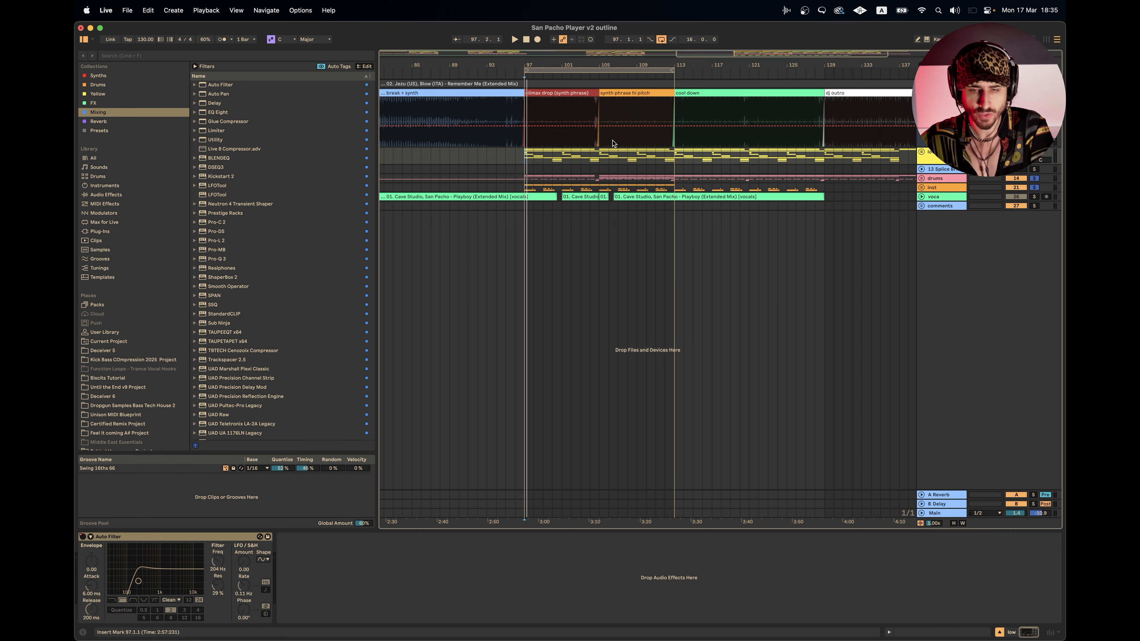
Step: Select the clips on the production tracks from bar 97 to 113, leaving out the vocal track
scroll(609, 181, "down", 2)
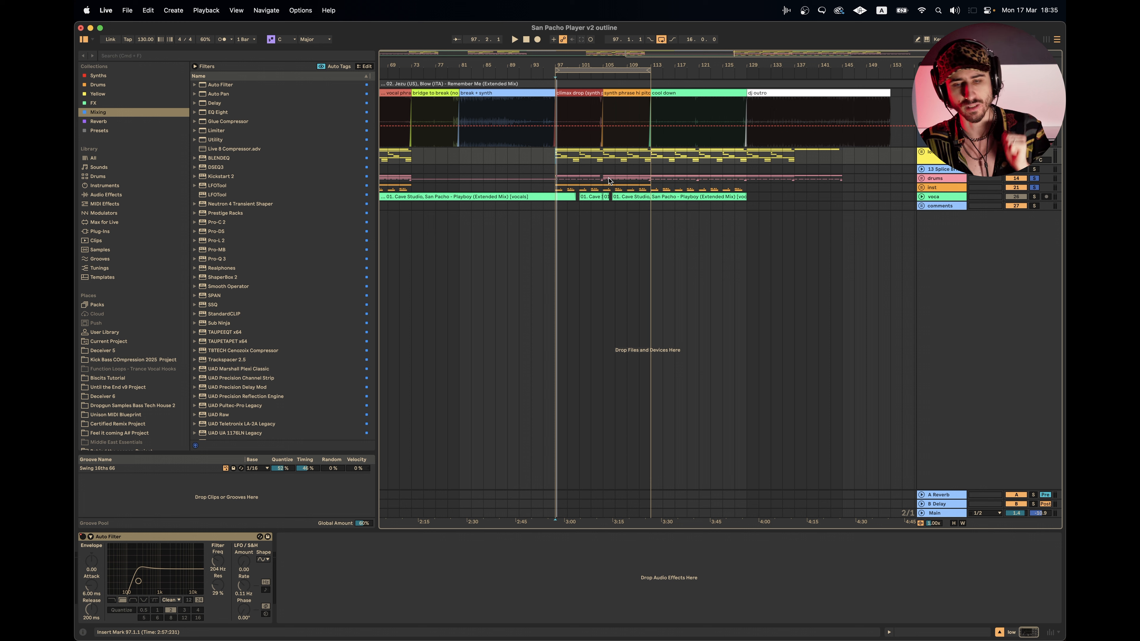
left_click_drag(556, 159, 649, 186)
scroll(619, 171, "down", 1)
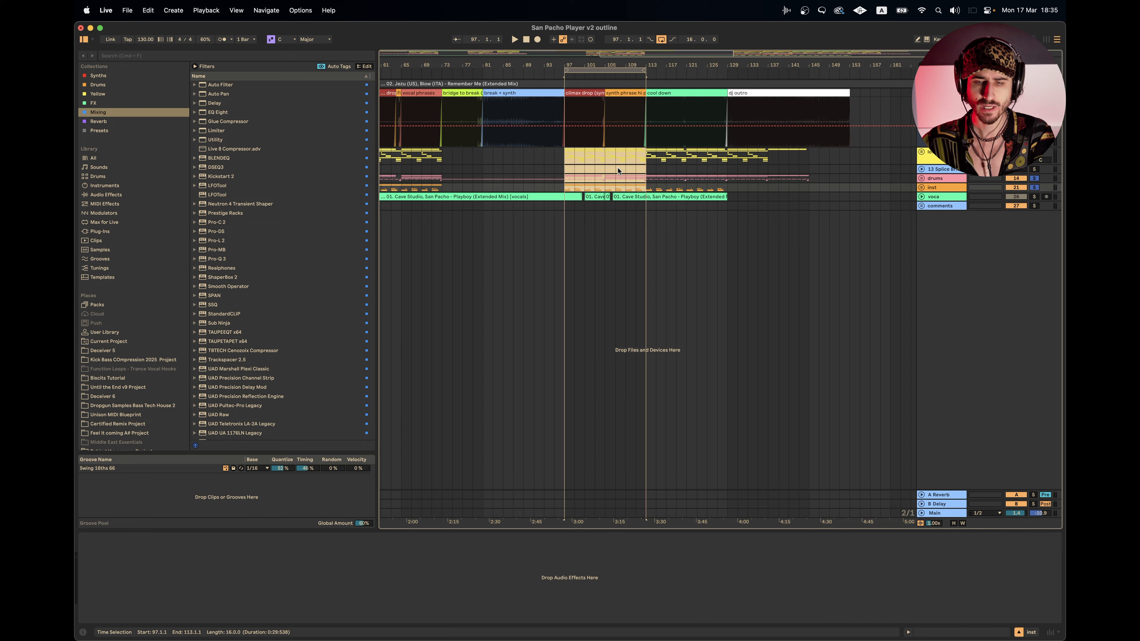
scroll(601, 175, "up", 2)
Step: Switch to Kortex and highlight "Arranging the Track (Like a DJ Set)" in the Step 2 heading
key("super+Tab")
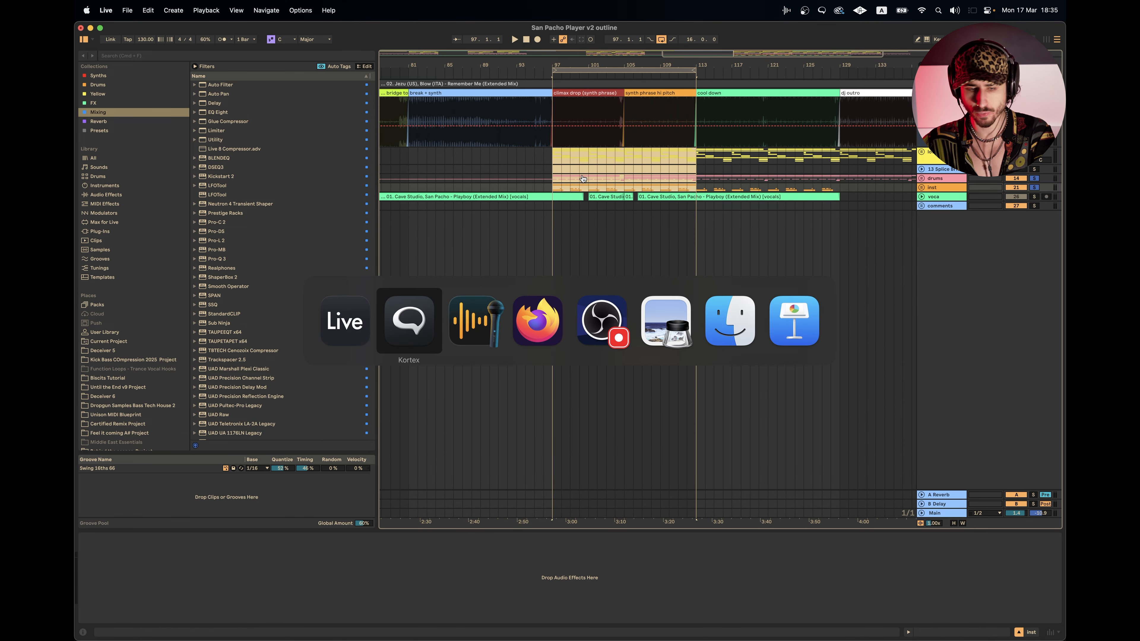
scroll(237, 399, "down", 5)
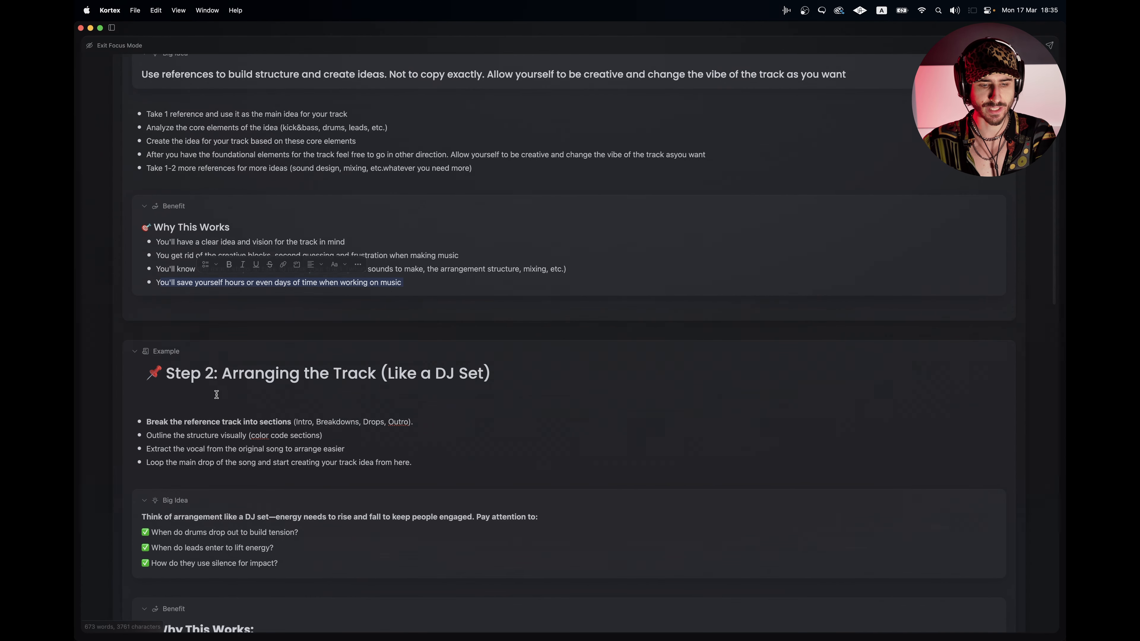
left_click(603, 374)
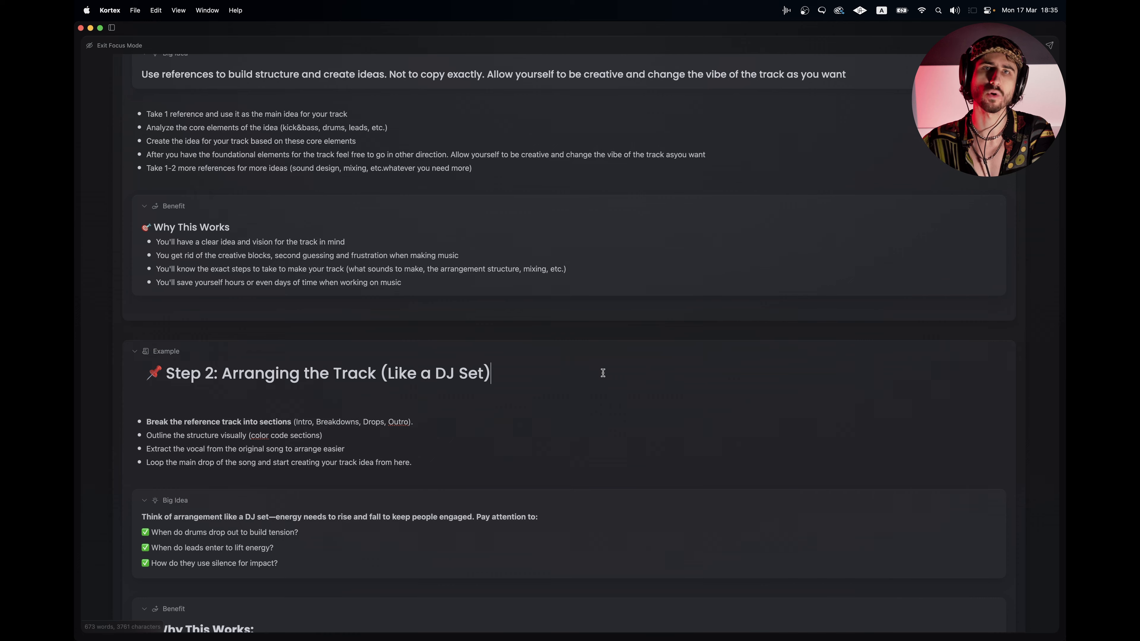
scroll(549, 395, "down", 2)
left_click(221, 347)
left_click_drag(221, 347, 492, 348)
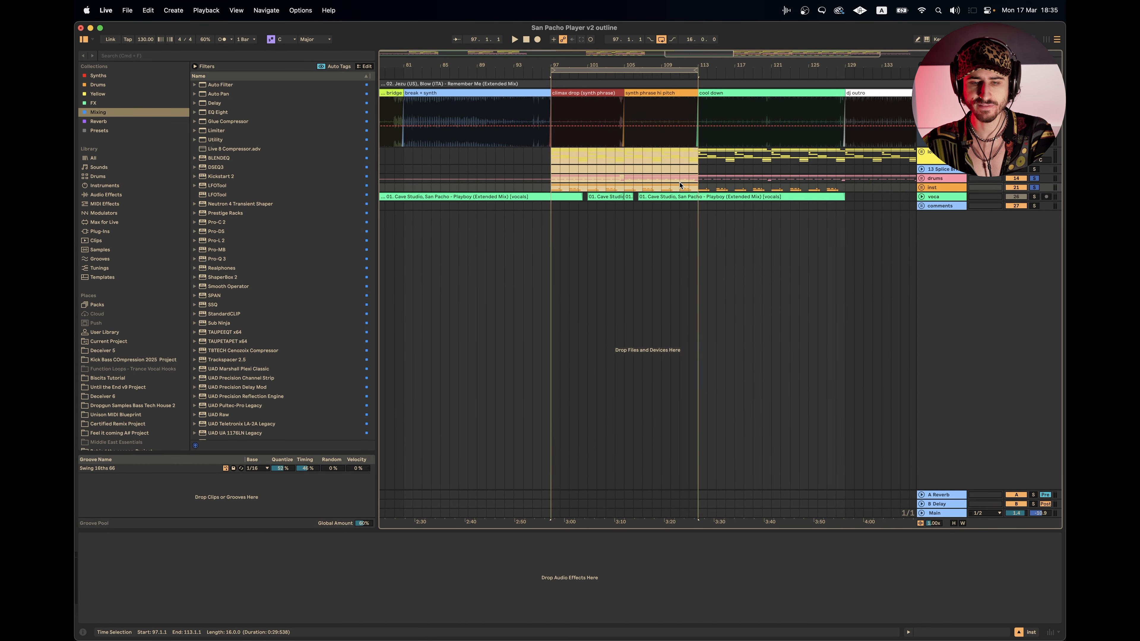
Step: Switch to Ableton Live, clear the bar 97 to 113 selection, and view the arrangement with the reference track folded and unfolded
scroll(679, 185, "down", 1)
left_click(579, 169)
scroll(678, 161, "right", 2)
scroll(678, 160, "down", 2)
scroll(677, 160, "left", 3)
scroll(679, 160, "down", 1)
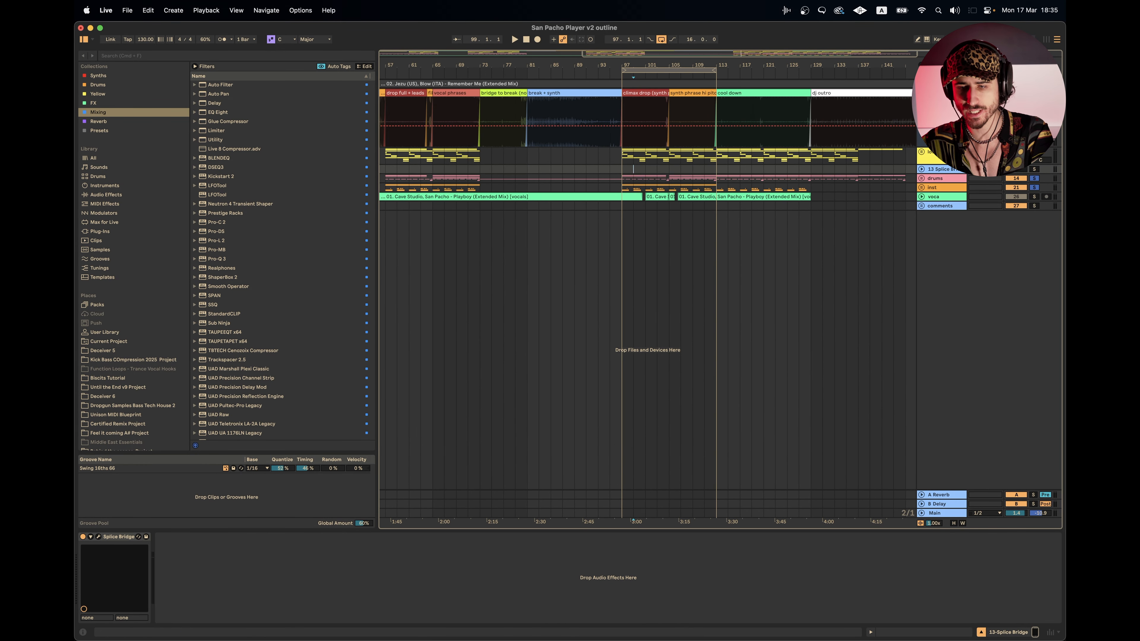
left_click(922, 93)
scroll(637, 180, "right", 3)
left_click(785, 95)
scroll(785, 96, "left", 8)
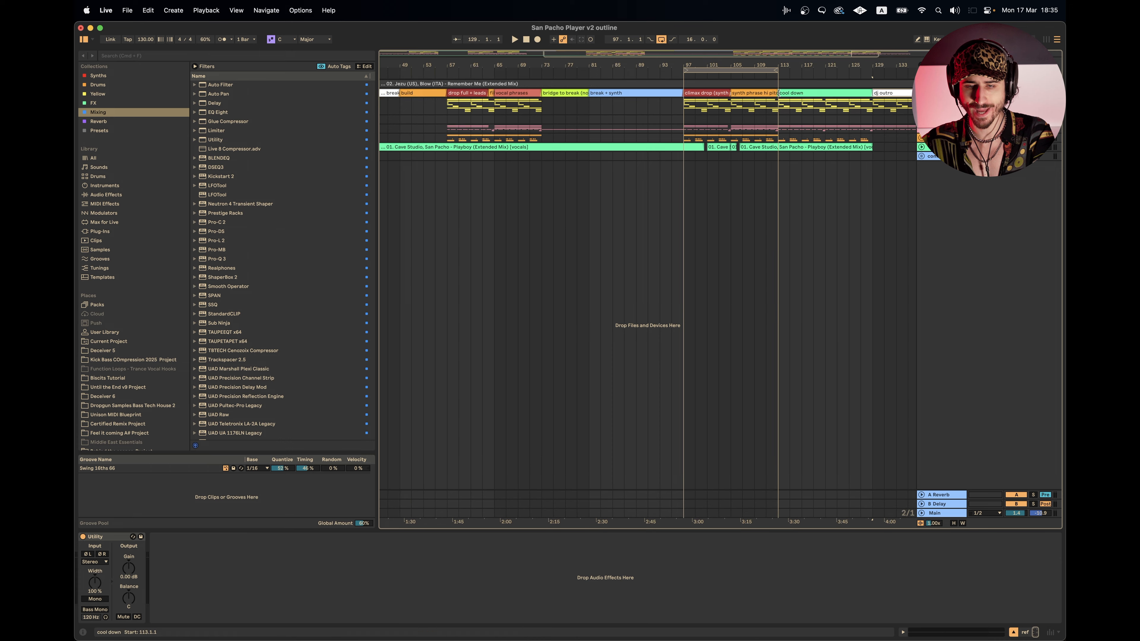
left_click(921, 93)
Step: Go through the reference track's color-coded sections one by one, selecting them from dj intro and bass + vox fx to drop full + leads
left_click(400, 92)
left_click(453, 91)
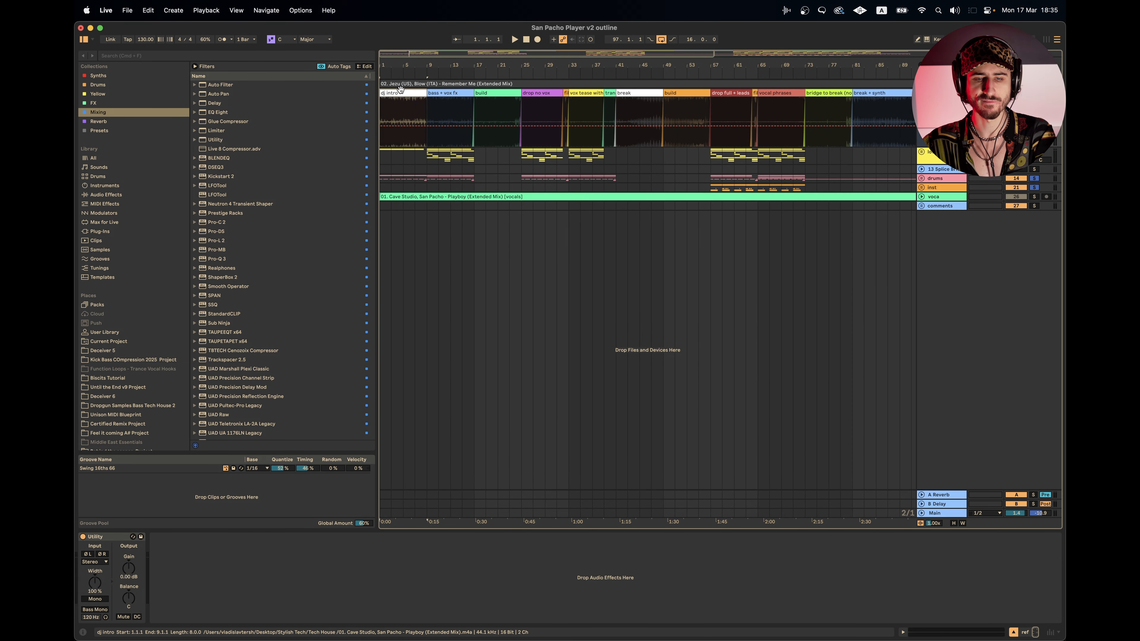
left_click(498, 102)
left_click(395, 92)
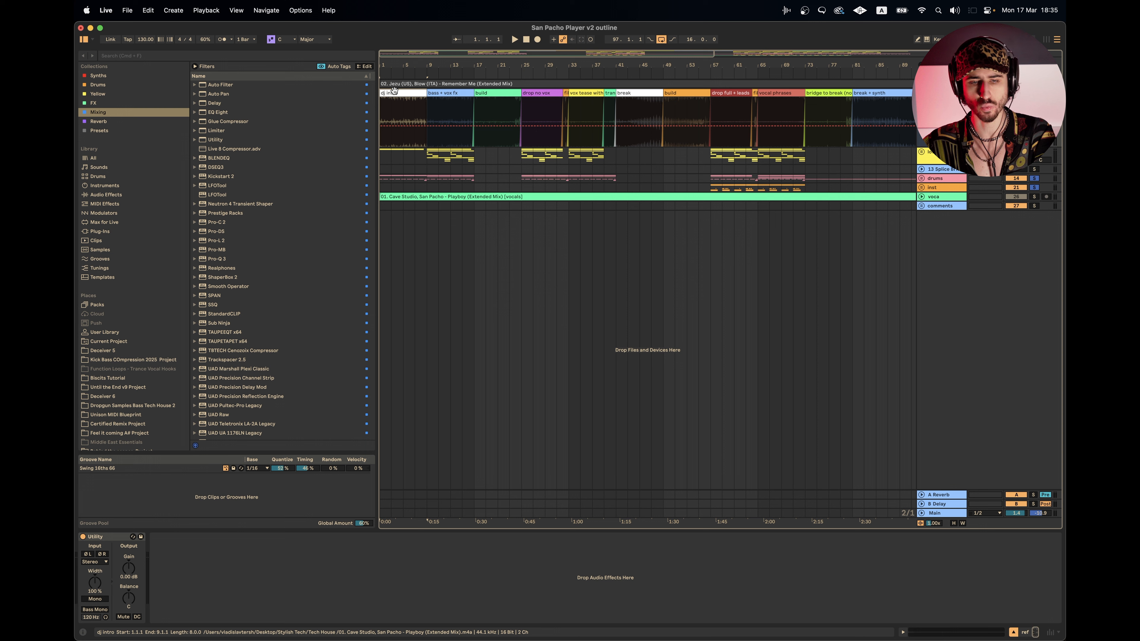
left_click(450, 92)
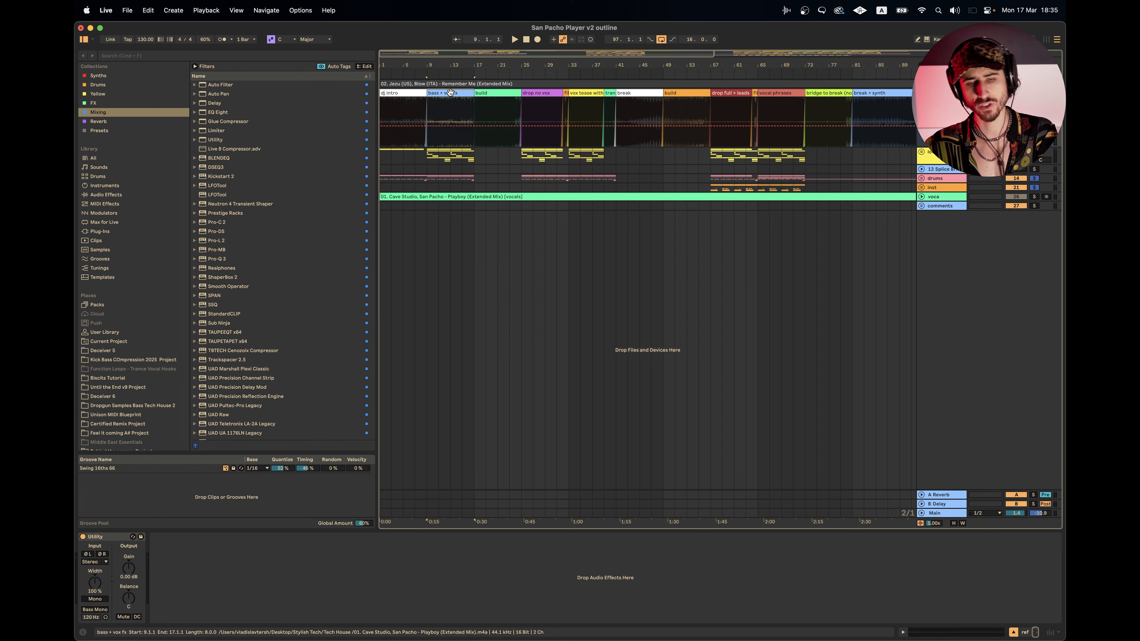
left_click(511, 93)
left_click(548, 93)
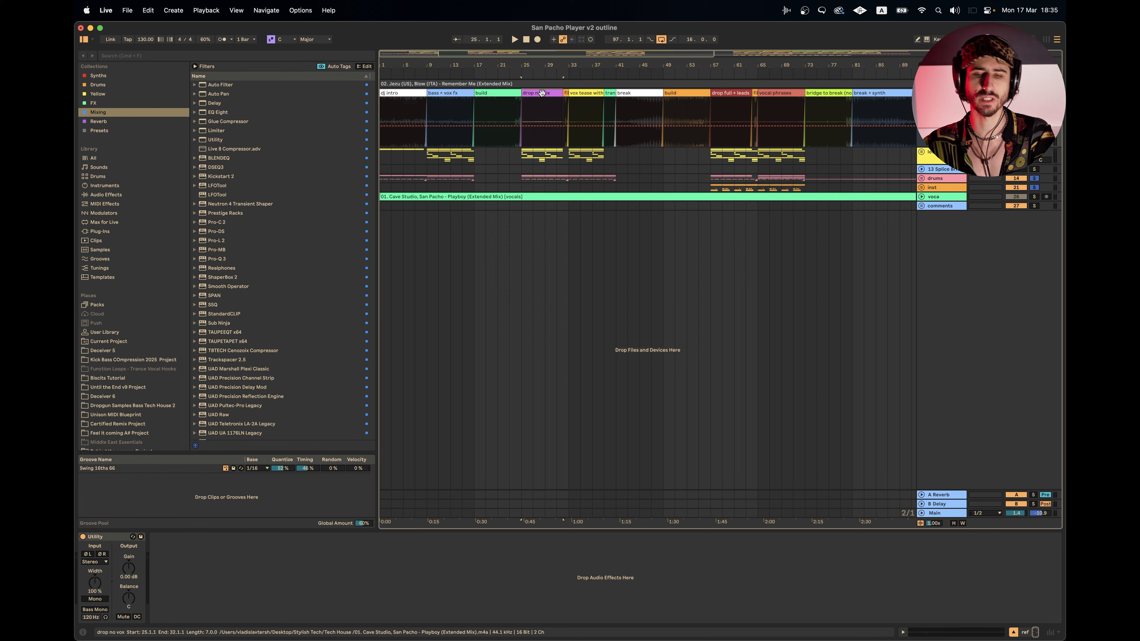
left_click(639, 93)
left_click(735, 85)
left_click(737, 92)
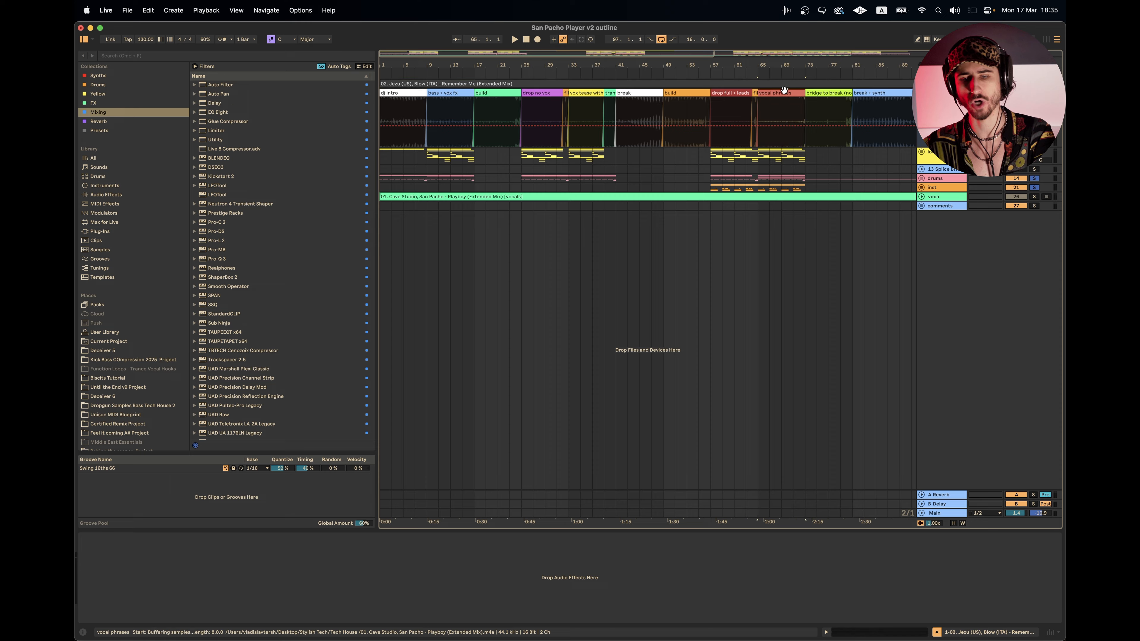
Step: Examine the later sections up to the dj outro, folding the reference track to view the whole outline and unfolding it again
scroll(738, 90, "right", 10)
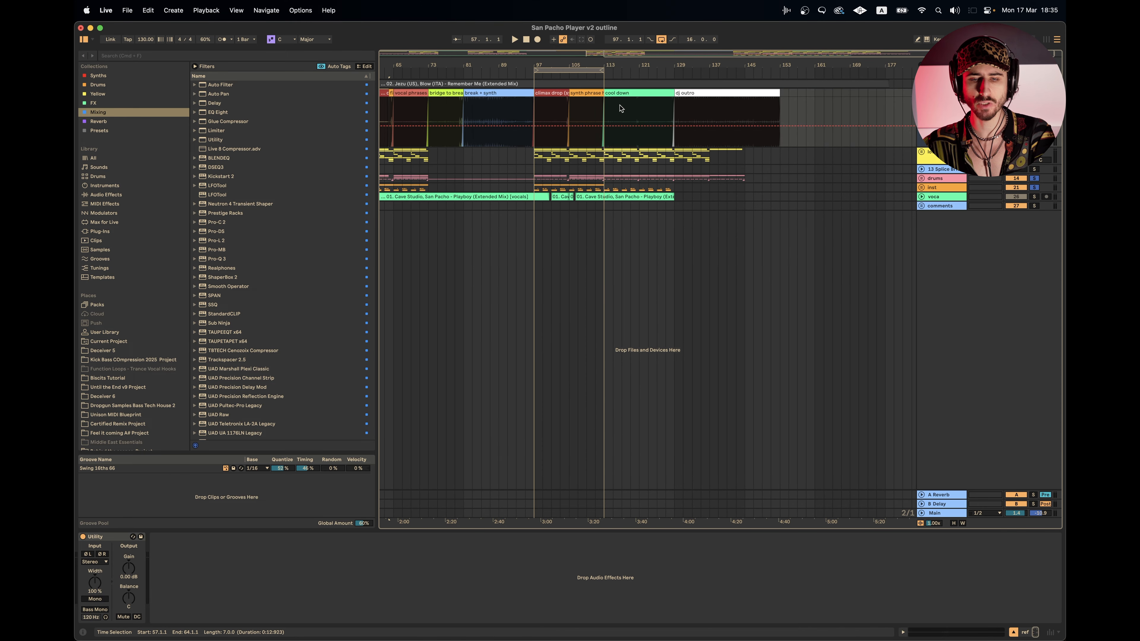
scroll(581, 117, "up", 5)
scroll(584, 118, "right", 3)
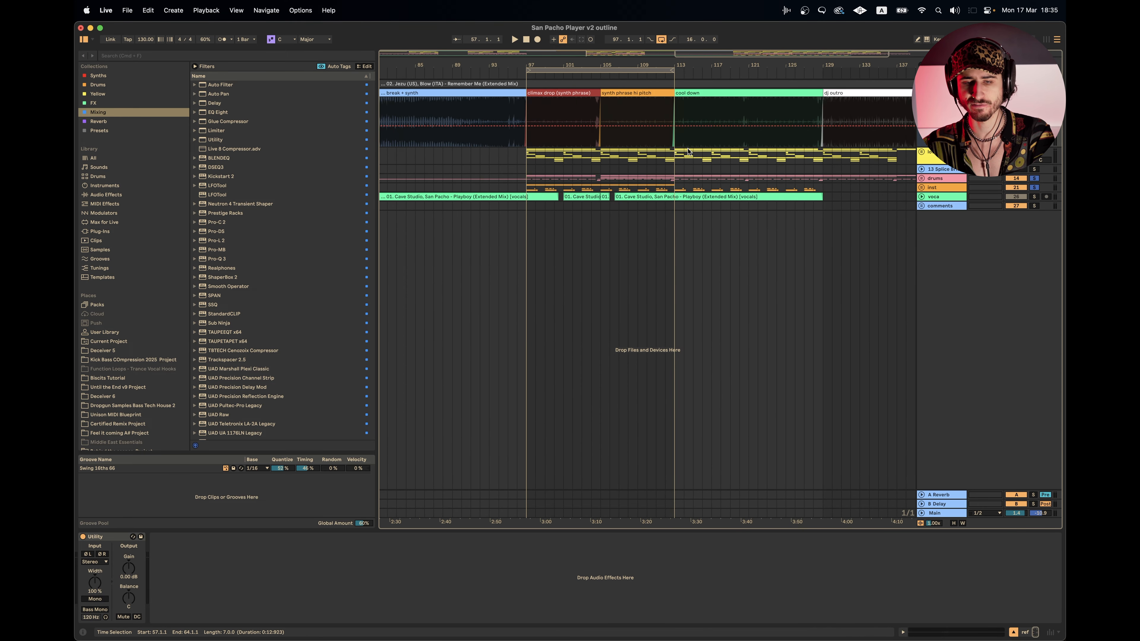
scroll(688, 152, "right", 5)
scroll(689, 152, "down", 2)
left_click(922, 93)
scroll(738, 93, "left", 5)
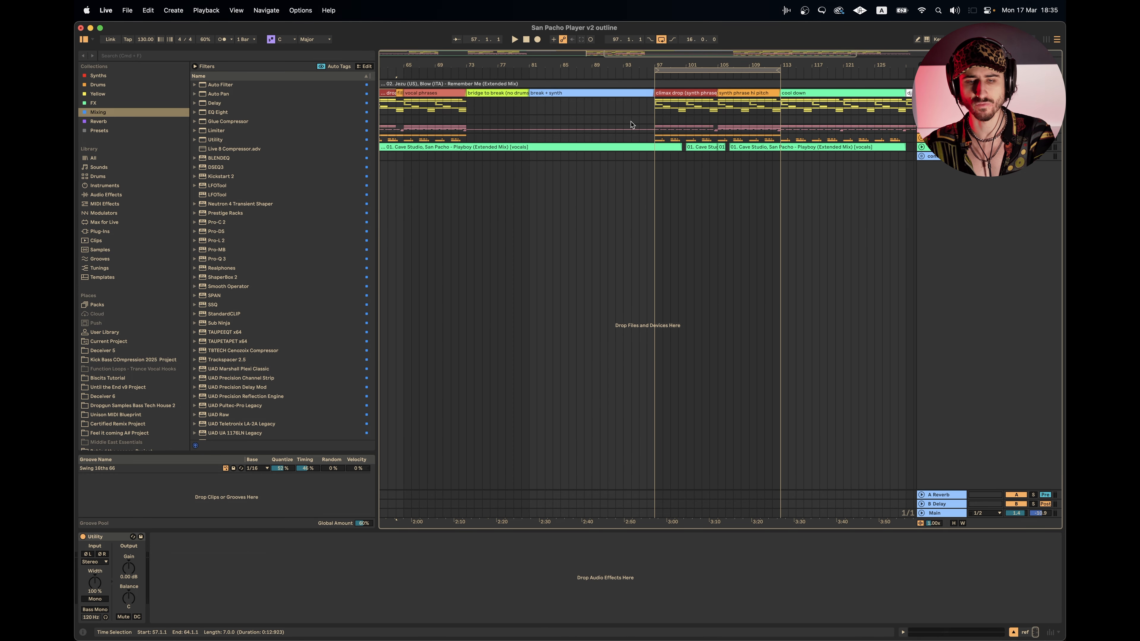
scroll(631, 125, "down", 6)
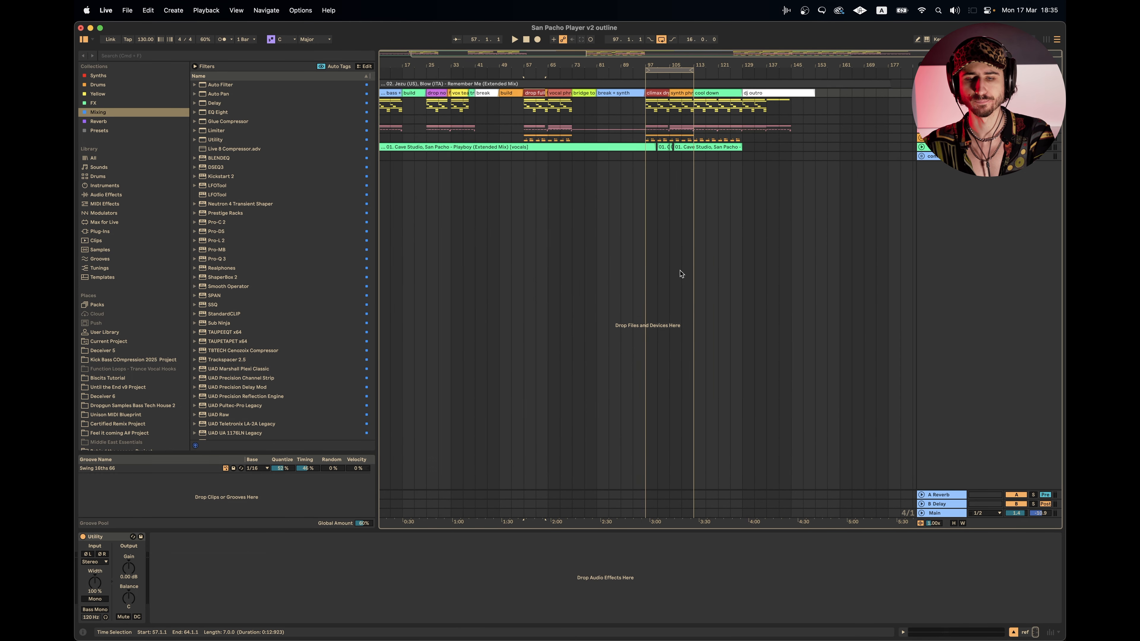
left_click(922, 93)
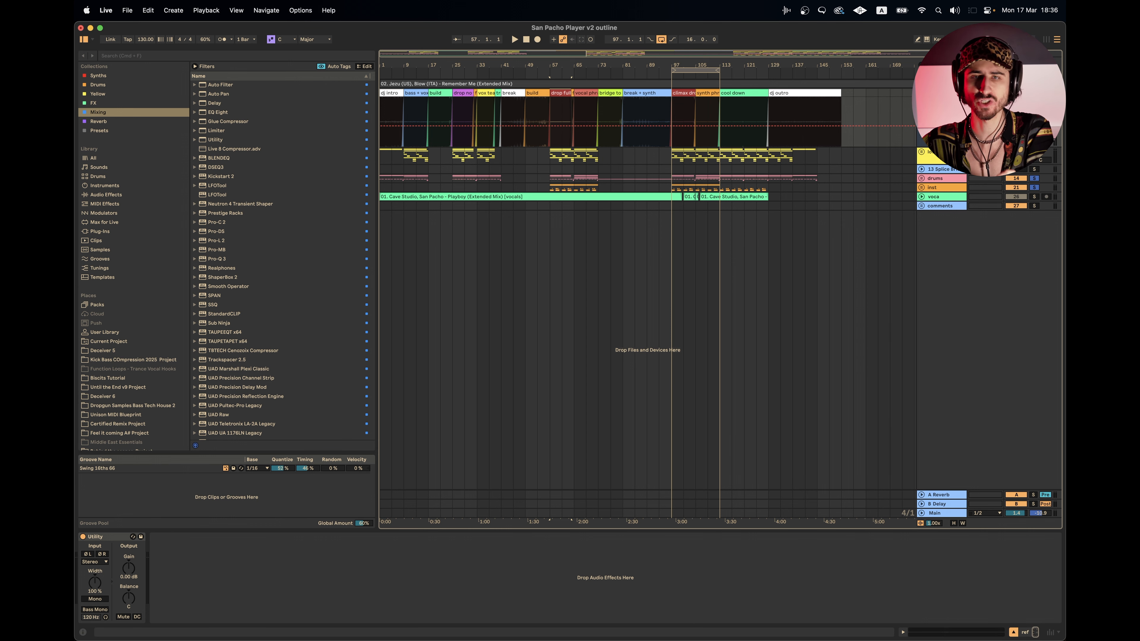
Step: Select the production clips under the climax drop and synth phrase hi pitch sections, covering bars 97 to 113
scroll(687, 196, "up", 10)
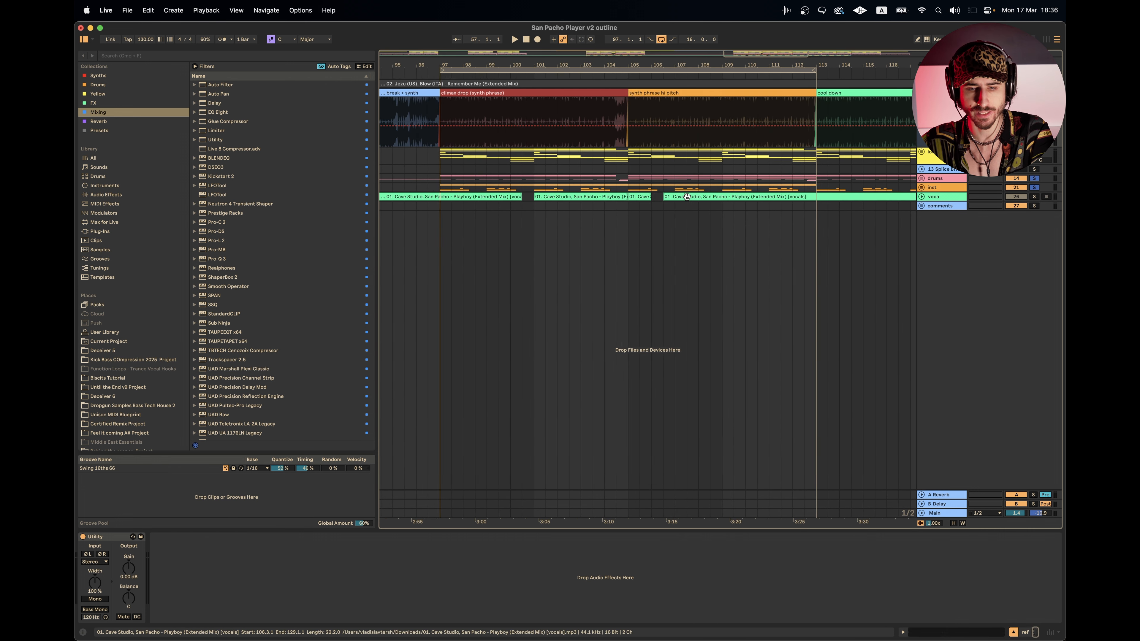
left_click_drag(443, 150, 814, 184)
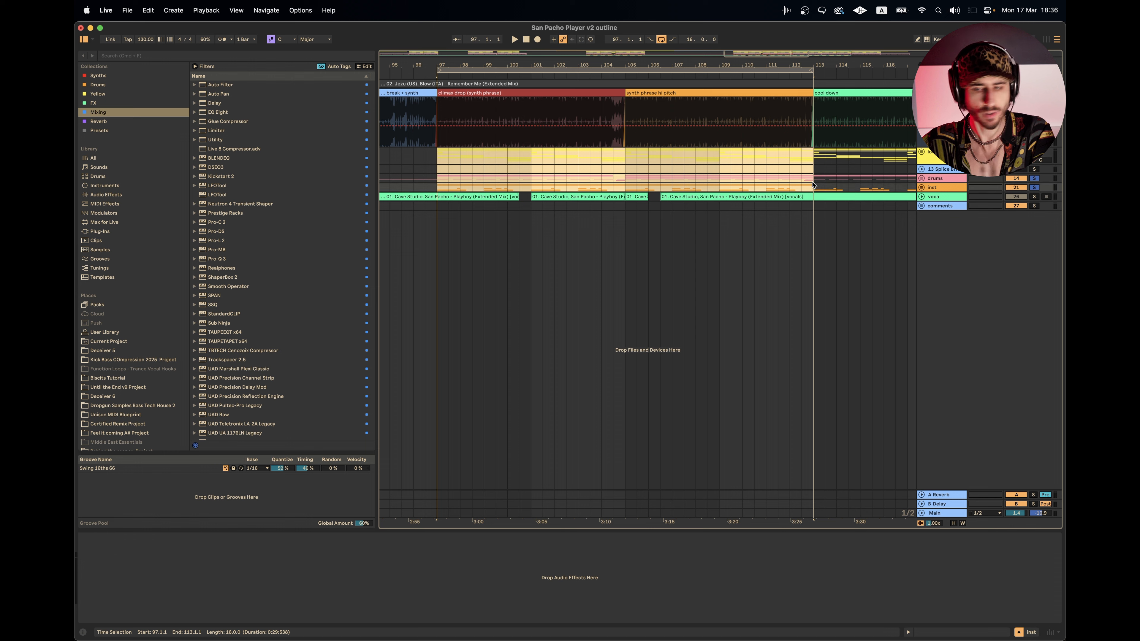
left_click(604, 175)
left_click_drag(442, 153, 808, 187)
scroll(681, 150, "down", 10)
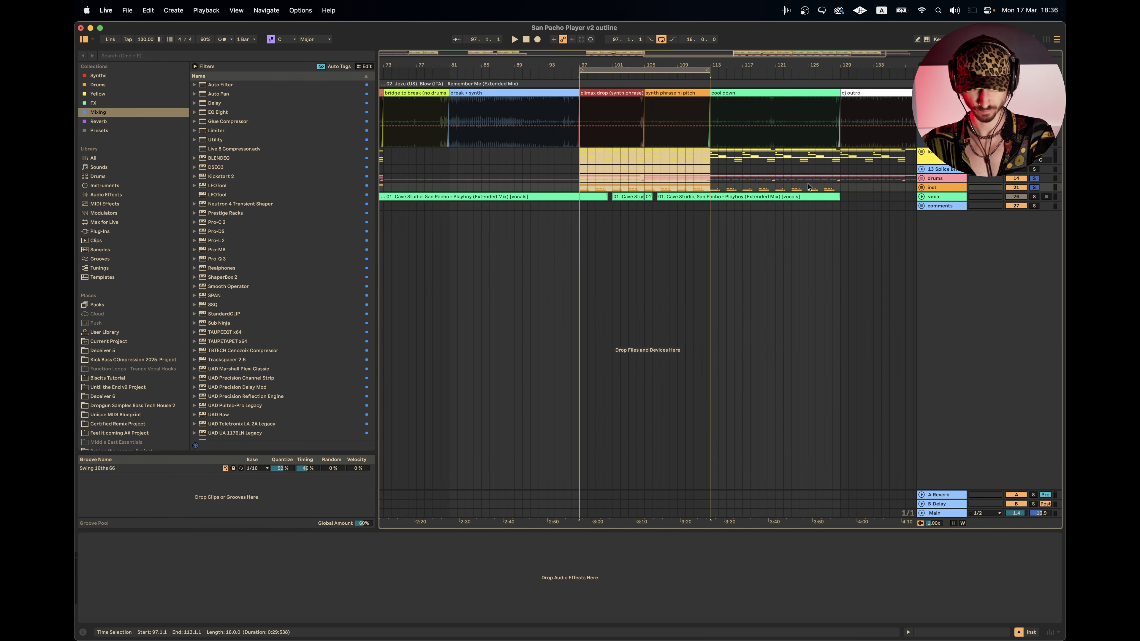
Step: Select the climax drop and synth phrase hi pitch sections of the reference track, followed by the early sections up to vox tease with fx
left_click(635, 92)
left_click(663, 92)
left_click(643, 92)
left_click(666, 91)
scroll(667, 91, "left", 2)
scroll(667, 91, "left", 2)
left_click(416, 93)
left_click(405, 94)
left_click(505, 92)
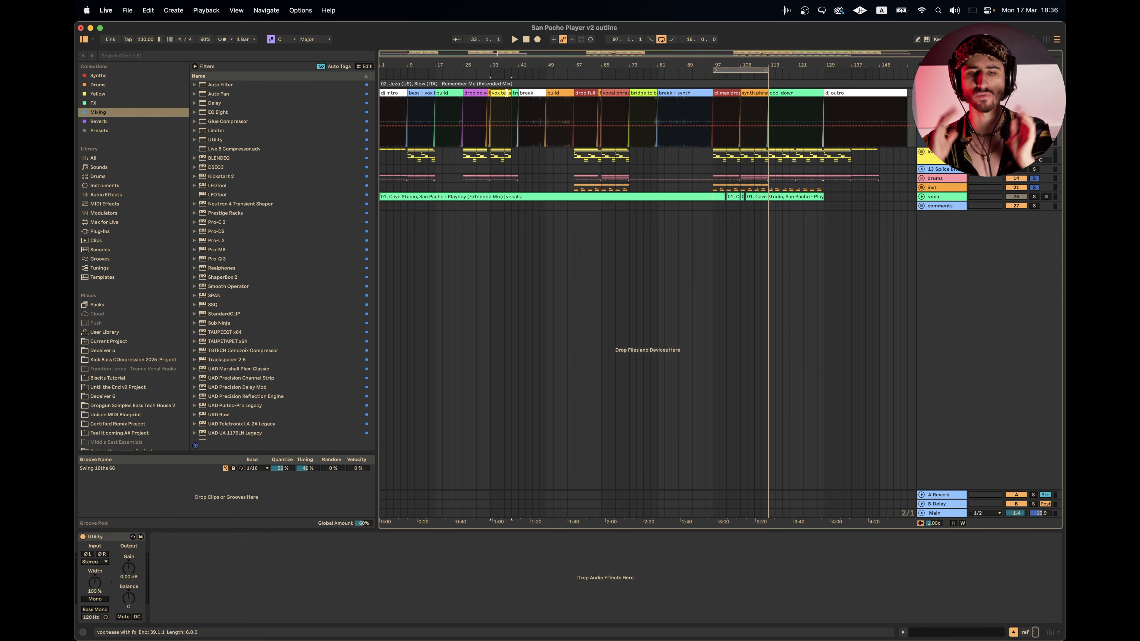
scroll(725, 171, "down", 3)
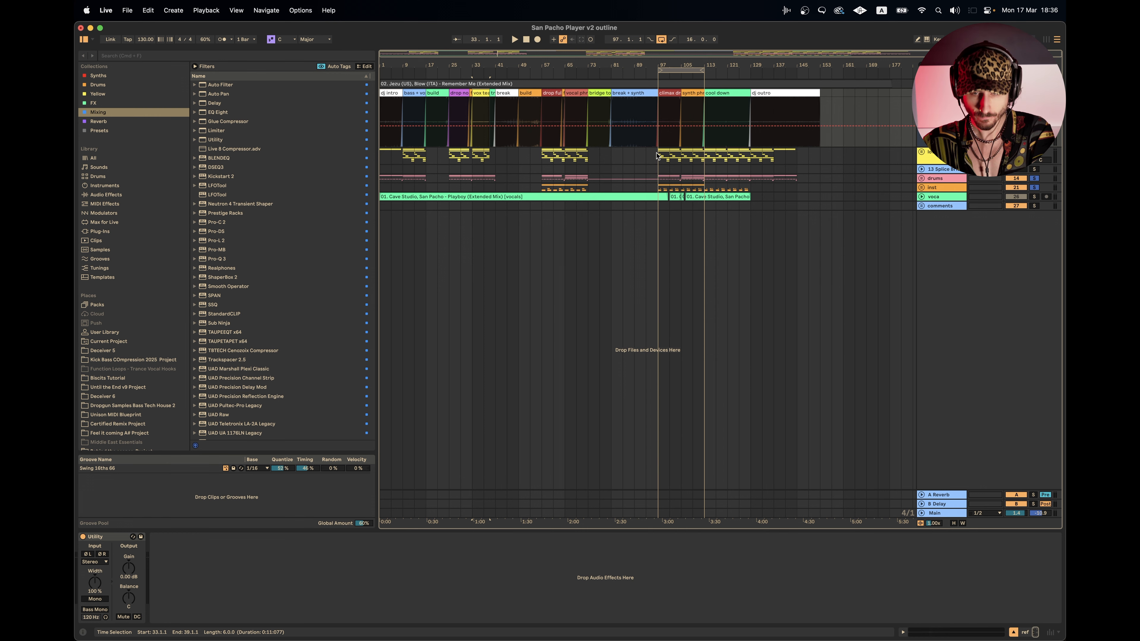
scroll(589, 175, "up", 5)
scroll(589, 174, "left", 3)
Step: Switch to Kortex and highlight the Step 2 bullet "Extract the vocal from the original song to arrange easier"
key("super+Tab")
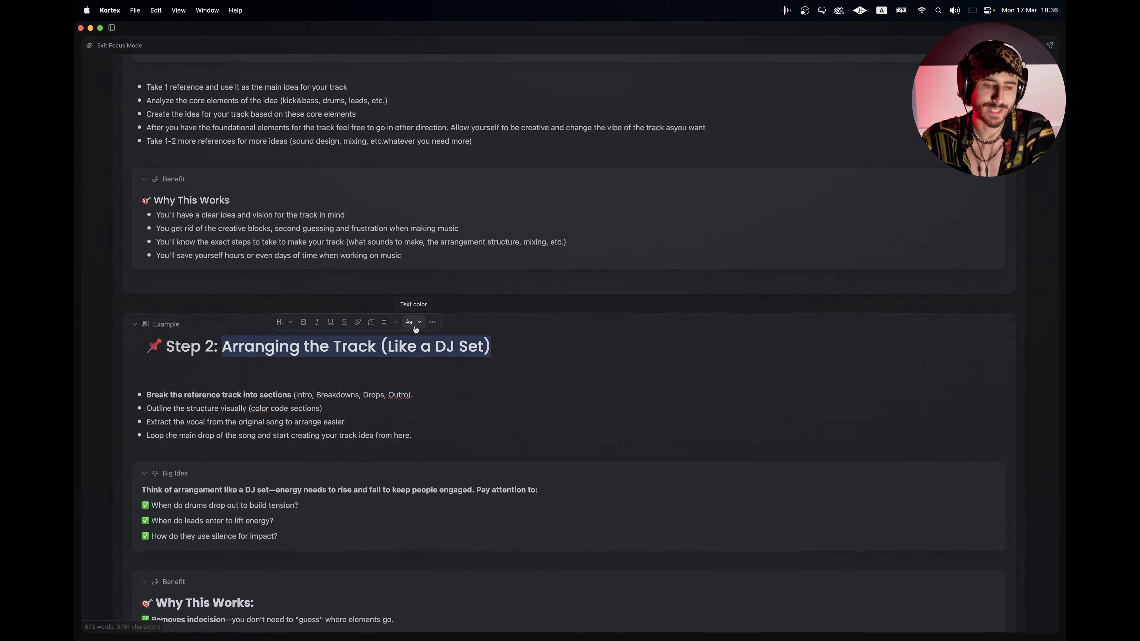
scroll(416, 329, "down", 3)
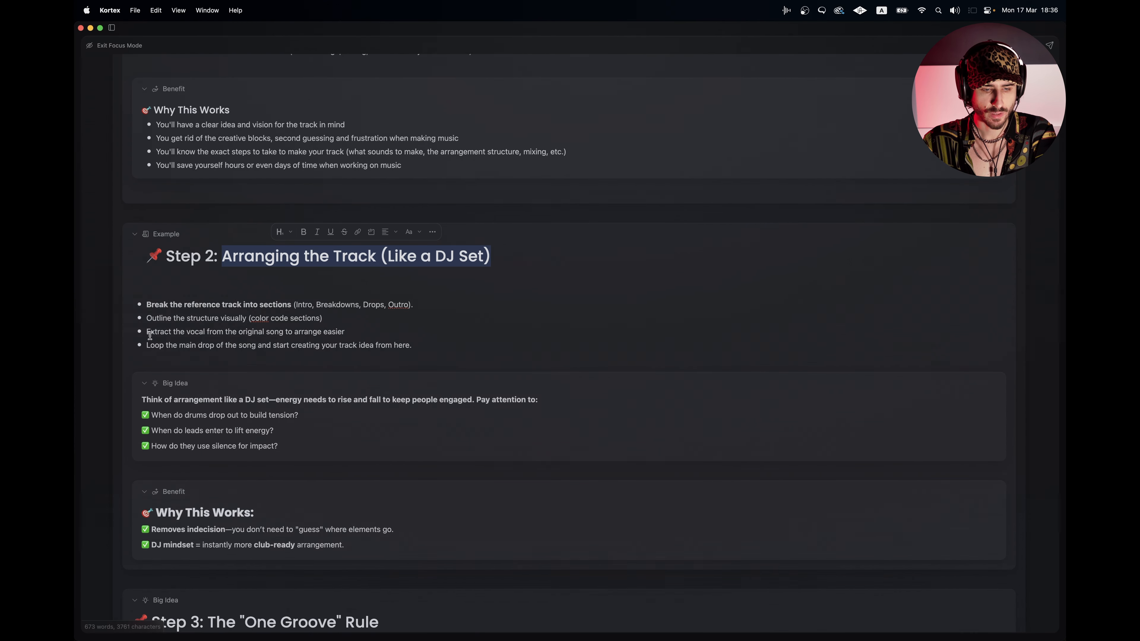
left_click_drag(145, 332, 362, 335)
left_click(362, 335)
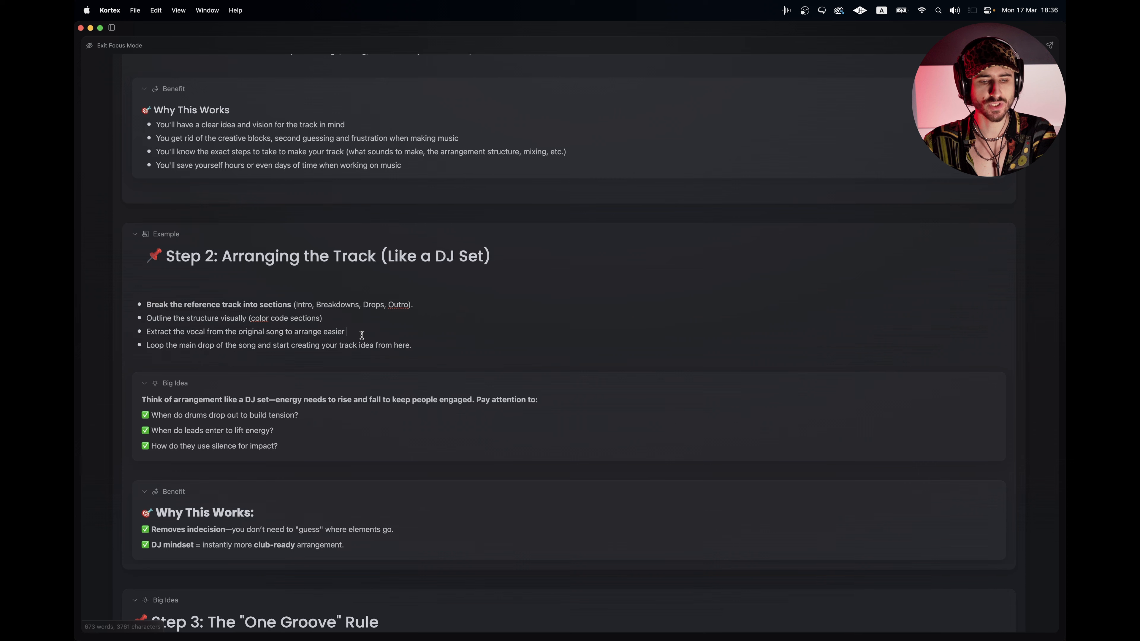
left_click_drag(145, 332, 362, 331)
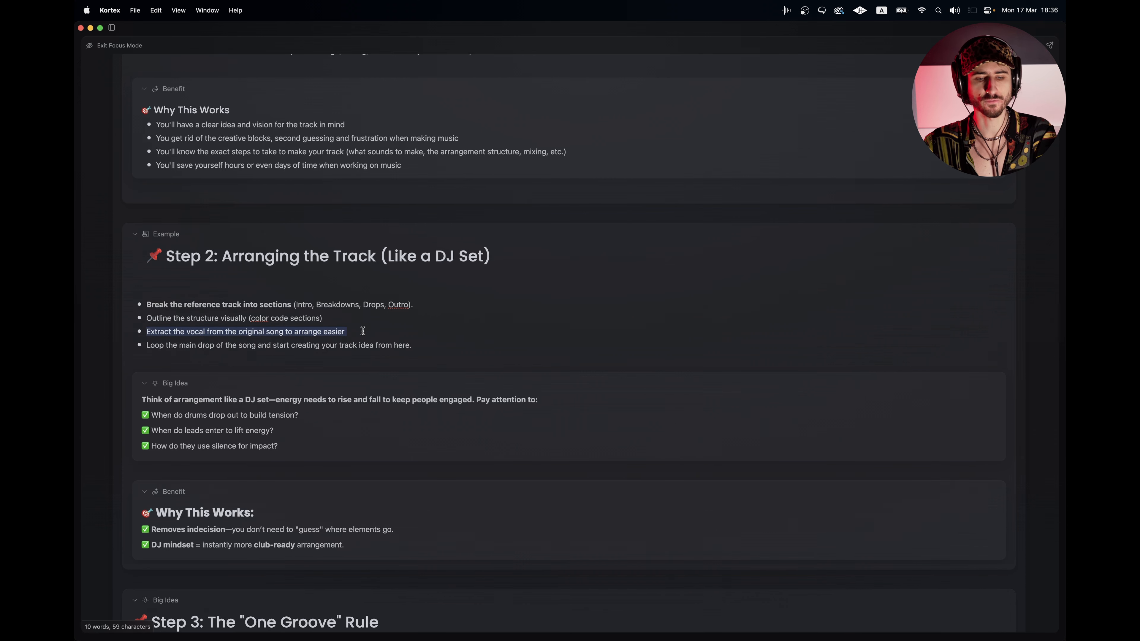
Step: Switch to Ableton Live, unfold the voca track, and place the insert marker at bar 97 on it
key("super+Tab")
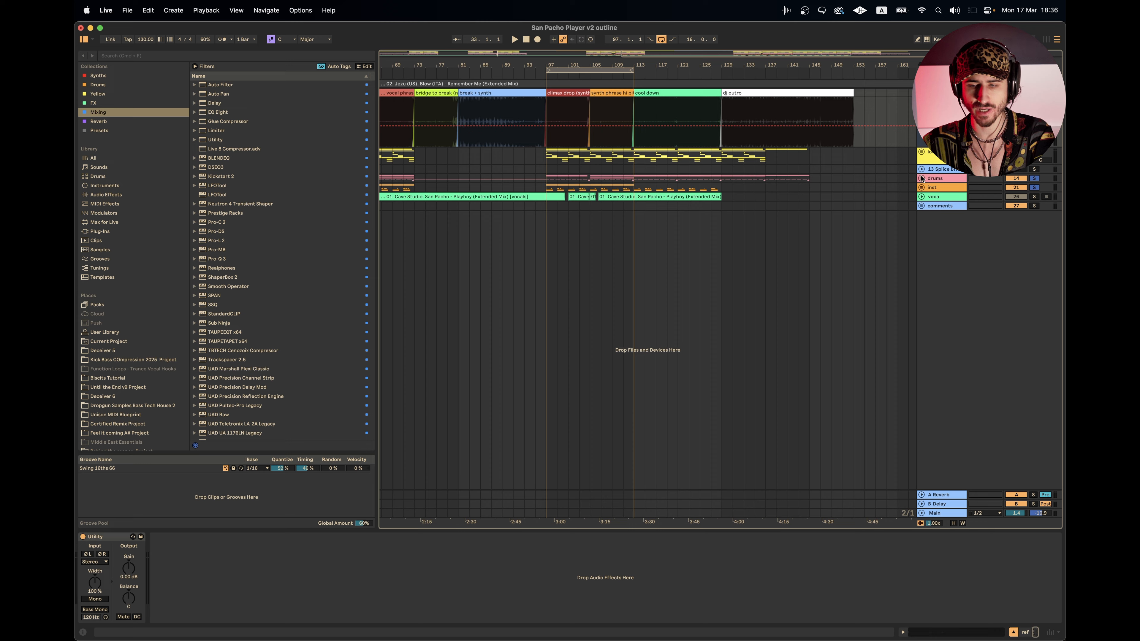
left_click(922, 198)
scroll(584, 227, "up", 5)
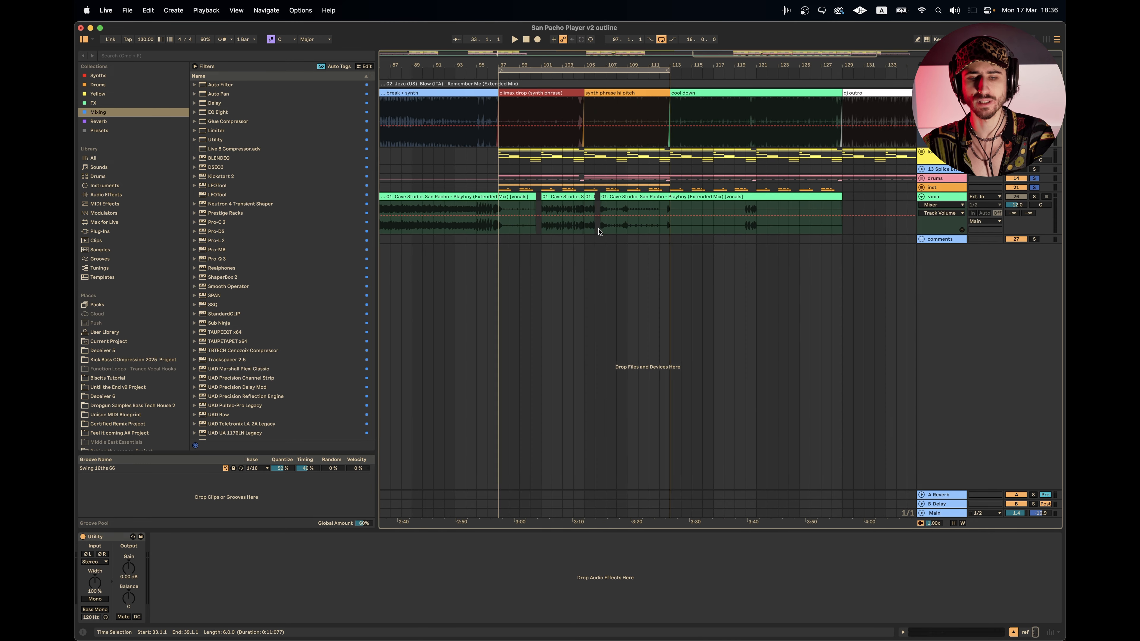
left_click(570, 229)
scroll(570, 230, "up", 2)
scroll(569, 230, "right", 2)
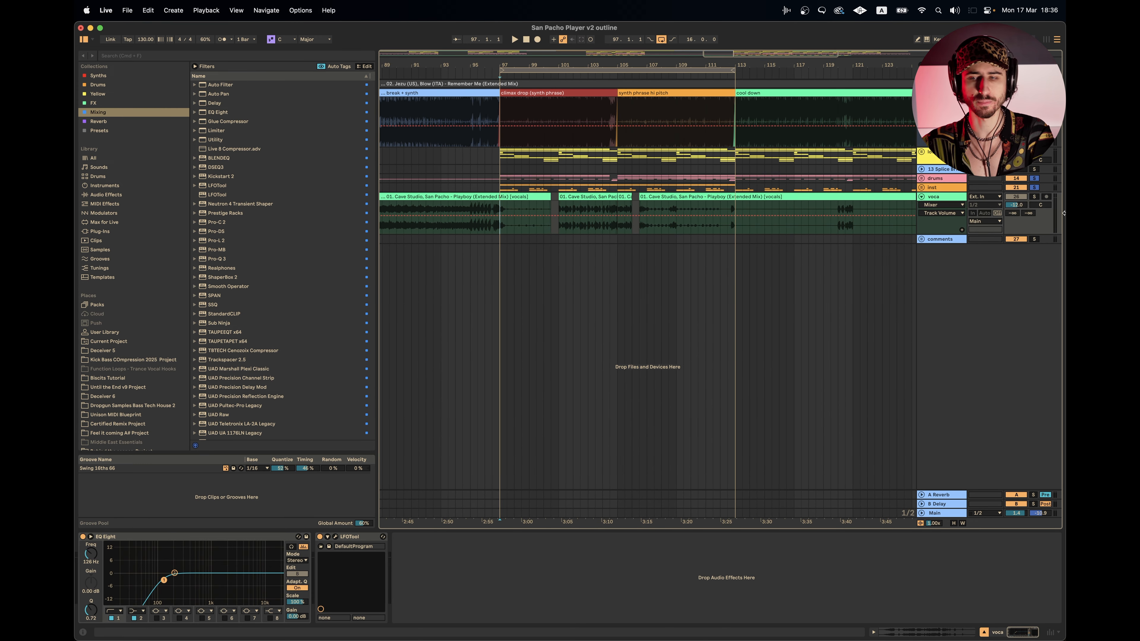
scroll(530, 250, "right", 1)
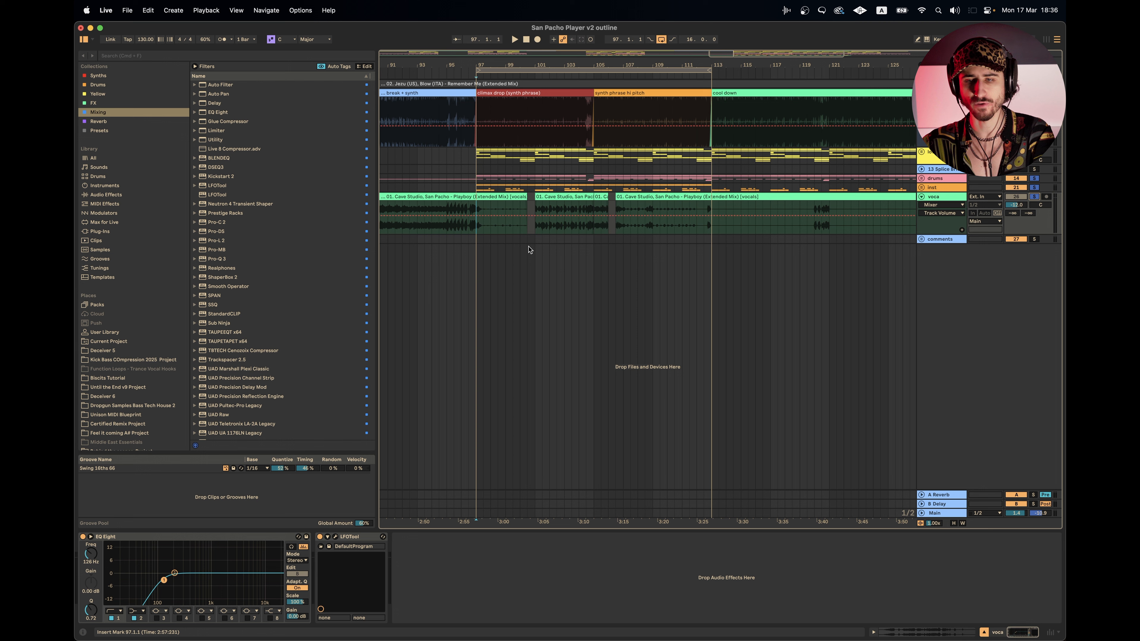
Step: Mark stretches of the extracted vocal around the climax drop and earlier in the arrangement, and place the insert marker at bar 57
left_click_drag(535, 226, 764, 226)
scroll(764, 226, "down", 5)
left_click_drag(407, 232, 583, 232)
left_click(569, 232)
scroll(781, 242, "up", 5)
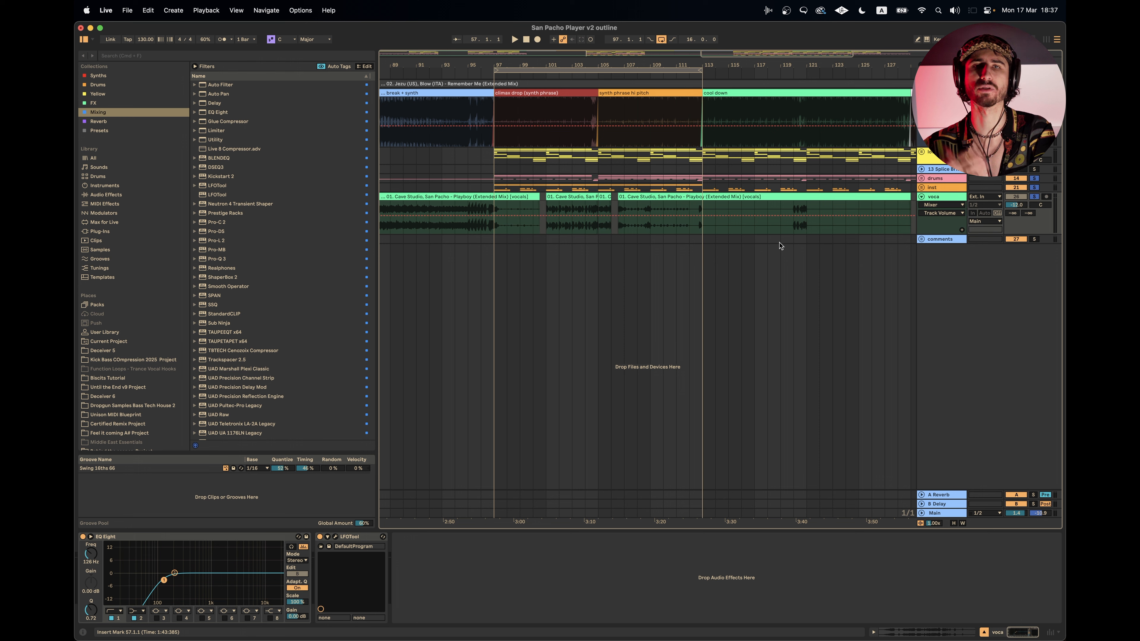
Step: Play the arrangement from bar 104 to hear the extracted vocal over the climax drop and synth phrase hi pitch sections
left_click(586, 228)
key("space")
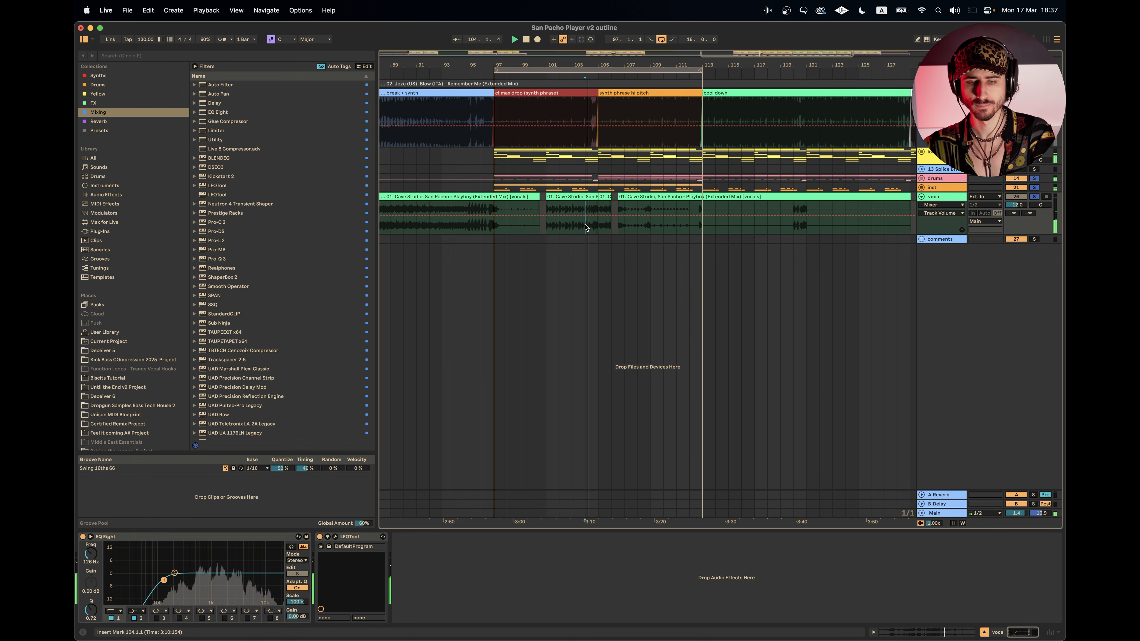
scroll(585, 229, "up", 3)
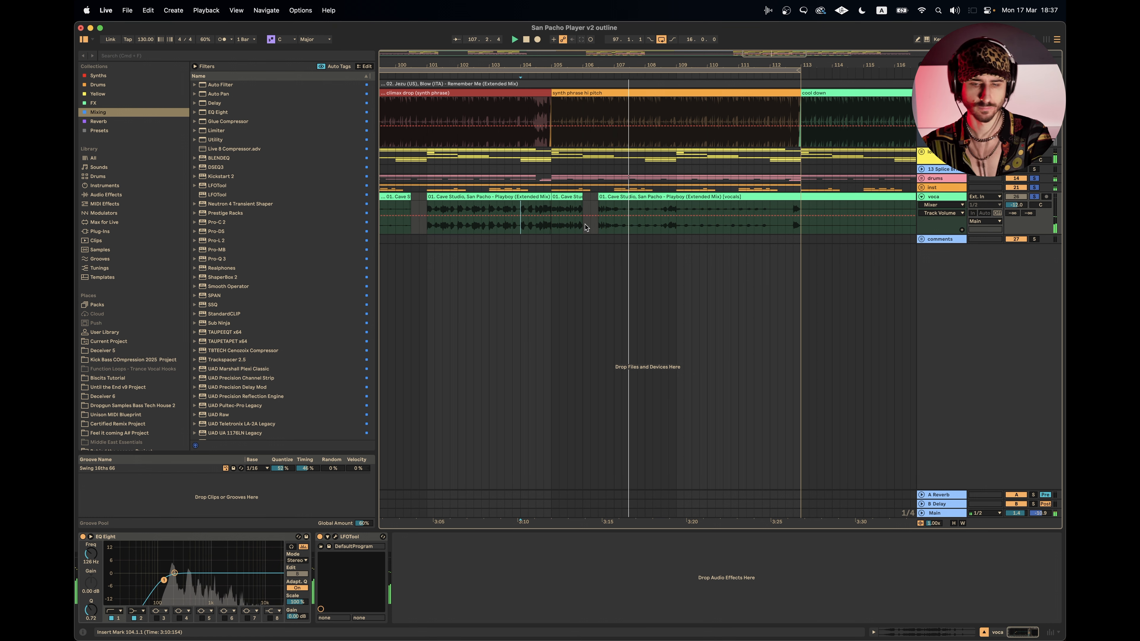
scroll(621, 228, "down", 2)
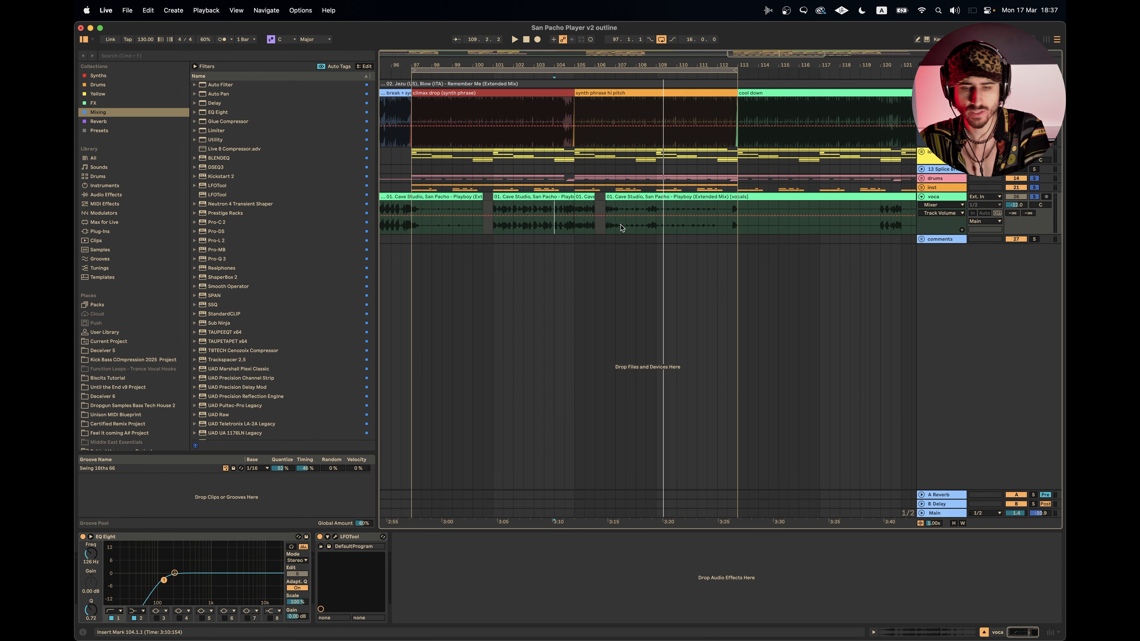
Step: Set the arrangement loop to span all the voca track clips, switch looping off, and place the insert marker at bar 125
scroll(621, 228, "down", 10)
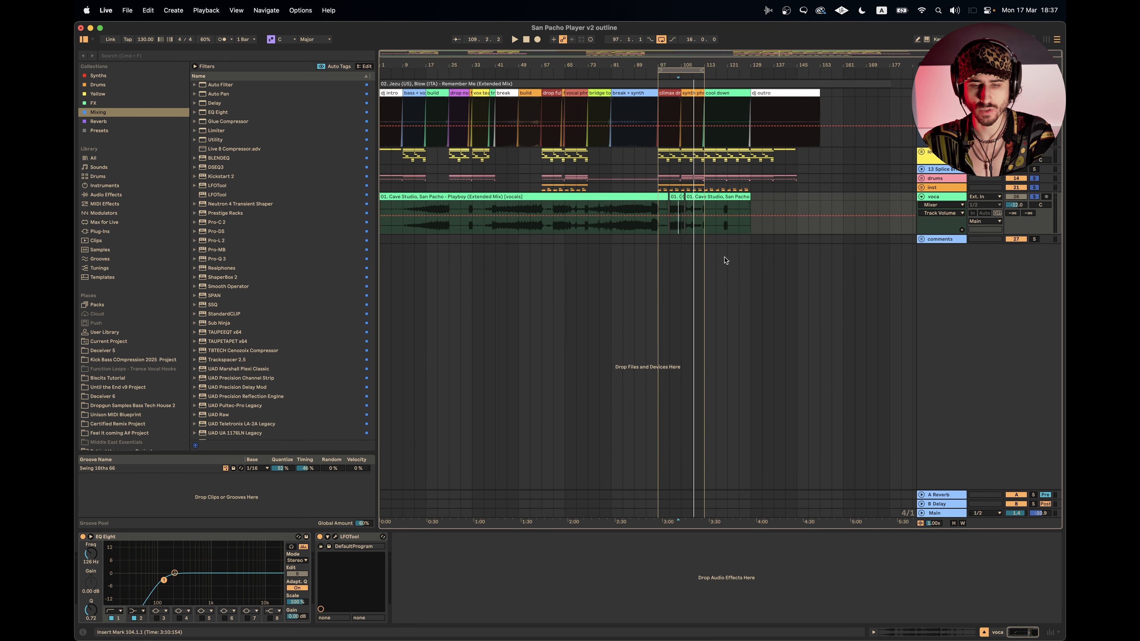
left_click(739, 197)
left_click(392, 197, "shift")
key("super+l")
key("super+l")
left_click(663, 245)
Step: Switch to Kortex and highlight the Step 2 bullet "Loop the main drop of the song and start creating your track idea from here."
key("super+Tab")
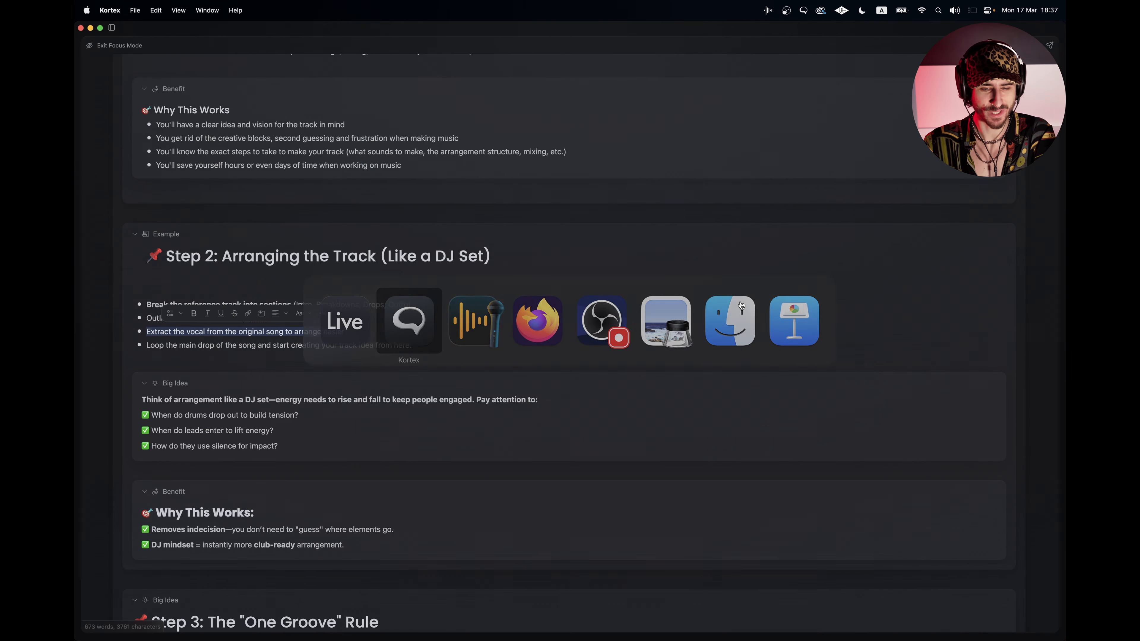
scroll(294, 314, "down", 3)
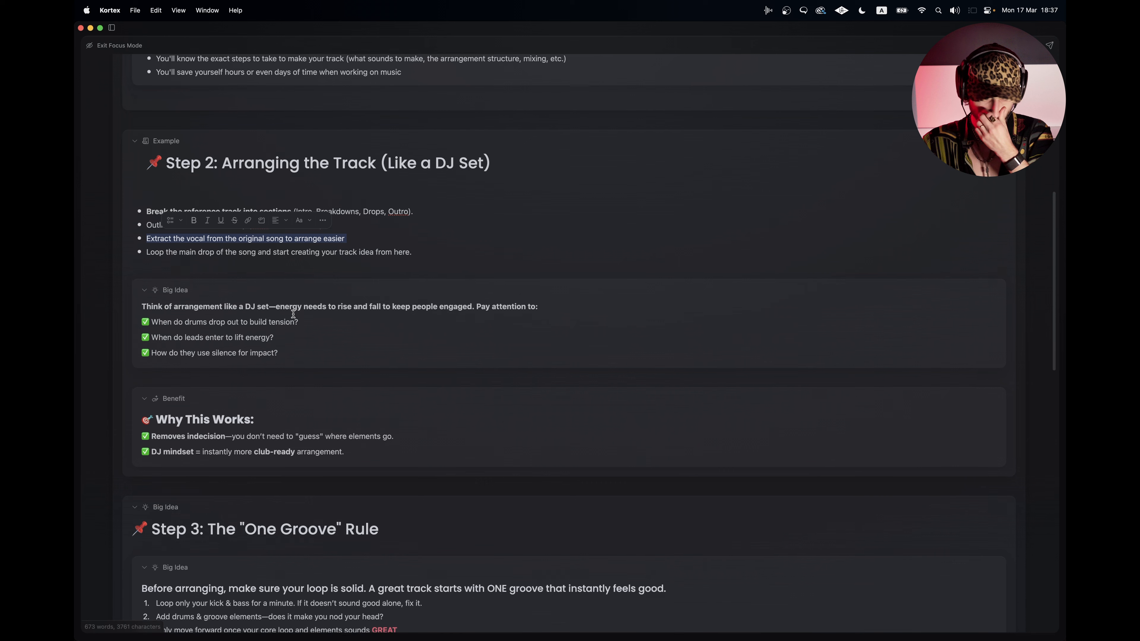
triple_click(148, 253)
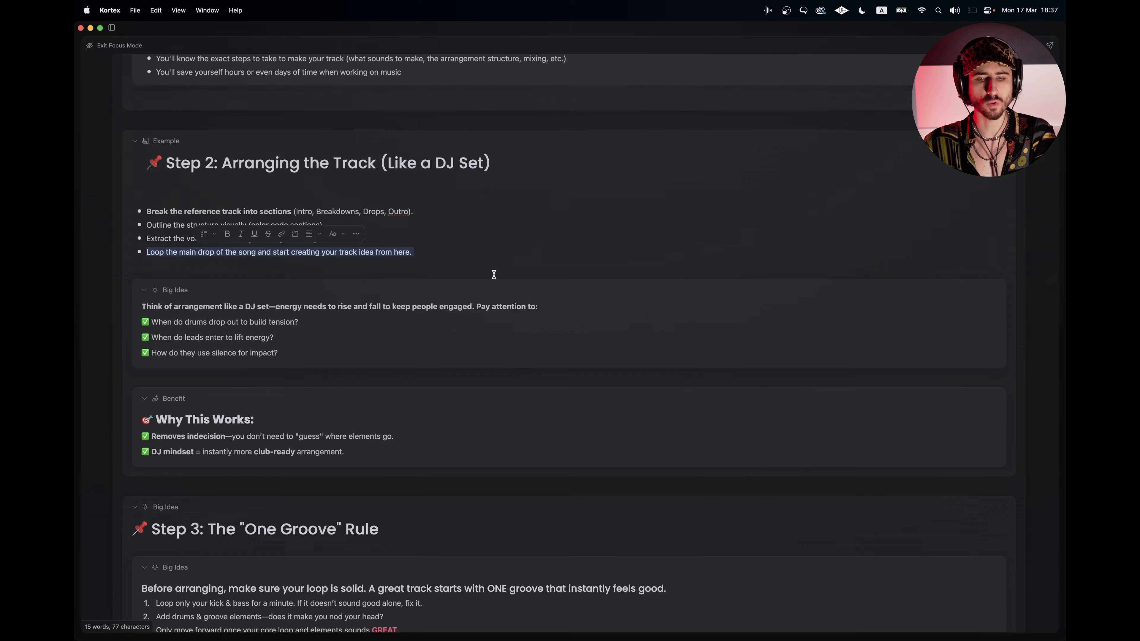
Step: Switch to Ableton Live and loop the climax drop and synth phrase hi pitch sections of the reference track, bars 97 to 113
key("super+Tab")
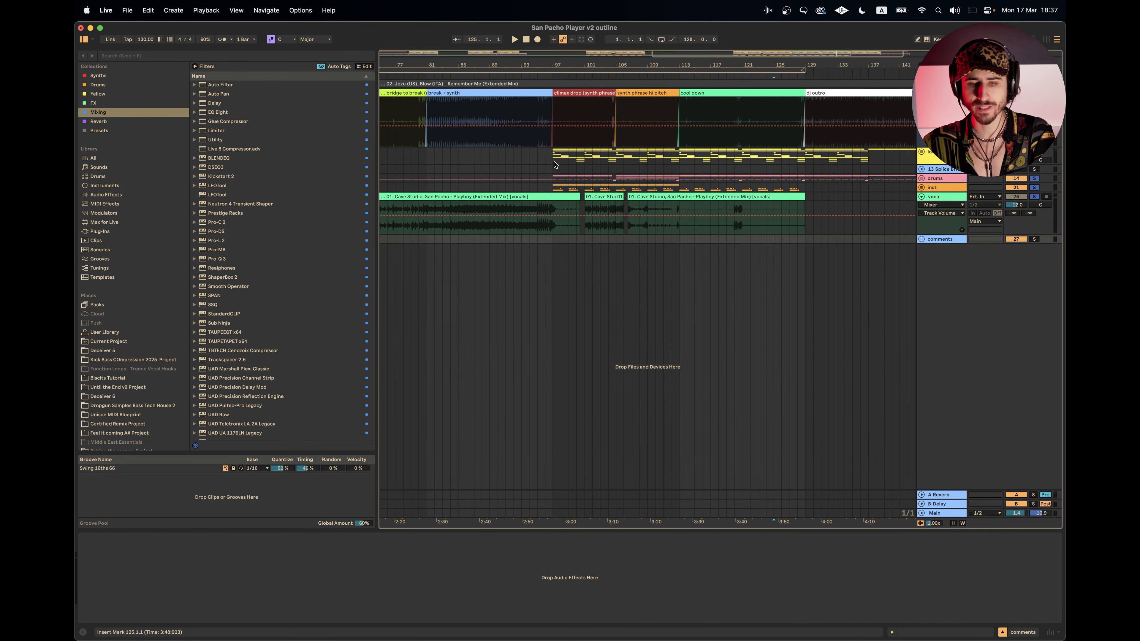
left_click_drag(555, 164, 686, 192)
left_click_drag(552, 105, 680, 112)
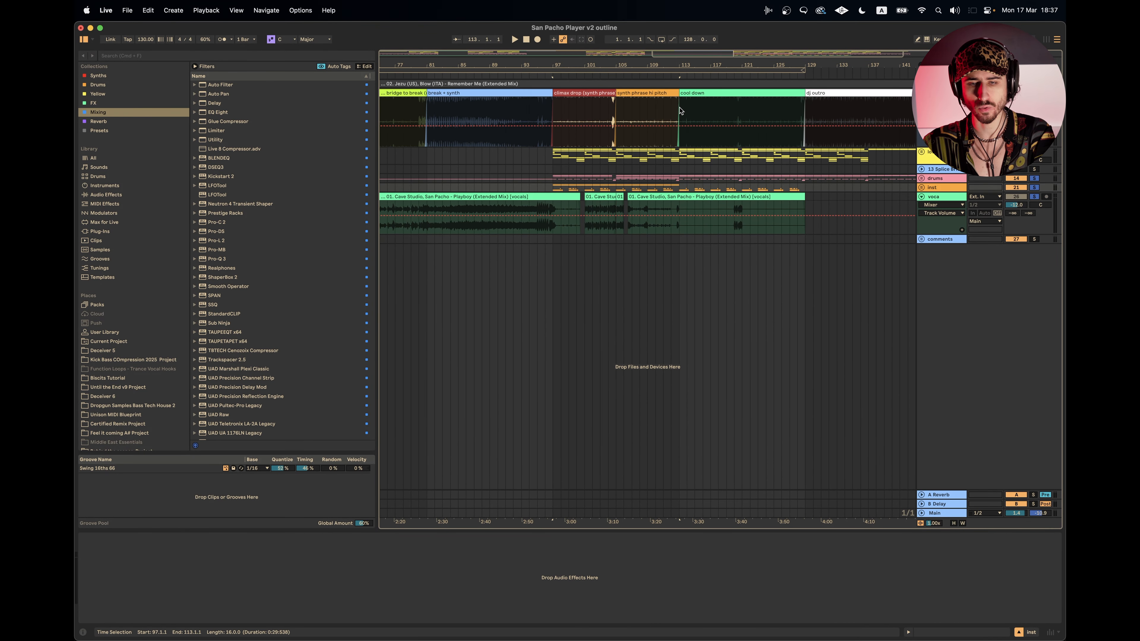
key("super+l")
key("z")
scroll(624, 156, "right", 2)
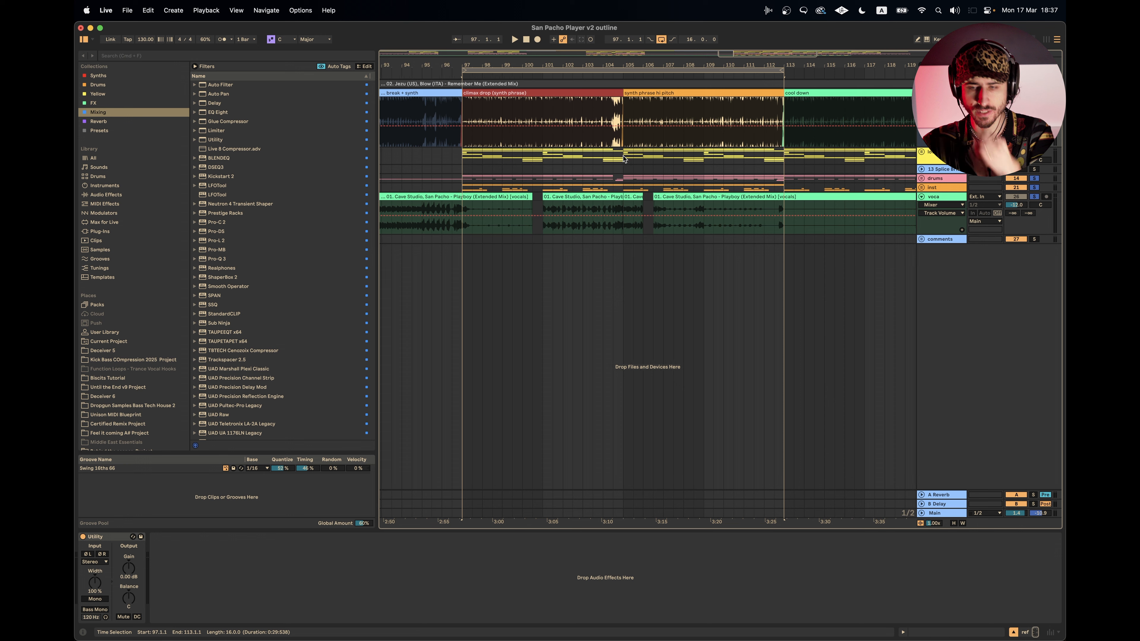
Step: Play the looped drop from bar 105, soloing the drums, inst and voca tracks one after another
left_click_drag(466, 156, 717, 157)
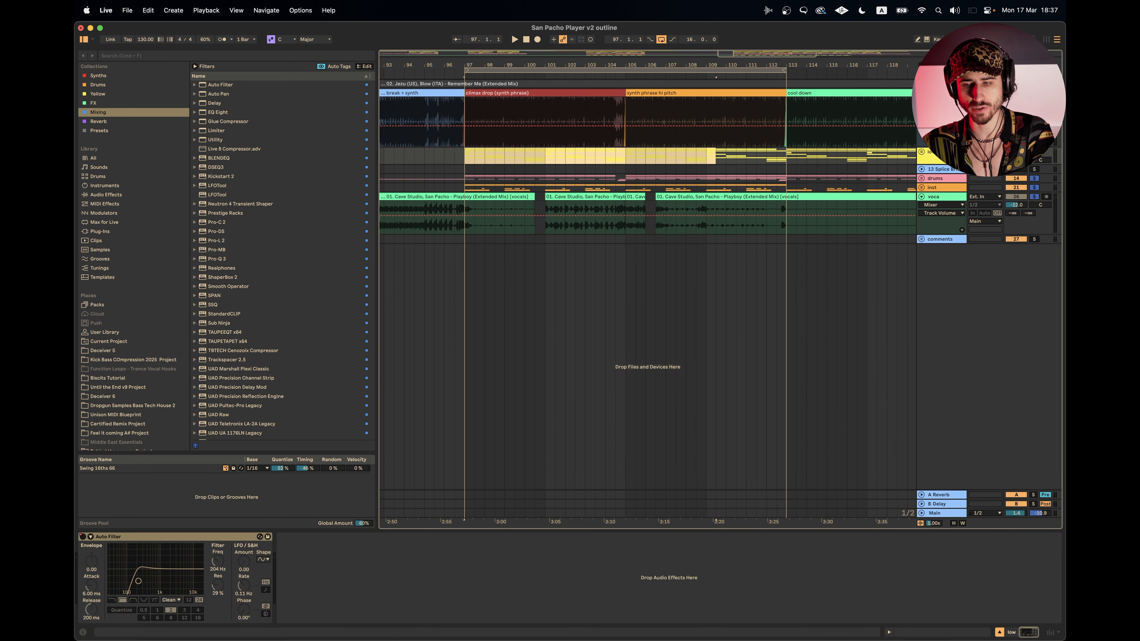
left_click(626, 167)
key("space")
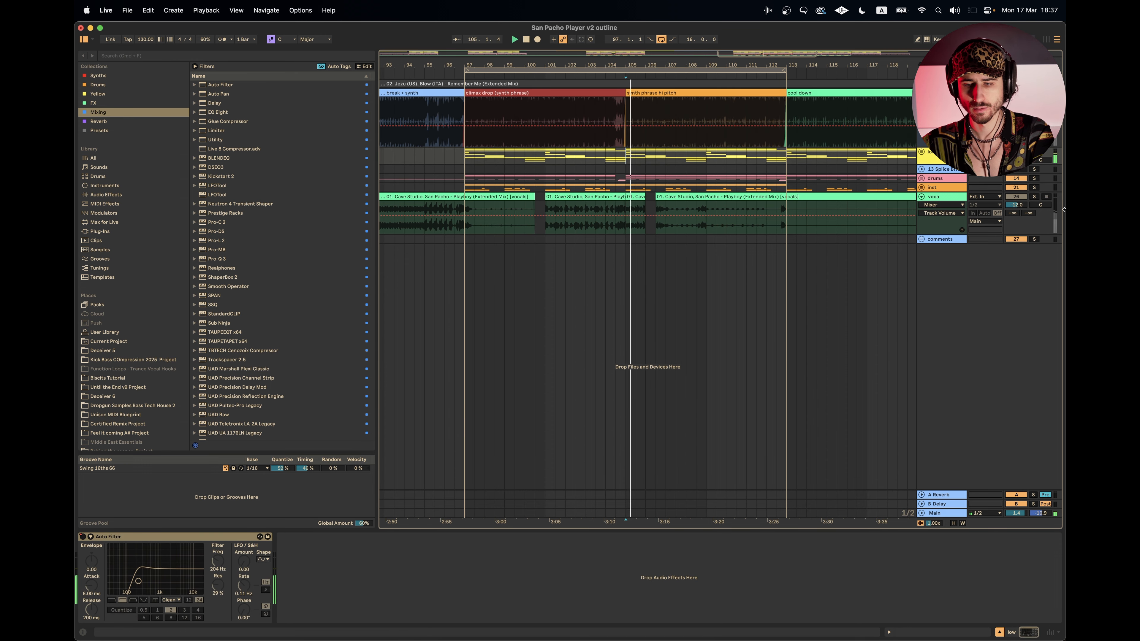
left_click(1034, 179)
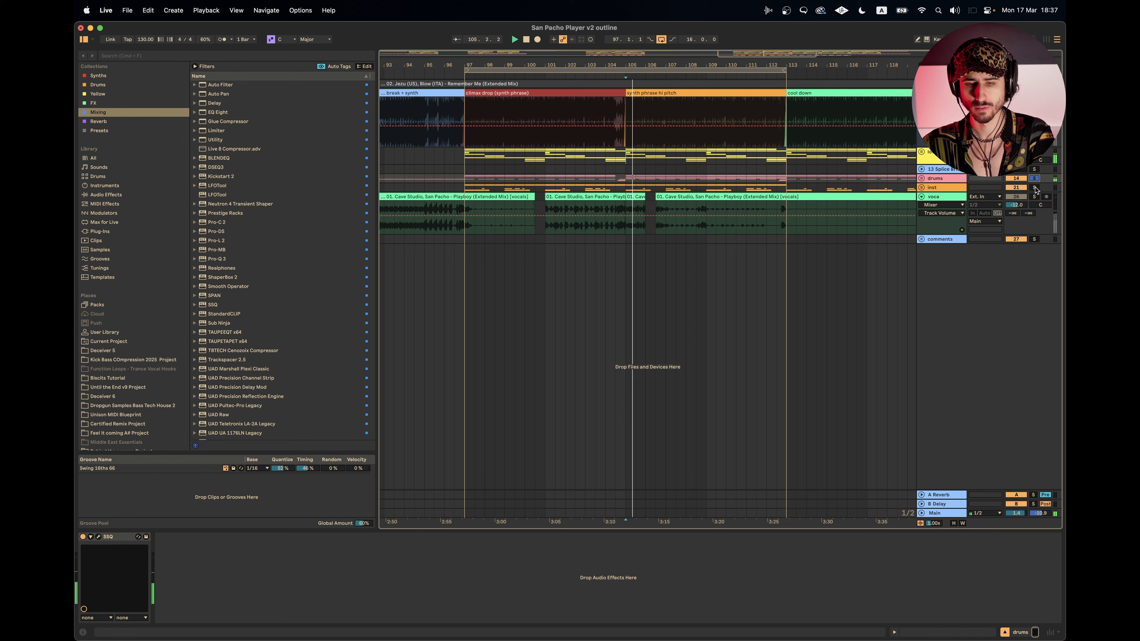
left_click(1035, 187)
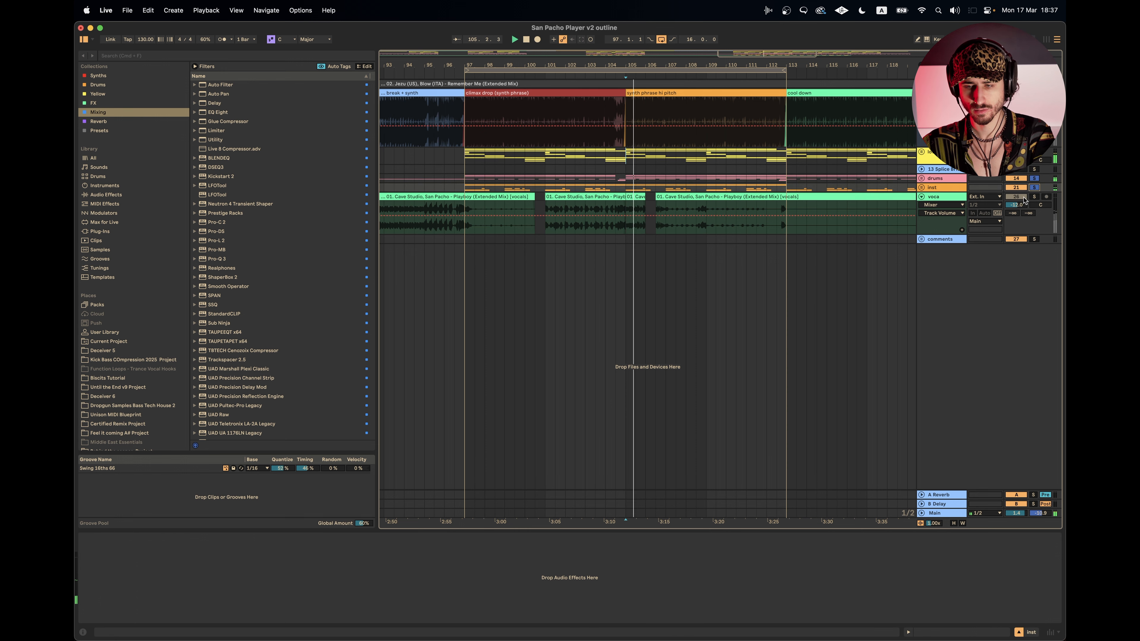
left_click(1034, 197)
scroll(735, 250, "down", 2)
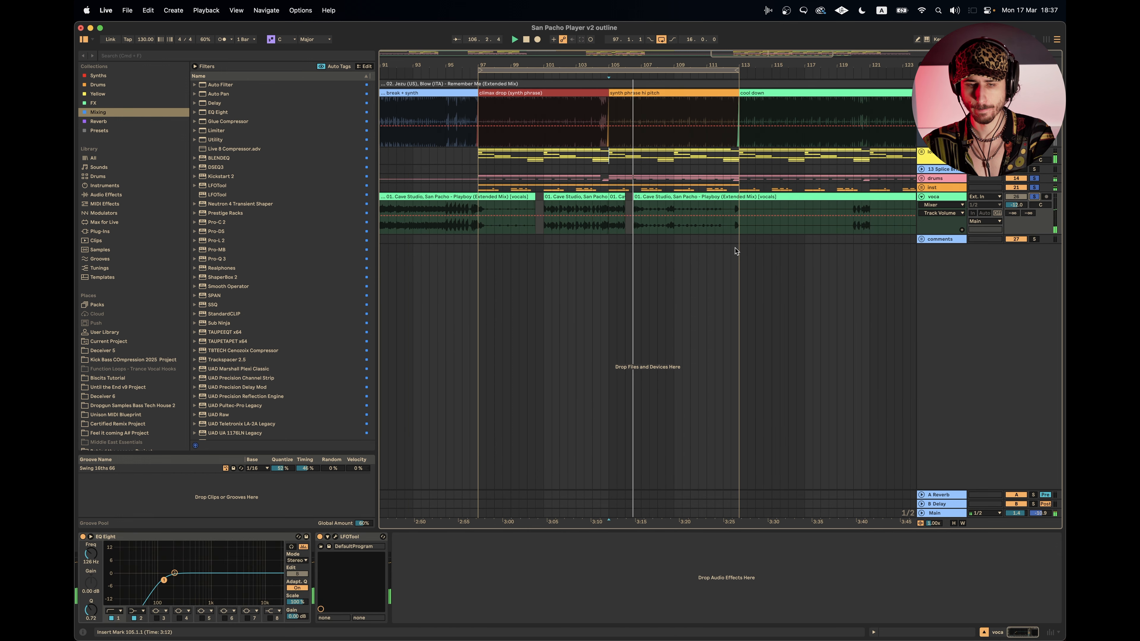
scroll(735, 250, "up", 2)
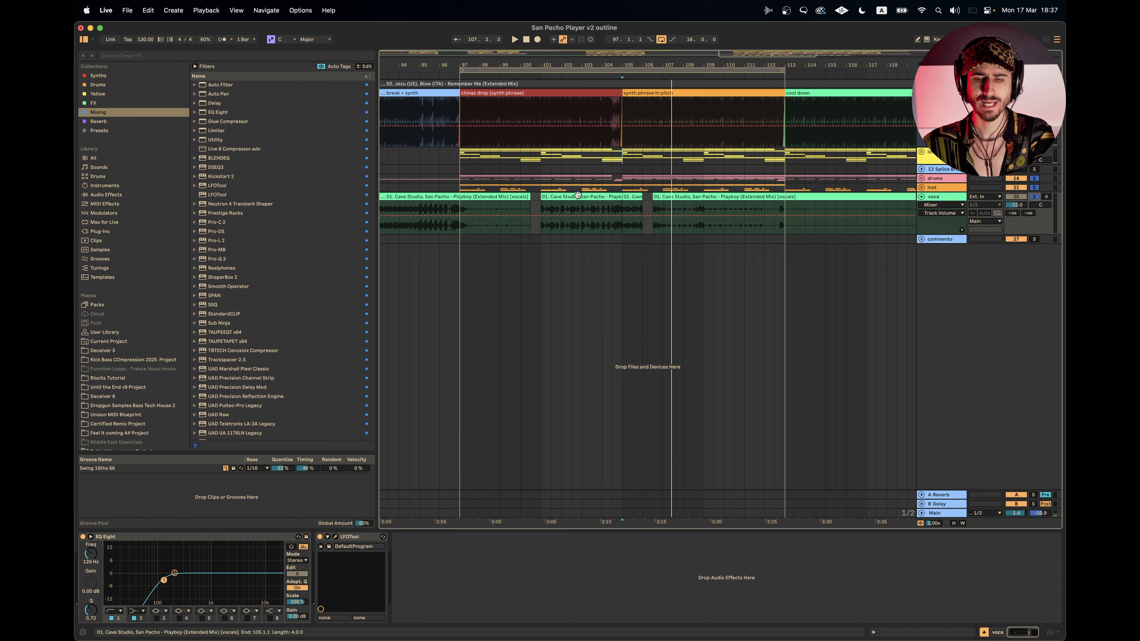
Step: Mark bars 97 to 113 across the low through voca tracks and play the looped drop from 104.3.1
left_click_drag(463, 156, 785, 225)
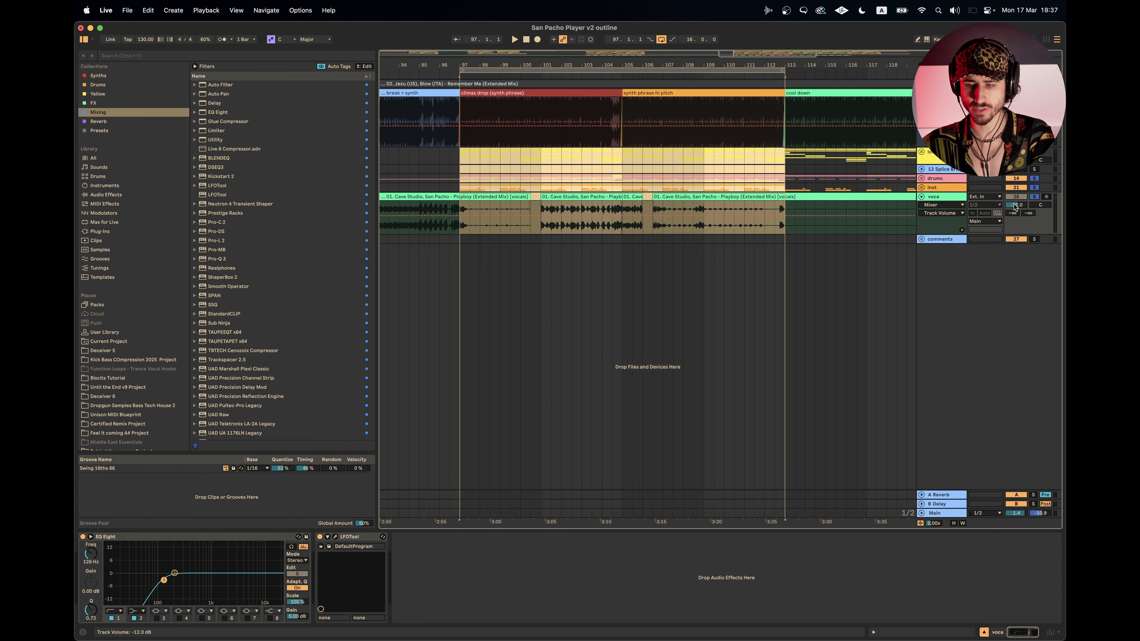
left_click(1042, 200)
left_click(613, 177)
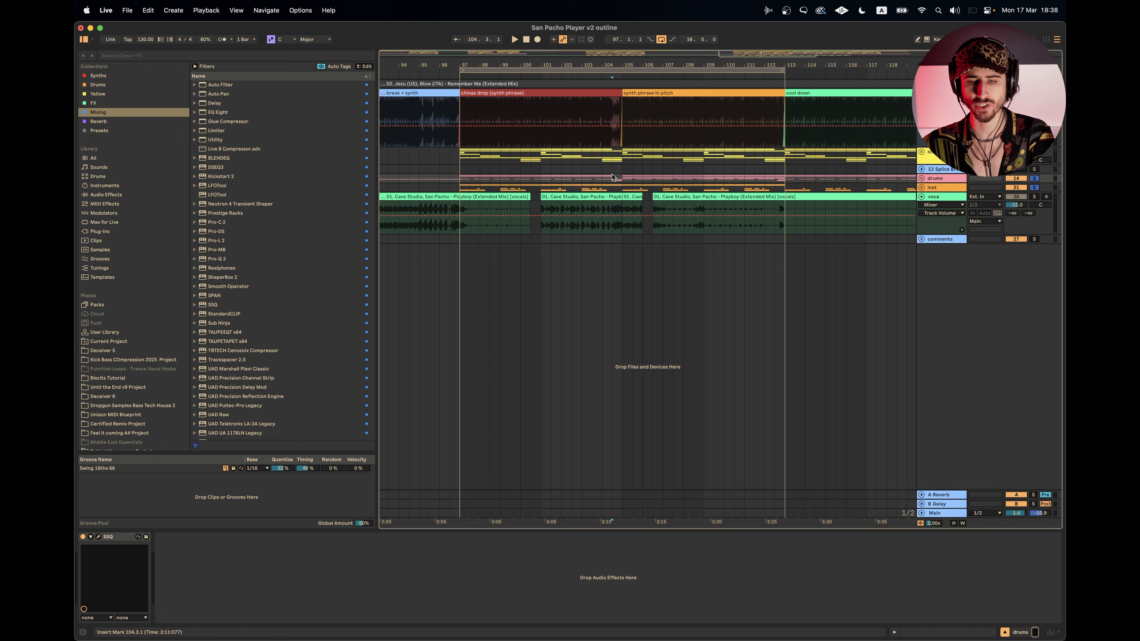
key("space")
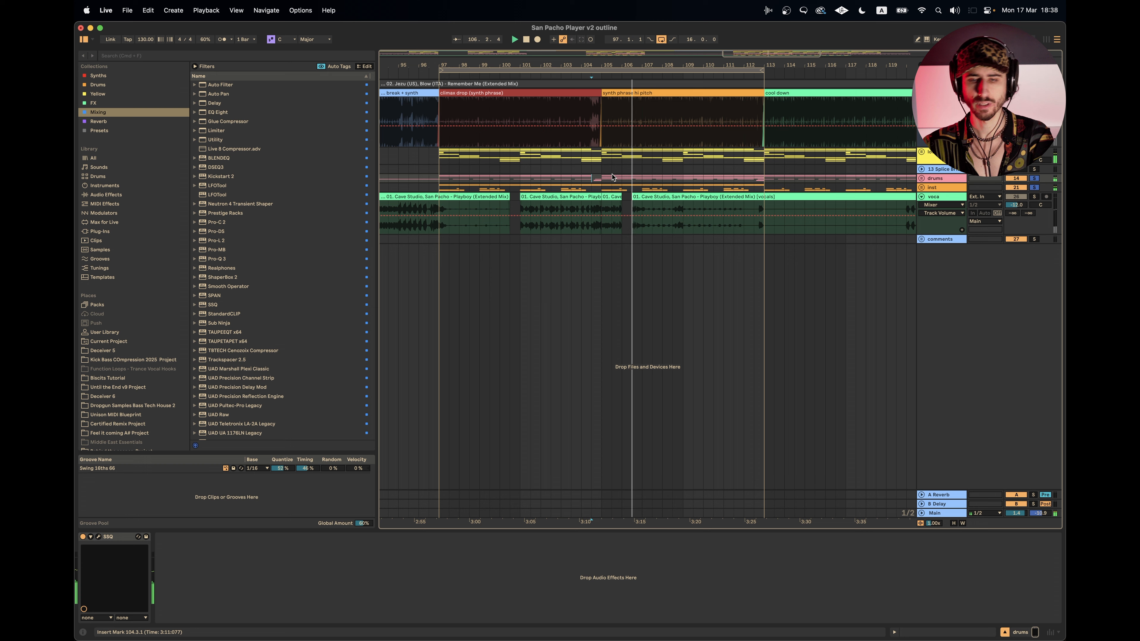
Step: Switch to Kortex and highlight the Step 2 Big Idea statement and its questions about drums dropping out and leads entering
key("super+Tab")
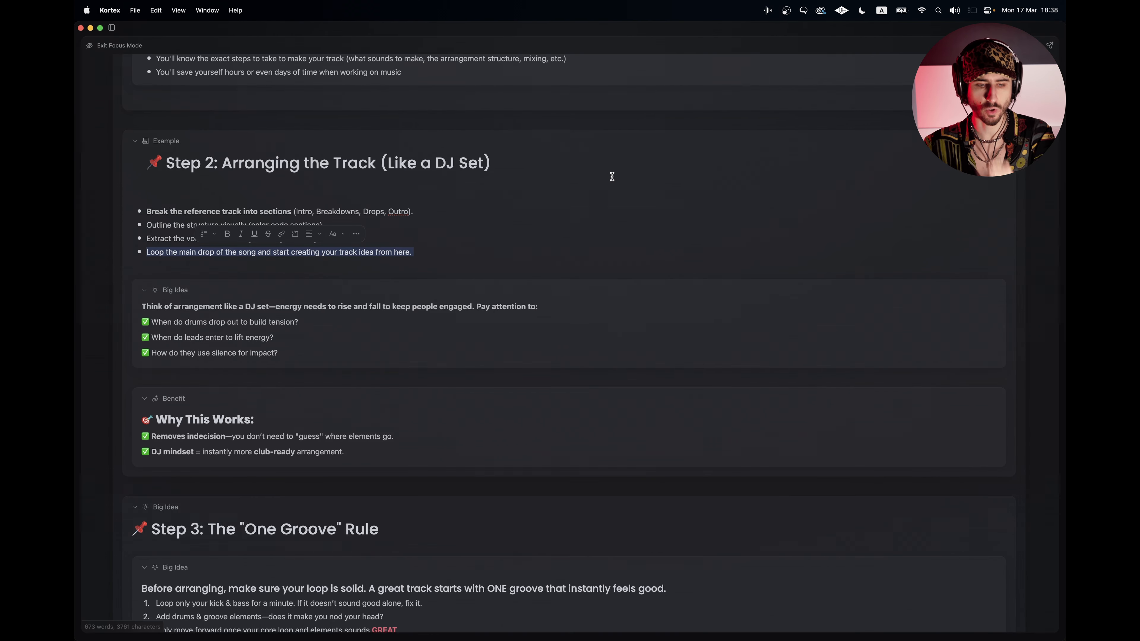
scroll(238, 273, "down", 1)
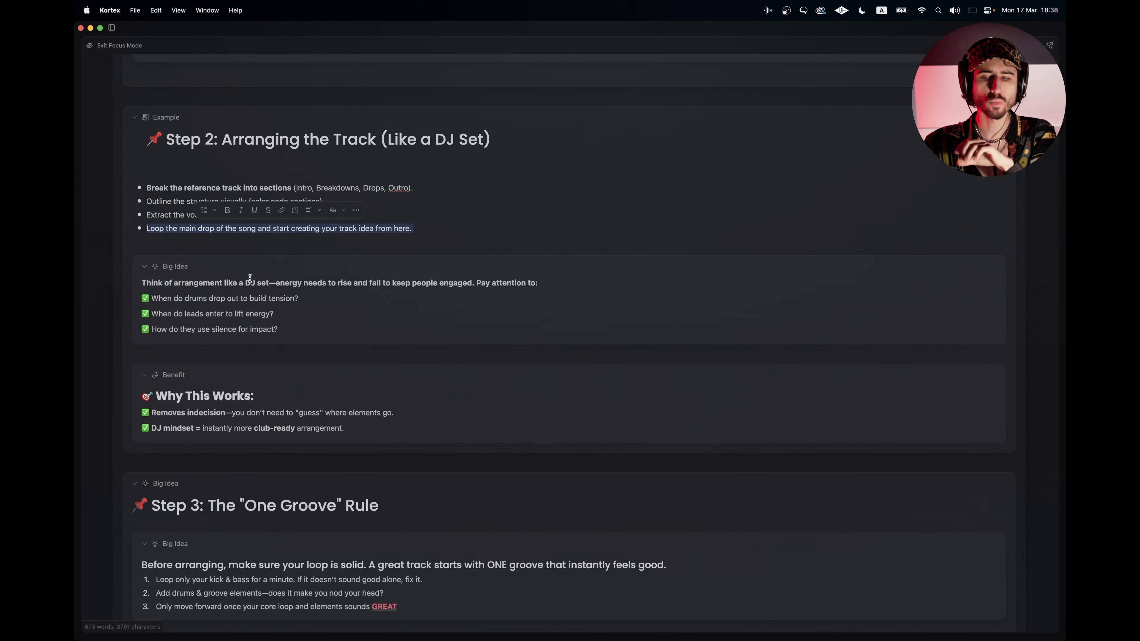
left_click(240, 273)
left_click_drag(139, 282, 548, 286)
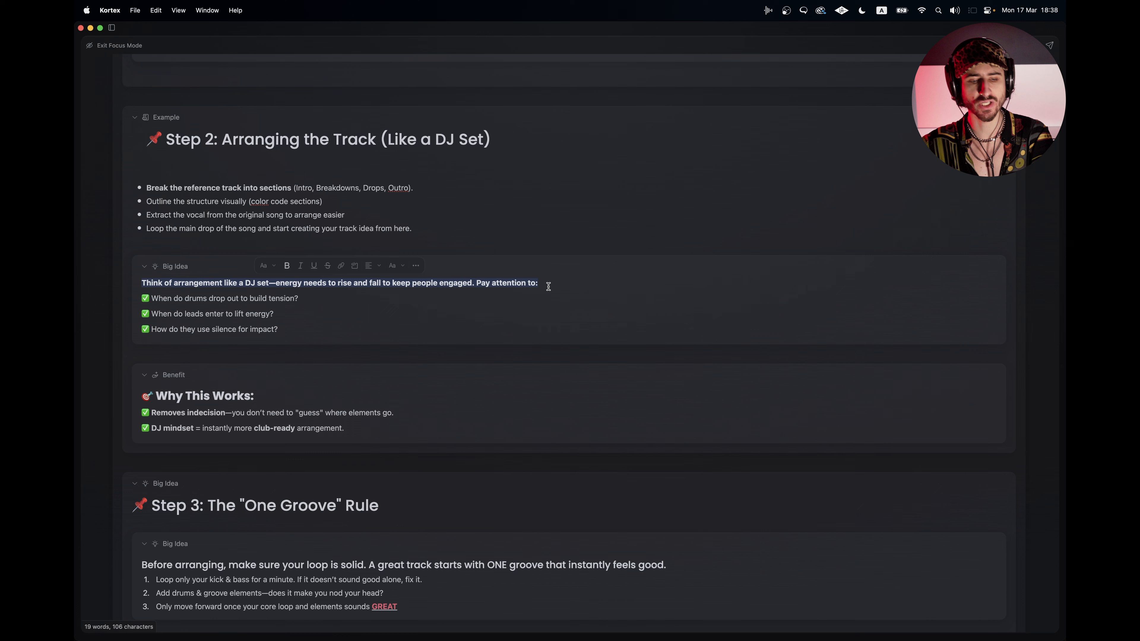
left_click_drag(145, 301, 309, 302)
left_click_drag(153, 318, 272, 322)
Step: Switch to Ableton Live, mark the bass + vox fx section over bars 9 to 17, and play it
key("super+Tab")
scroll(480, 306, "left", 15)
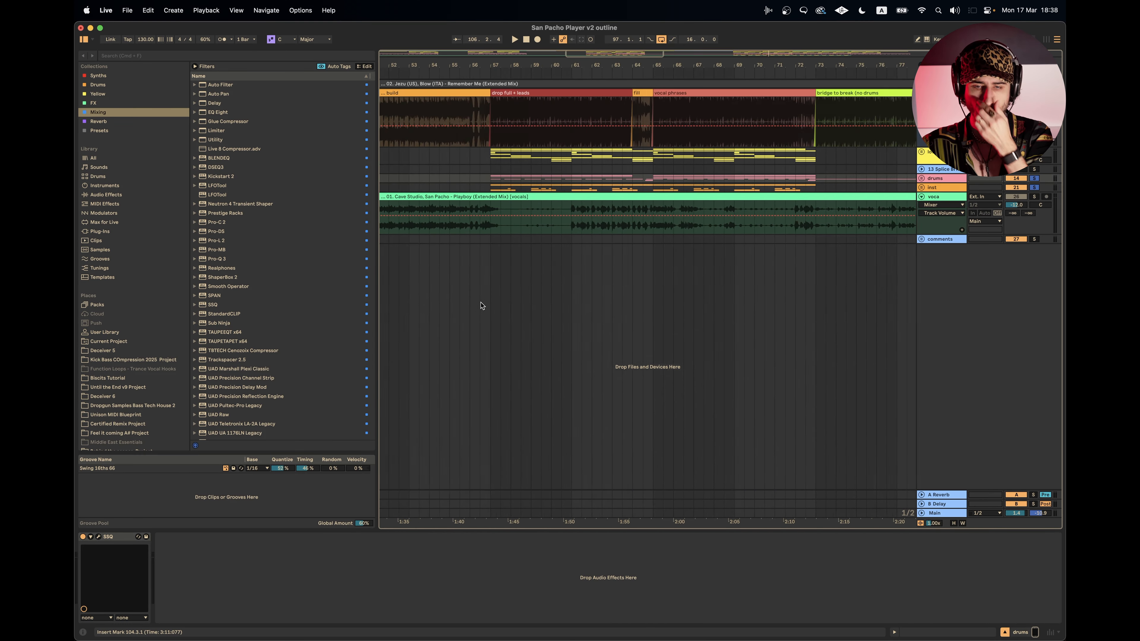
scroll(481, 305, "left", 10)
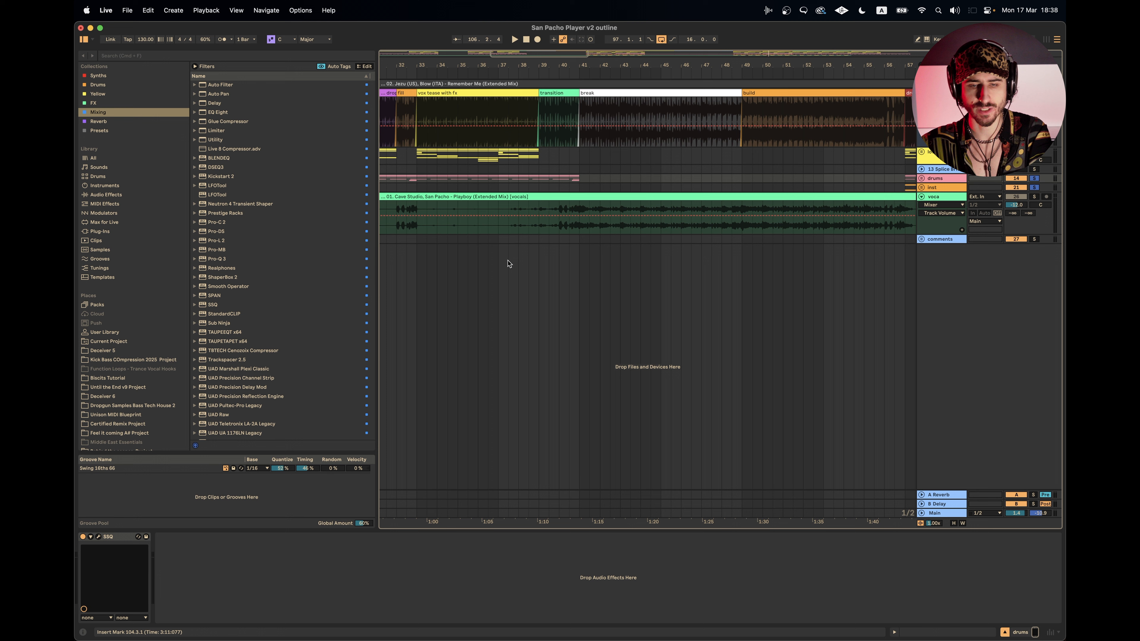
scroll(507, 263, "right", 1)
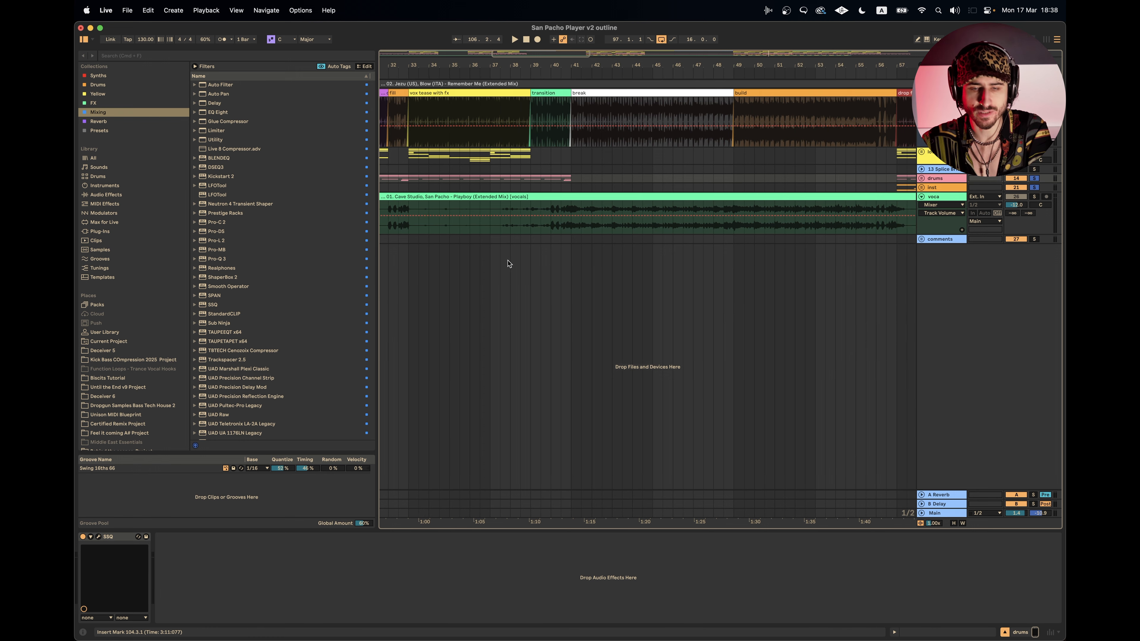
scroll(508, 263, "down", 5)
scroll(508, 264, "left", 5)
scroll(569, 143, "up", 1)
scroll(570, 143, "left", 3)
scroll(569, 143, "up", 1)
left_click(530, 93)
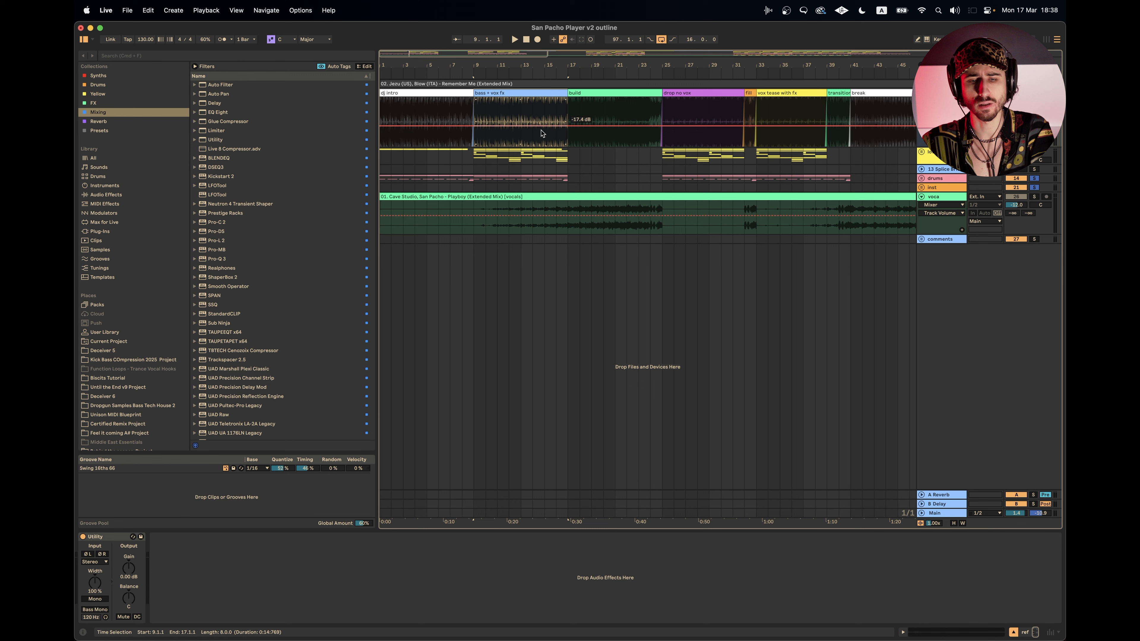
left_click_drag(475, 187, 568, 150)
key("space")
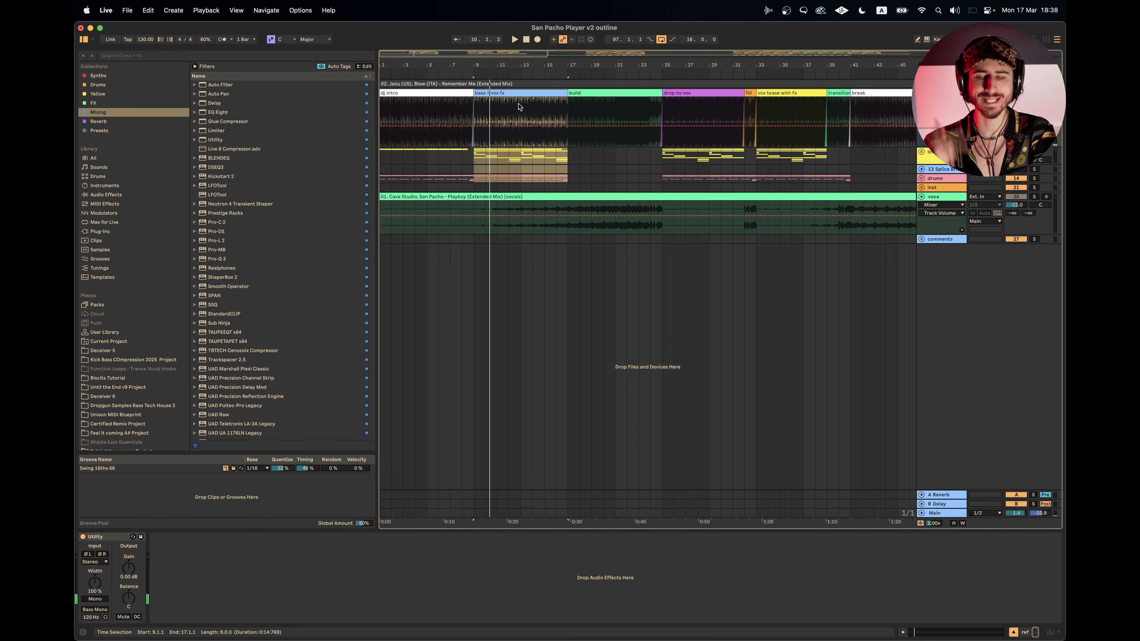
Step: Place the insert marker at the drop no vox section, bar 25, and play the drop full + leads section from bar 57
scroll(520, 107, "right", 4)
left_click(568, 140)
scroll(568, 140, "right", 3)
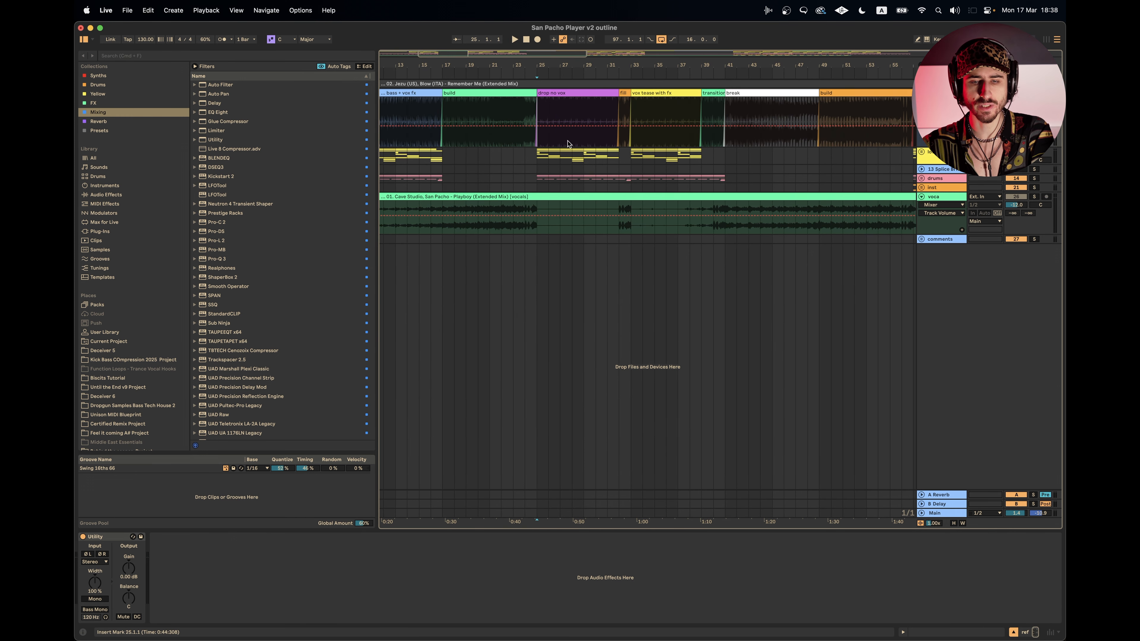
scroll(568, 143, "right", 6)
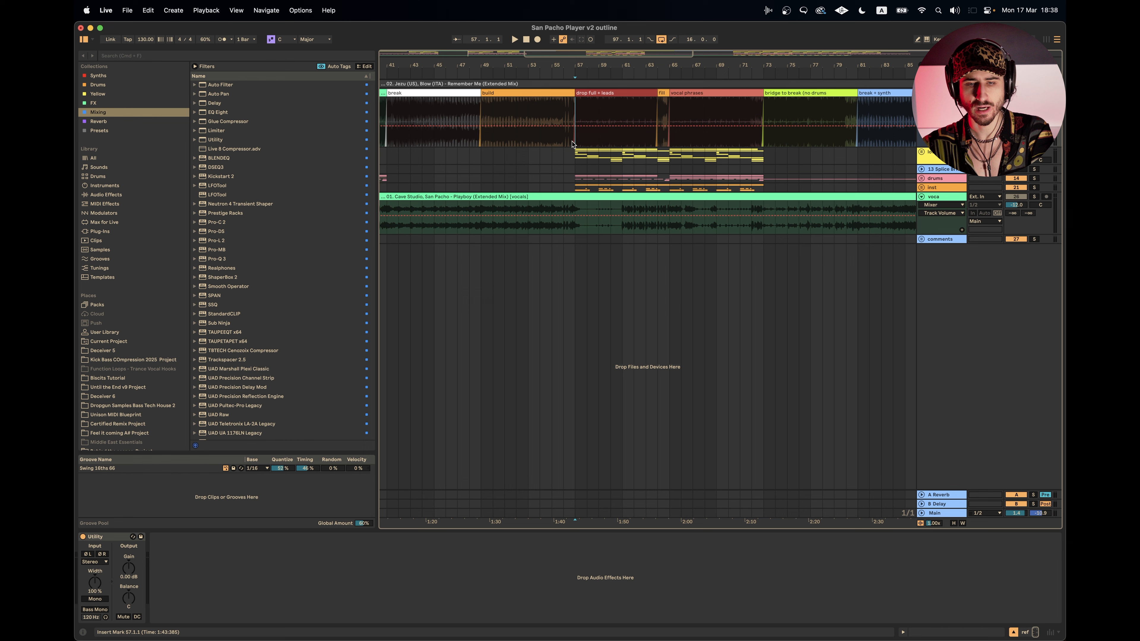
key("space")
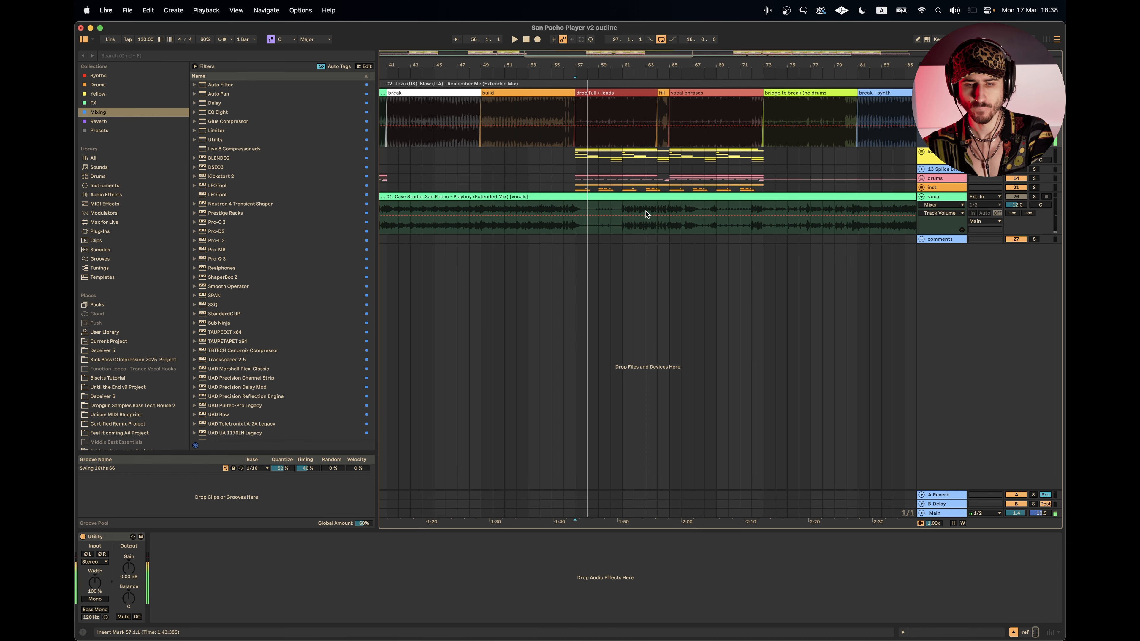
key("space")
Step: Play the vocal phrases section from bar 65 to hear how the energy changes after the fill
scroll(652, 214, "down", 5)
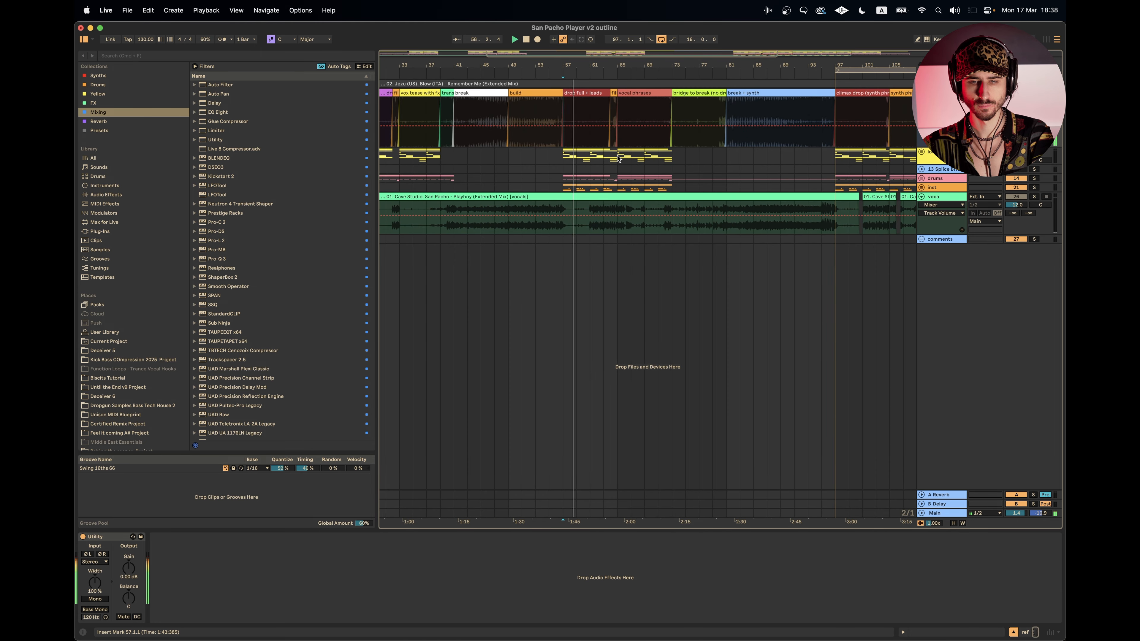
scroll(629, 150, "up", 3)
left_click(629, 149)
scroll(628, 147, "down", 2)
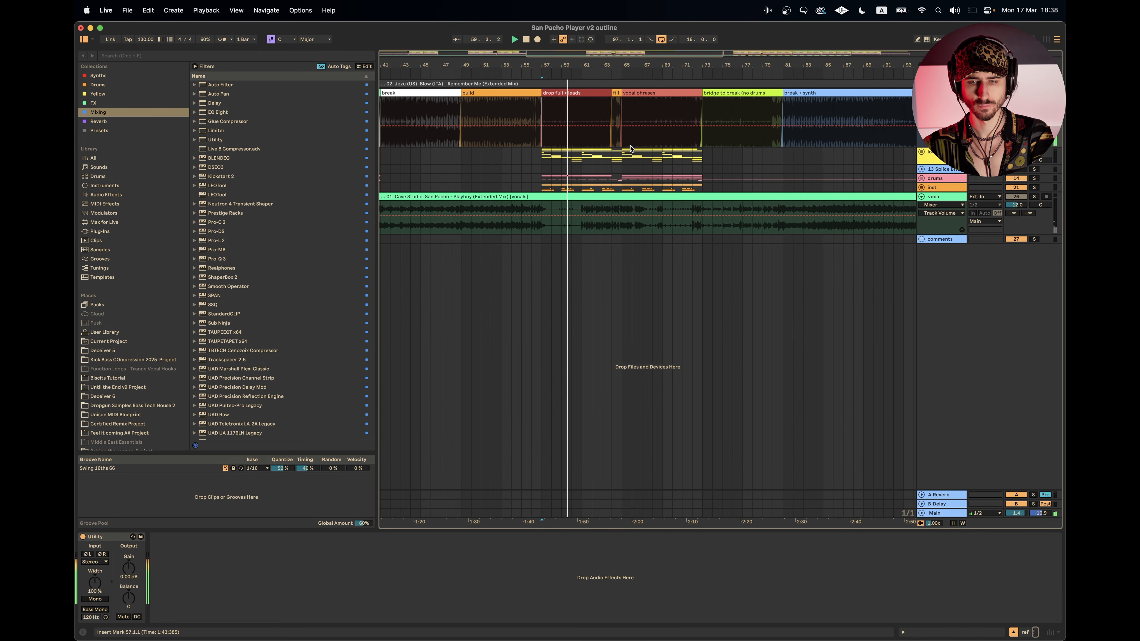
key("space")
scroll(625, 146, "up", 3)
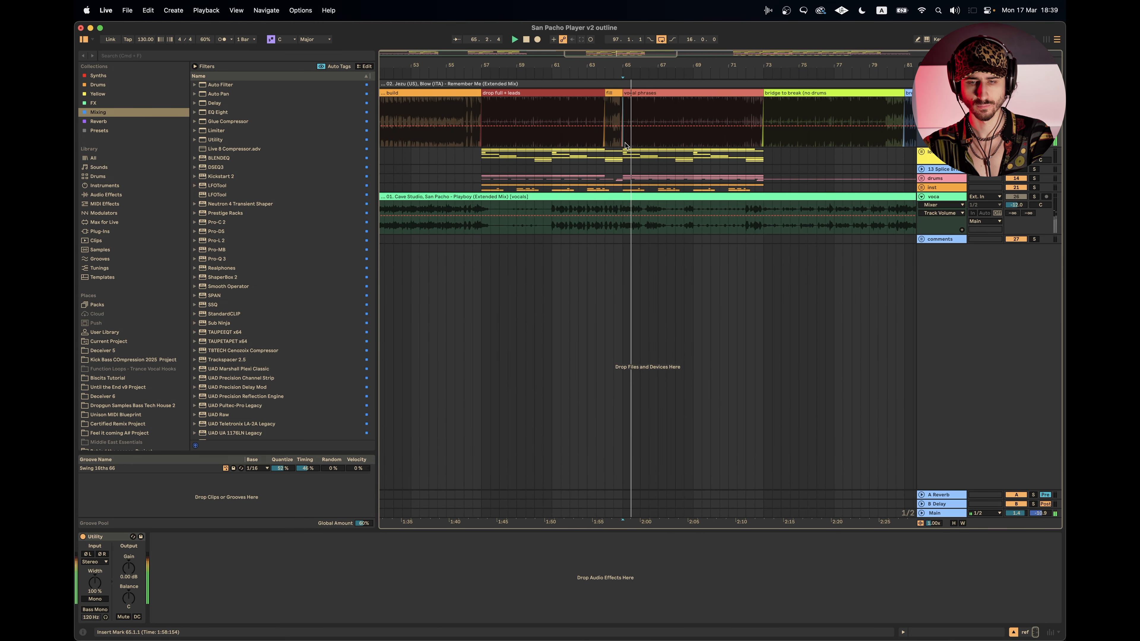
scroll(626, 146, "right", 2)
scroll(626, 147, "down", 2)
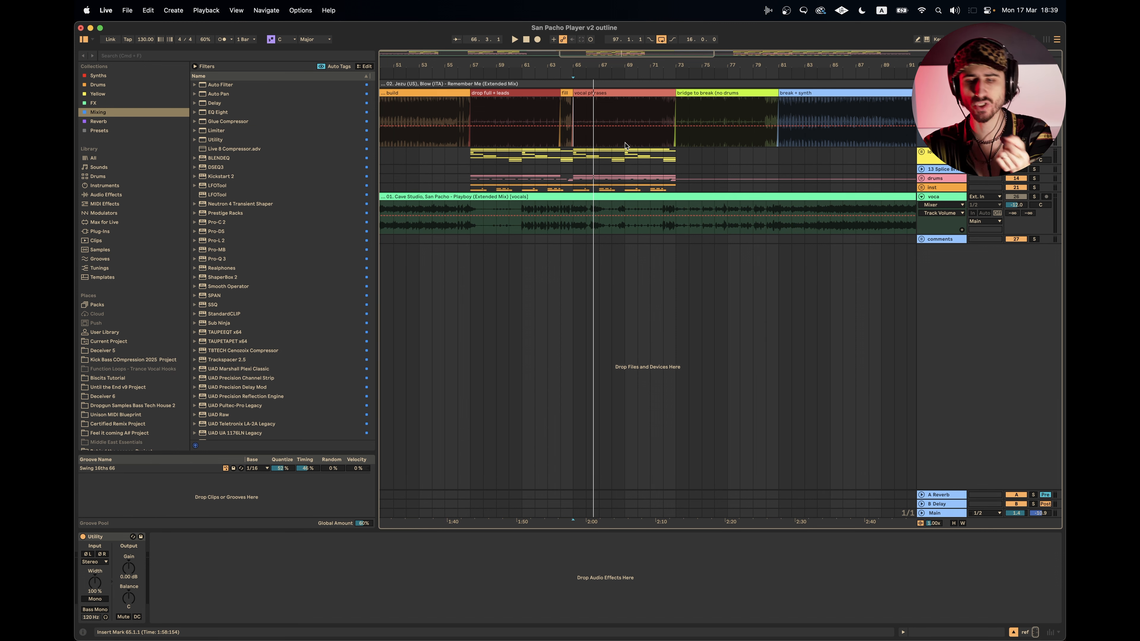
Step: Select the reference track's bridge to break clip over bars 73 to 81 and name it "bridge to break (no drums)"
scroll(626, 145, "right", 6)
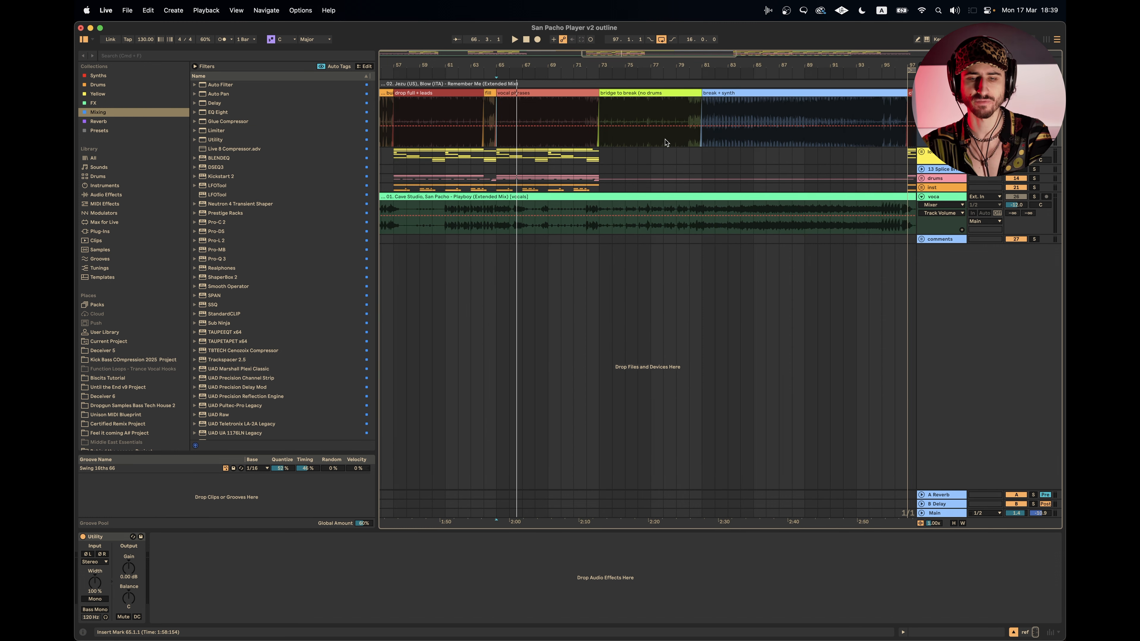
left_click_drag(595, 113, 703, 114)
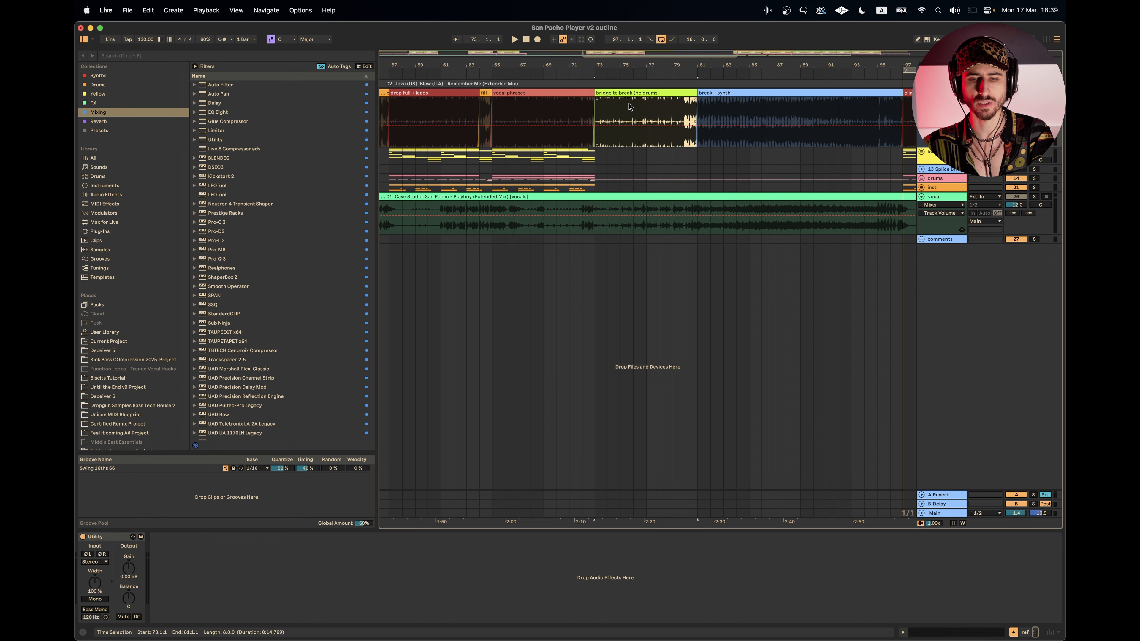
left_click(667, 93)
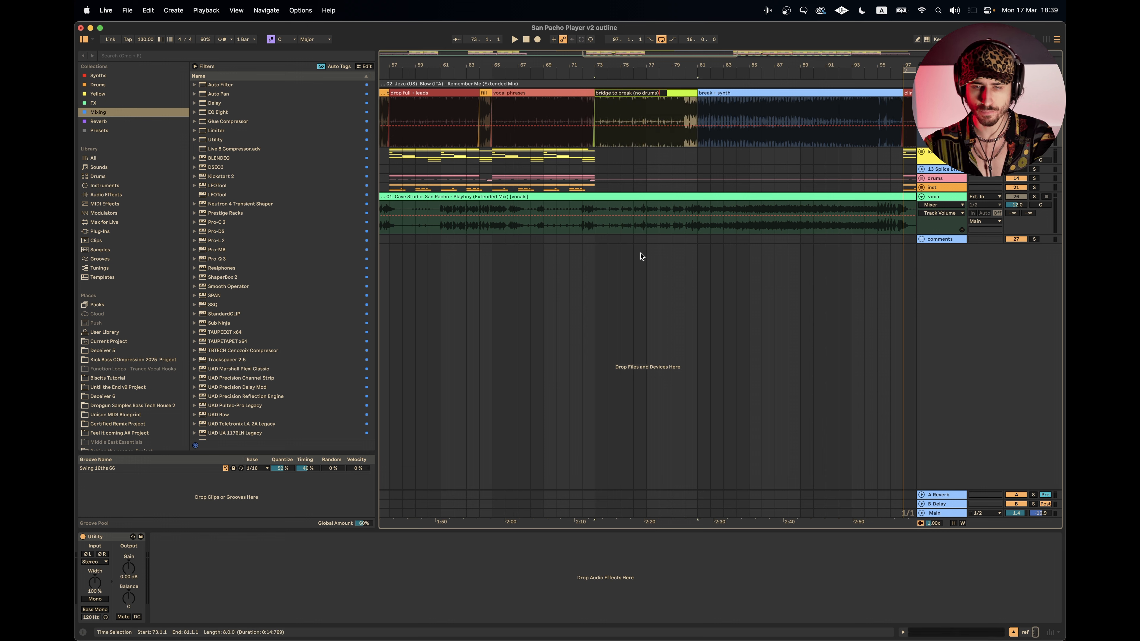
key("Return")
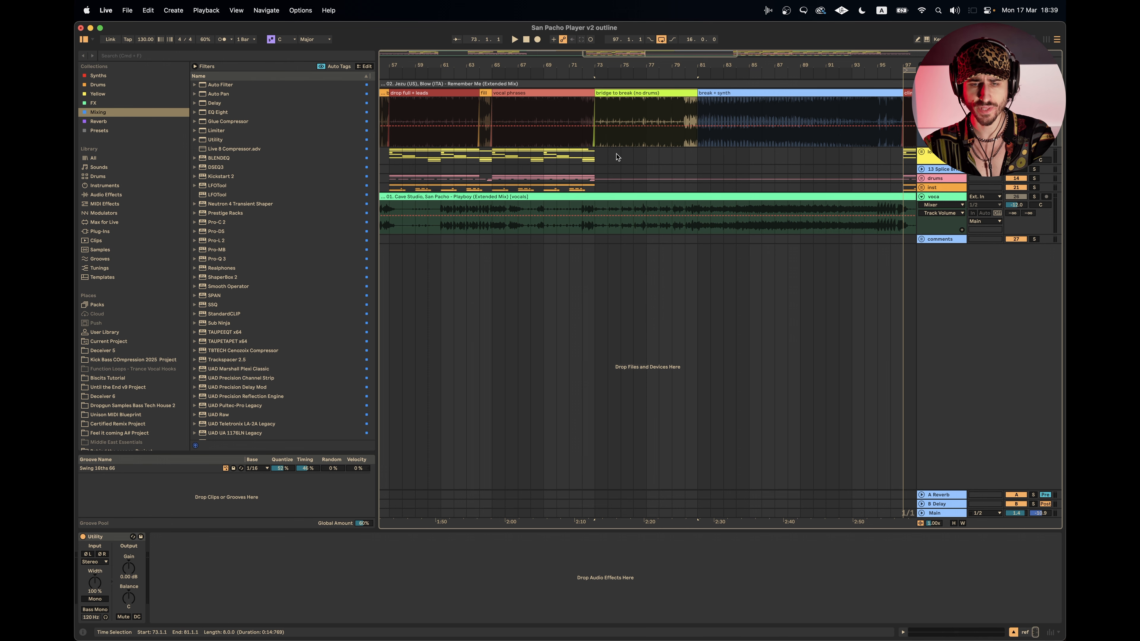
Step: Play the bridge to break section from bar 73 and mark the reference track over bars 1 to 117
left_click(598, 155)
key("space")
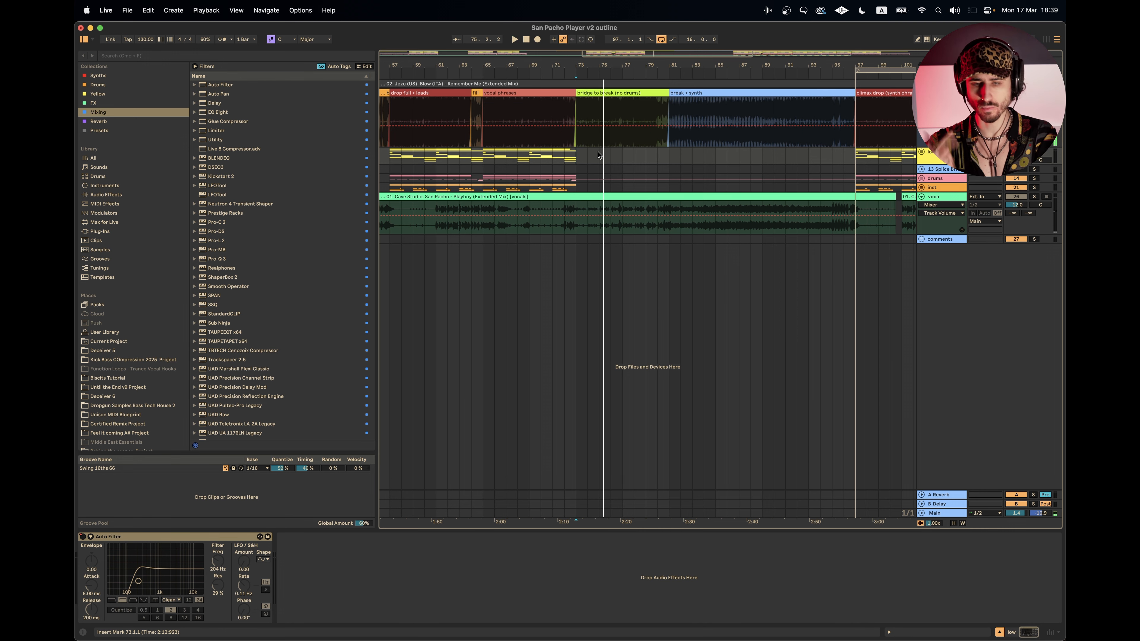
scroll(598, 155, "down", 10)
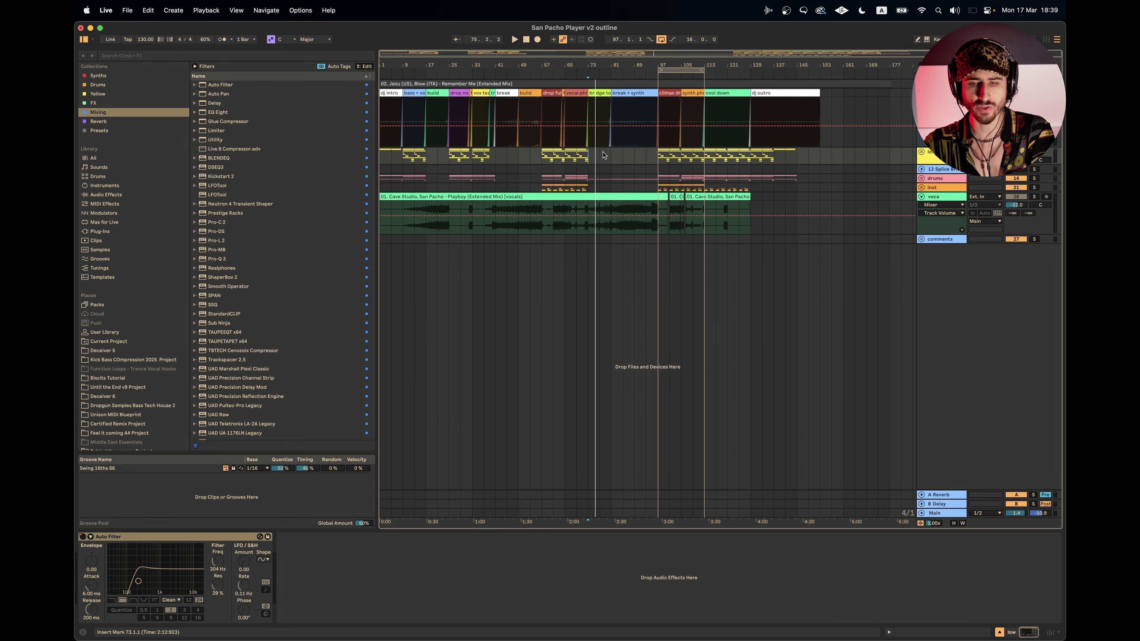
left_click(819, 102)
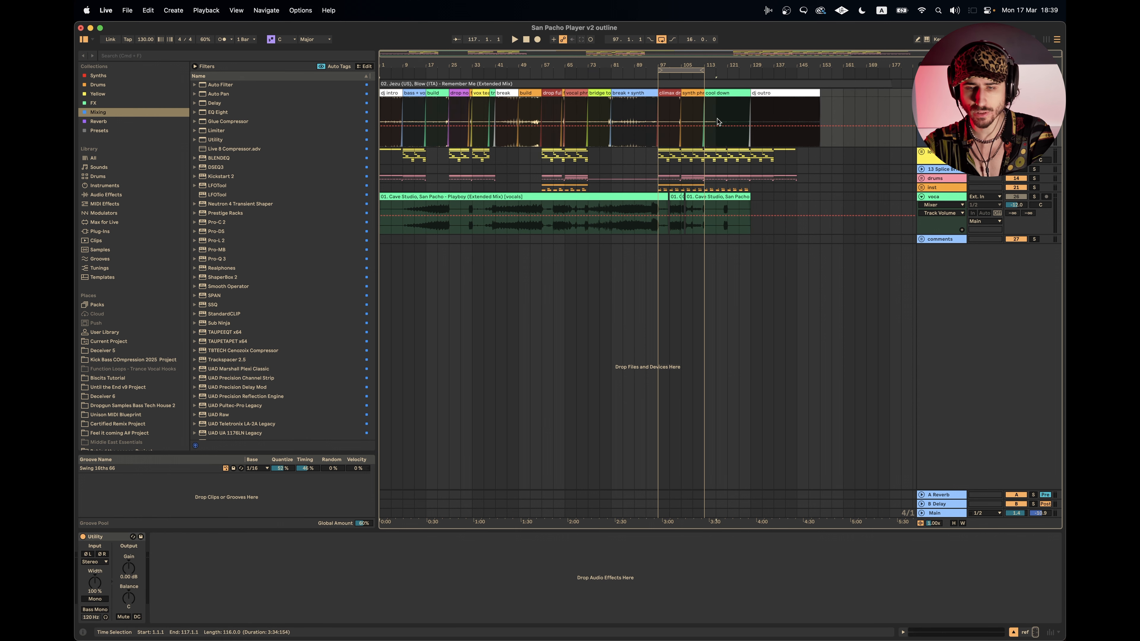
Step: Place the insert marker at bar 73 and select the reference track's break + synth section over bars 81 to 97
left_click(589, 156)
scroll(588, 157, "up", 5)
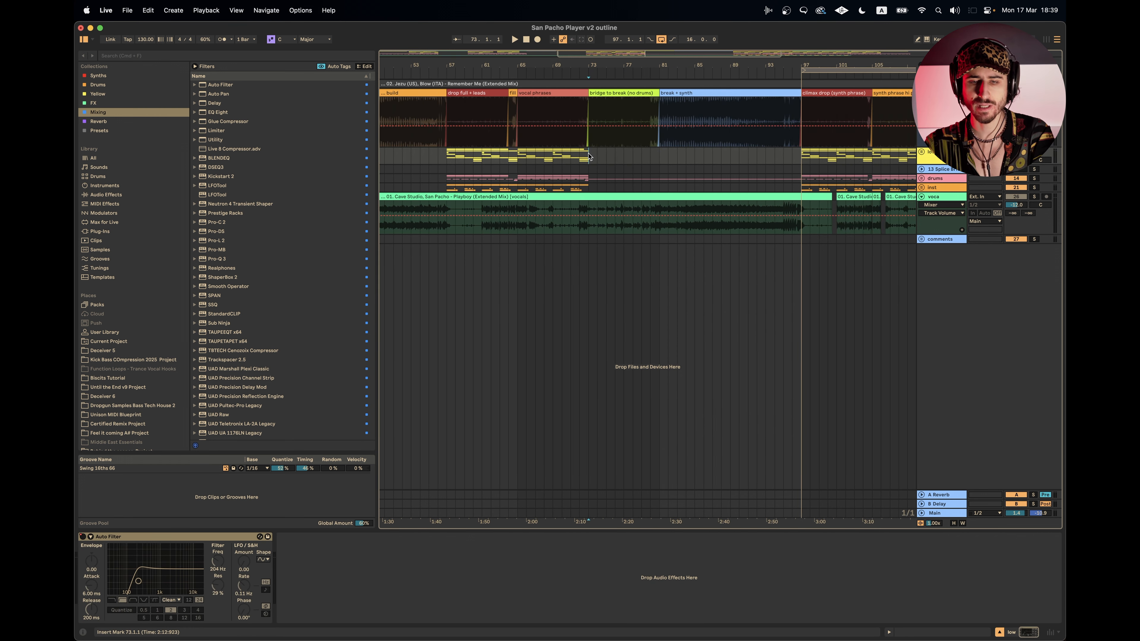
scroll(684, 158, "left", 1)
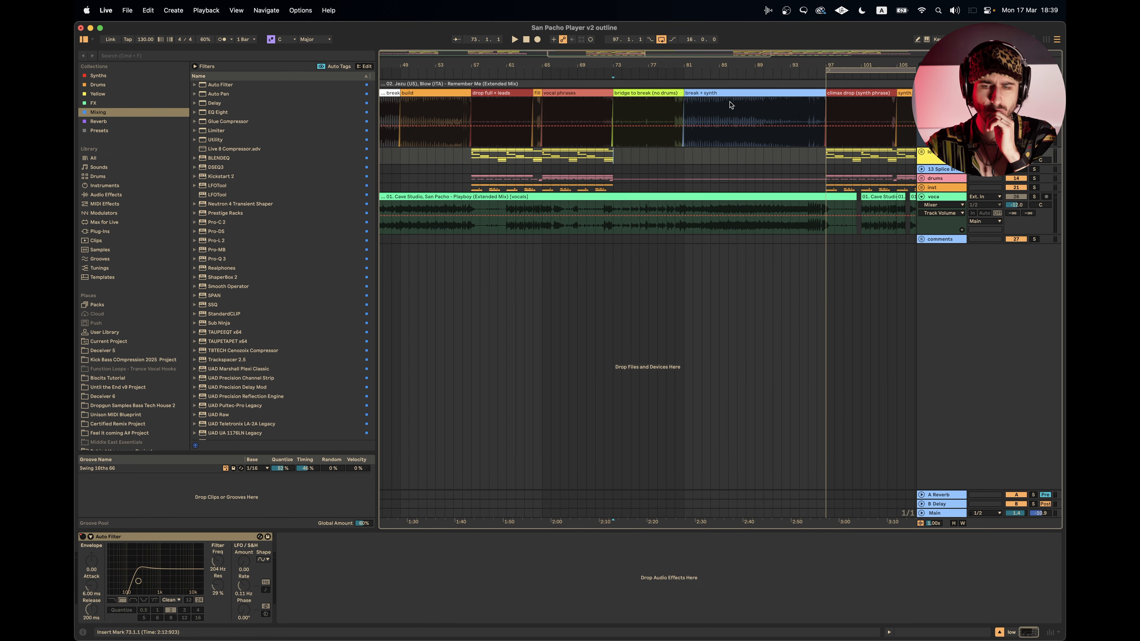
left_click(686, 127)
scroll(629, 122, "left", 1)
scroll(520, 171, "right", 1)
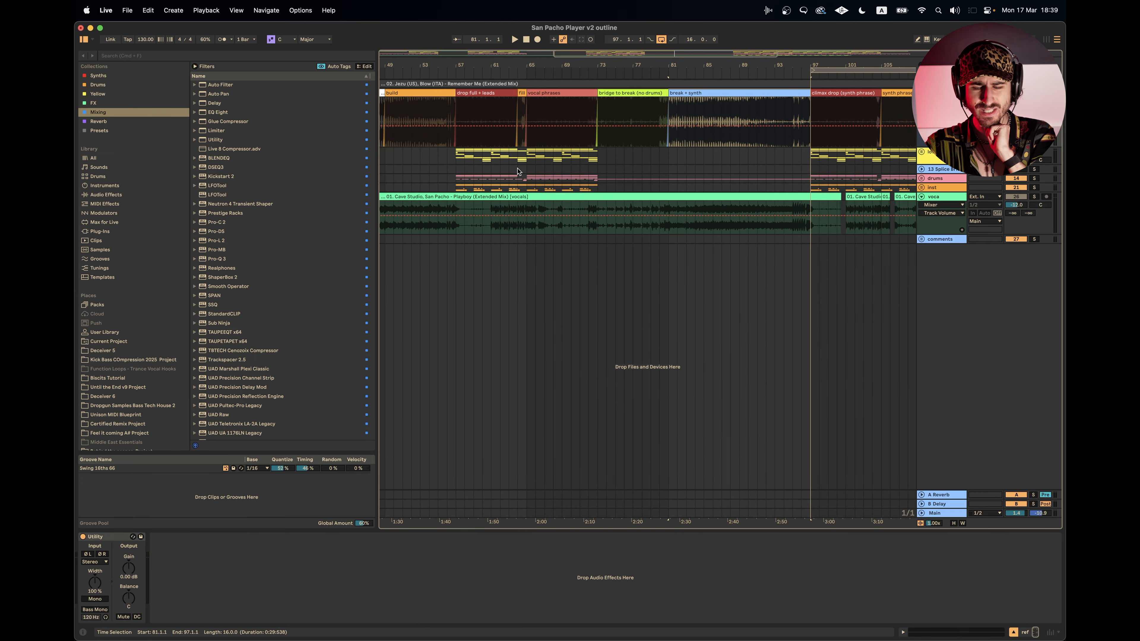
Step: Bring the whole arrangement into view and fold the reference track to leave only its color-coded section clips
scroll(519, 171, "down", 2)
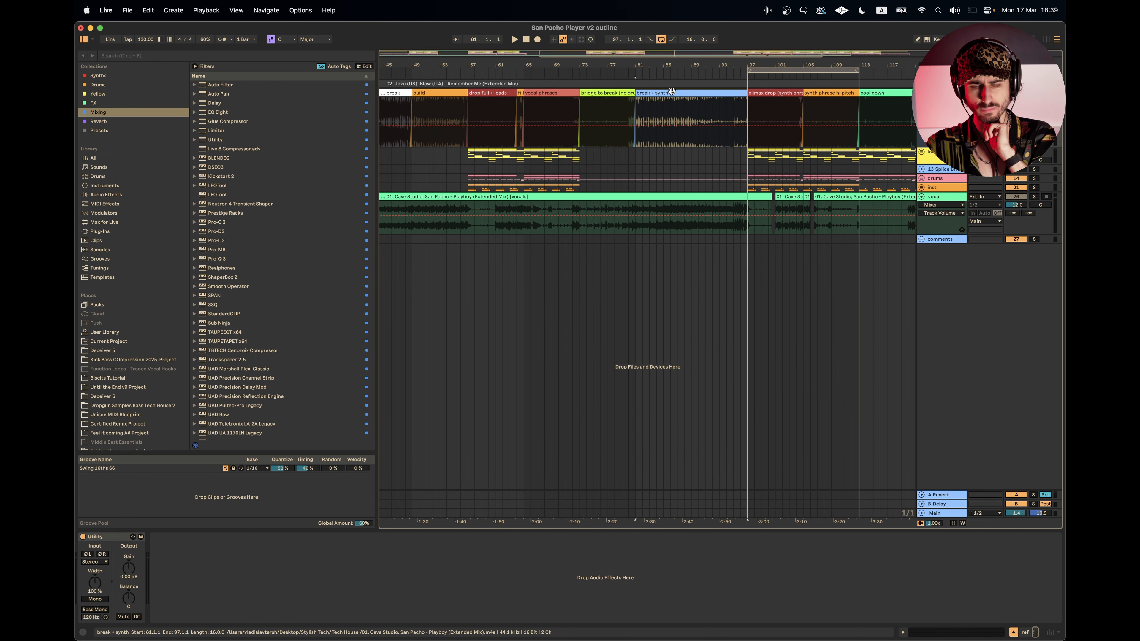
scroll(672, 92, "left", 1)
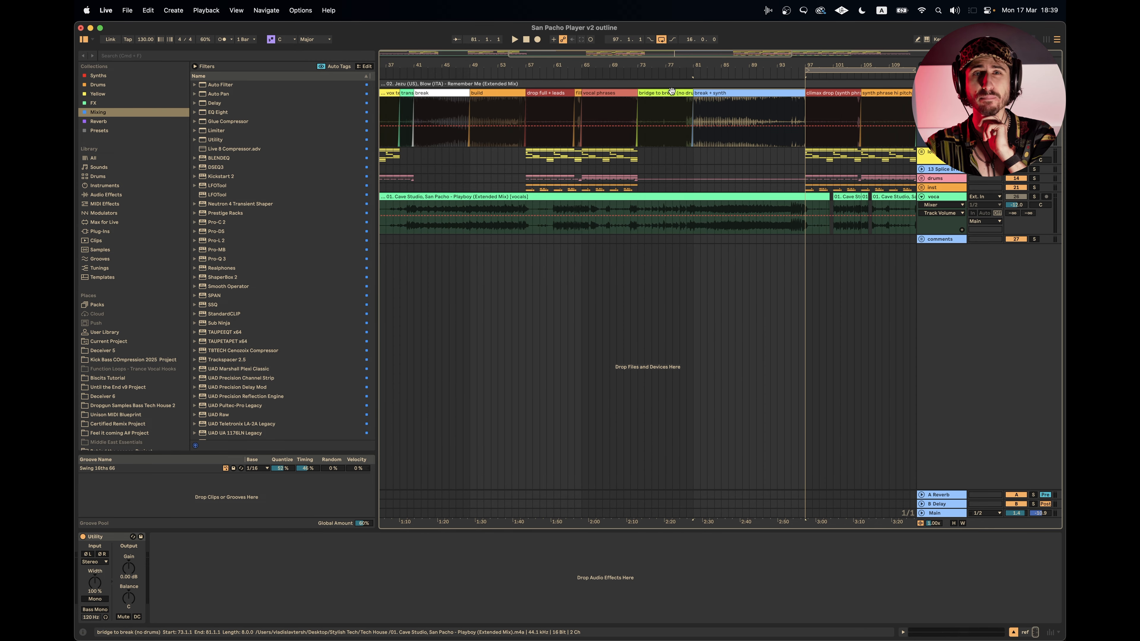
scroll(672, 91, "right", 6)
scroll(633, 239, "down", 5)
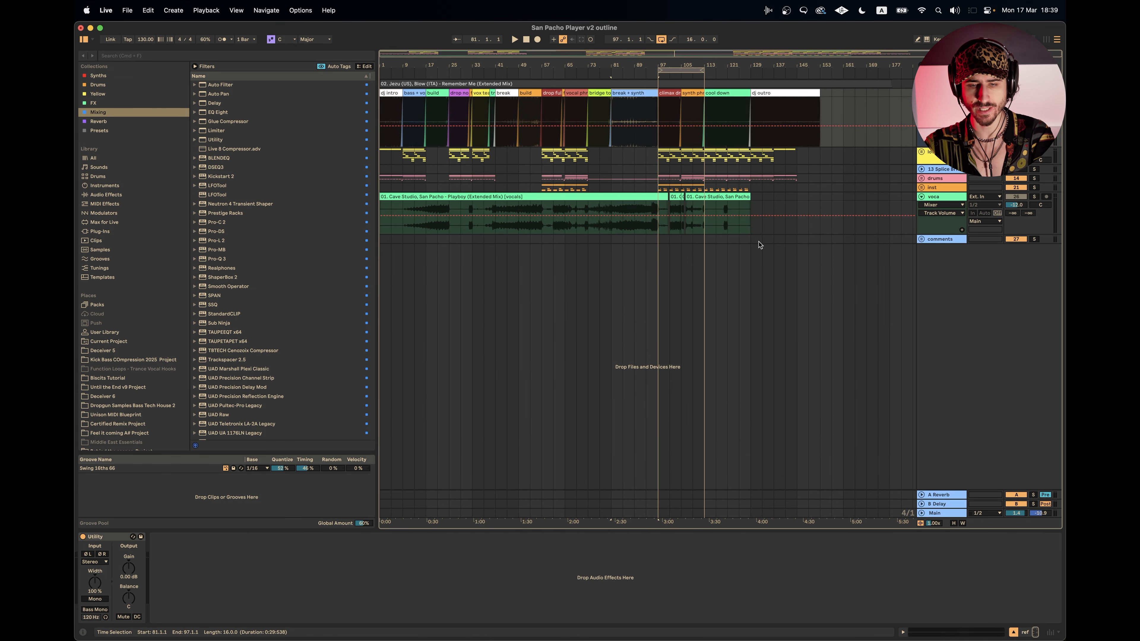
left_click(922, 93)
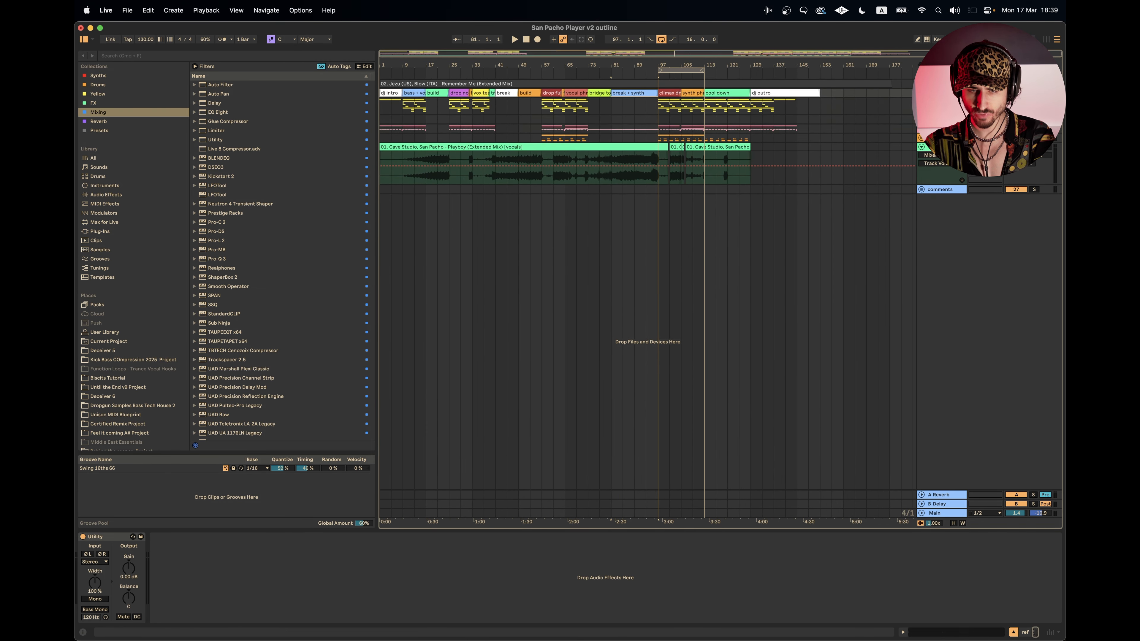
Step: Try deleting the grouped tracks' clips before bar 97 and after bar 113 to isolate the main drop, and undo the deletions
left_click_drag(704, 100, 345, 106)
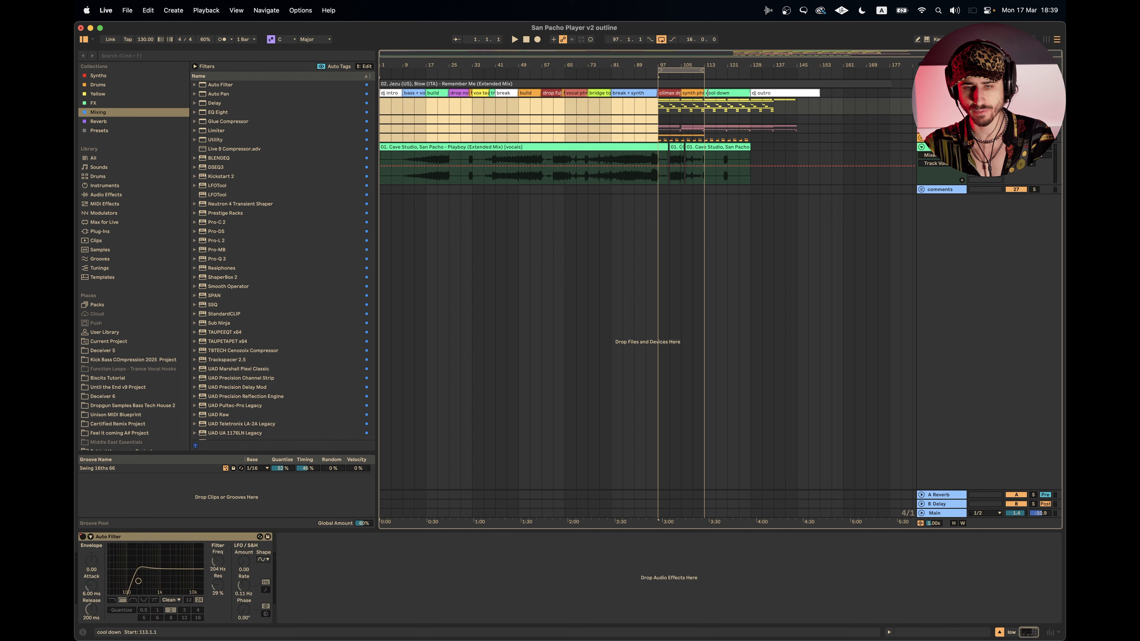
left_click_drag(705, 108, 845, 113)
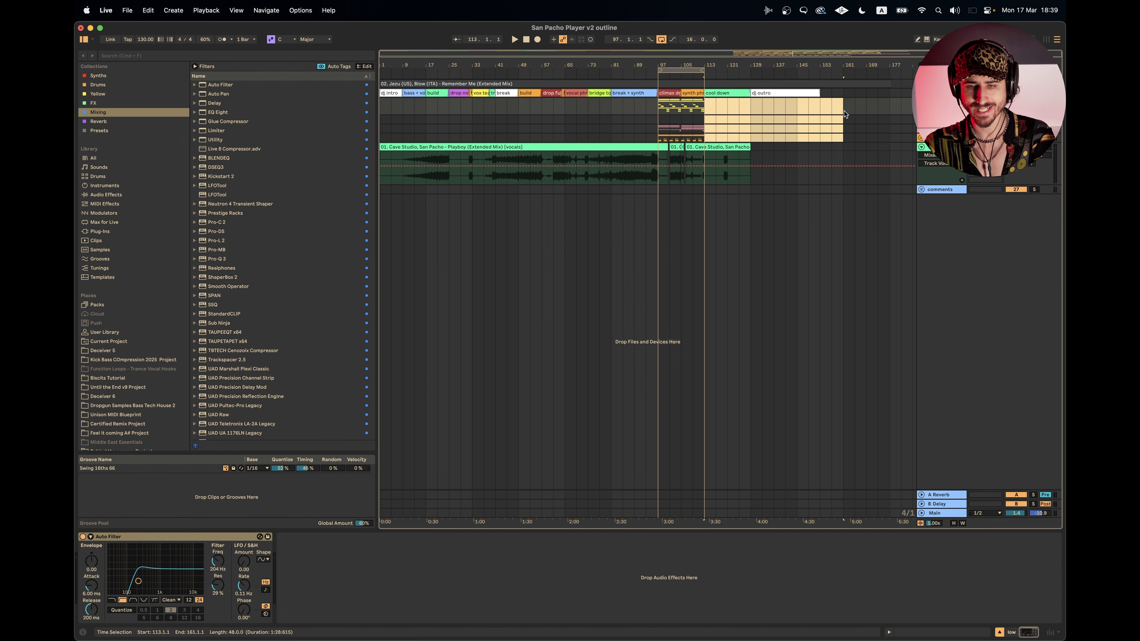
left_click_drag(658, 108, 705, 137)
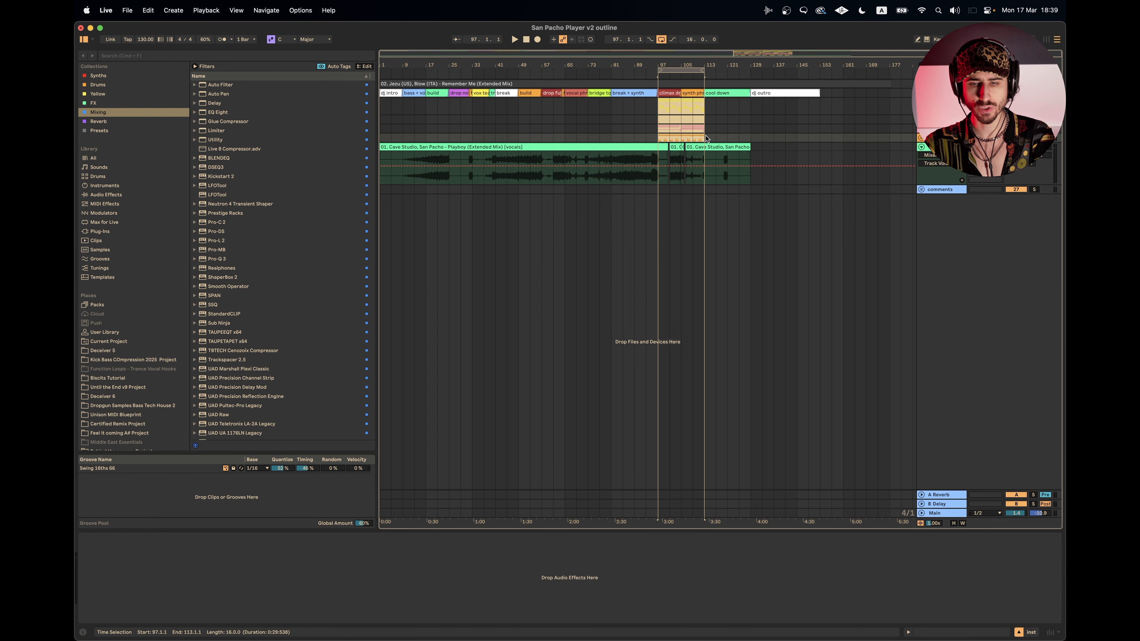
key("super+z")
key("super+z")
Step: Select the vox tease with fx, drop no vox and drop full + leads clips in turn to compare their energy
left_click(516, 113)
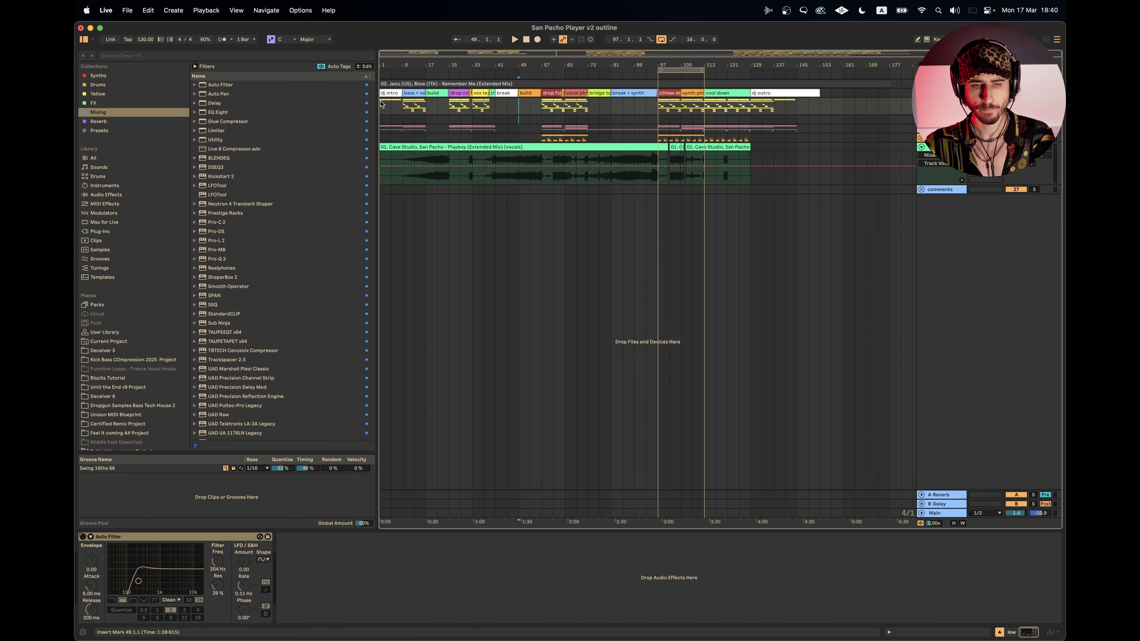
left_click(486, 93)
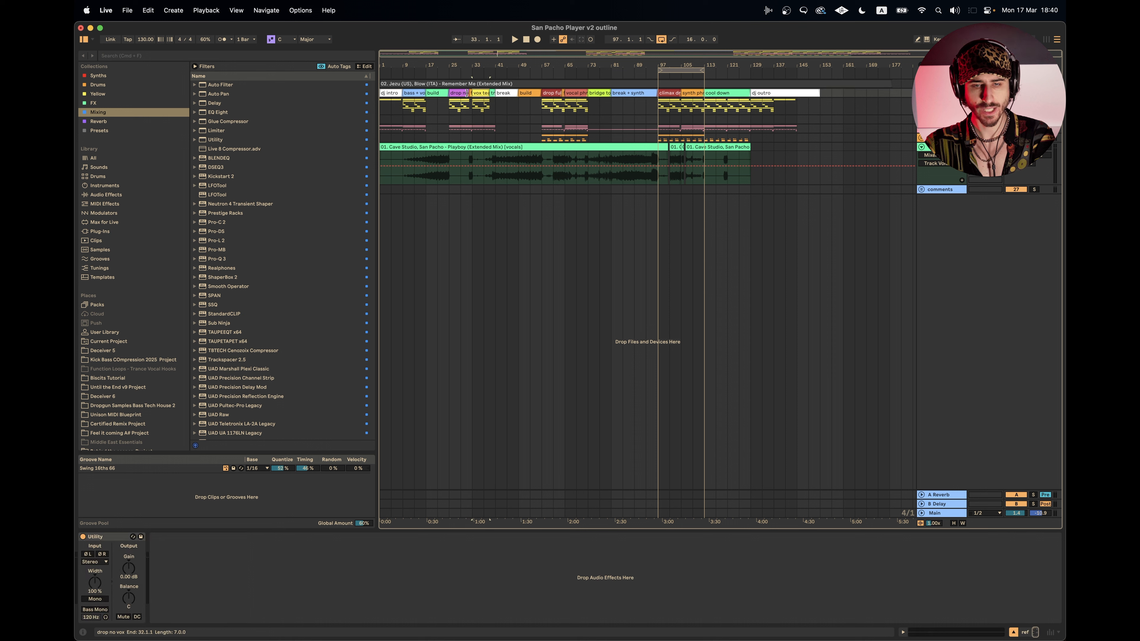
left_click(461, 93)
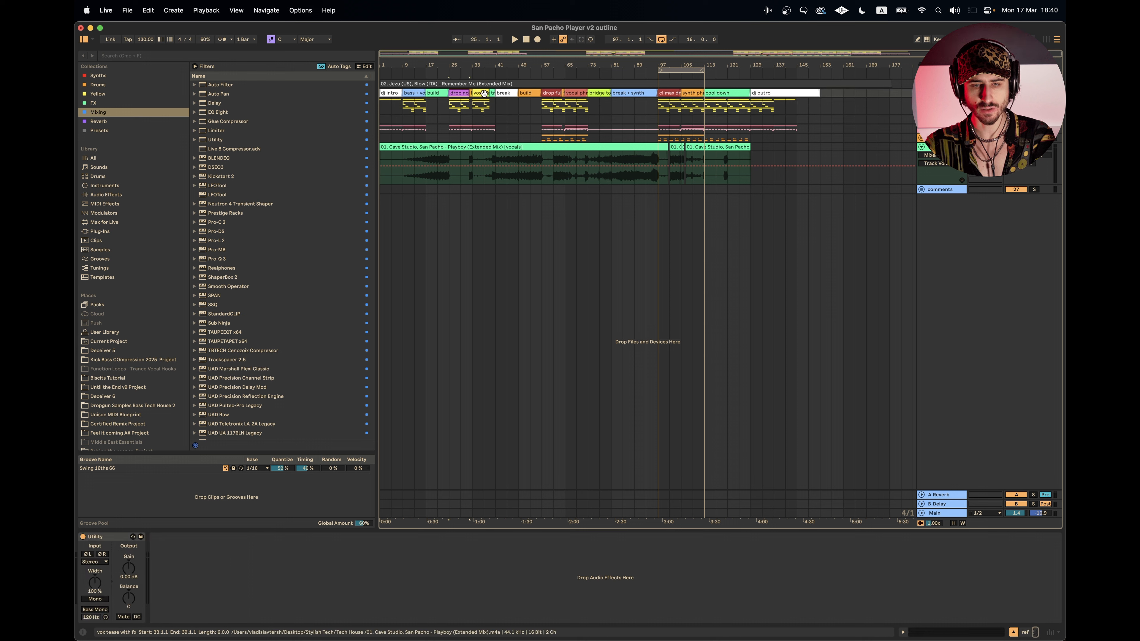
left_click(479, 93)
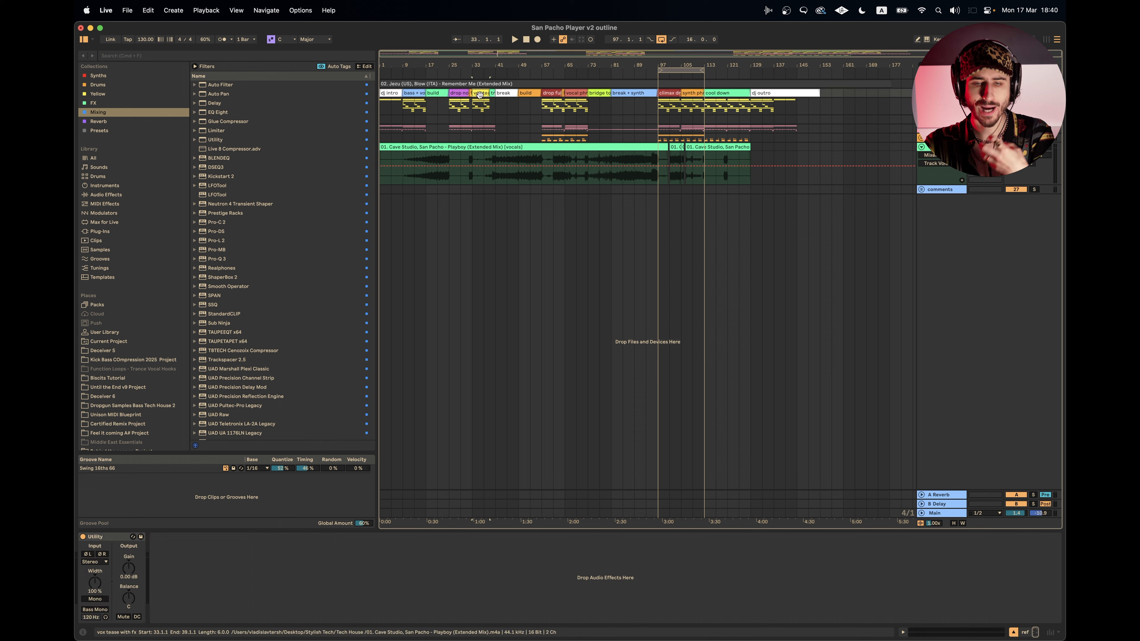
left_click(554, 93)
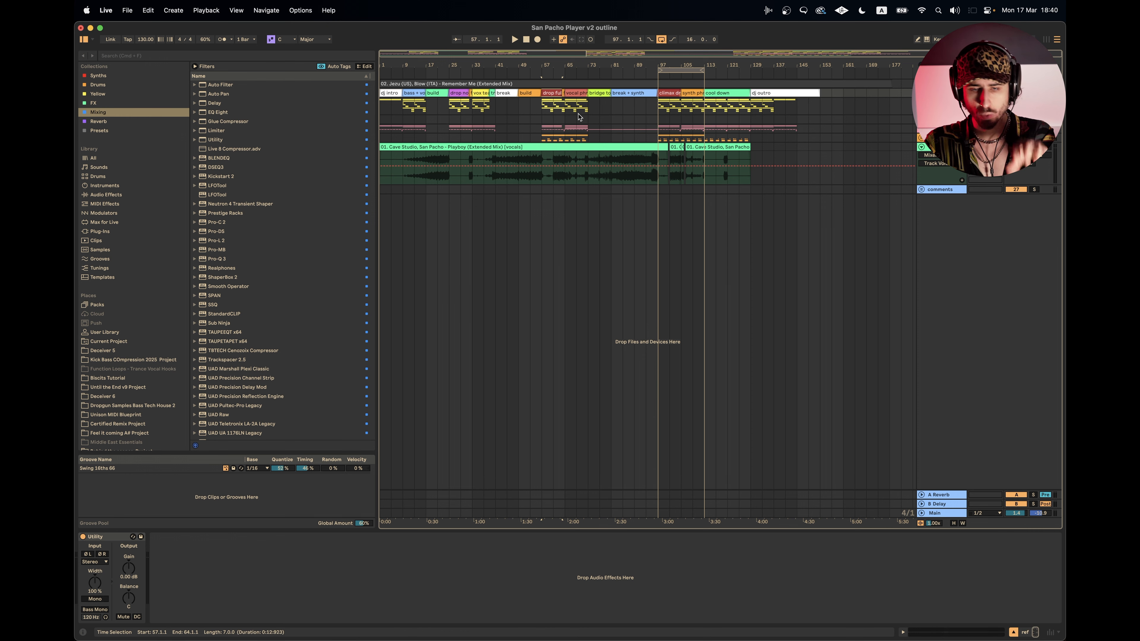
scroll(561, 122, "up", 5)
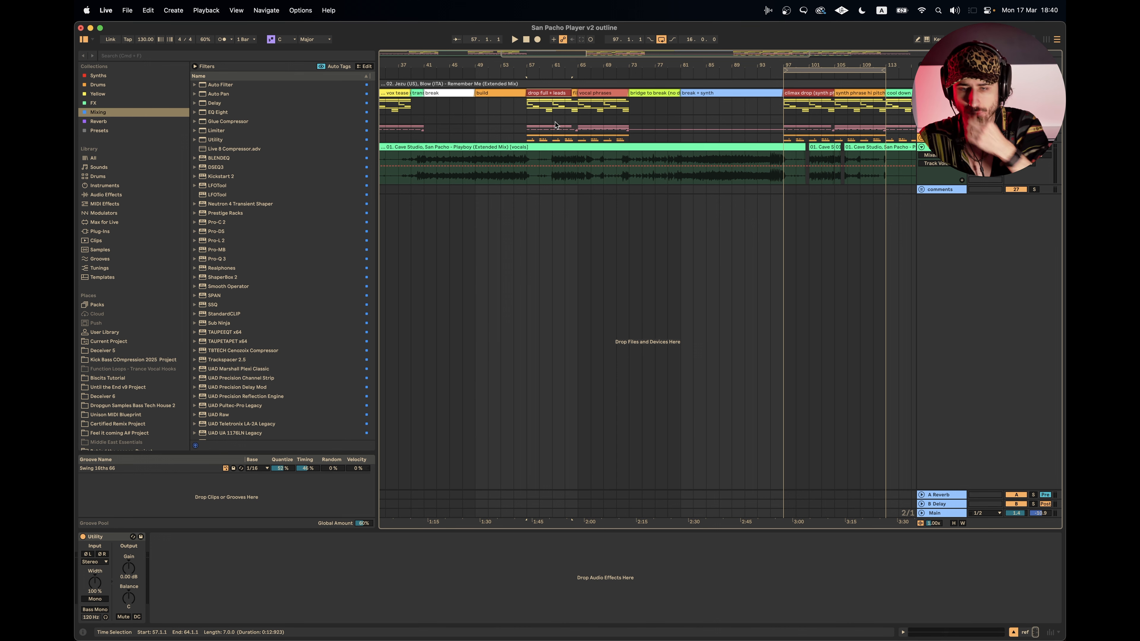
scroll(673, 139, "down", 5)
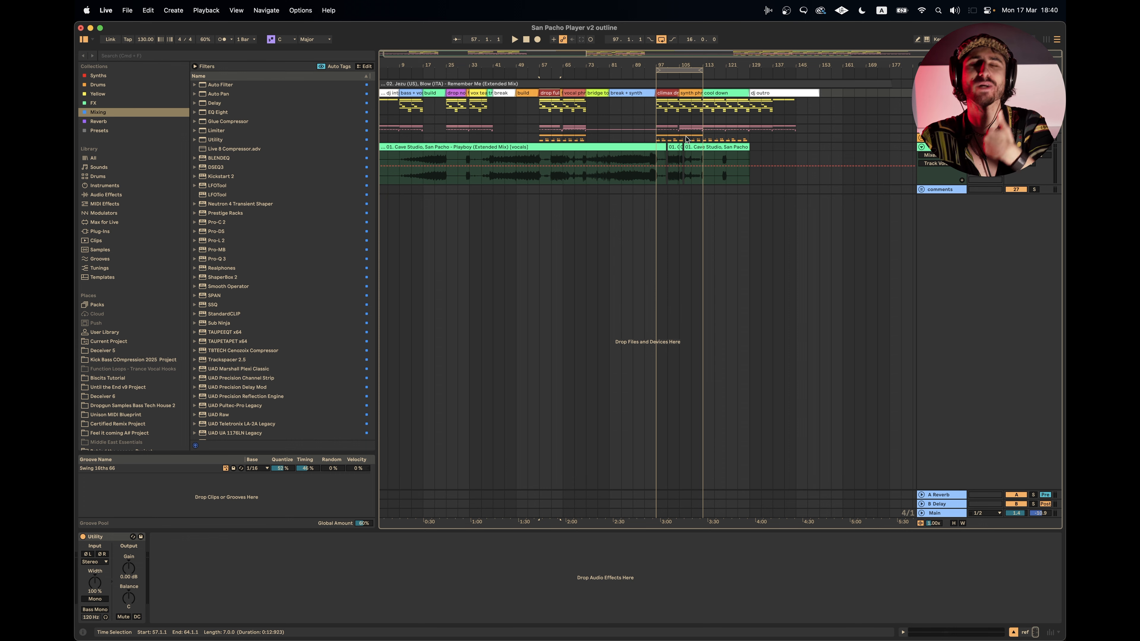
Step: Switch to Kortex and highlight the Step 2 "Why This Works" heading with its "Removes indecision" and "DJ mindset" points
key("super+Tab")
scroll(161, 313, "down", 3)
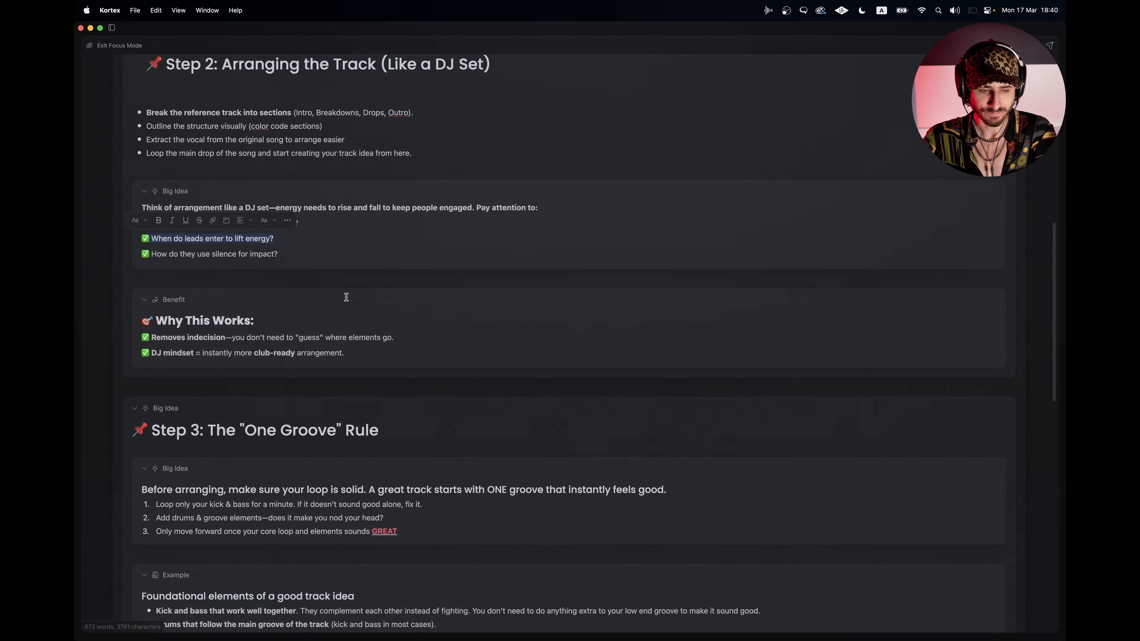
left_click_drag(161, 313, 308, 311)
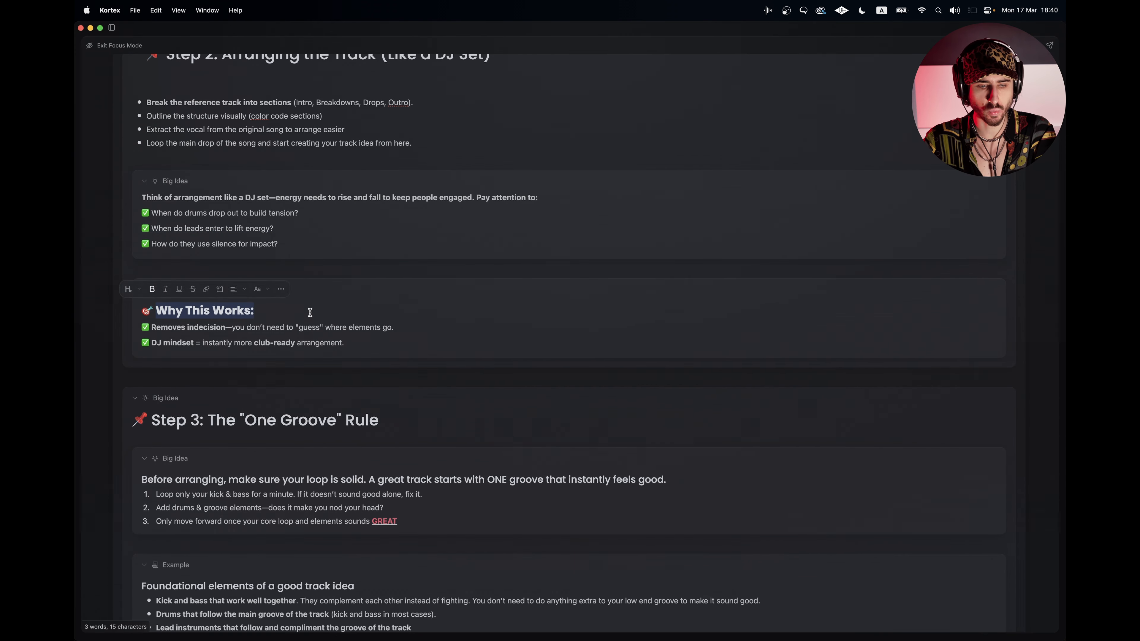
left_click(308, 312)
left_click_drag(154, 328, 317, 329)
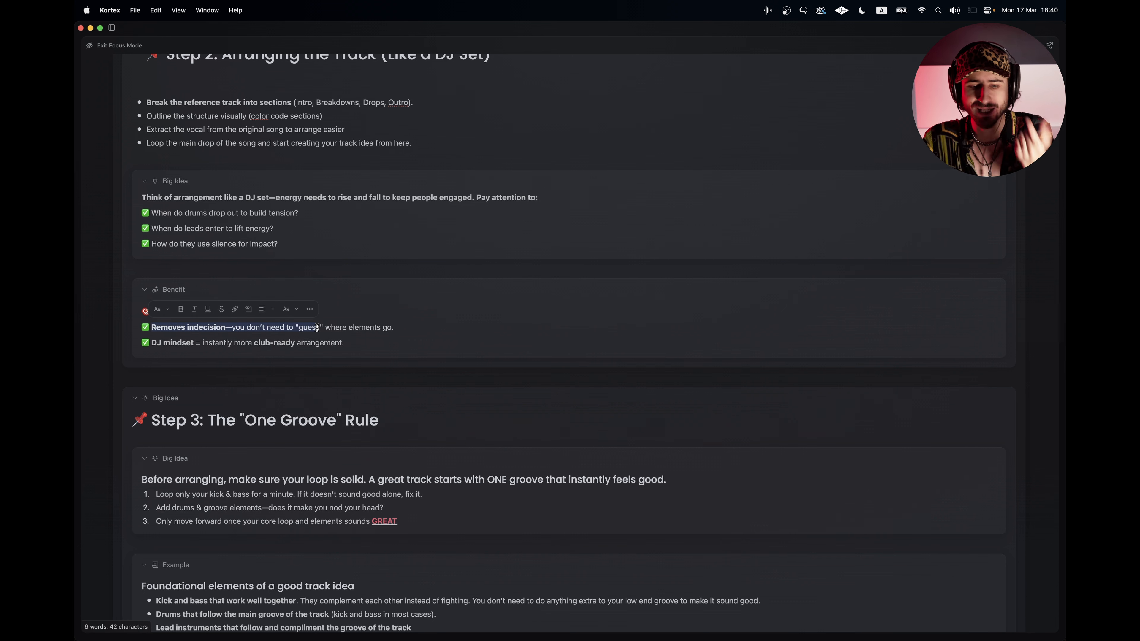
left_click_drag(163, 348, 205, 345)
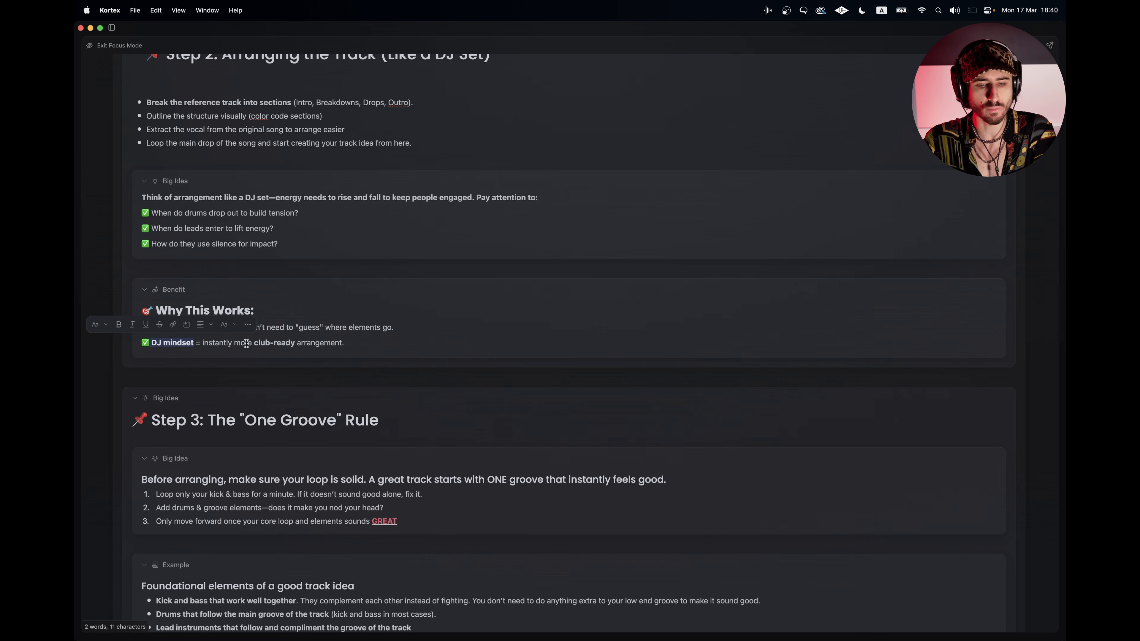
Step: Switch to Ableton Live and mark the grouped tracks over bars 1 to 57
key("super+Tab")
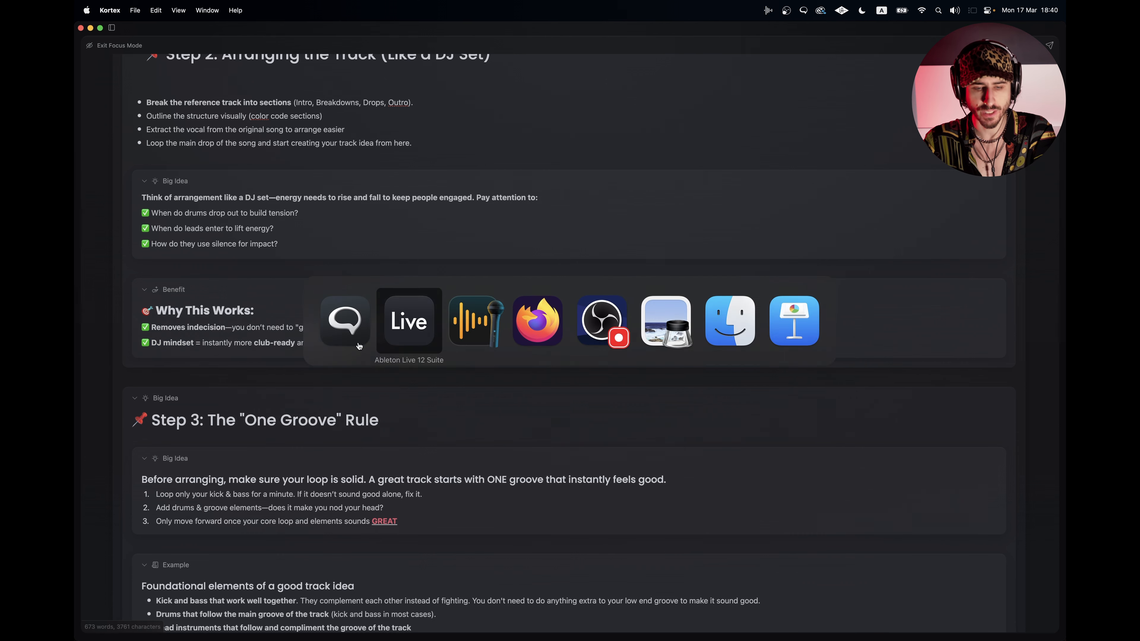
left_click_drag(546, 118, 378, 137)
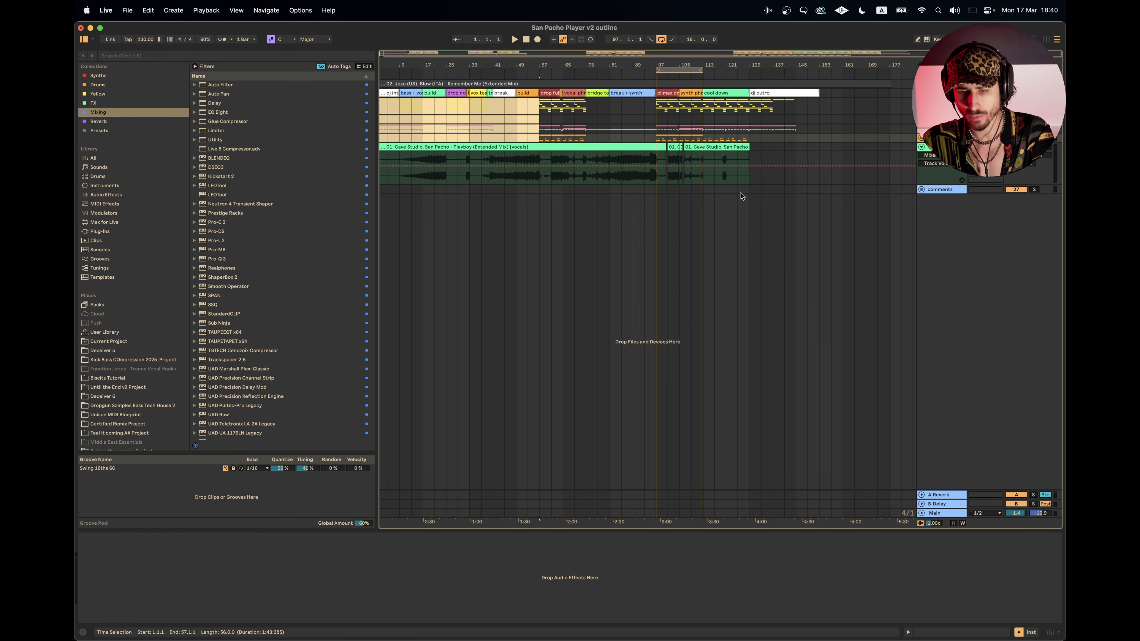
Step: Switch to Kortex and highlight the Step 3 "One Groove" Rule heading and the tip on looping only kick and bass
key("super+Tab")
scroll(232, 227, "down", 5)
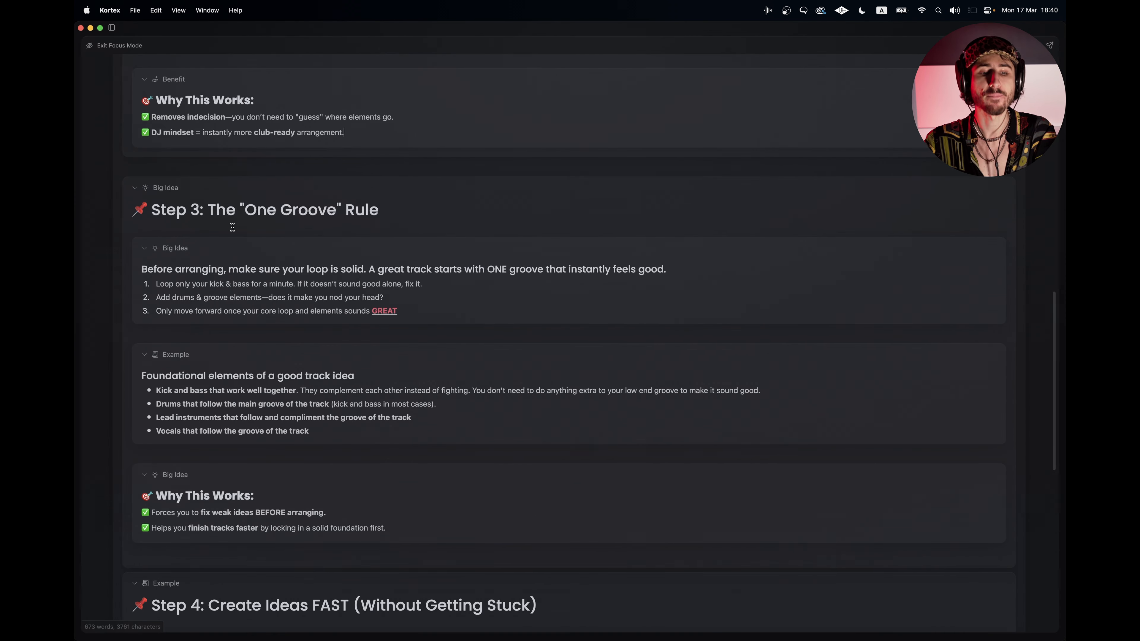
left_click_drag(153, 210, 430, 212)
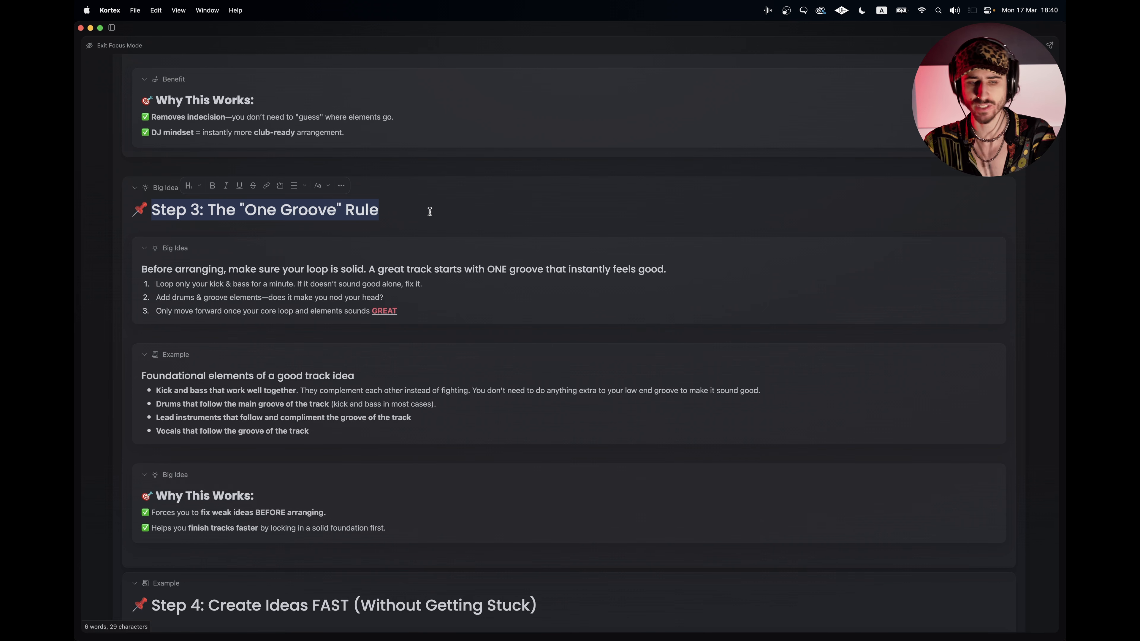
left_click(430, 212)
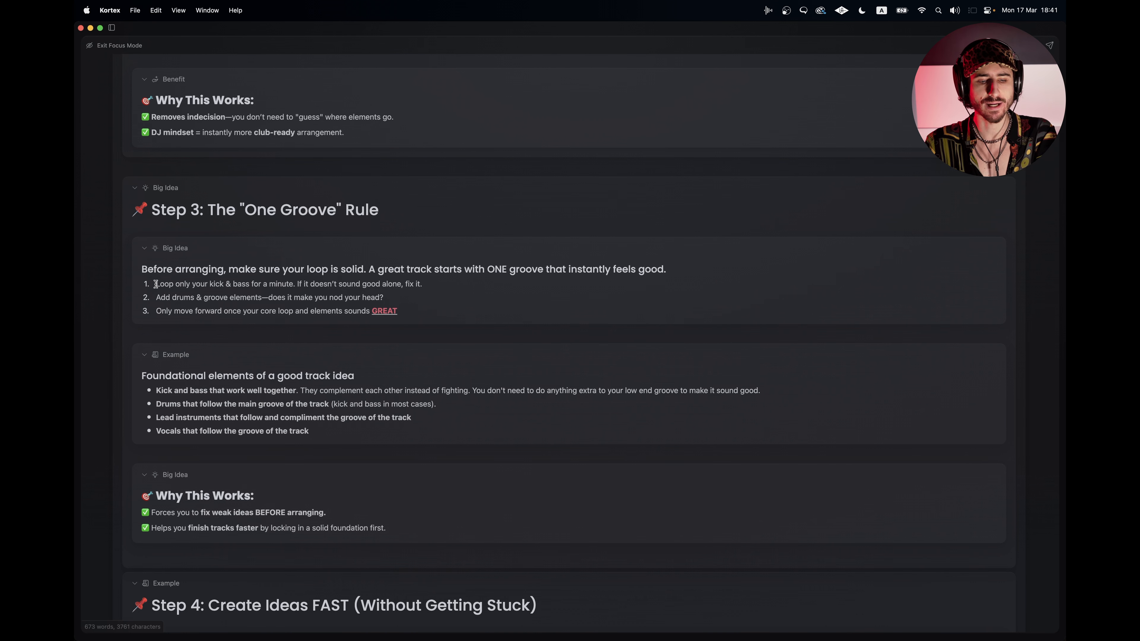
left_click_drag(155, 284, 294, 285)
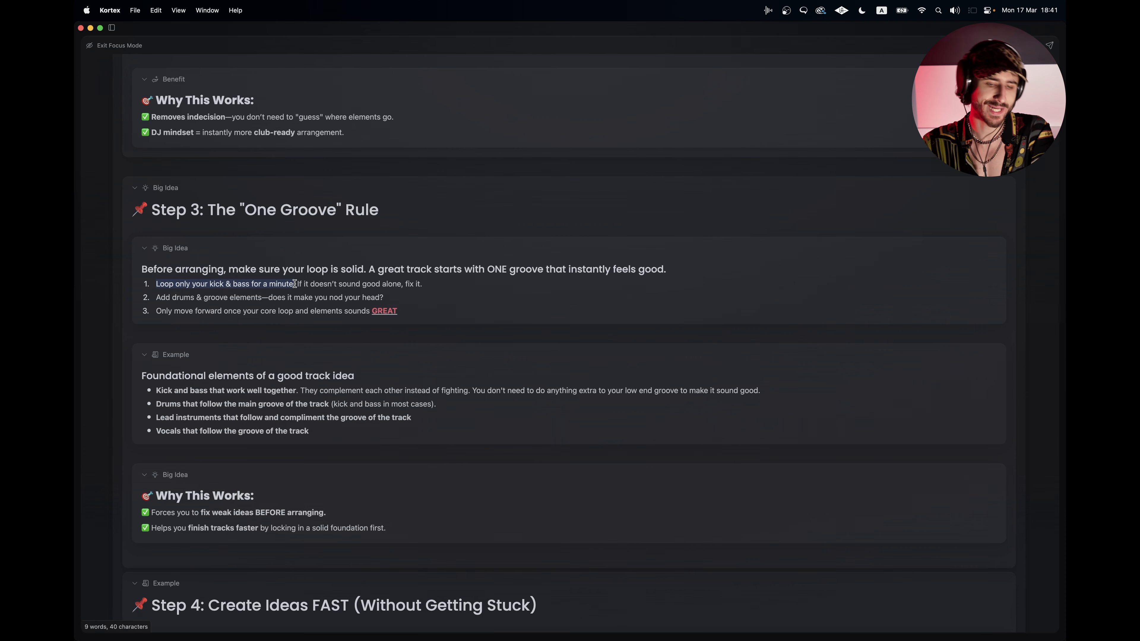
left_click_drag(295, 283, 448, 284)
Step: Switch to Ableton Live, mark the main drop over bars 97 to 113 and place the insert marker at bar 112
key("super+Tab")
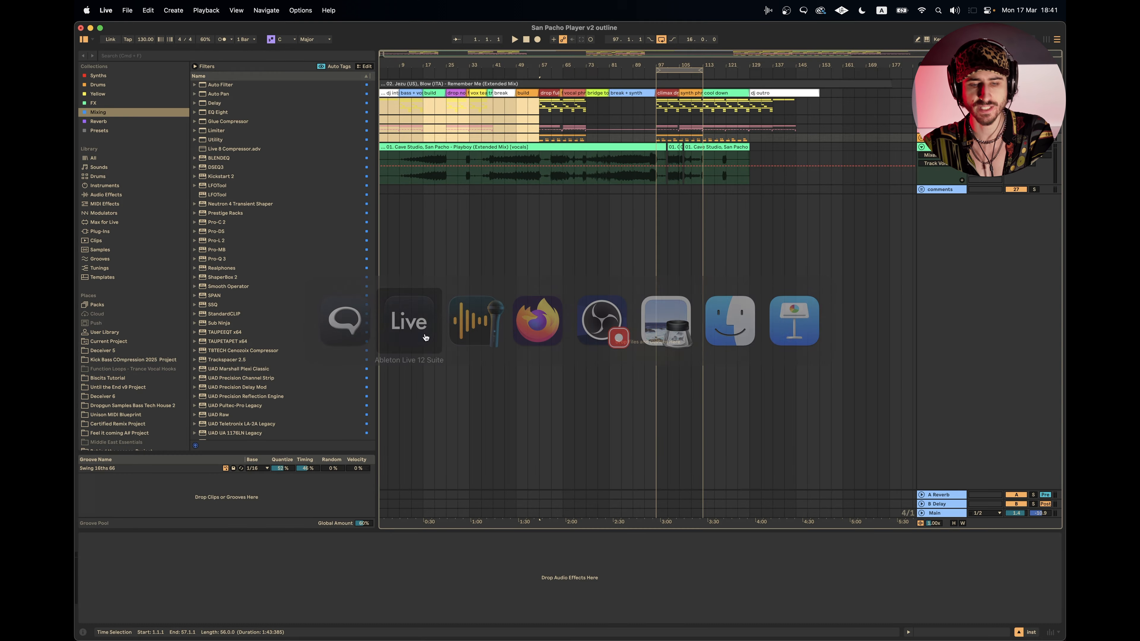
scroll(788, 155, "up", 5)
scroll(633, 140, "left", 4)
left_click(519, 106)
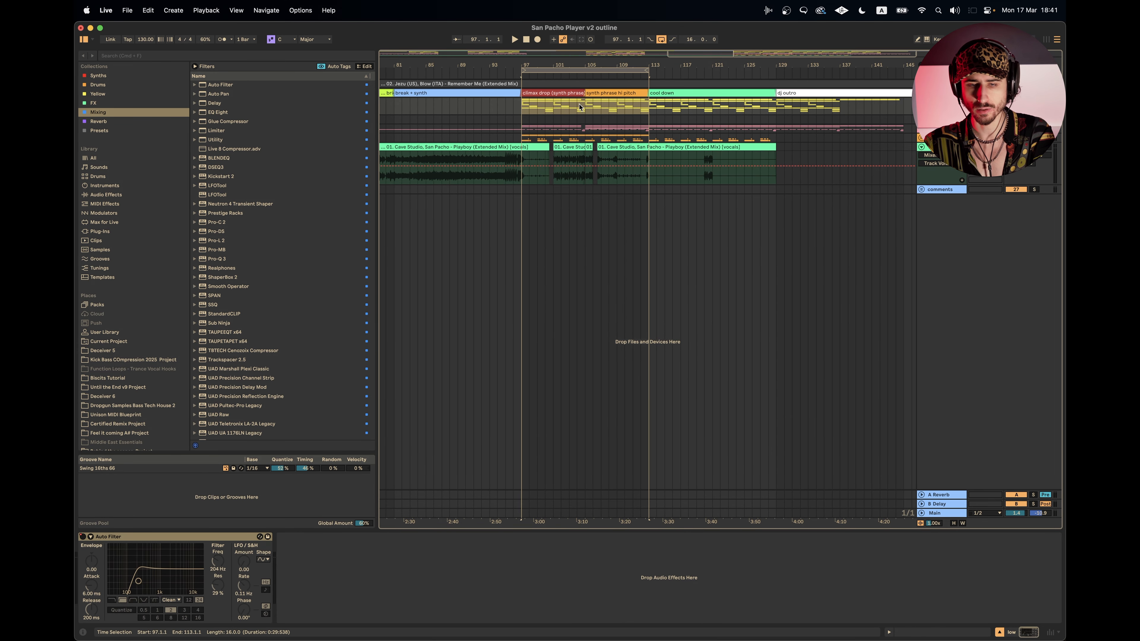
scroll(553, 111, "up", 3)
mouse_move(507, 111)
left_mouse_down()
mouse_move(703, 106)
mouse_move(673, 107)
left_mouse_up()
left_click(673, 106)
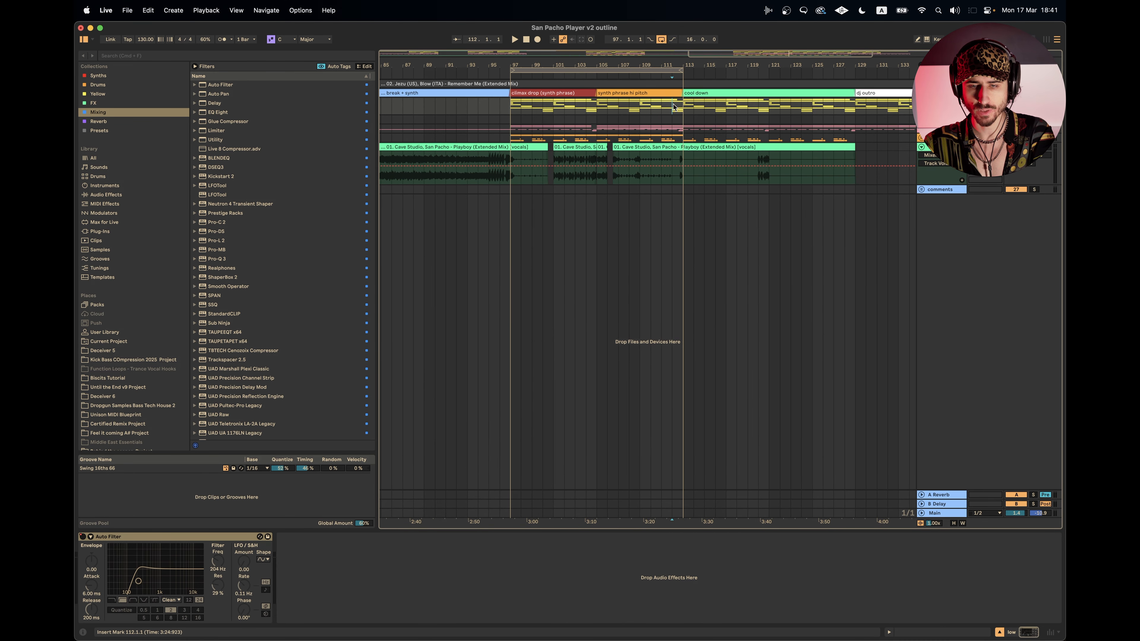
Step: Set the Realphones monitoring environment on the Main track to Music Studio I with the Far option
left_click(937, 513)
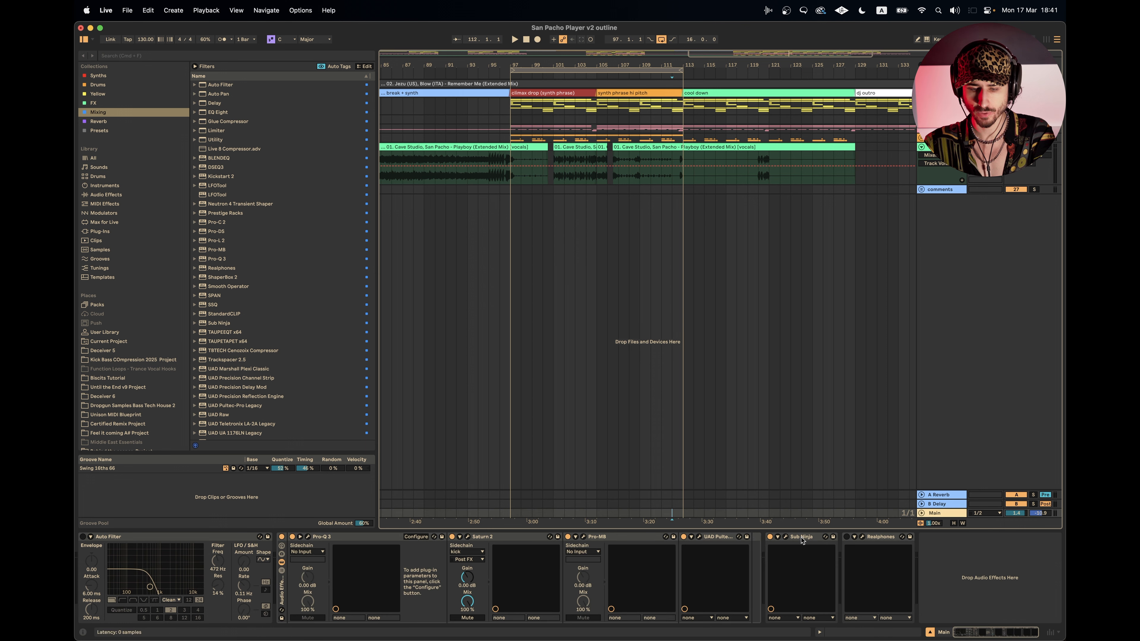
left_click(863, 538)
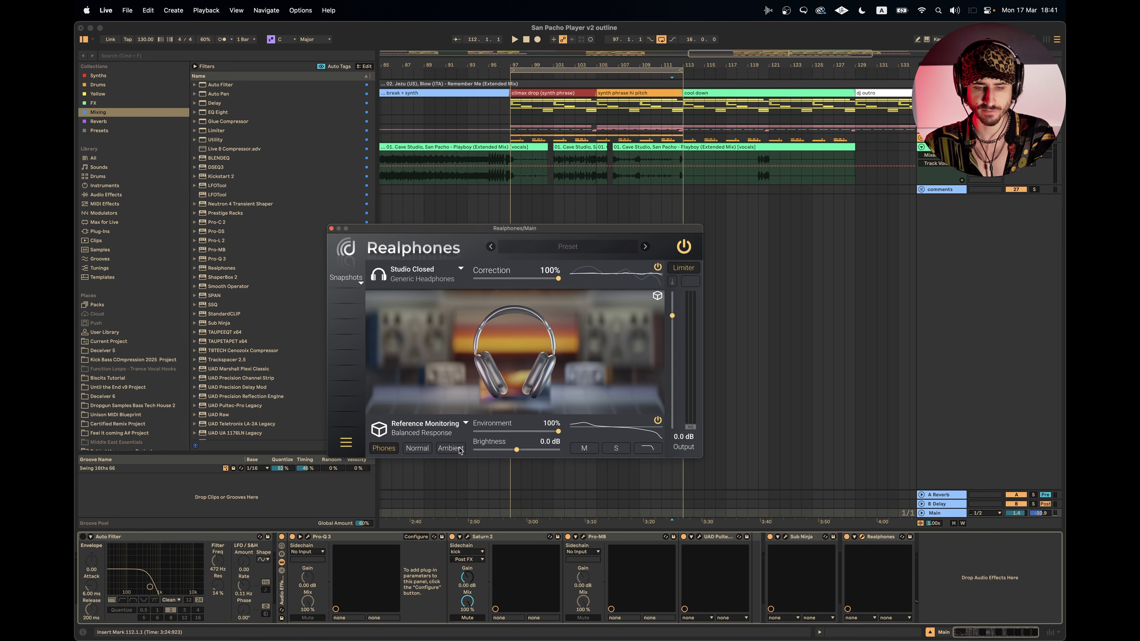
left_click(463, 423)
left_click(416, 326)
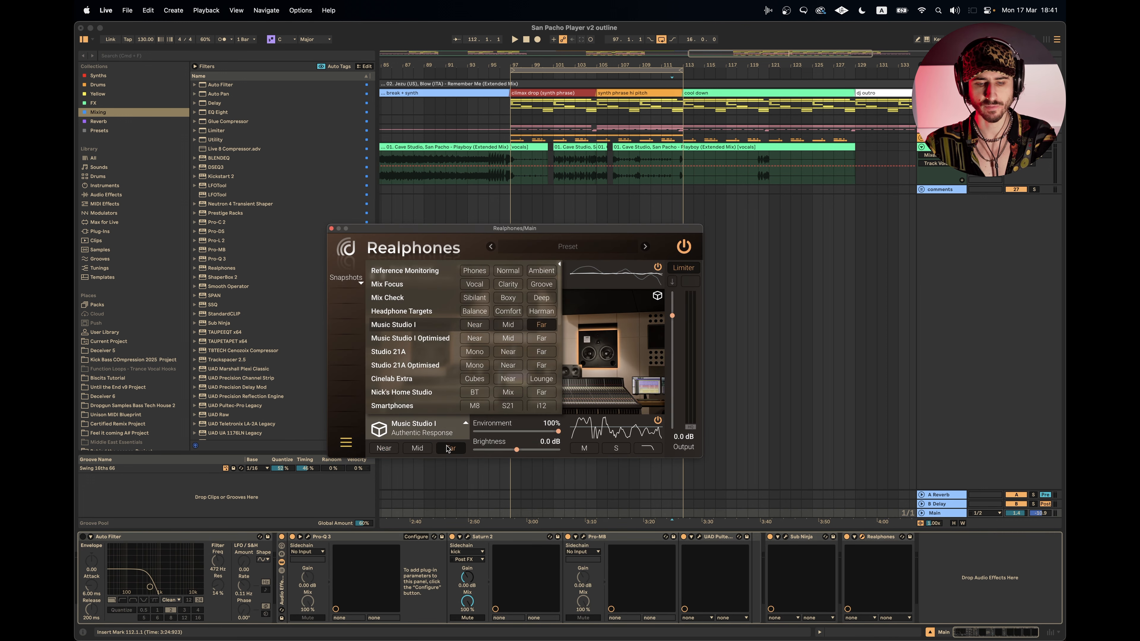
Step: Play the main drop from bar 105, where the high-pitch synth phrase section starts
left_click(597, 110)
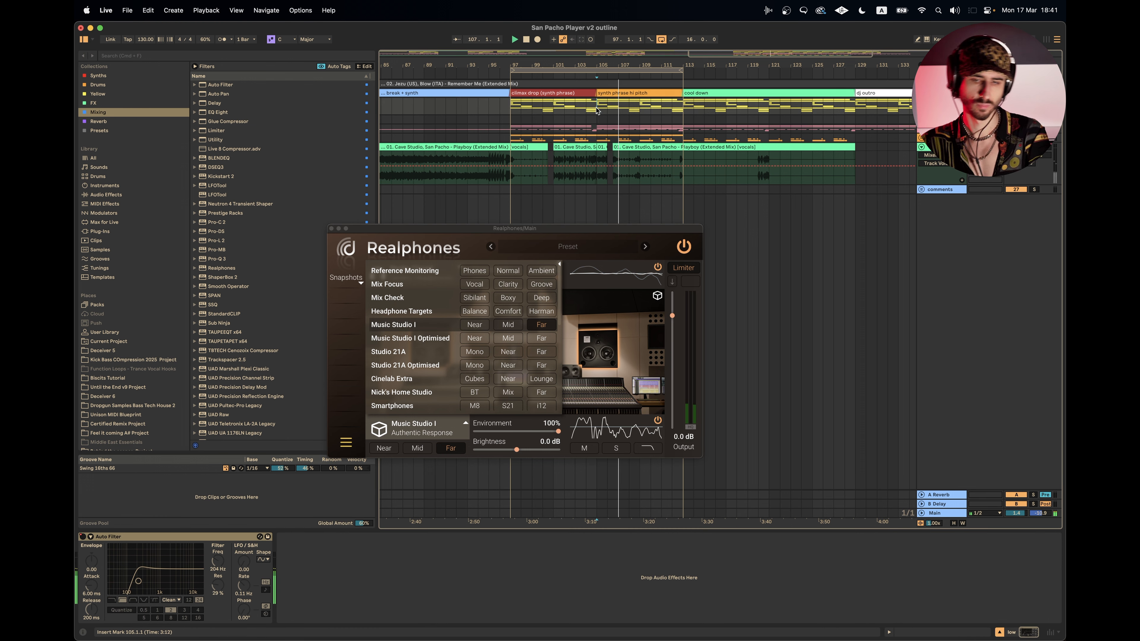
left_click(955, 510)
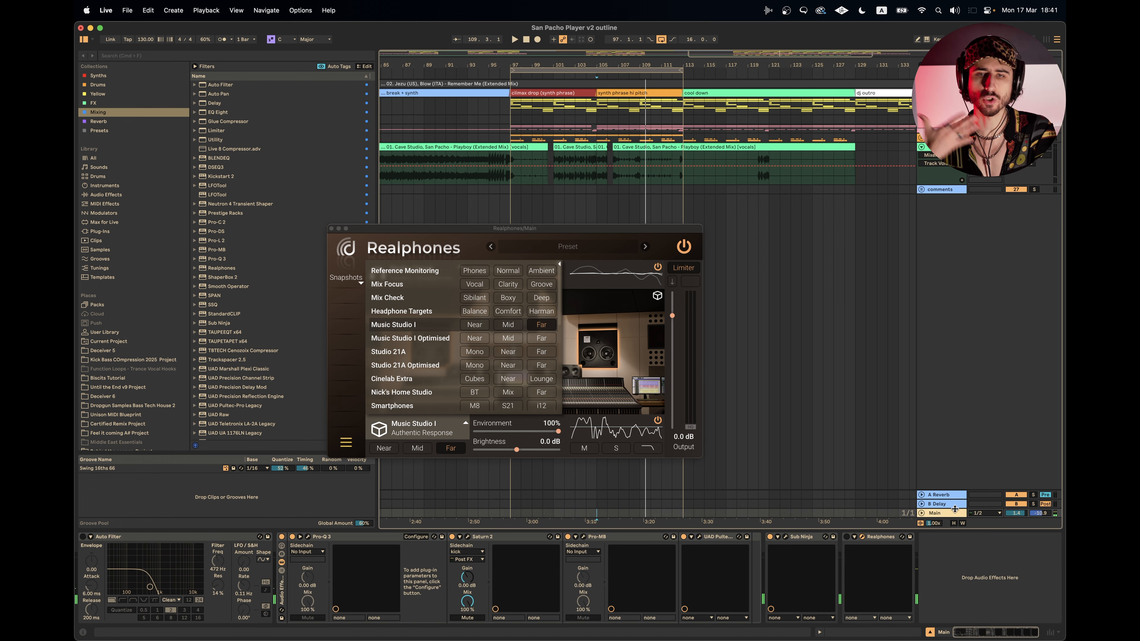
left_click_drag(615, 80, 604, 106)
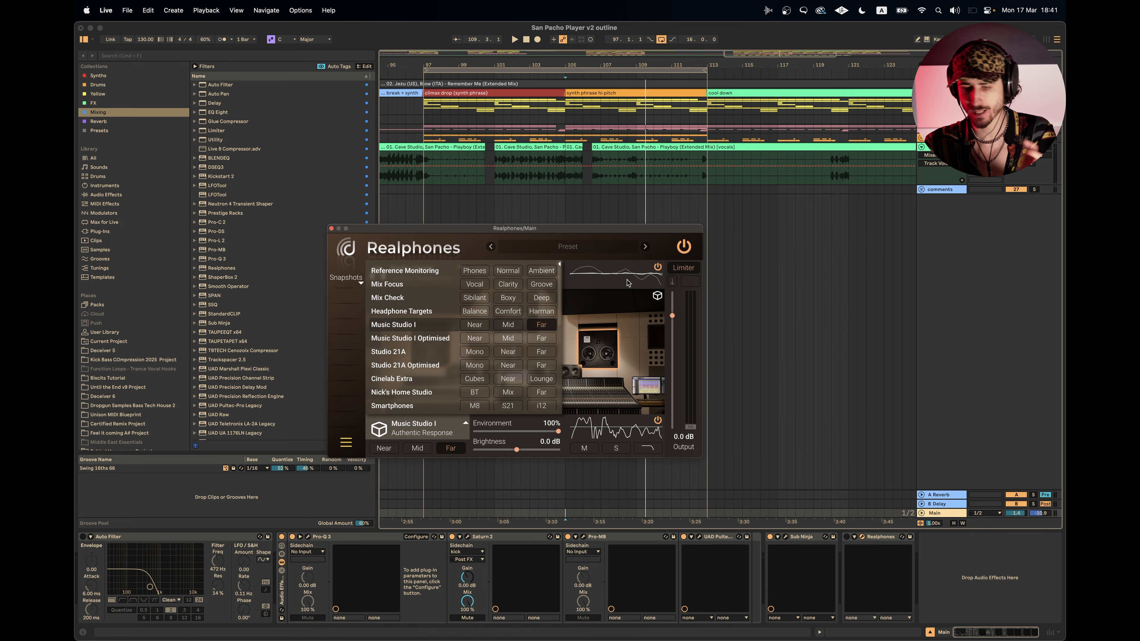
left_click(566, 104)
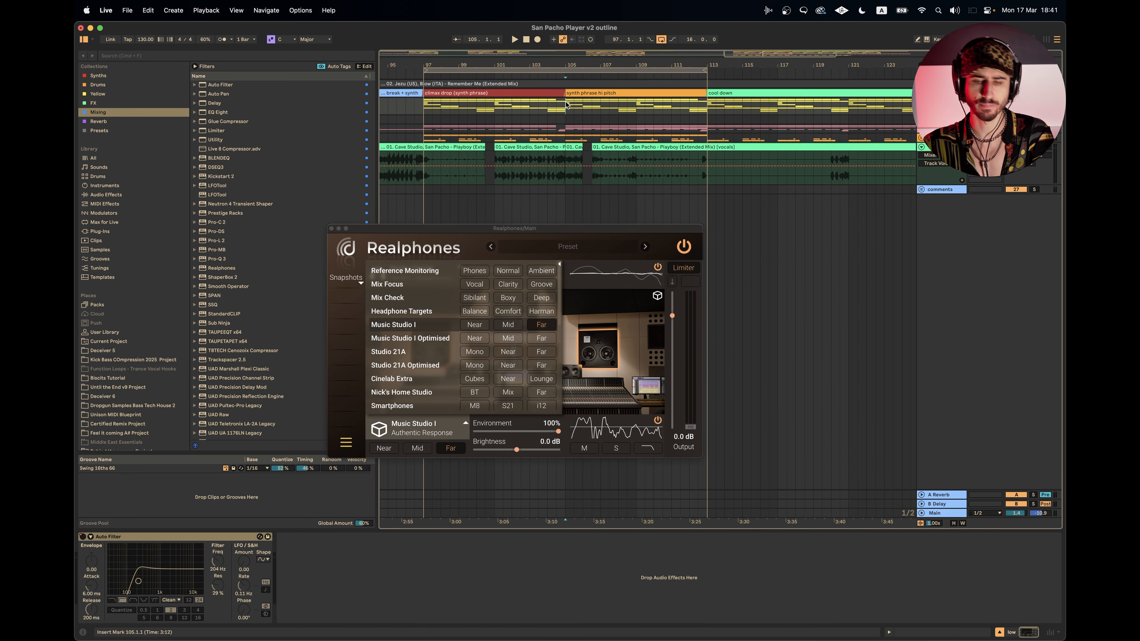
key("space")
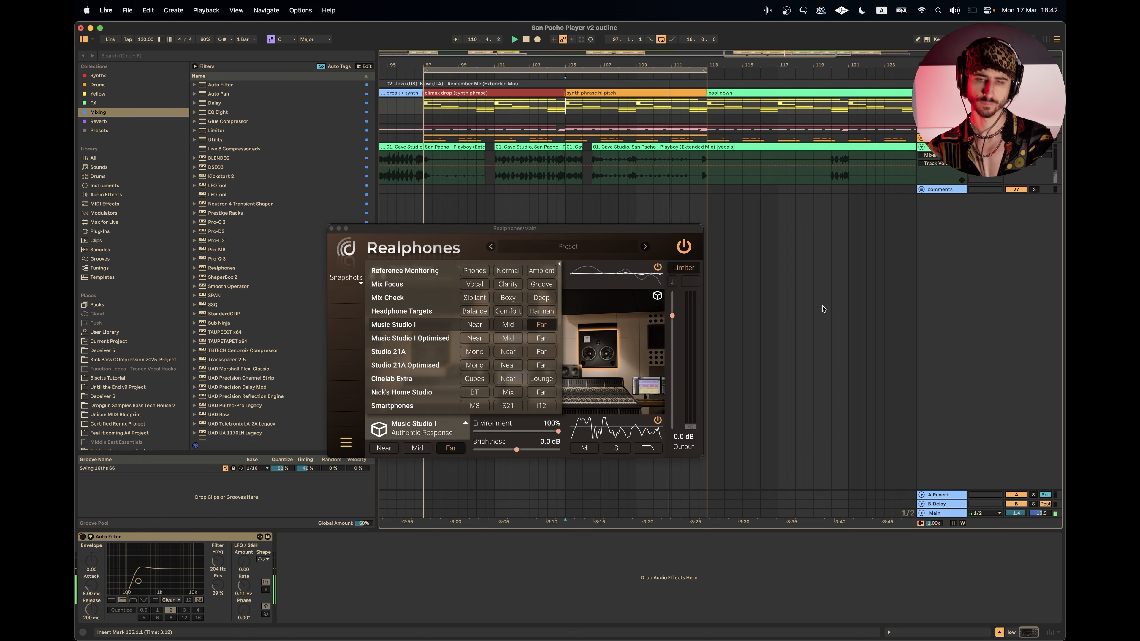
Step: Set the insert marker at bar 105 on the drums group, replay the section and close the Realphones window
scroll(587, 136, "up", 3)
left_click(557, 128)
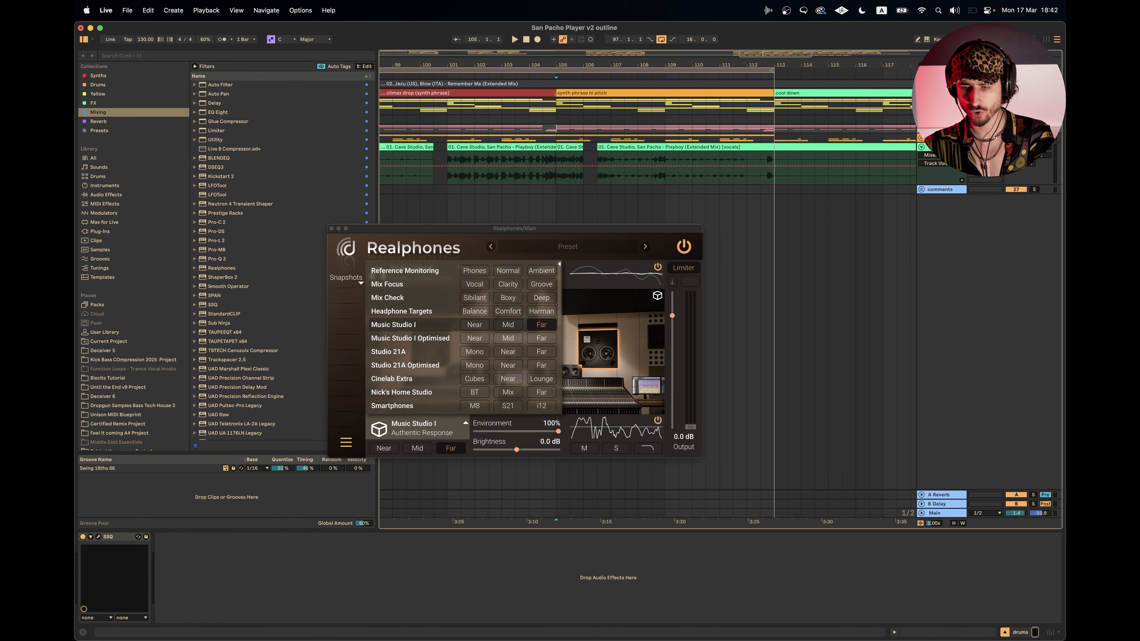
scroll(633, 91, "down", 2)
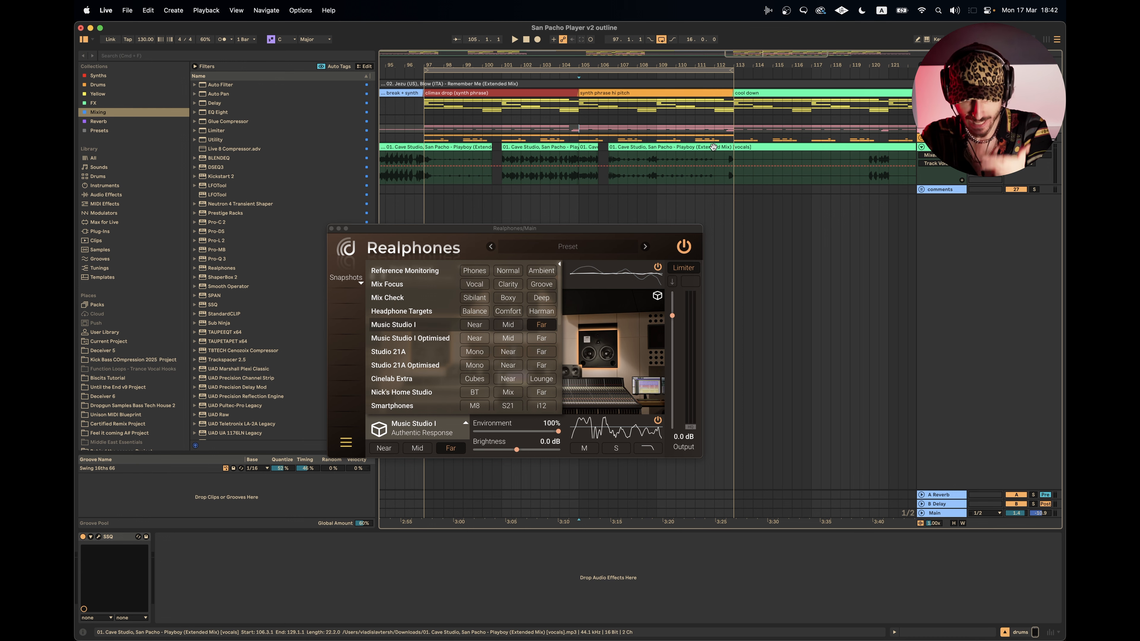
key("space")
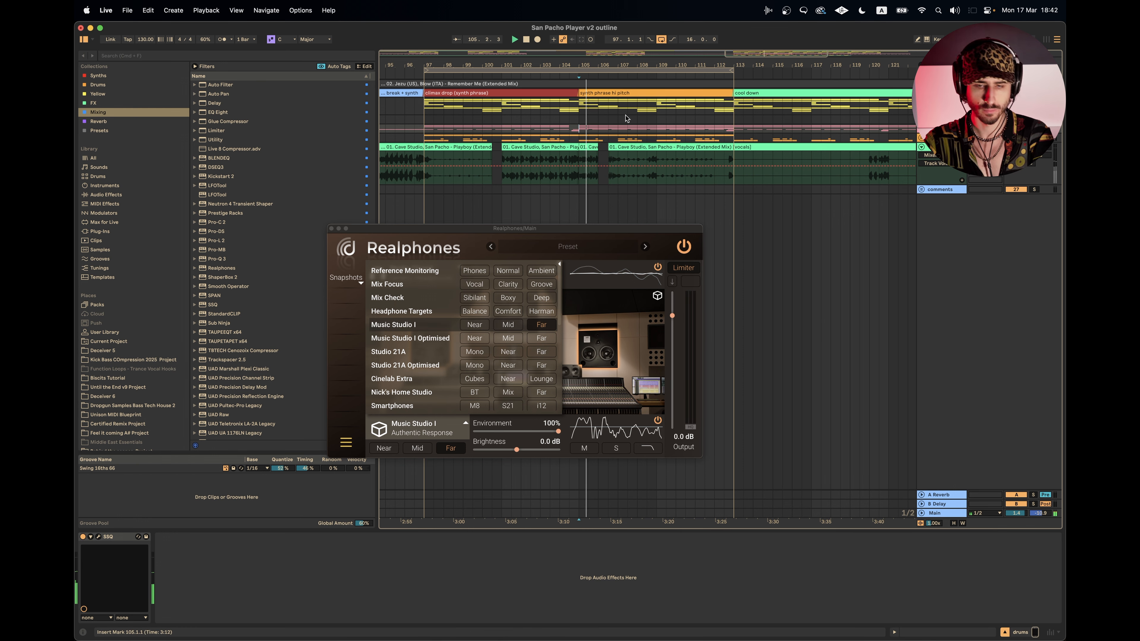
left_click(332, 229)
key("space")
Step: Unfold the low and drums groups and the drums 1 track, and mark the drum top loop's opening at bar 105
scroll(799, 179, "up", 5)
left_click(922, 102)
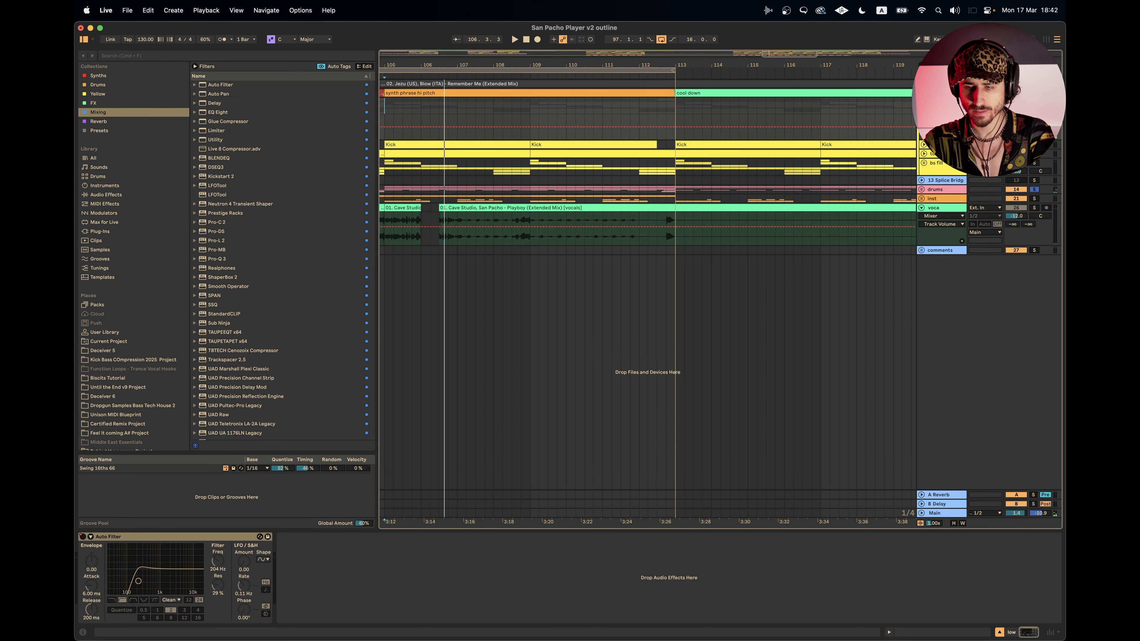
left_click(922, 189)
scroll(929, 215, "left", 3)
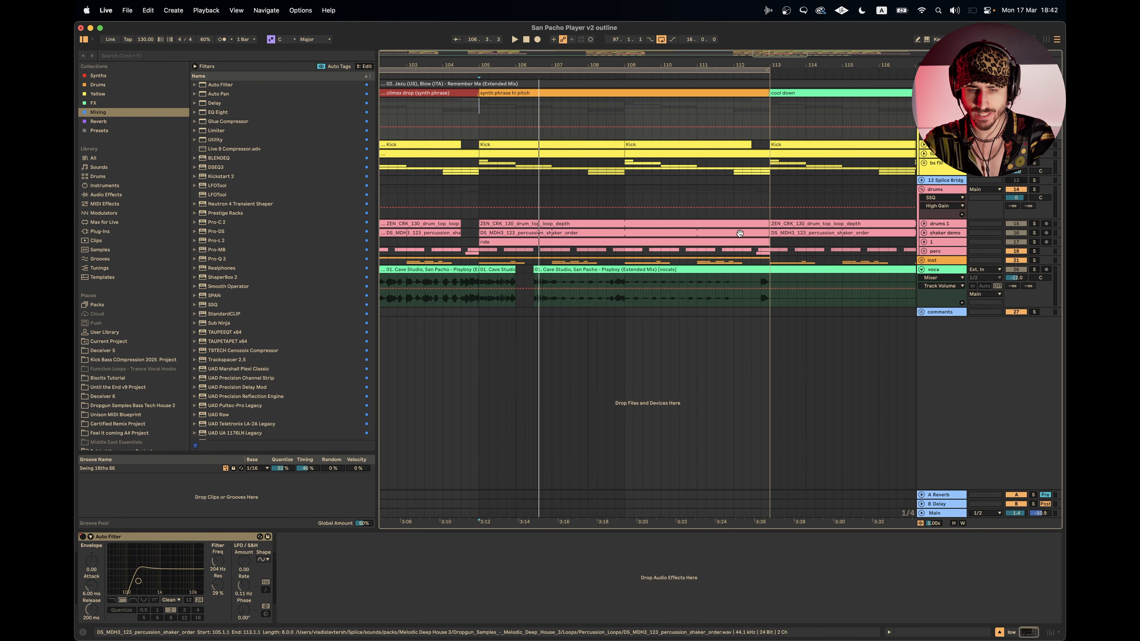
left_click(925, 223)
left_click_drag(479, 243, 535, 241)
scroll(535, 241, "left", 1)
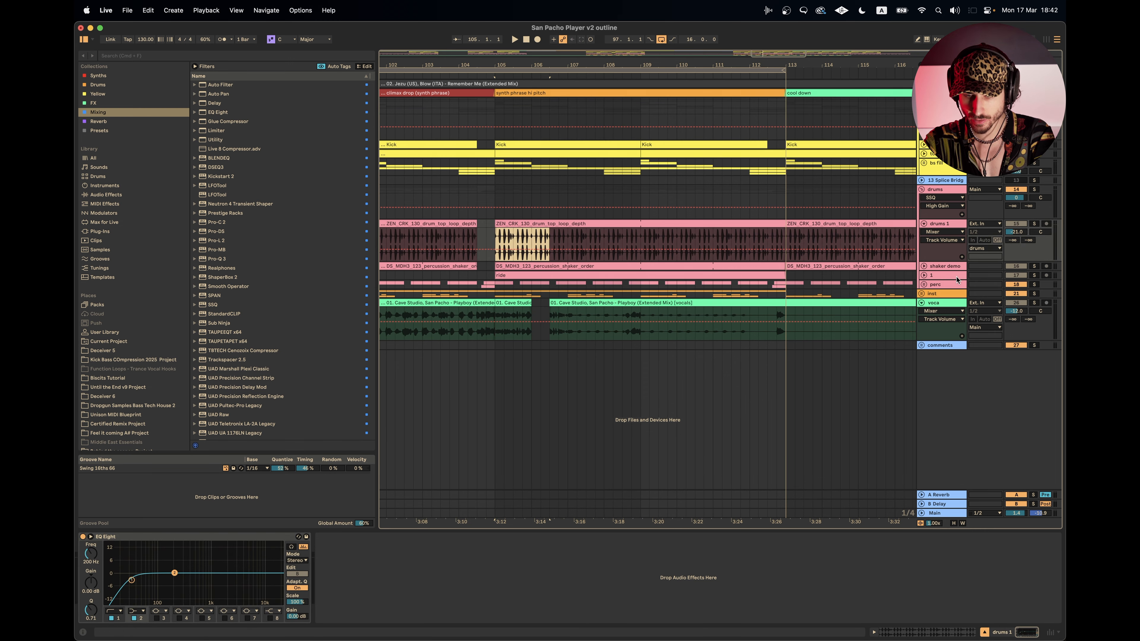
Step: Unfold the perc group and its perc bass track, and solo perc bass
left_click(924, 285)
left_click(935, 285)
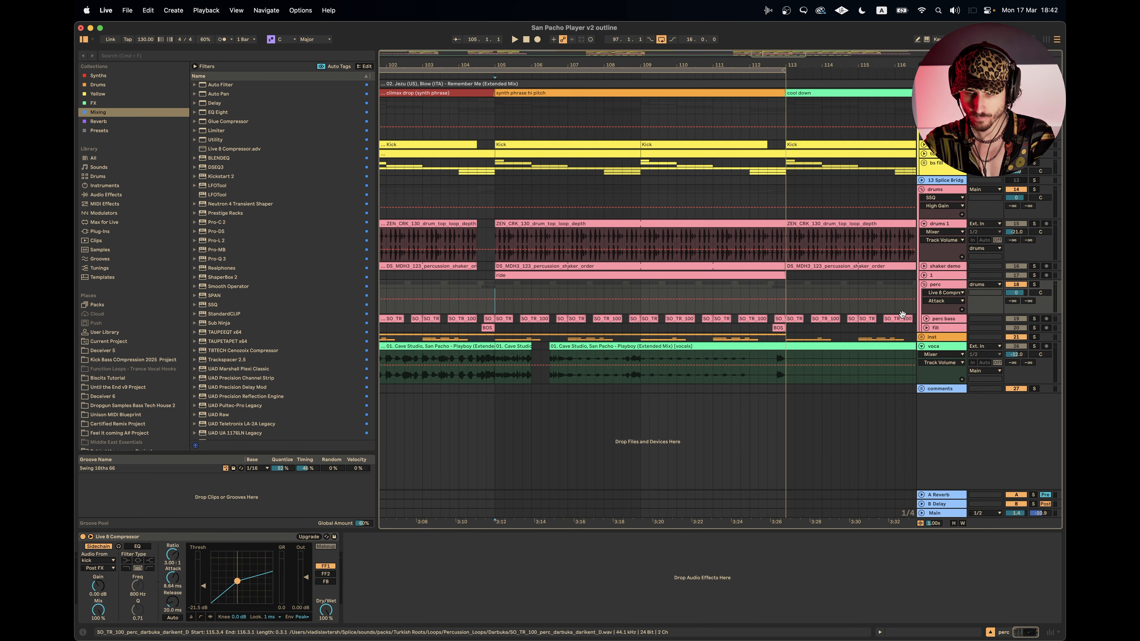
left_click(926, 319)
scroll(478, 344, "up", 4)
left_click(1034, 319)
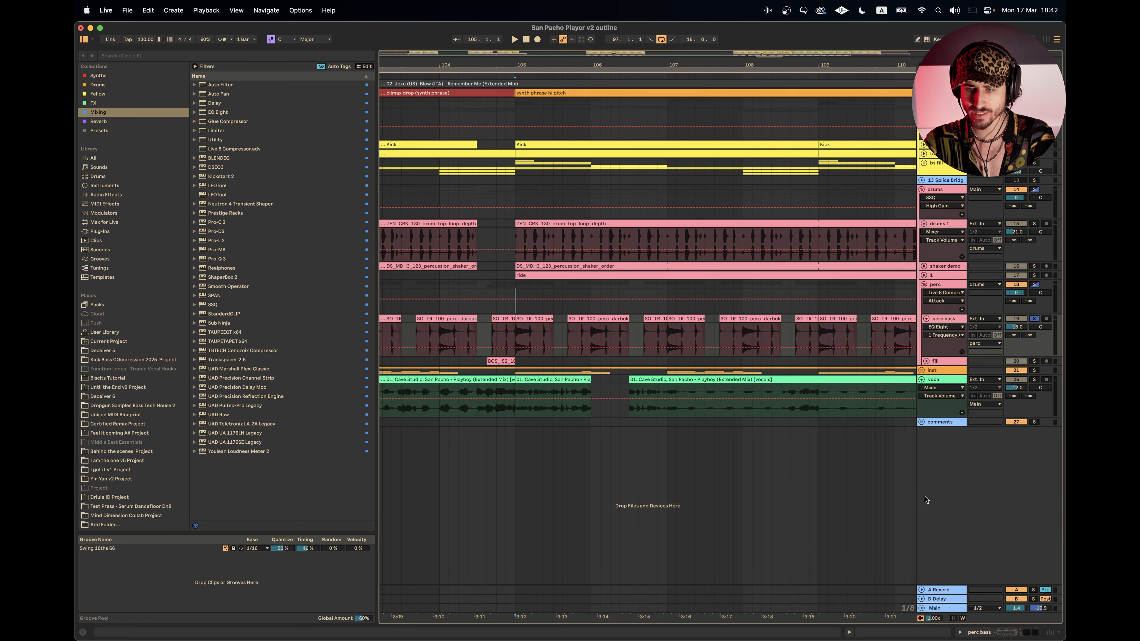
Step: Play the low and perc bass parts from bar 105 and select the darbuka hits between 105.1.4 and 105.3.1
left_click(960, 631)
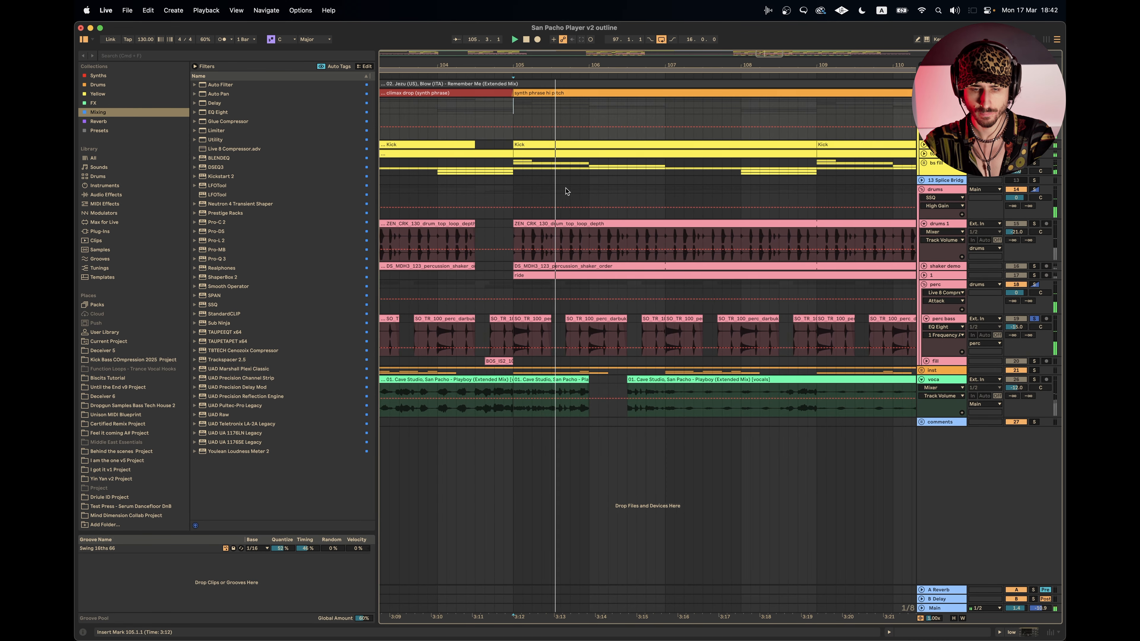
scroll(482, 314, "up", 3)
mouse_move(462, 340)
left_mouse_down()
mouse_move(546, 340)
mouse_move(516, 331)
left_mouse_up()
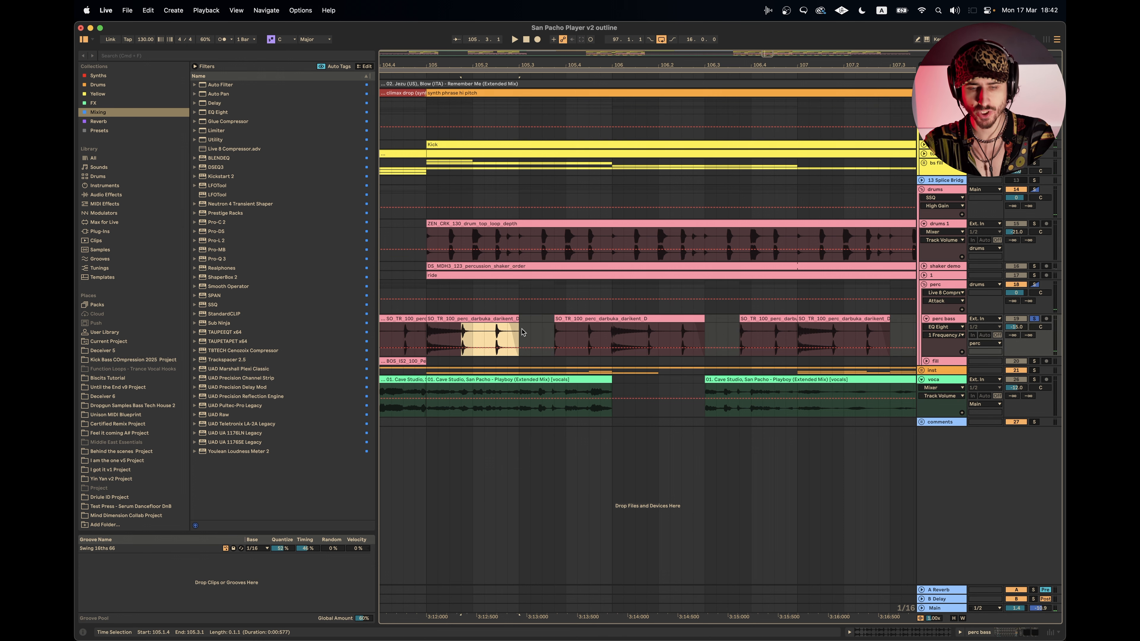
scroll(522, 334, "down", 3)
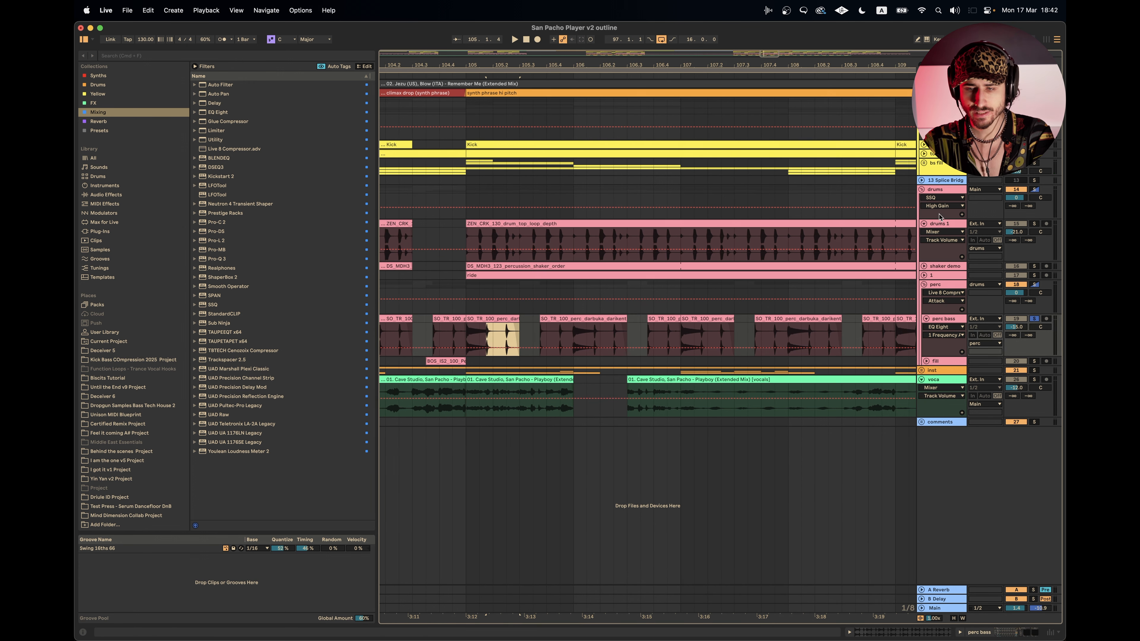
Step: Unfold the bass track below the kick and mark the darbuka hits from 105.1.4 to 105.3.1 for comparison with it
left_click(924, 154)
scroll(447, 256, "up", 3)
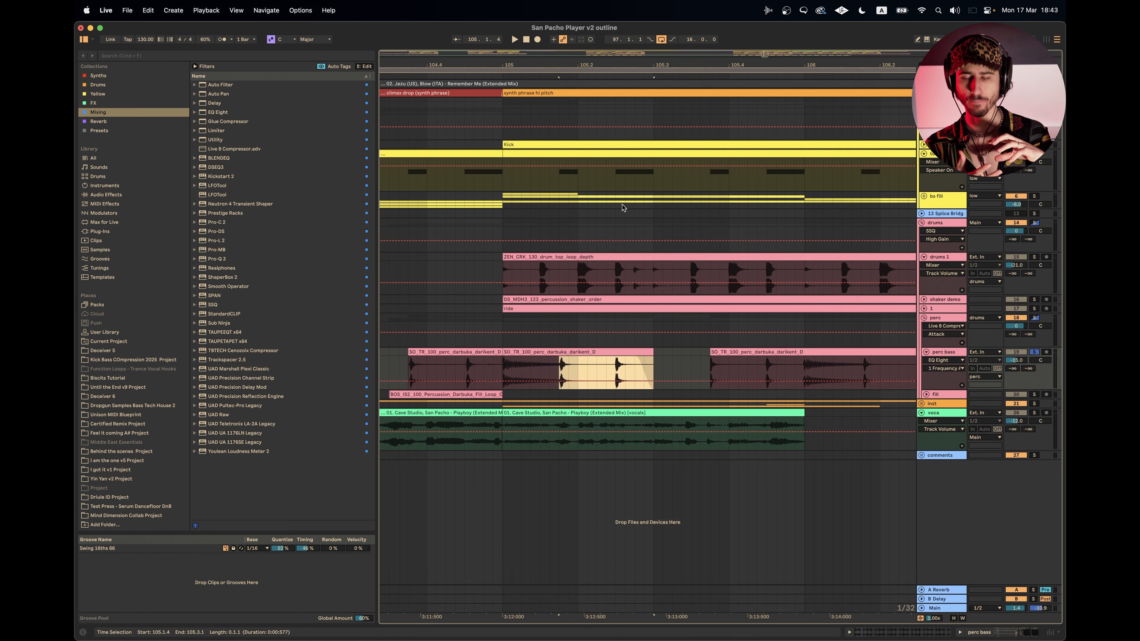
scroll(559, 373, "down", 3)
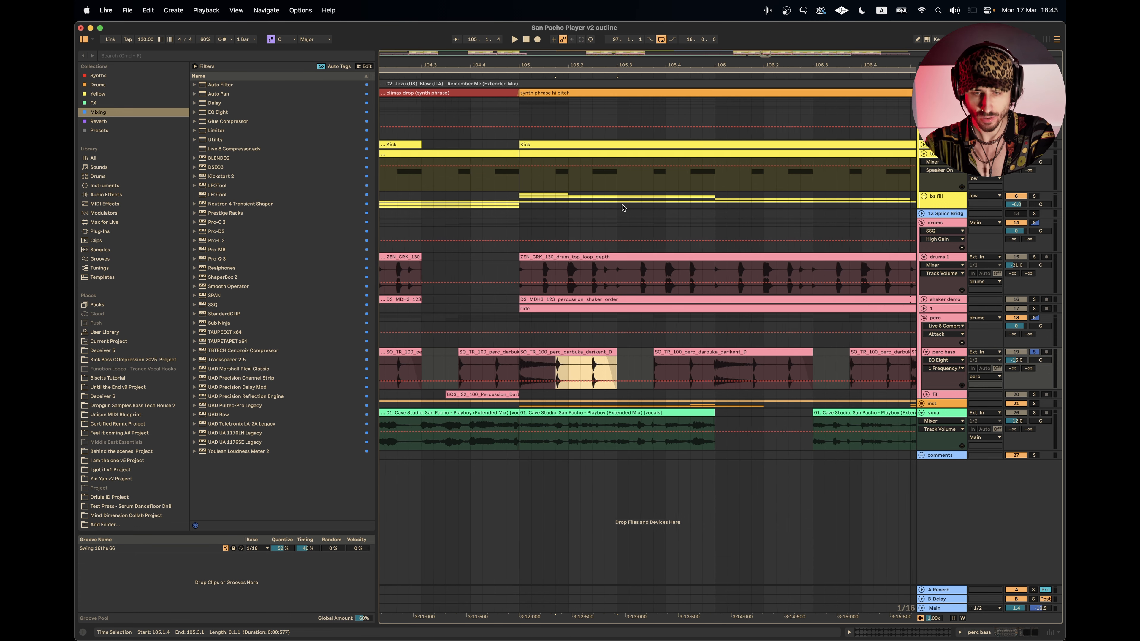
left_click(559, 373)
left_click_drag(559, 373, 619, 372)
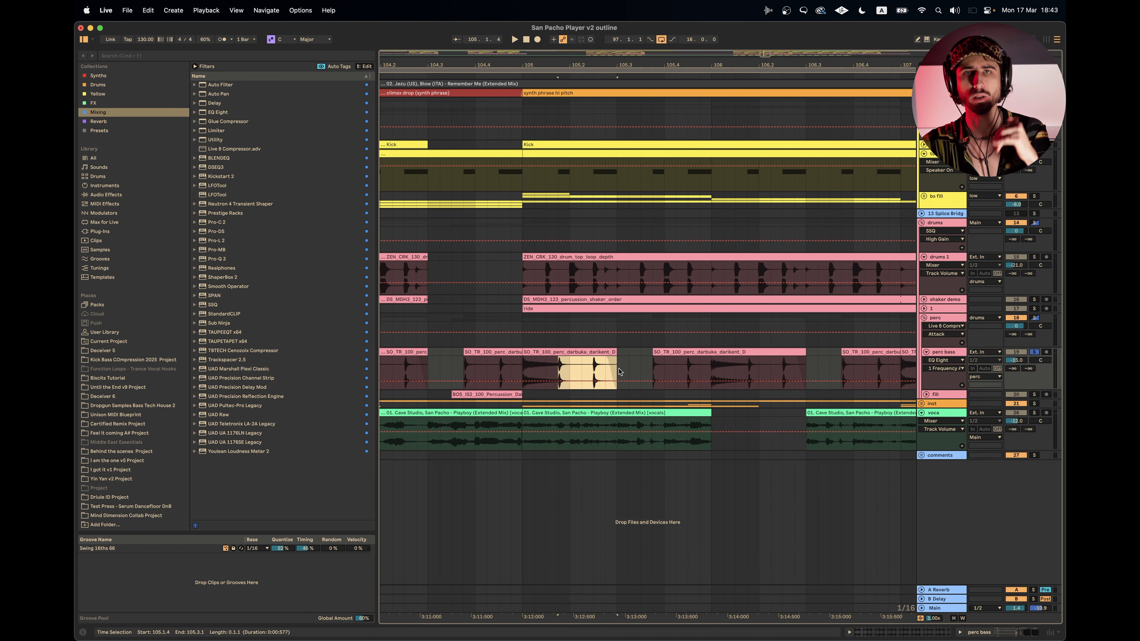
left_click(555, 363)
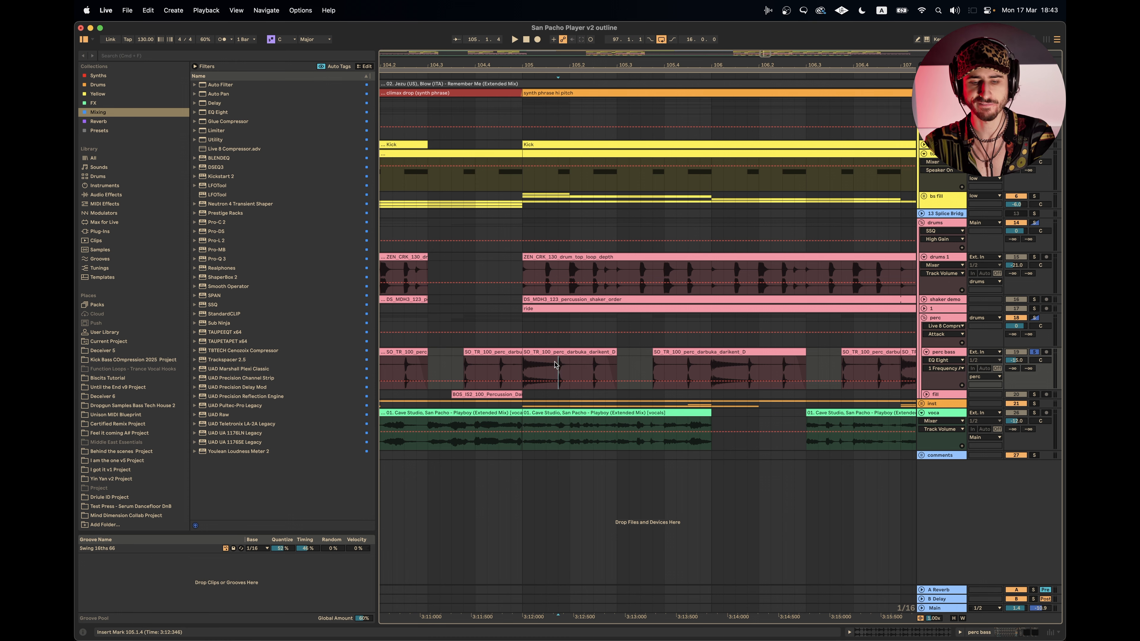
left_click_drag(560, 367, 618, 366)
Step: Play from bar 105 with perc bass soloed and again with its solo off to compare the groove
scroll(616, 352, "right", 3)
scroll(617, 352, "down", 3)
scroll(616, 352, "down", 3)
left_click(489, 364)
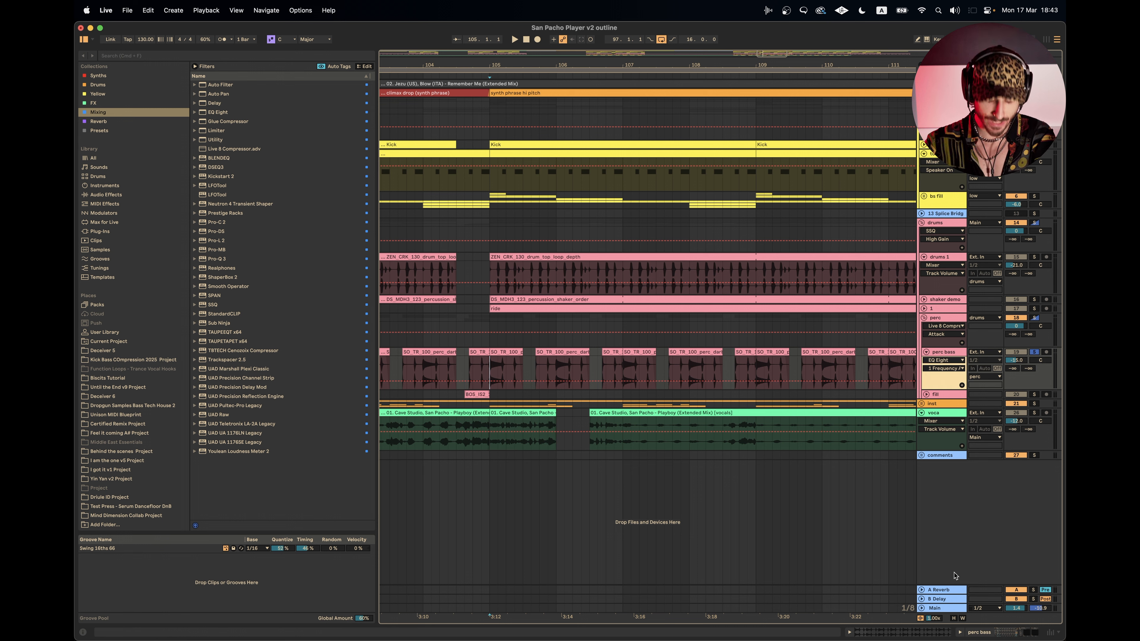
key("space")
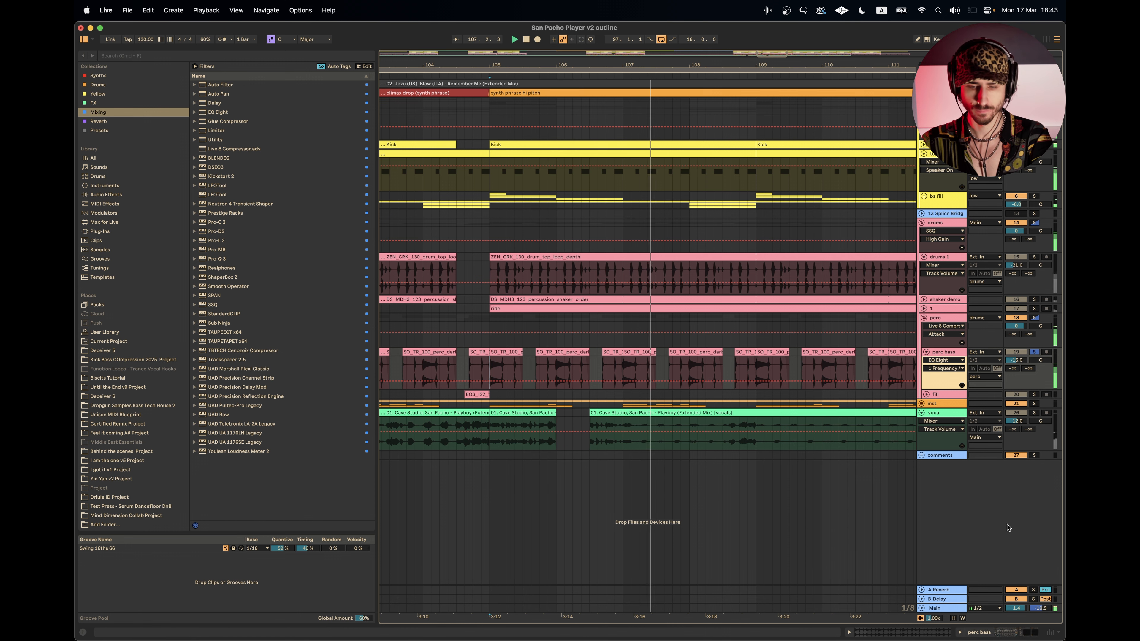
key("space")
left_click(1034, 353)
key("space")
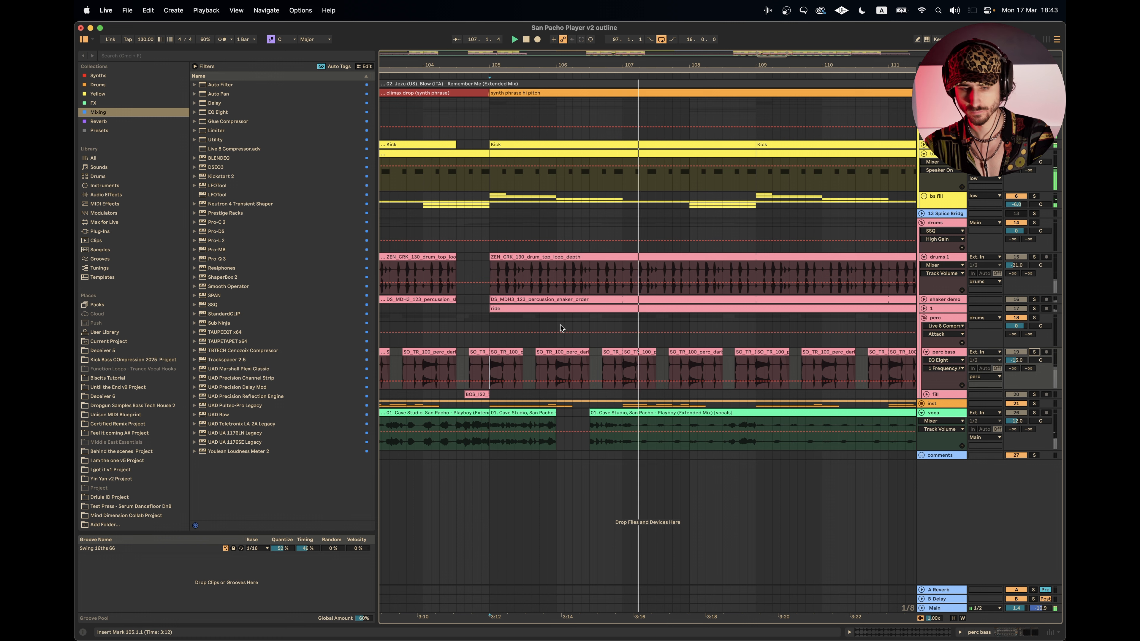
Step: Try extending the darbuka clip at bar 105 to two bars and shifting its start to 105.1.3, and play it from bar 105
left_click(517, 352)
key("space")
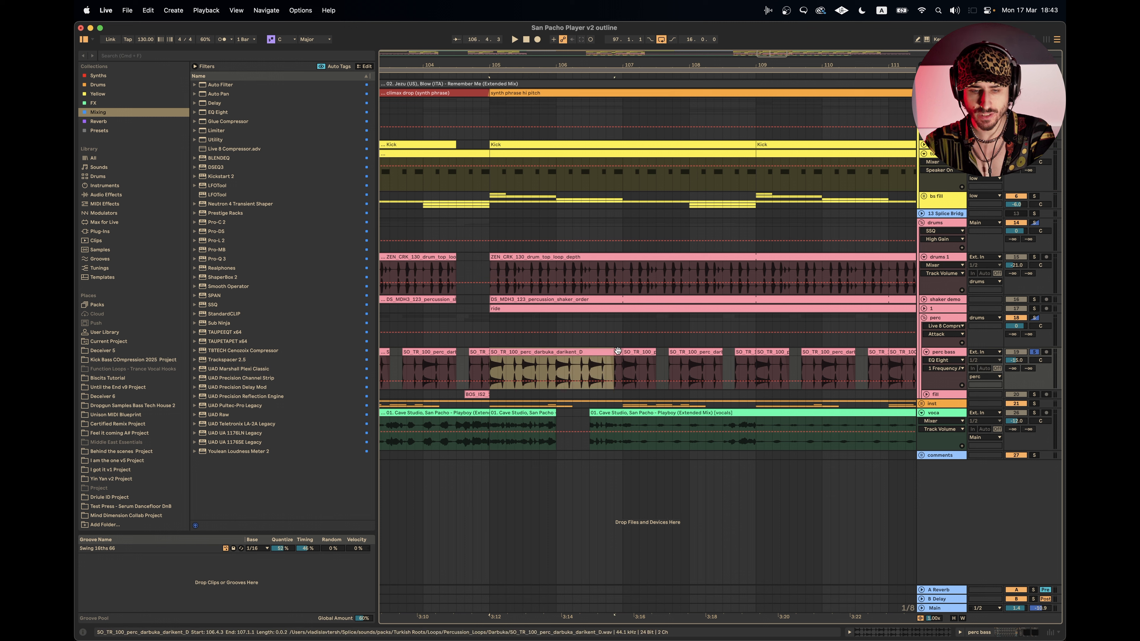
left_click_drag(532, 352, 540, 352)
left_click(488, 342)
key("space")
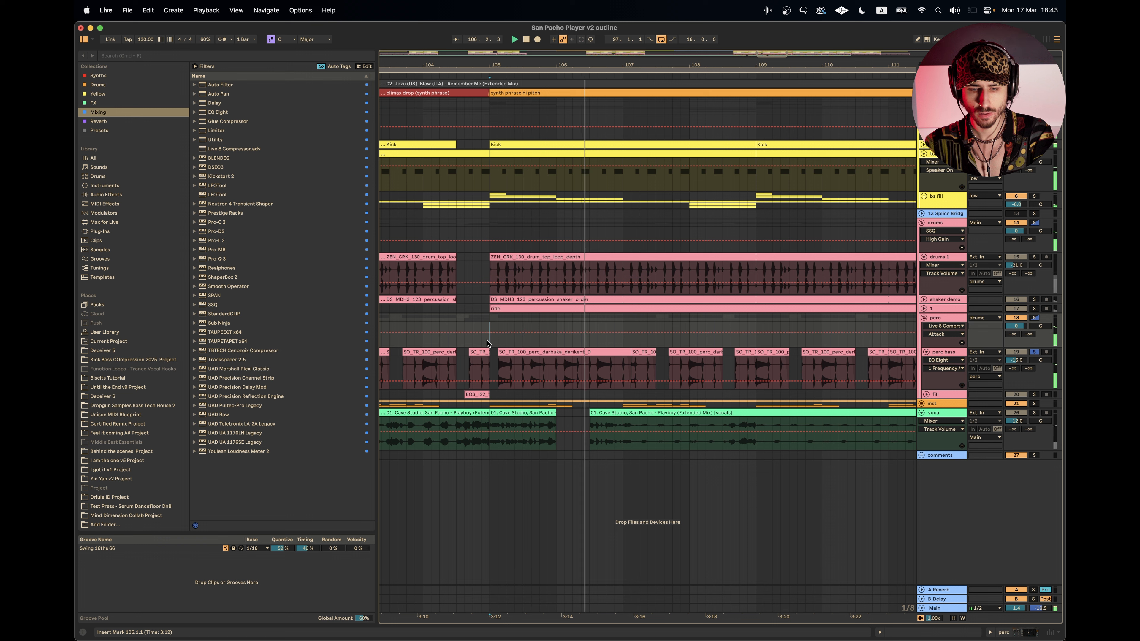
left_click(523, 353)
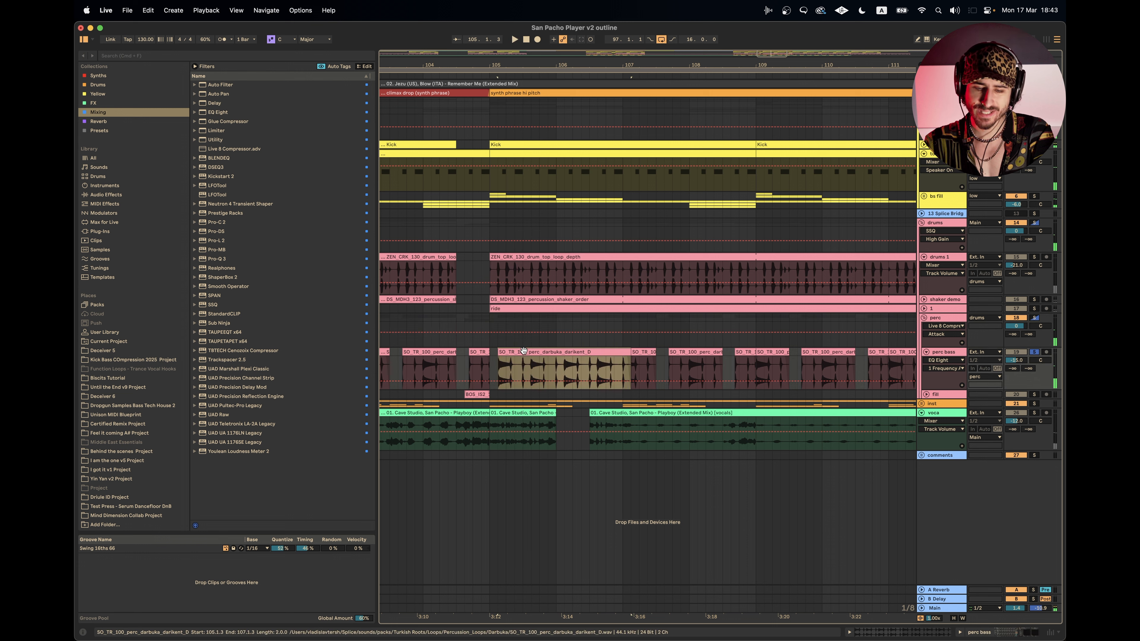
left_click(488, 341)
key("space")
key("space")
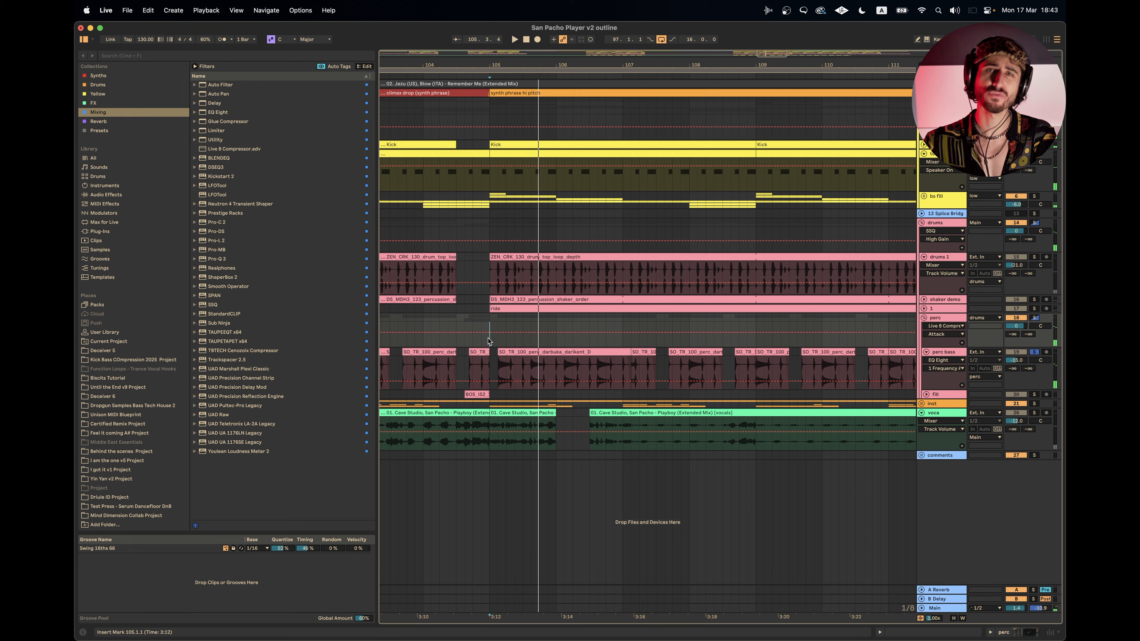
Step: Move the extended darbuka clip back to 105.1.1, play it, and undo the trial edits to the clip
left_click(508, 352)
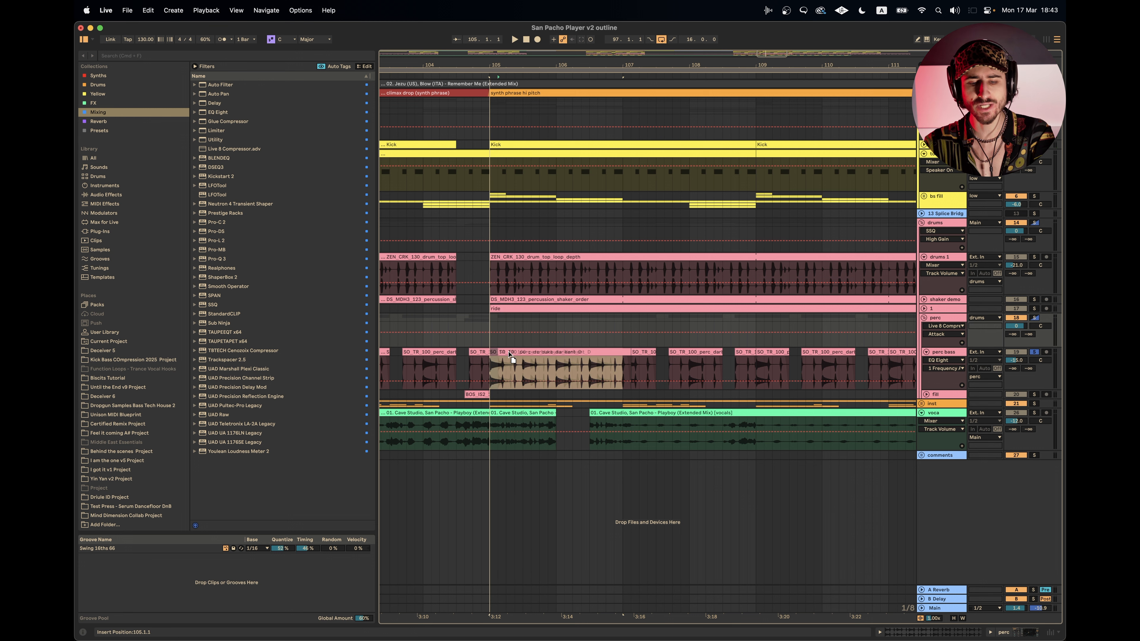
key("space")
key("super+z")
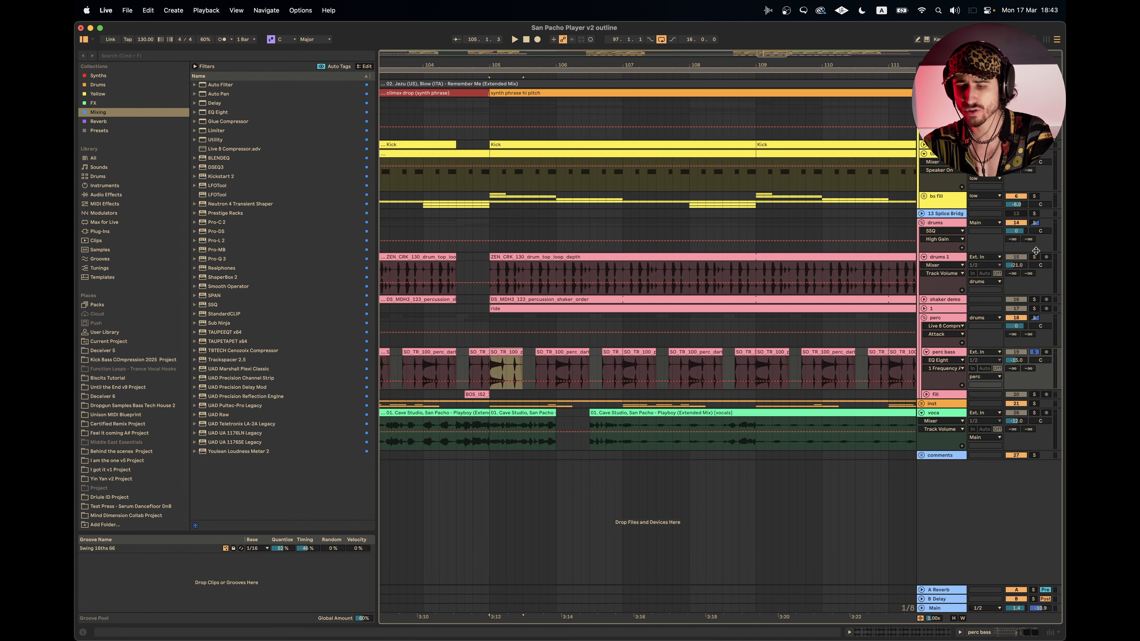
Step: Solo the drums 1 track, play it with perc bass from bar 105, and mark the darbuka clip from 105.1.1 to 105.2.1
left_click(563, 258)
left_click(491, 271)
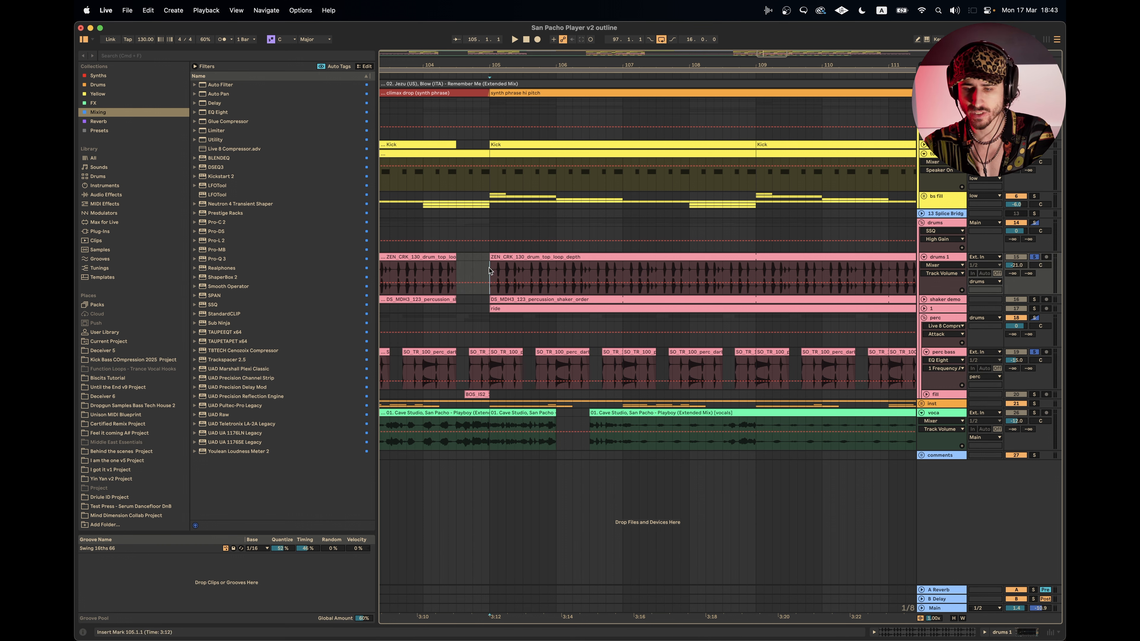
key("space")
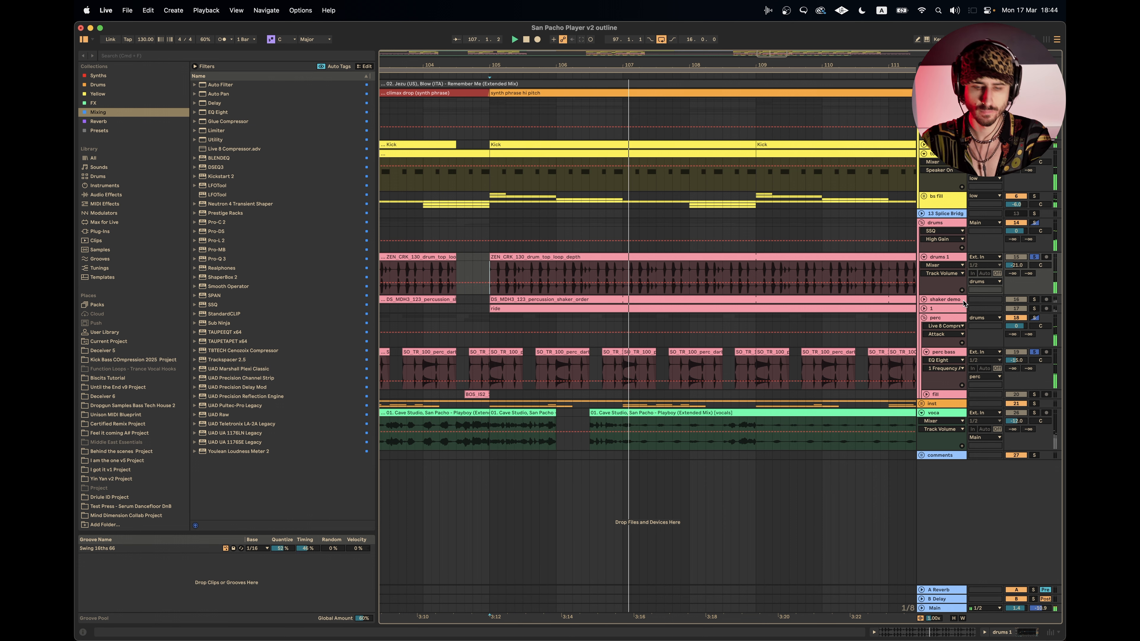
key("space")
left_click_drag(491, 365, 503, 365)
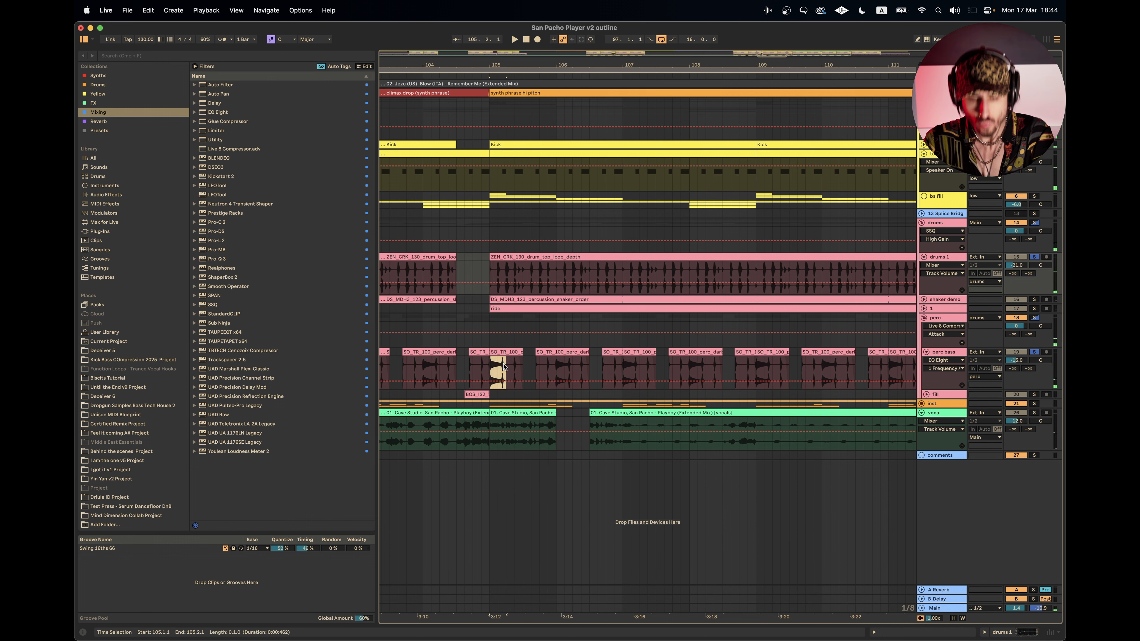
Step: Play the drums from bar 105 and compare the groove with the perc bass solo switched off and on
key("space")
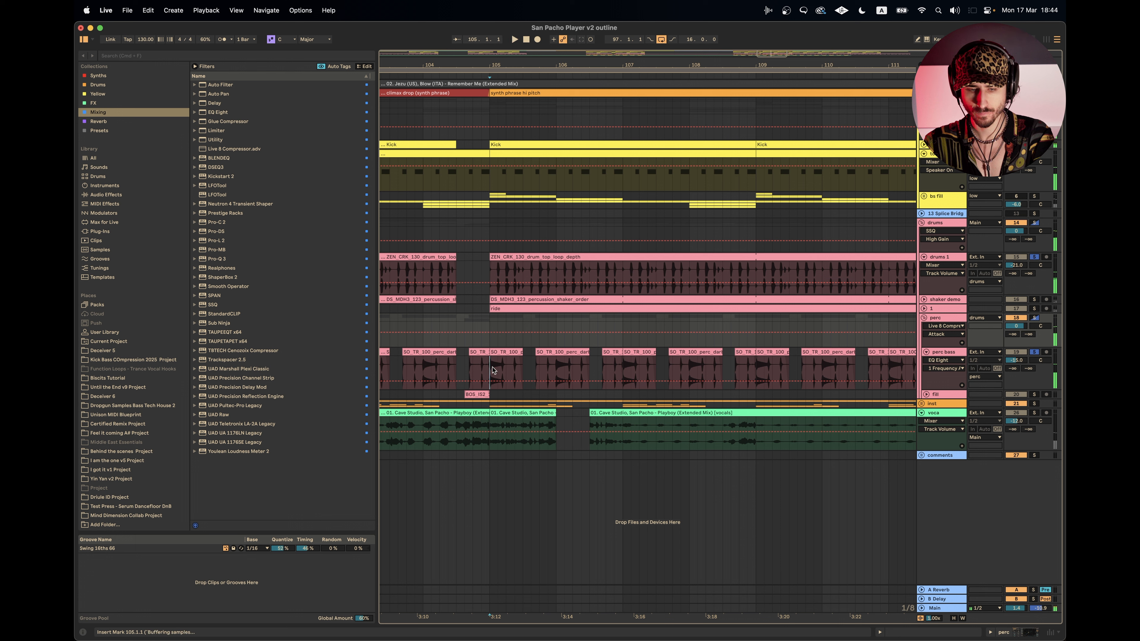
left_click(491, 370)
key("space")
left_click(1034, 353)
key("space")
left_click(1035, 353)
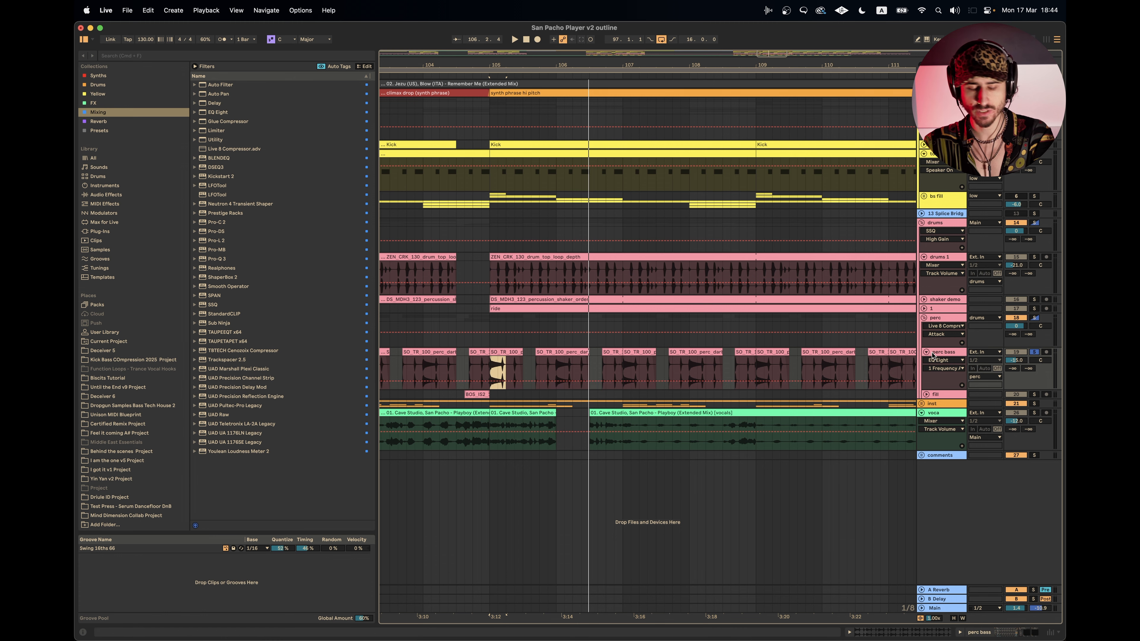
Step: Switch to the Kortex notes and highlight the third "One Groove" point about moving forward once the core loop sounds GREAT
key("super+Tab")
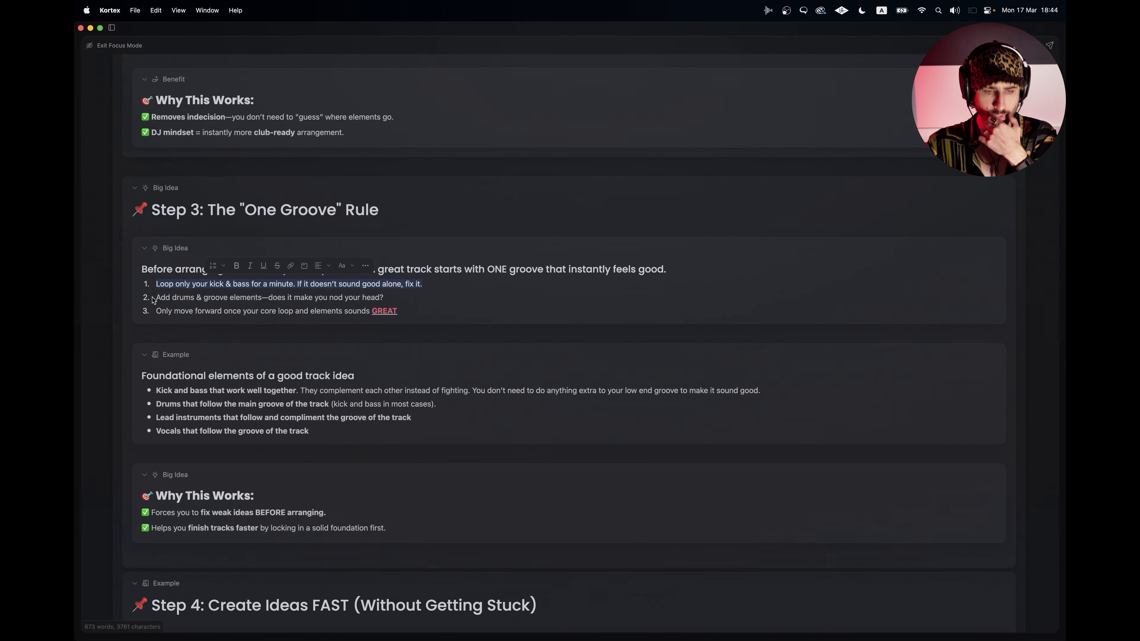
left_click(219, 298)
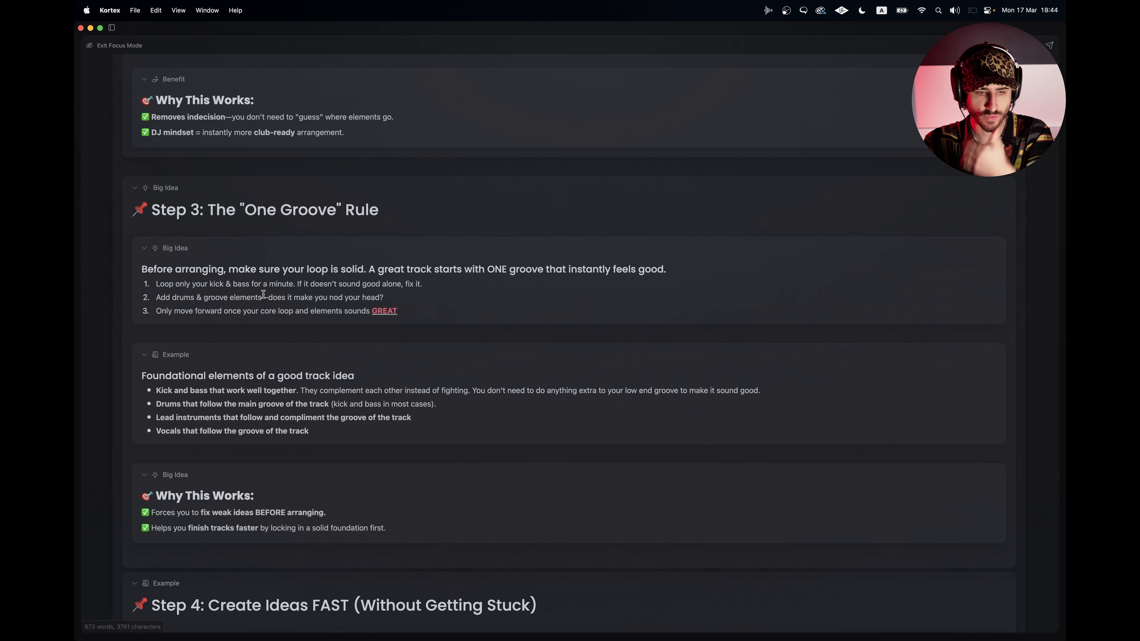
left_click_drag(154, 311, 398, 312)
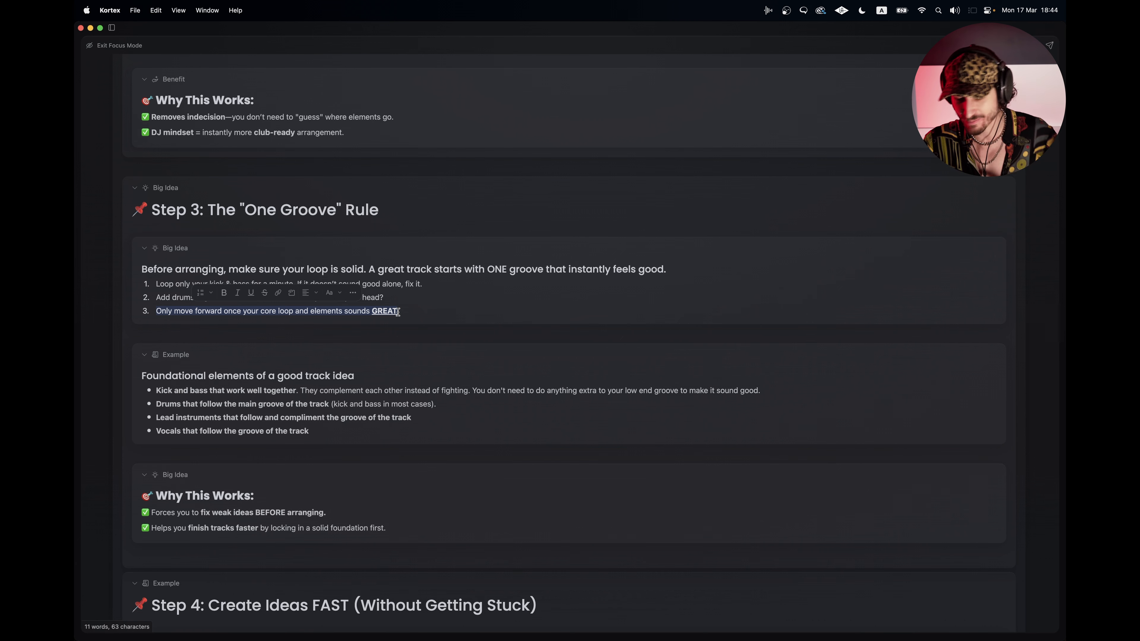
left_click(438, 319)
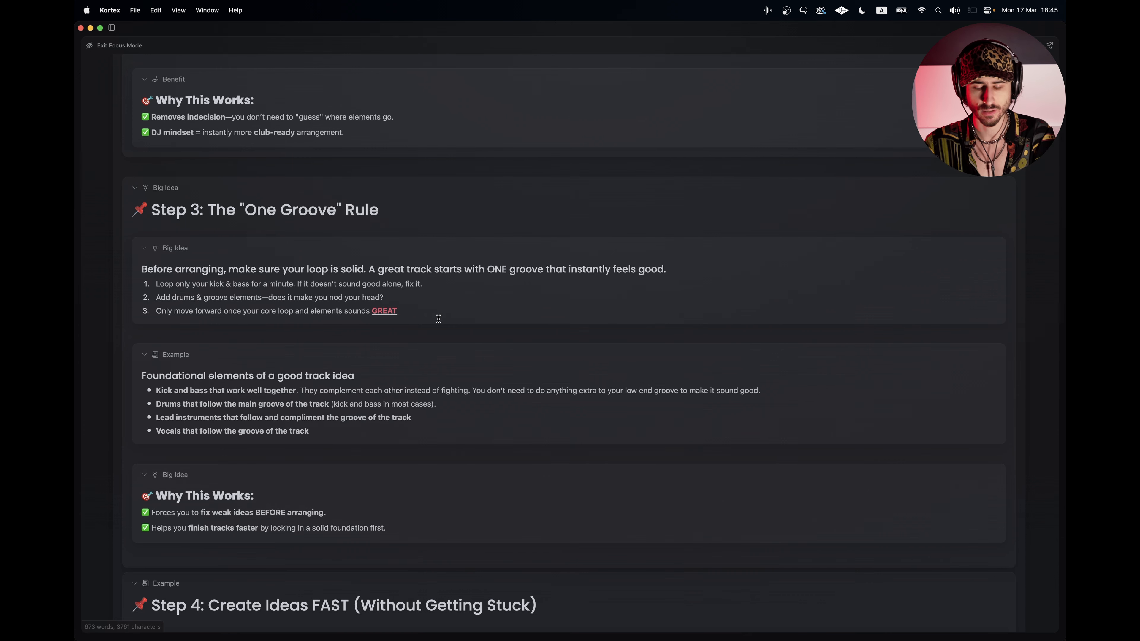
Step: Switch to Ableton Live, solo the drums and low groups with both folded, and select 105.1.1 to 113.1.1 across the tracks
key("super+Tab")
scroll(732, 319, "down", 4)
left_click(922, 223)
left_click(1034, 222)
scroll(631, 227, "right", 3)
scroll(628, 227, "down", 3)
left_click_drag(539, 223, 742, 157)
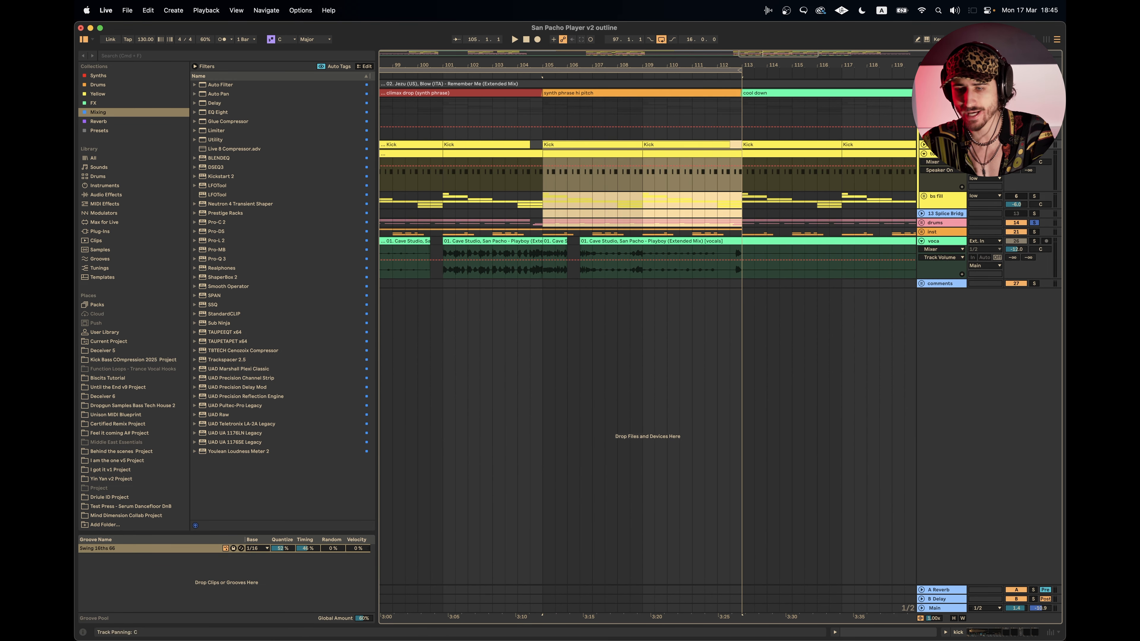
left_click(1035, 102)
scroll(647, 193, "down", 3)
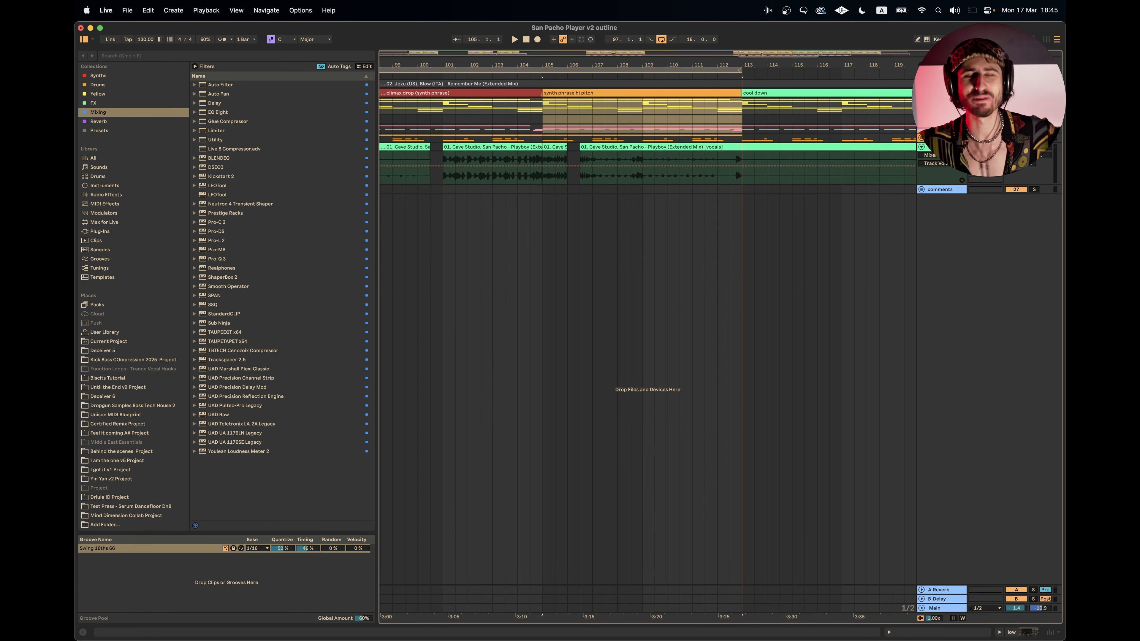
Step: Play the section from bar 105 with the inst group, check the tracks inside it, and return to its clips at bar 105
key("space")
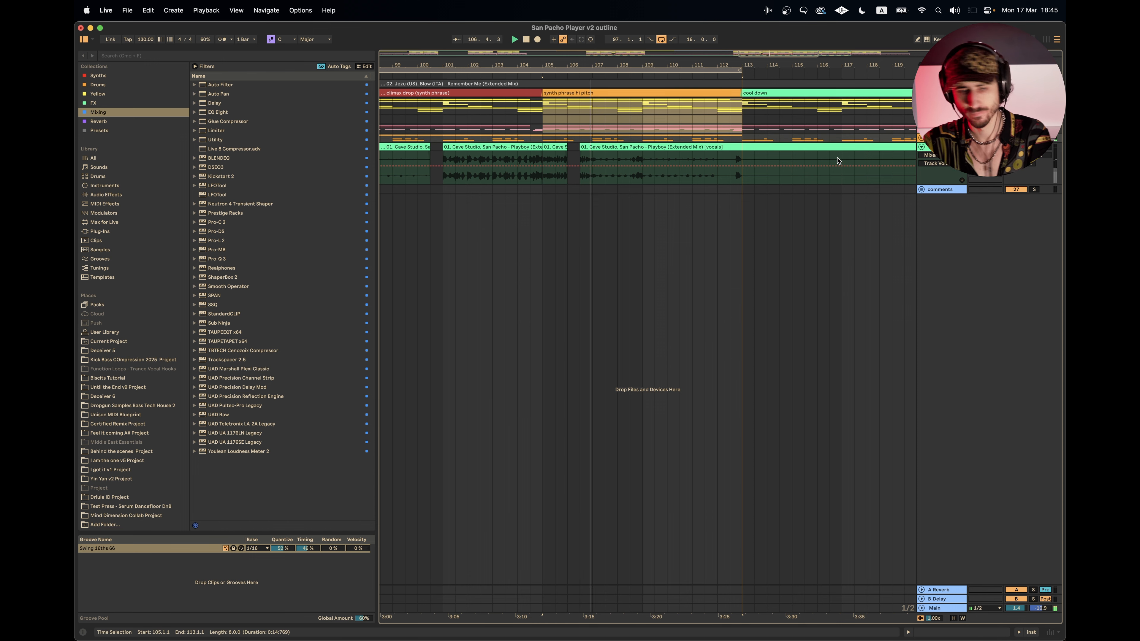
left_click(922, 138)
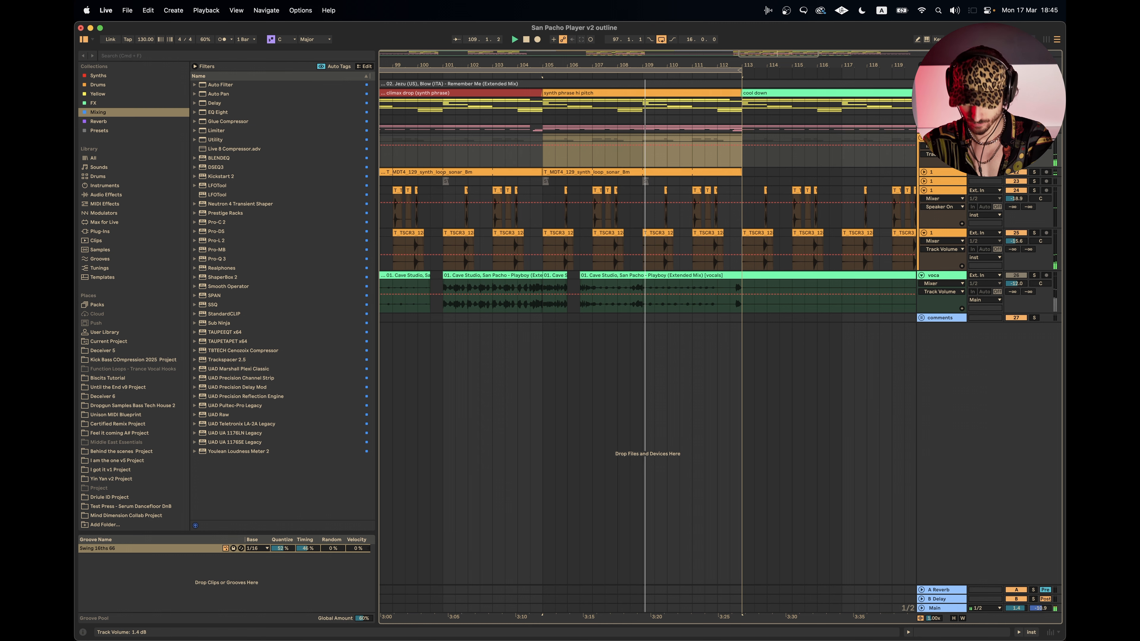
left_click(922, 138)
key("space")
left_click(545, 139)
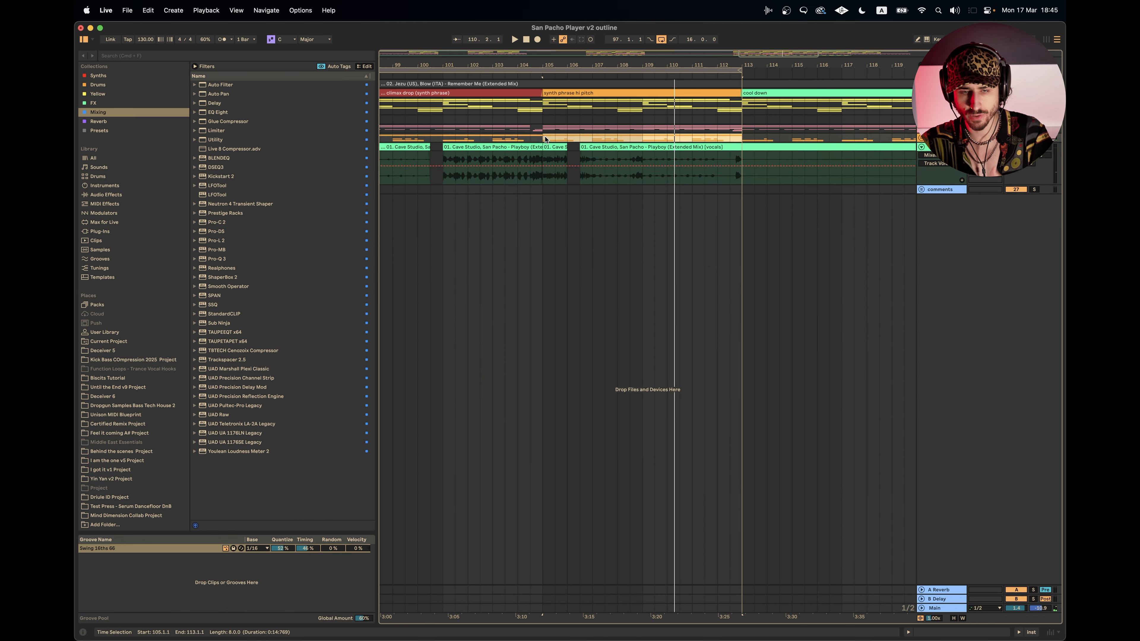
Step: Play the voca track from 105.1.1 to hear how the vocals follow the groove
left_click(943, 147)
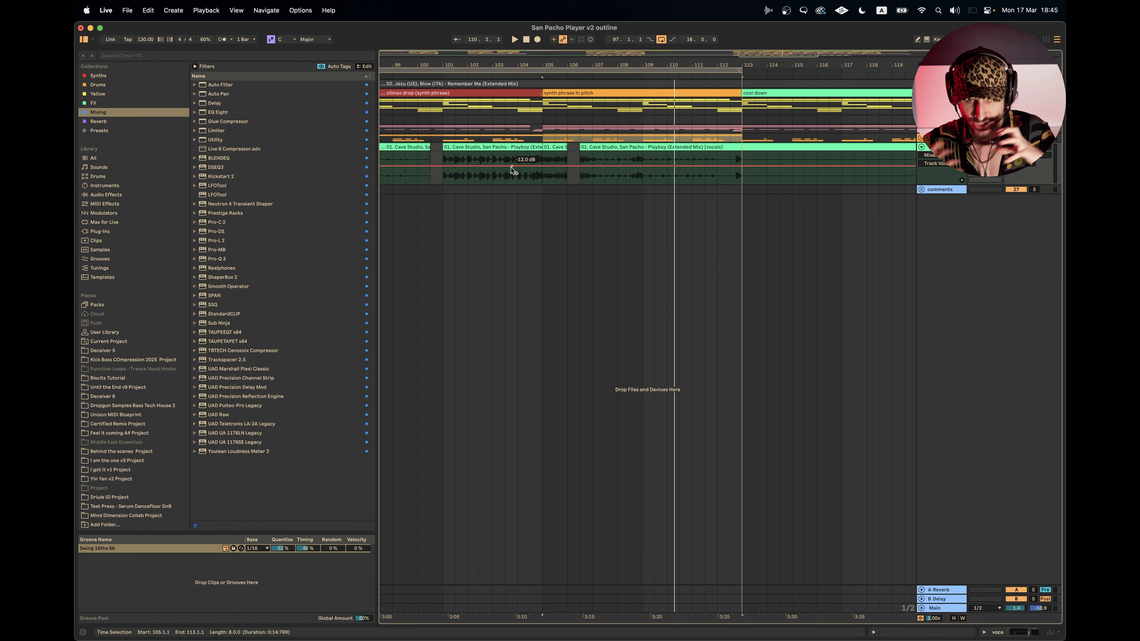
left_click(544, 175)
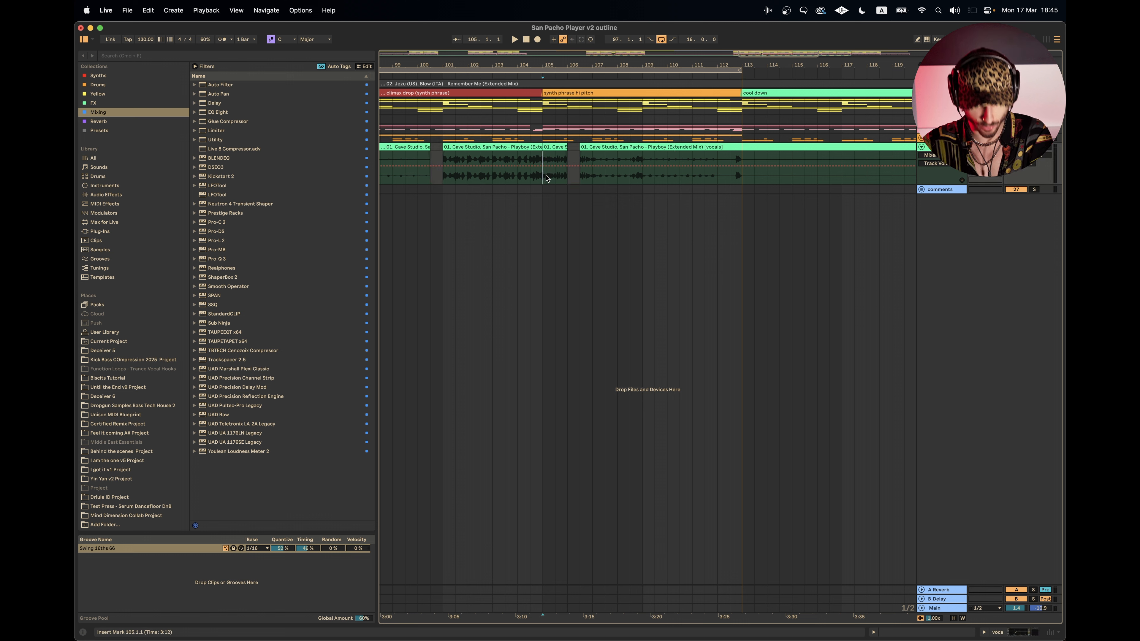
key("space")
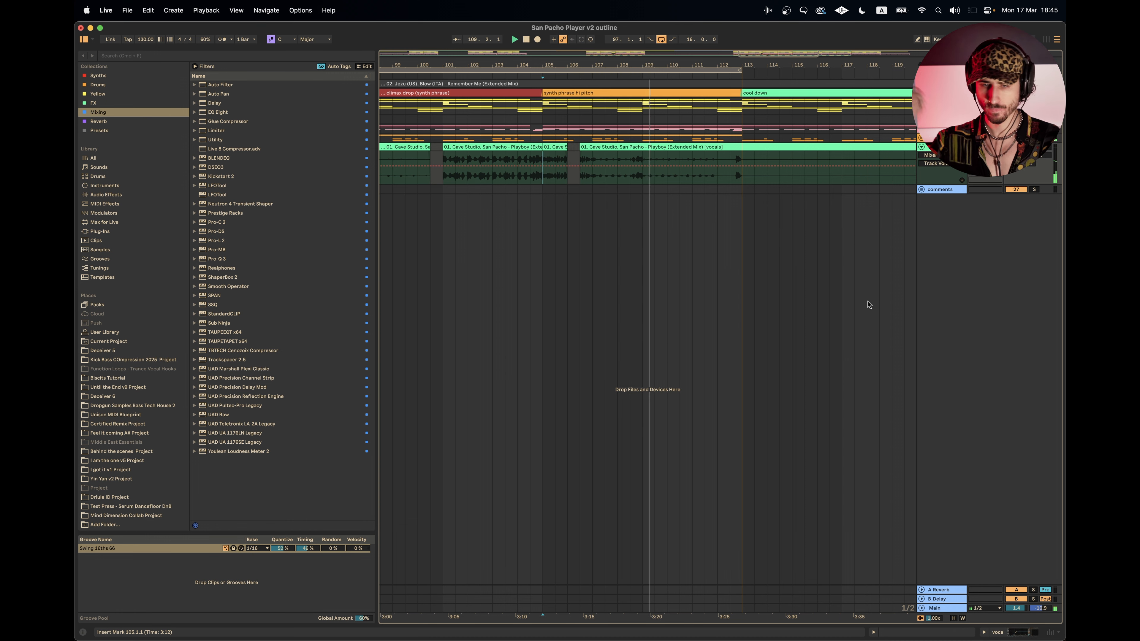
scroll(869, 305, "down", 3)
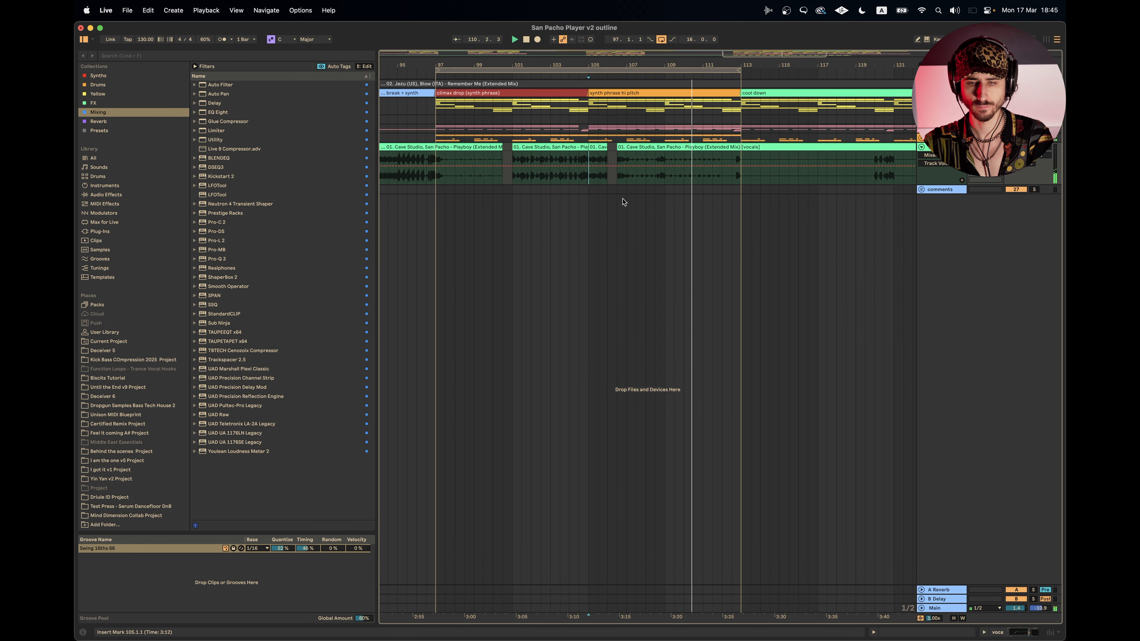
Step: Examine the tracks inside the inst, drums, low and bs fill groups around bars 105 to 113, folding each group again
left_click(921, 137)
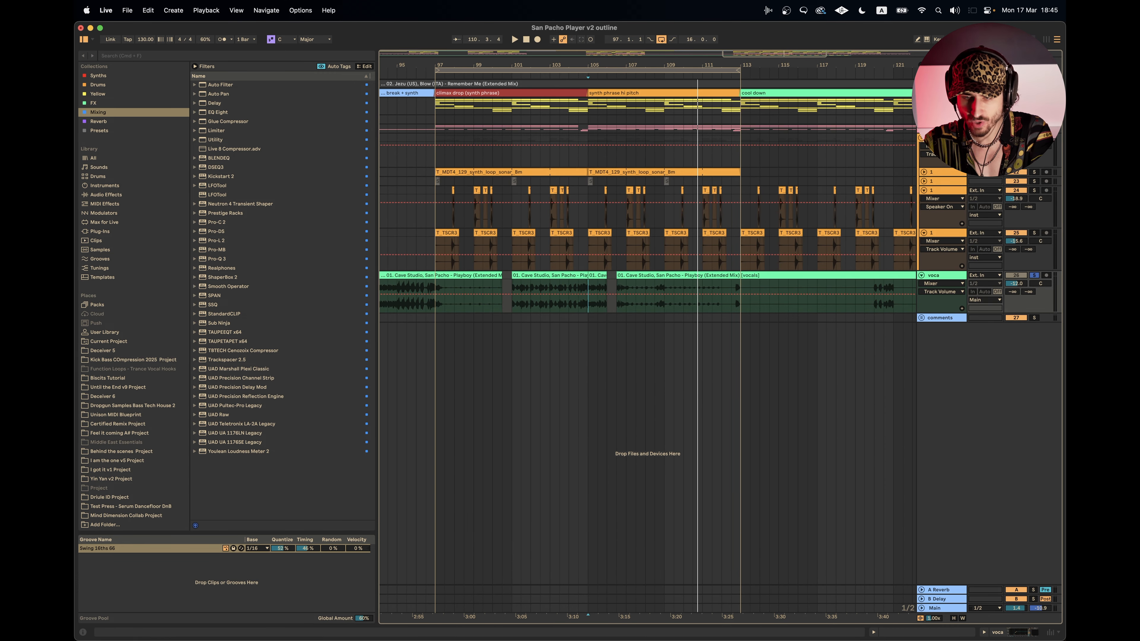
left_click(921, 138)
left_click(921, 129)
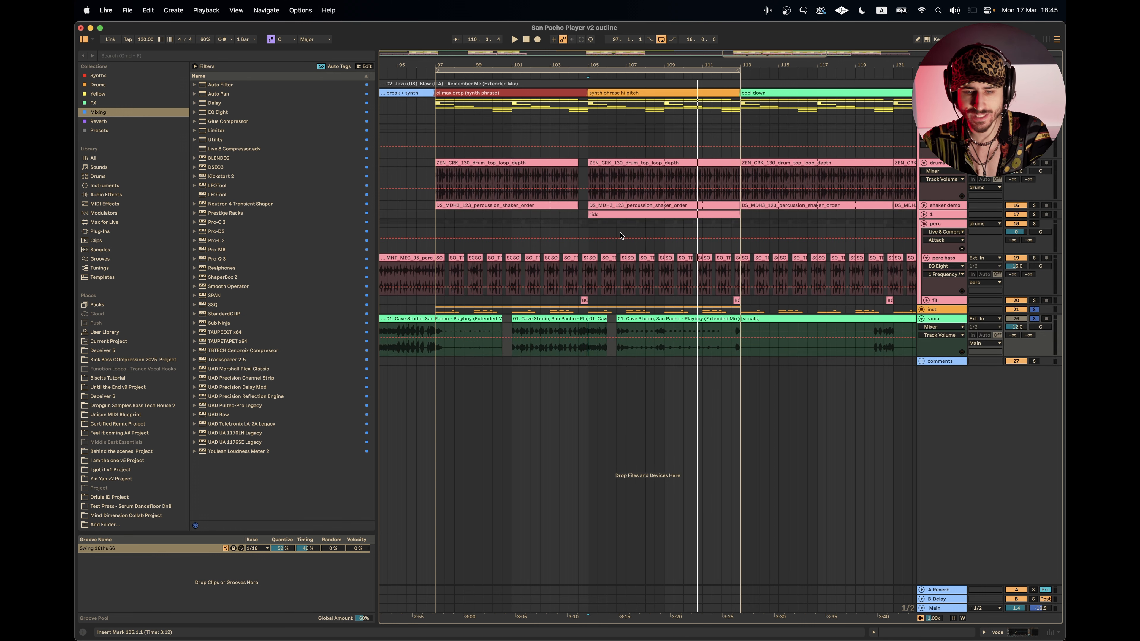
scroll(620, 237, "up", 5)
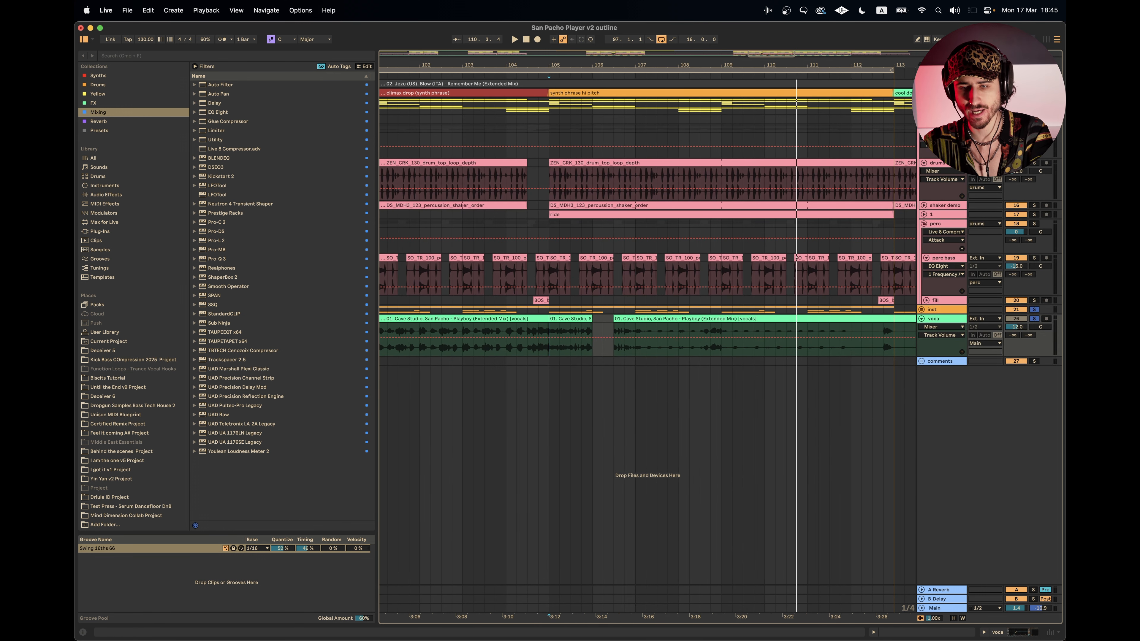
left_click(921, 129)
left_click(921, 102)
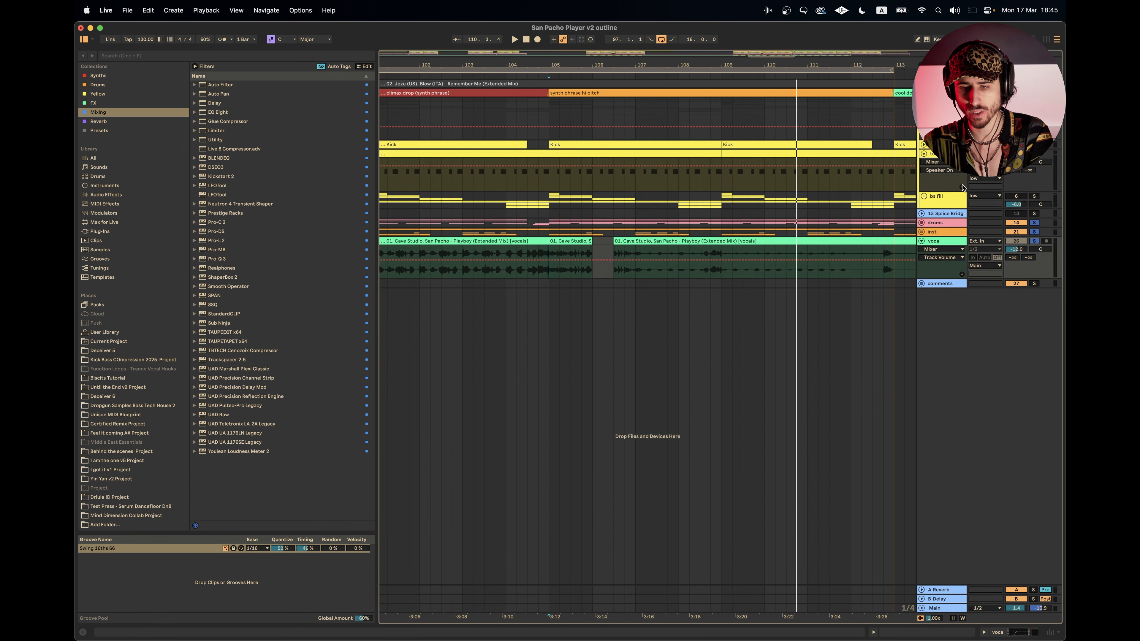
left_click(925, 194)
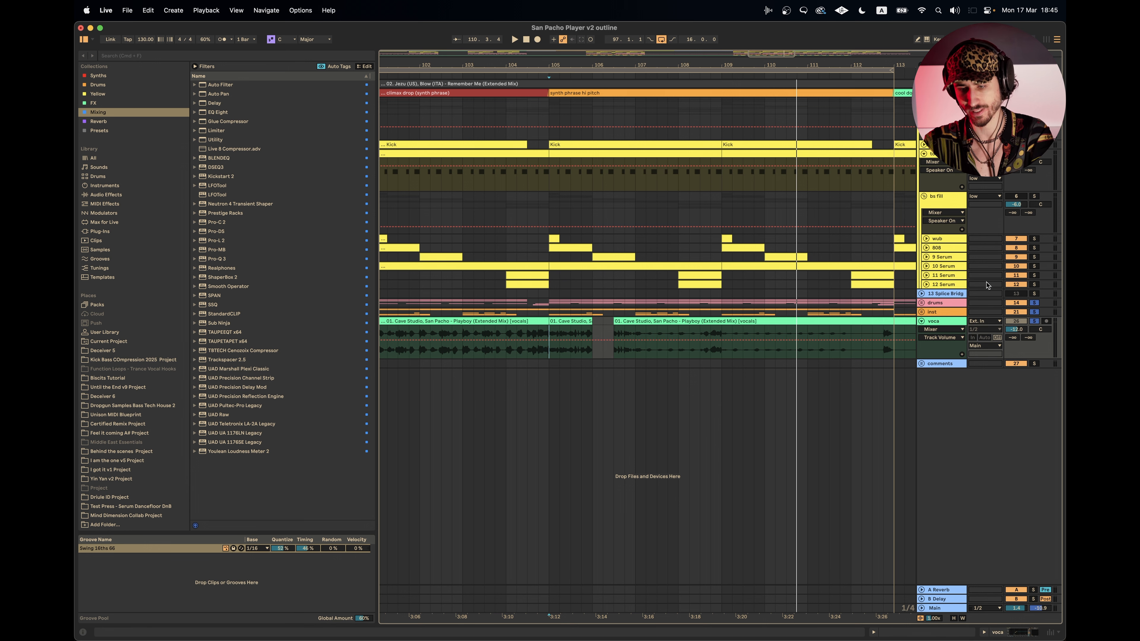
left_click(923, 197)
left_click(924, 154)
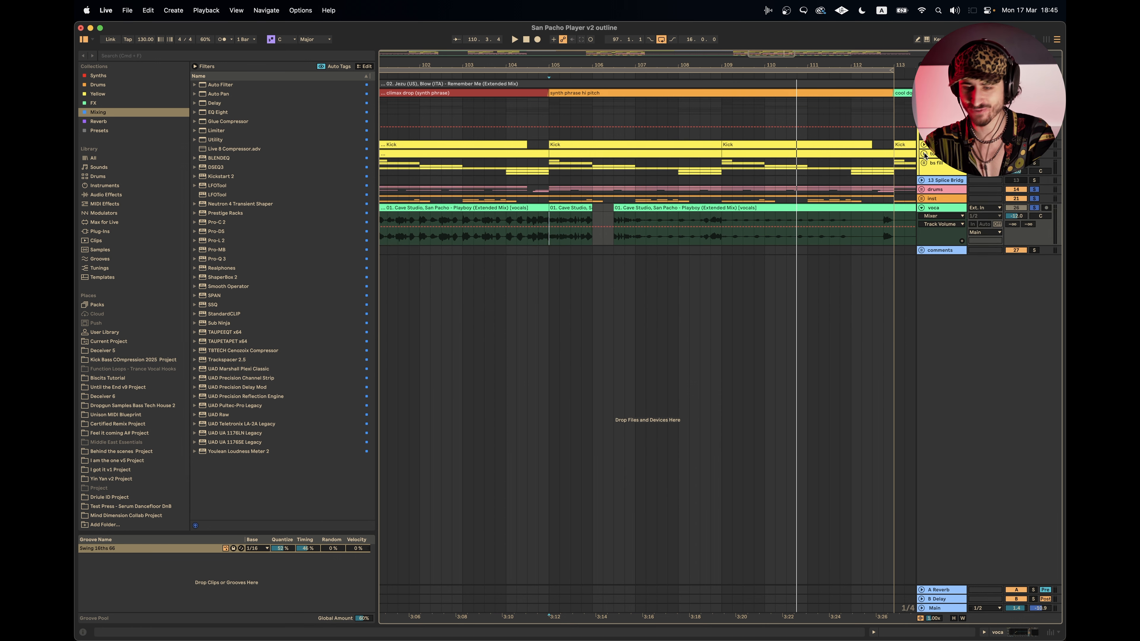
left_click(922, 102)
Step: Mark bars 97 to 113 across the groups, place the insert marker at 105.1.1, and fold the voca track
scroll(604, 142, "down", 5)
left_click_drag(500, 101, 678, 139)
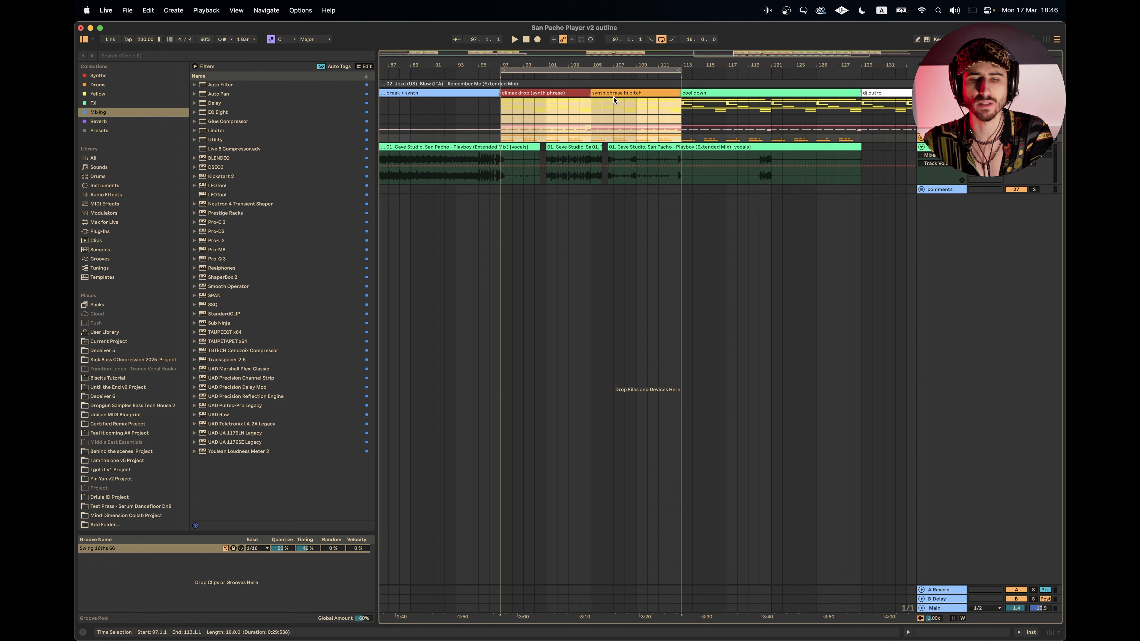
left_click(589, 106)
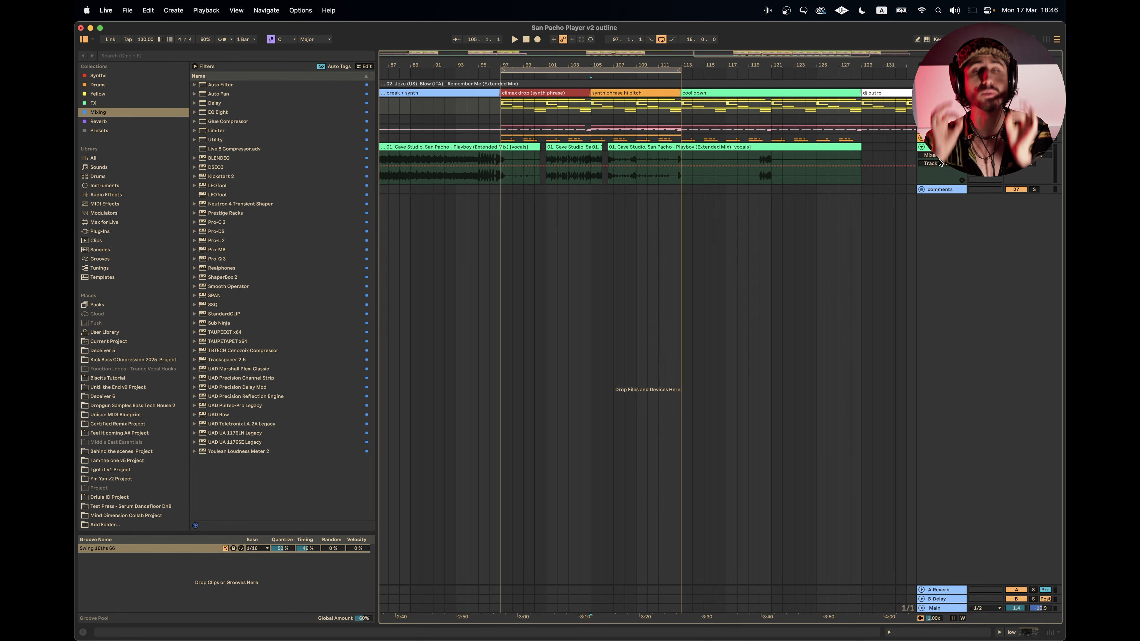
left_click(922, 148)
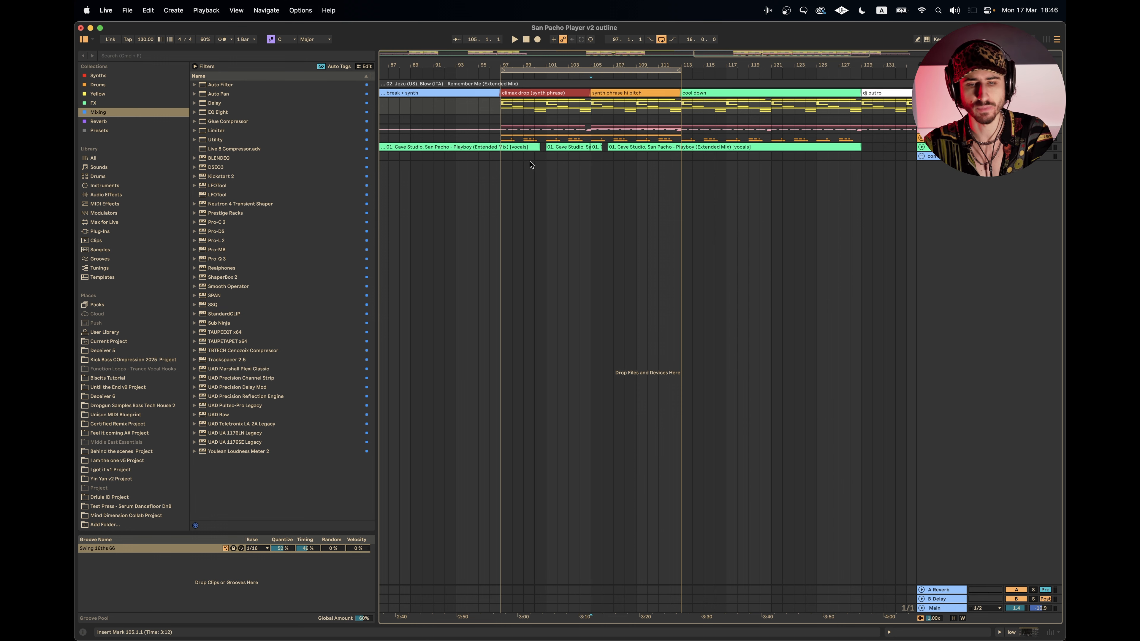
Step: Select 105.1.1 to 113.1.1 across the low, drums and inst groups and set it as the loop range
scroll(475, 137, "up", 5)
scroll(477, 138, "right", 4)
left_click_drag(545, 109, 739, 139)
key("super+l")
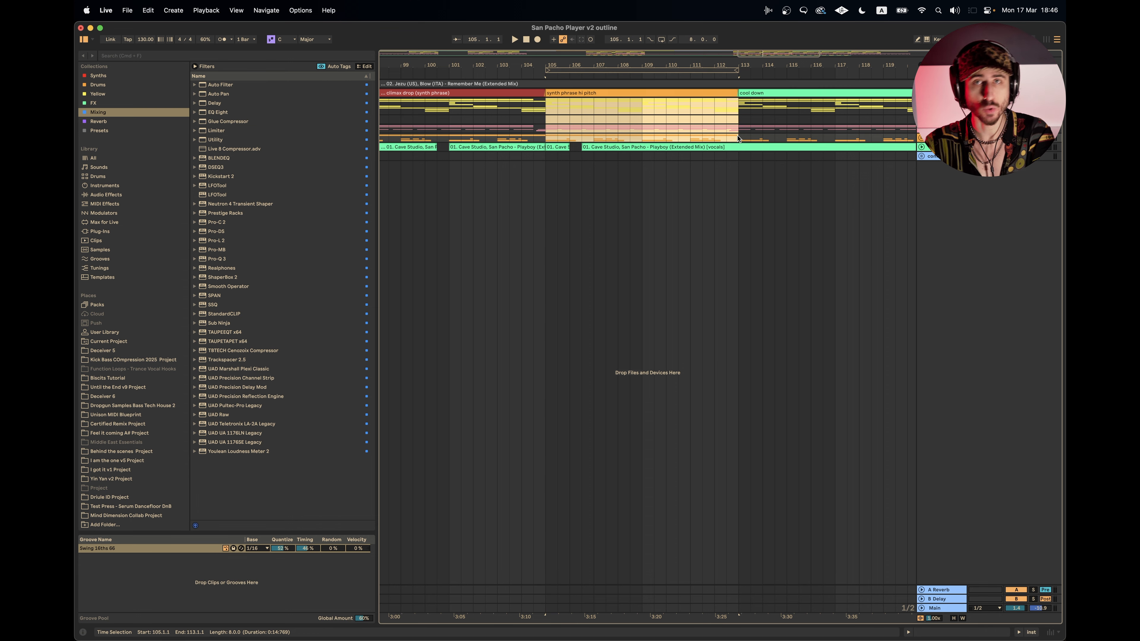
Step: Switch to the Kortex notes and highlight both "Why This Works" points of the "One Groove" rule
key("super+Tab")
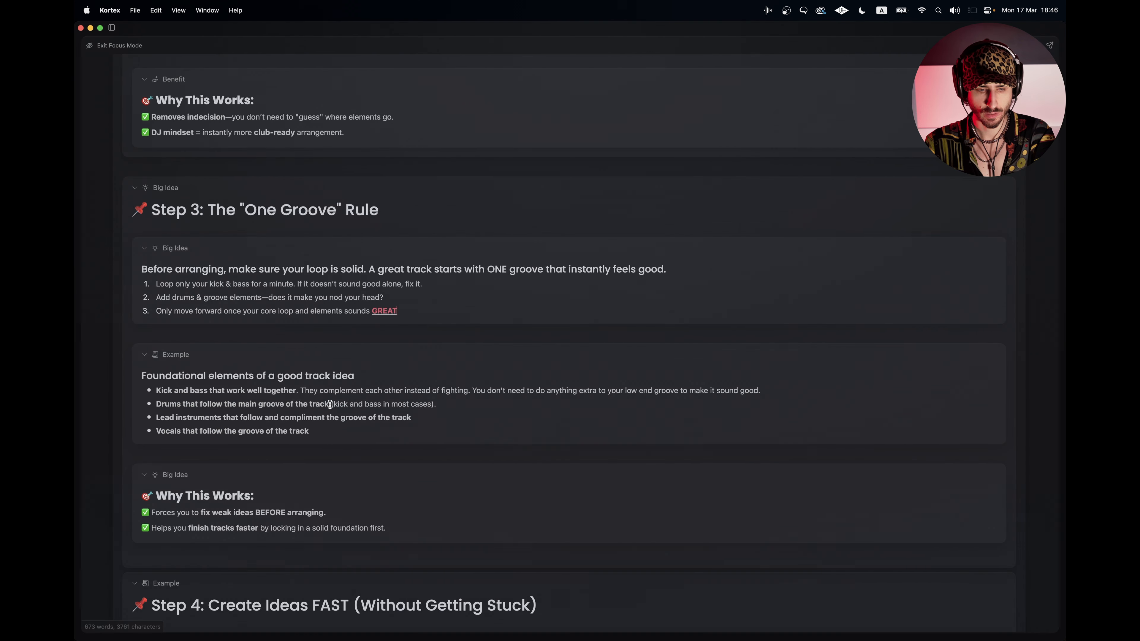
scroll(330, 404, "down", 1)
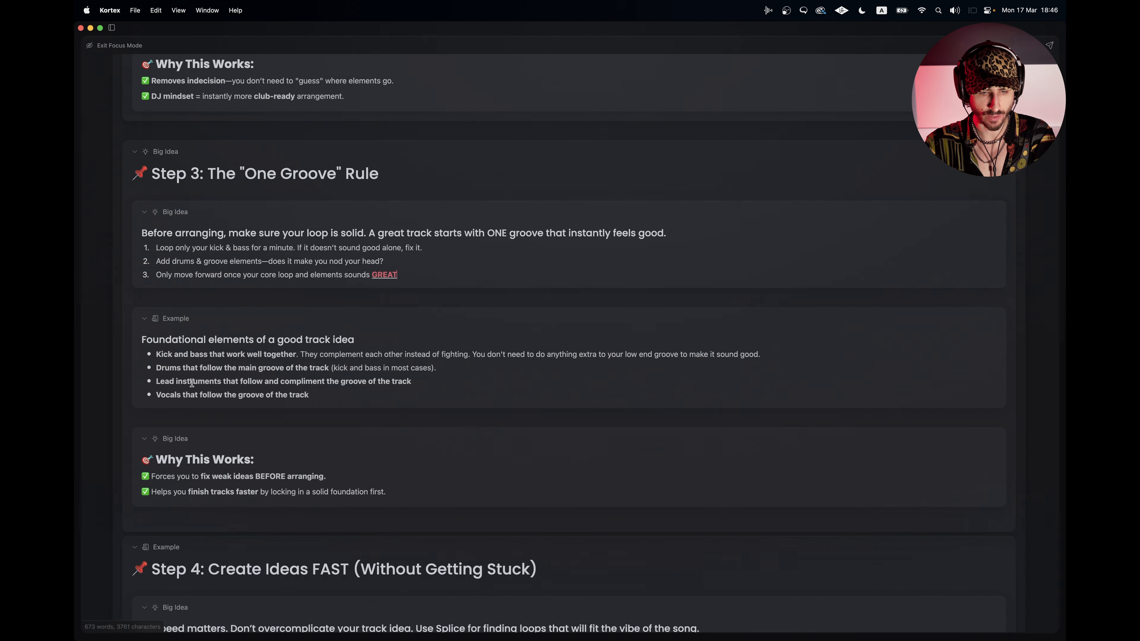
scroll(192, 383, "down", 3)
left_click_drag(155, 331, 412, 357)
left_click(416, 356)
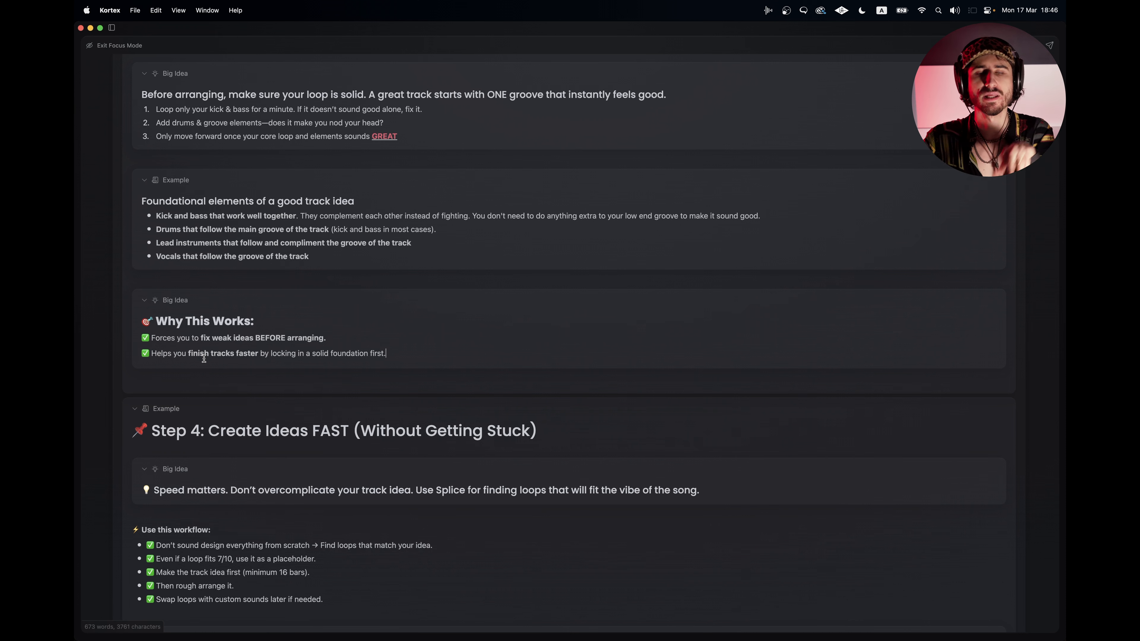
Step: Highlight the points on fixing weak ideas BEFORE arranging and finishing tracks faster with a solid foundation while reading them
left_click_drag(152, 339, 353, 339)
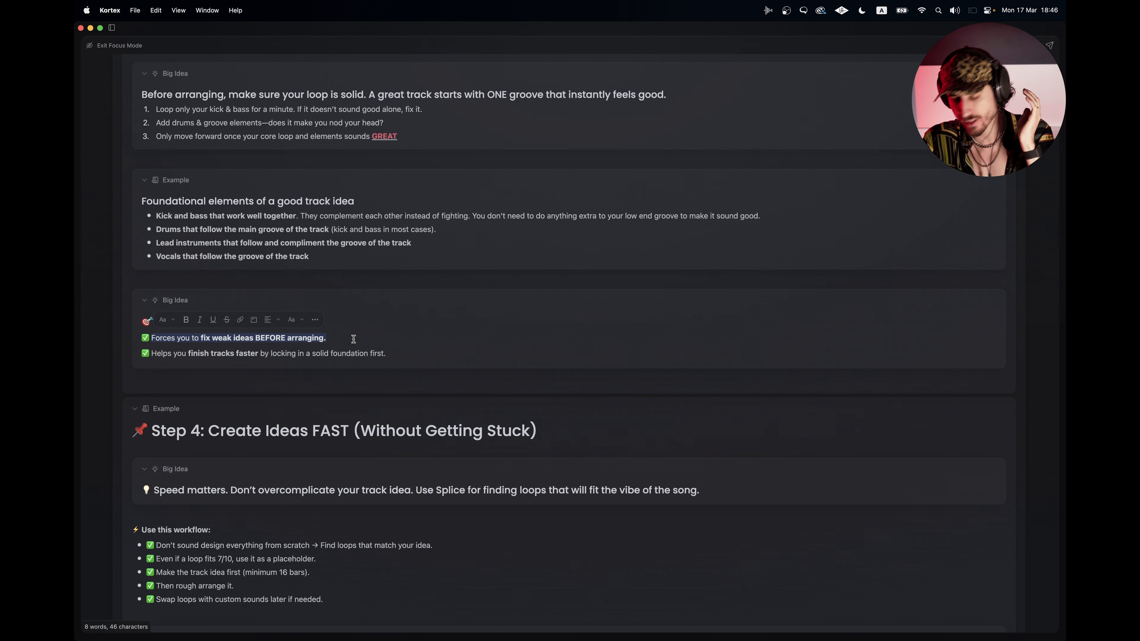
left_click(409, 352)
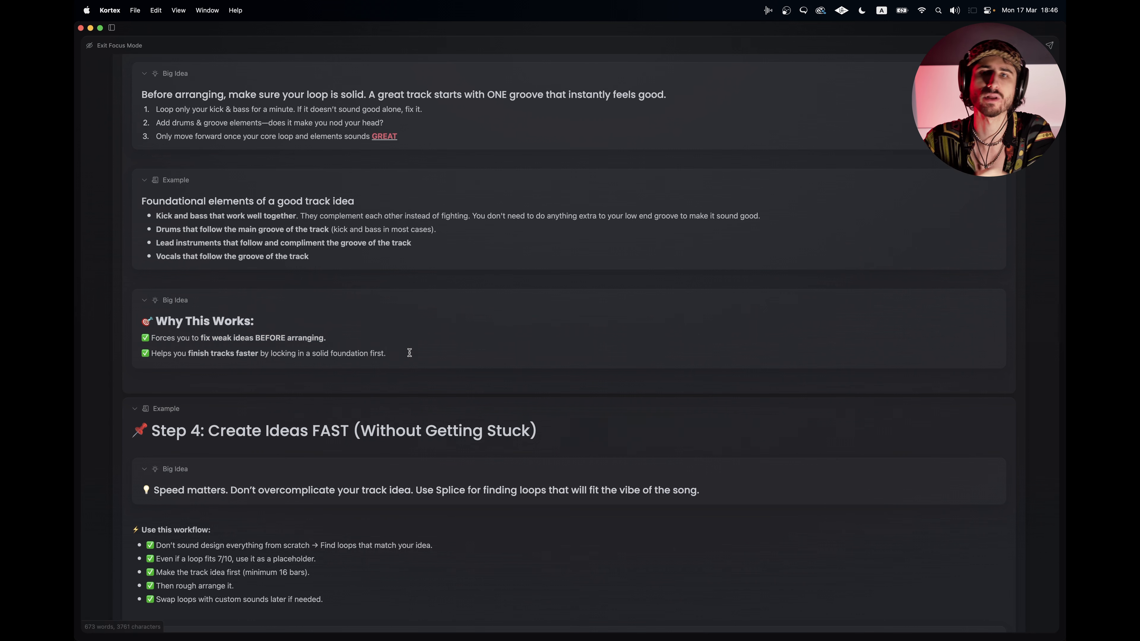
left_click_drag(410, 352, 154, 340)
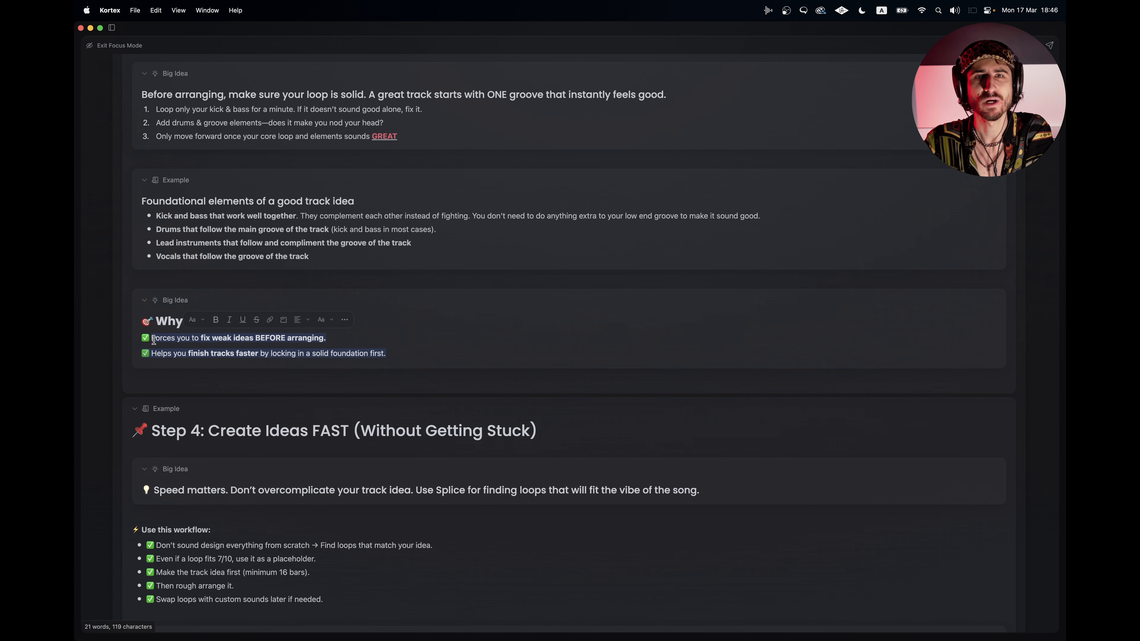
key("Right")
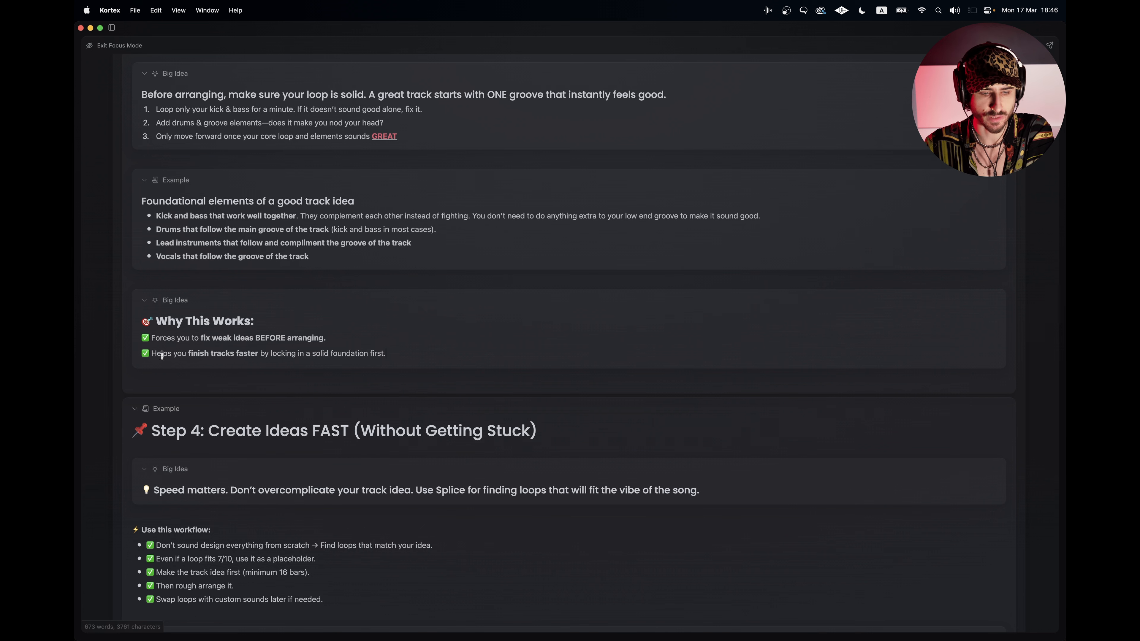
left_click_drag(151, 354, 188, 354)
left_click_drag(219, 354, 360, 356)
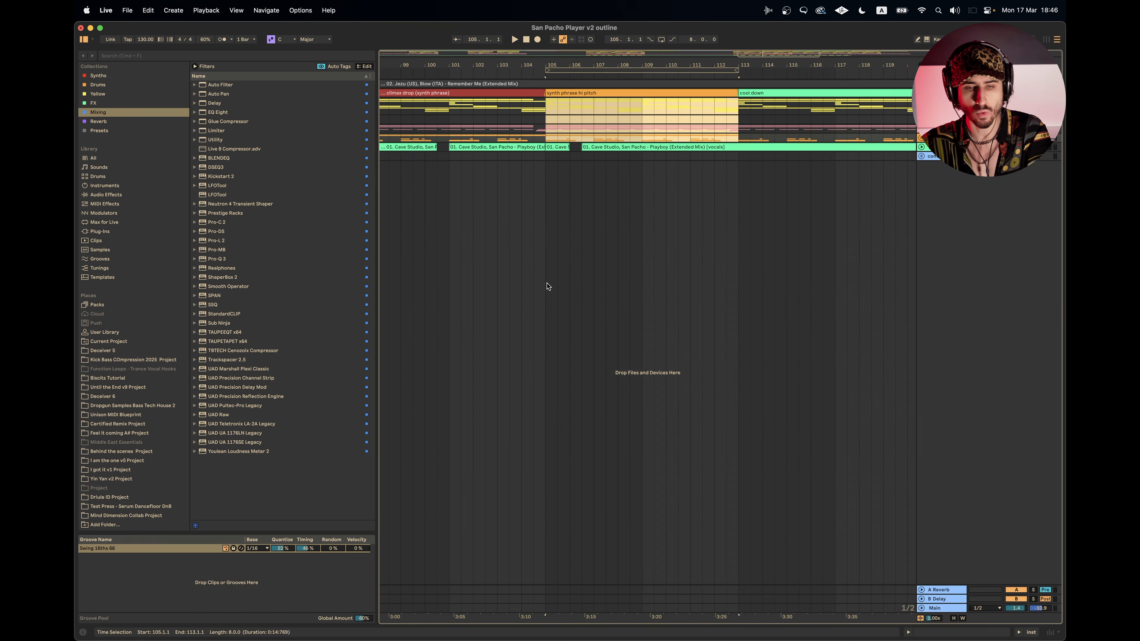
Step: In Ableton Live, select 97.1.1 to 113.1.1 across the folded groups and view it against the whole arrangement
scroll(545, 286, "up", 3)
left_click_drag(451, 109, 645, 136)
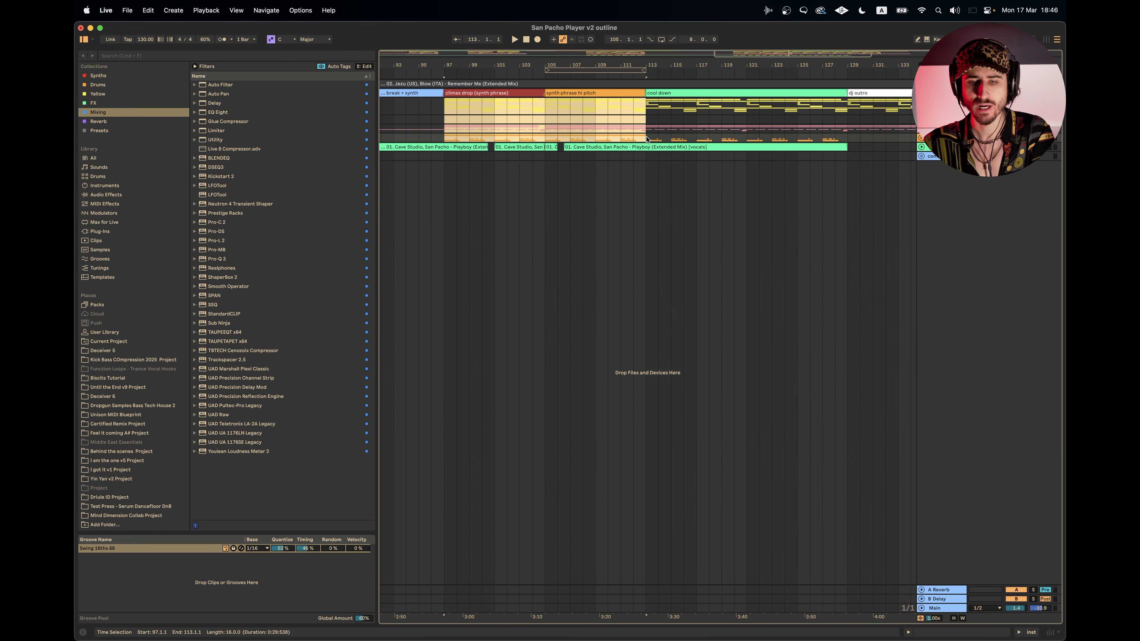
scroll(645, 137, "down", 3)
scroll(683, 141, "down", 4)
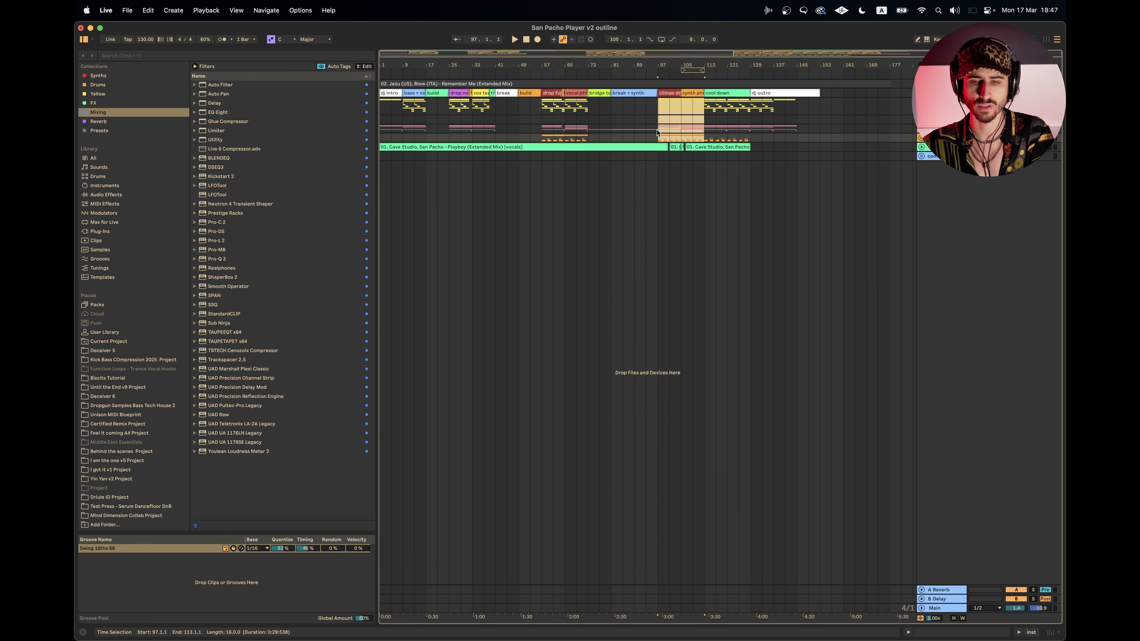
Step: Switch to the Kortex notes and move on to the "Step 4: Create Ideas FAST (Without Getting Stuck)" section
key("super+Tab")
scroll(395, 329, "down", 5)
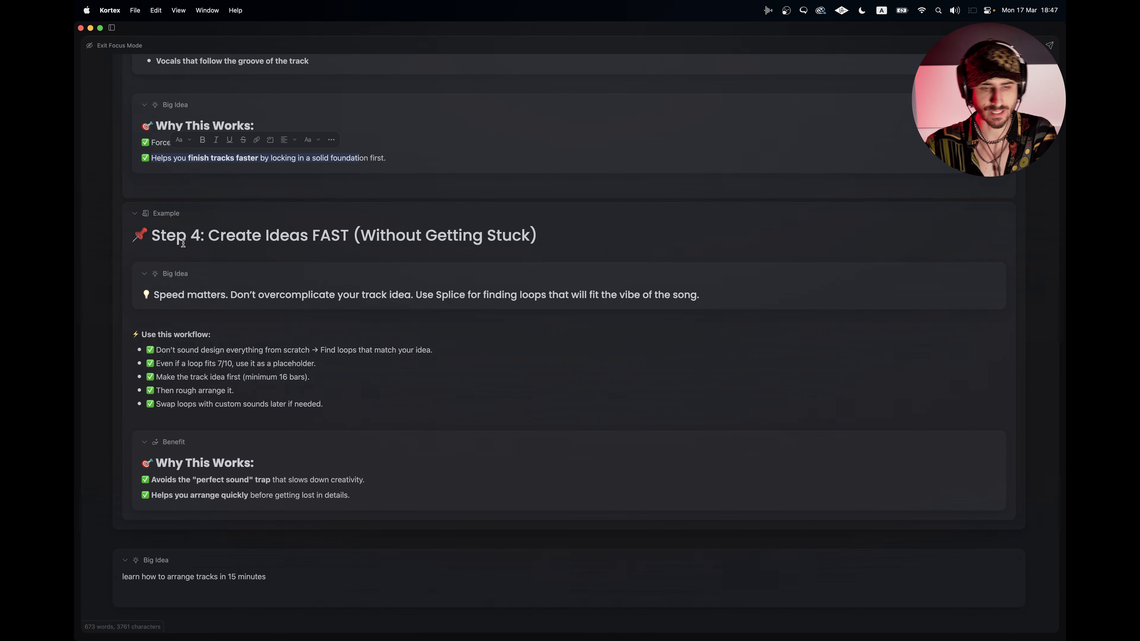
left_click(156, 247)
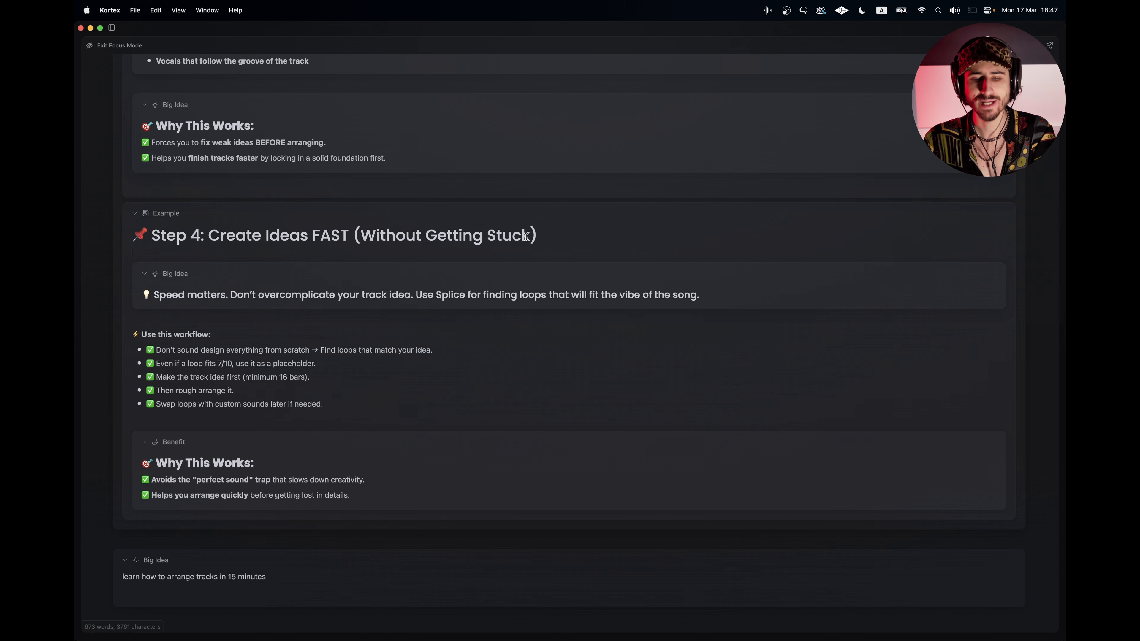
Step: Switch to Ableton Live, select 97.1.1 to 113.1.1 across the folded groups and set it as the loop range
key("super+Tab")
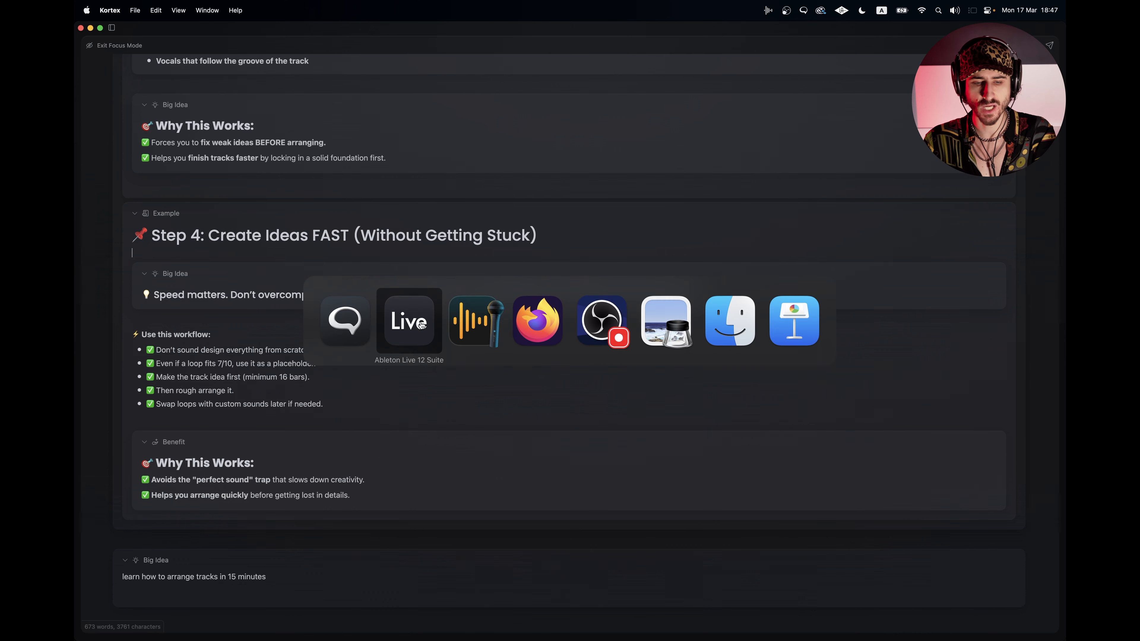
scroll(610, 195, "right", 5)
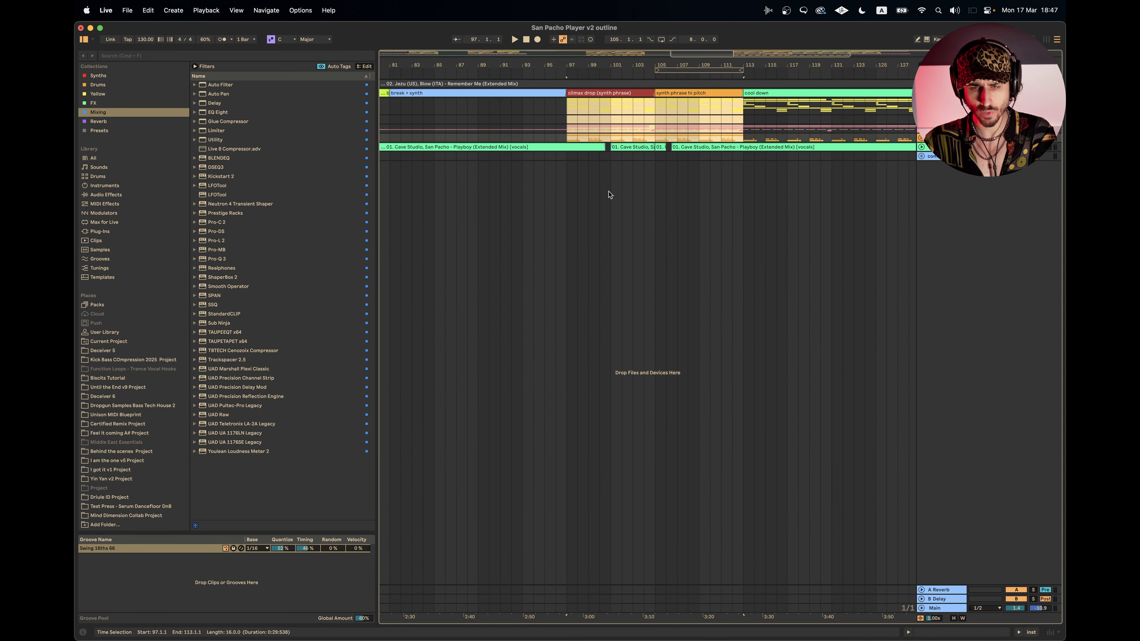
scroll(648, 156, "up", 5)
scroll(648, 155, "right", 2)
left_click_drag(445, 104, 771, 139)
key("super+l")
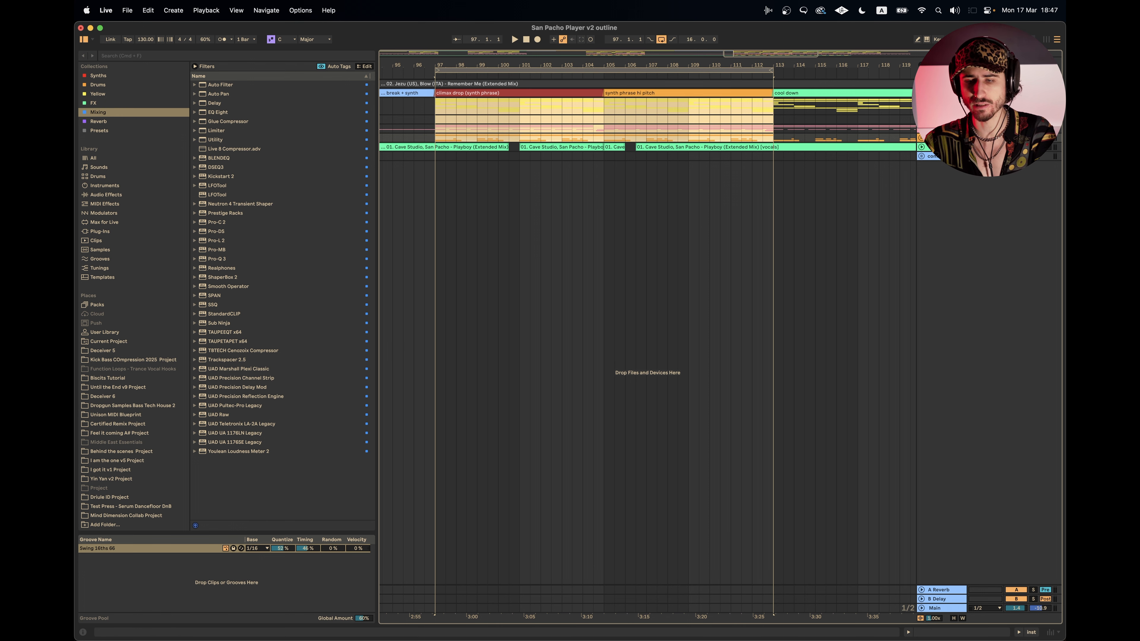
Step: Unfold the low group with its tom and bs fill tracks, and select 97.1.1 to 113.1.1 across the bs fill subgroup
left_click(922, 102)
left_click(936, 164)
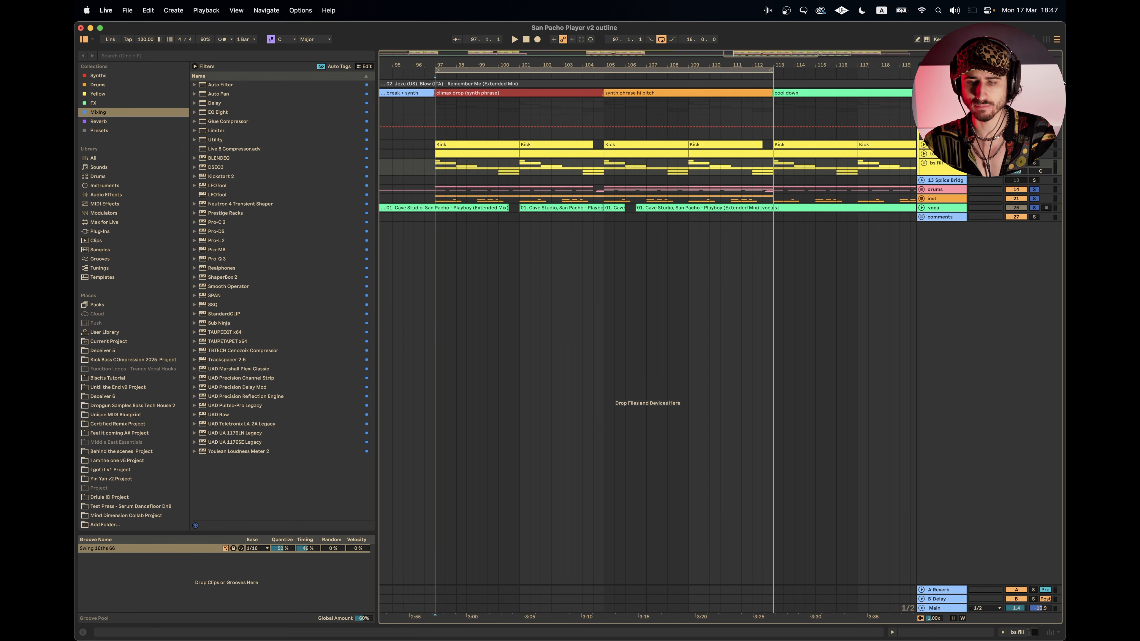
left_click(925, 153)
left_click(925, 197)
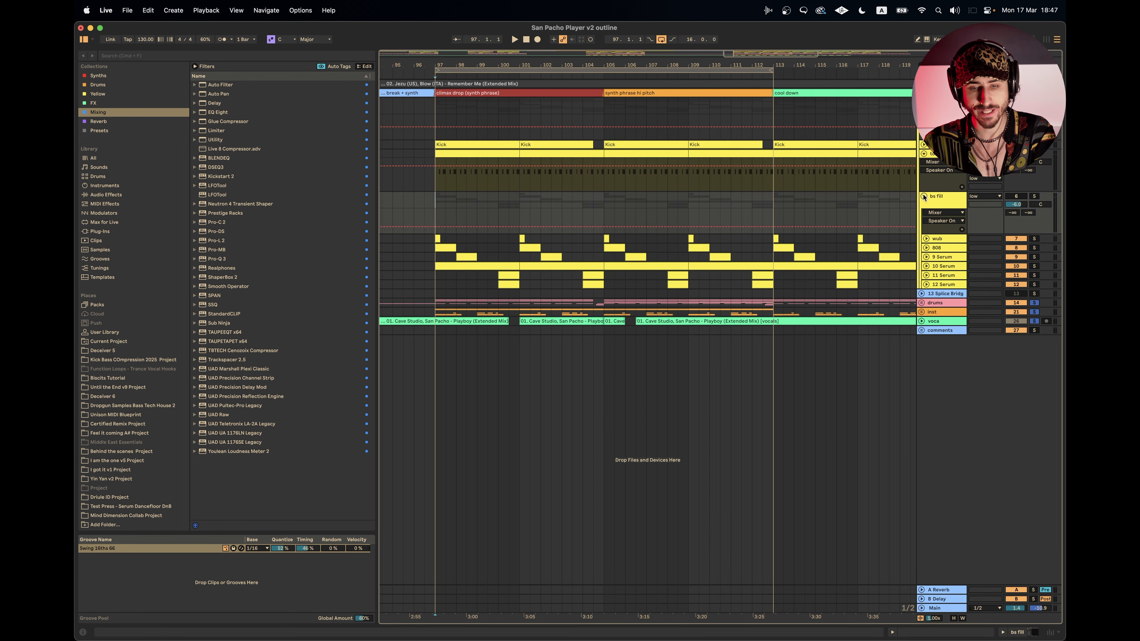
scroll(519, 237, "up", 2)
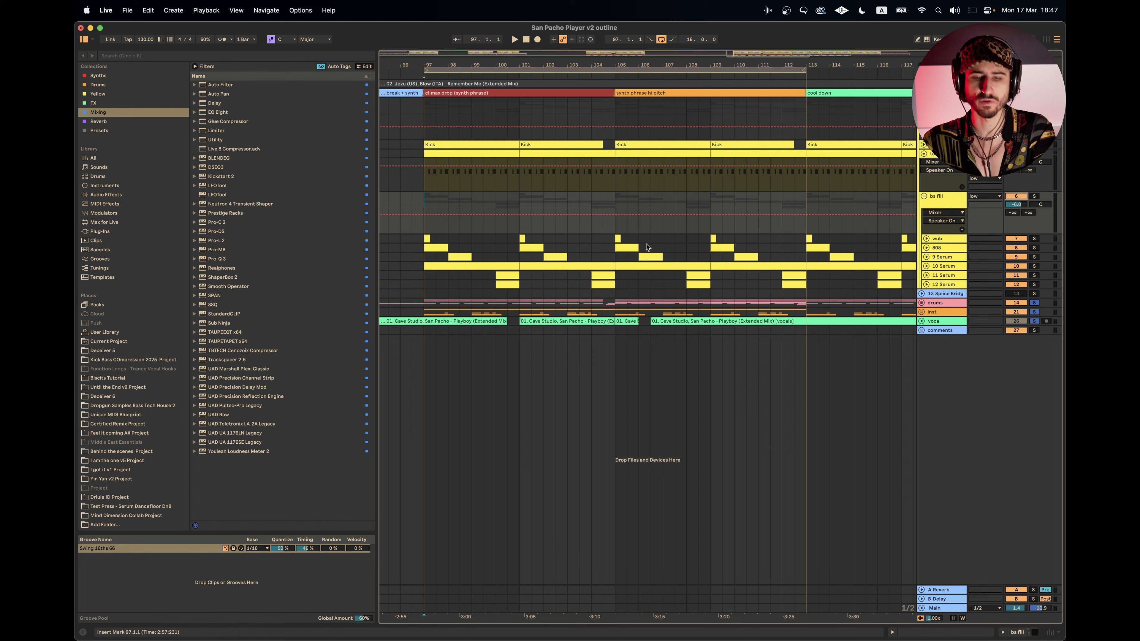
left_click_drag(426, 197, 802, 295)
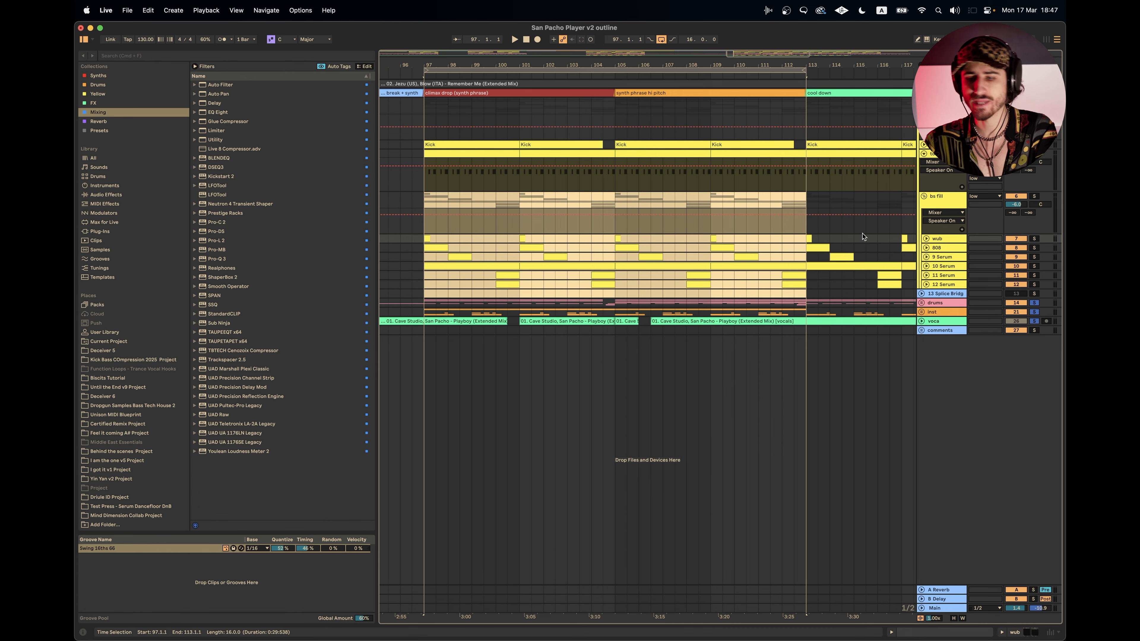
Step: Fold the bs fill and tom tracks again and select 97.1.1 to 113.1.1 across kick, tom and bs fill
key("u")
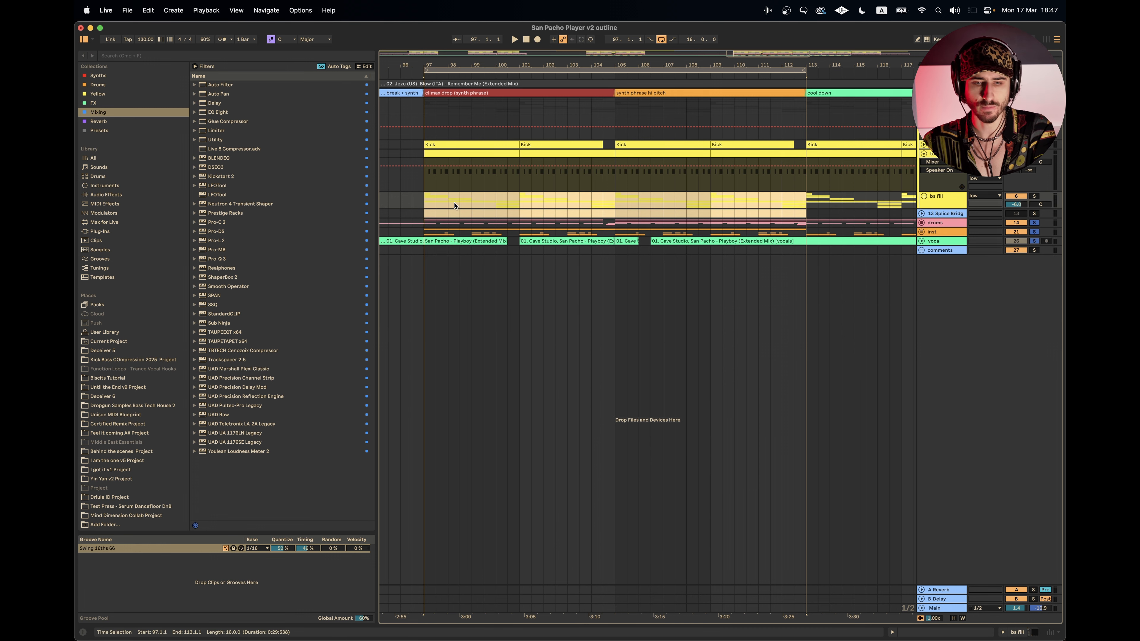
key("Up")
left_click(923, 155)
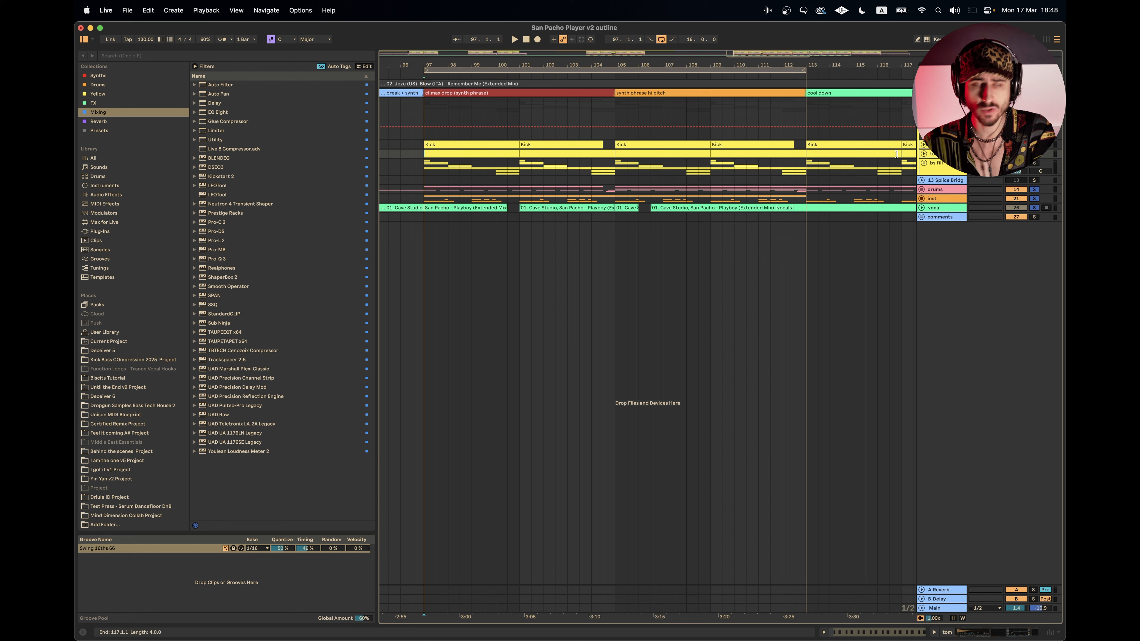
left_click_drag(425, 170, 809, 136)
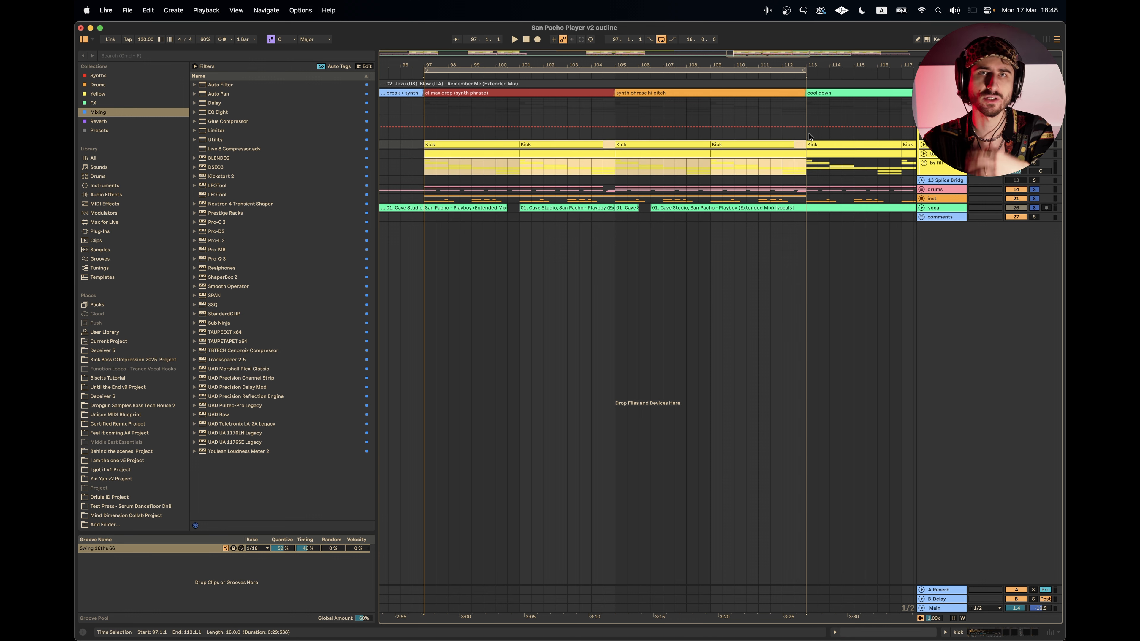
Step: Solo and unfold the kick and tom tracks, and play them from 97.1.1
left_click(424, 169)
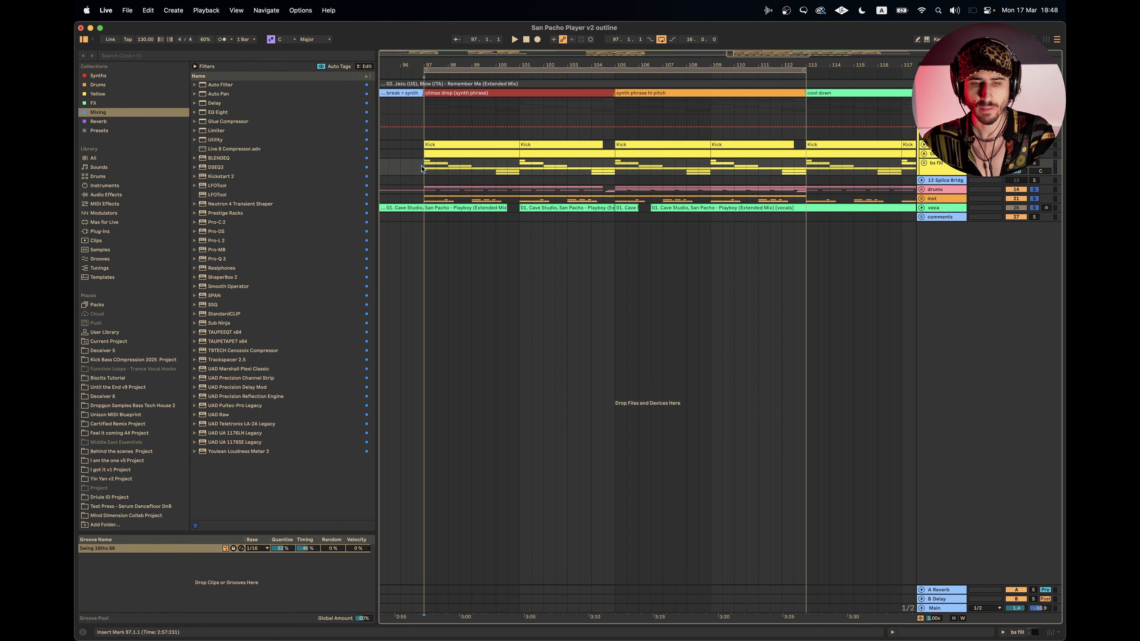
left_click(1035, 102)
left_click(1034, 144)
left_click(1034, 154)
left_click(925, 154)
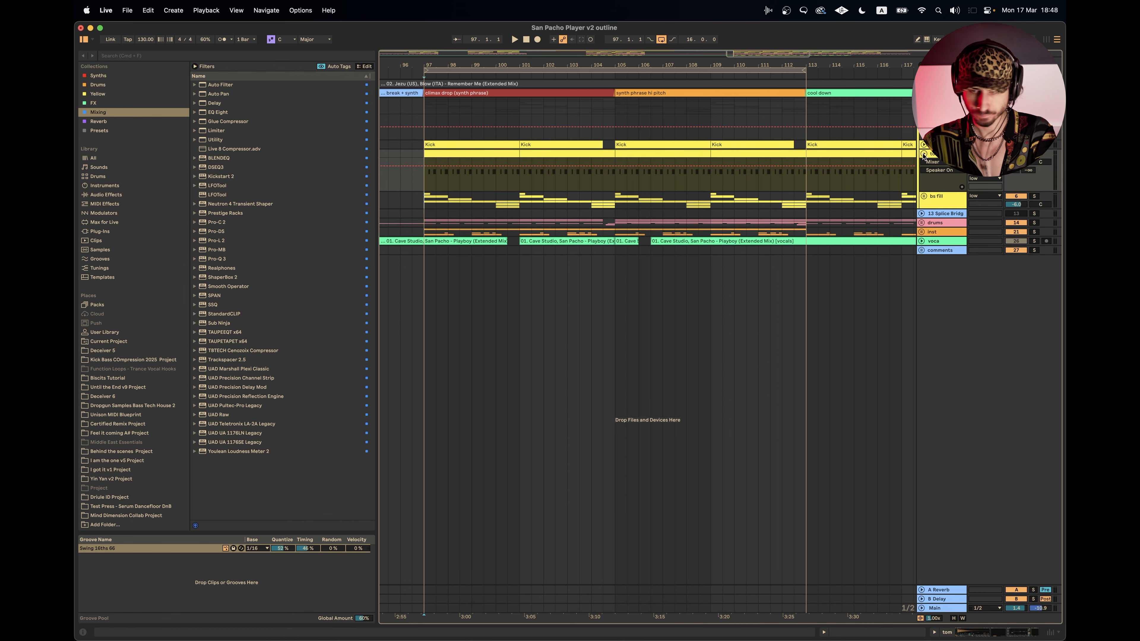
left_click(924, 145)
left_click(424, 219)
key("space")
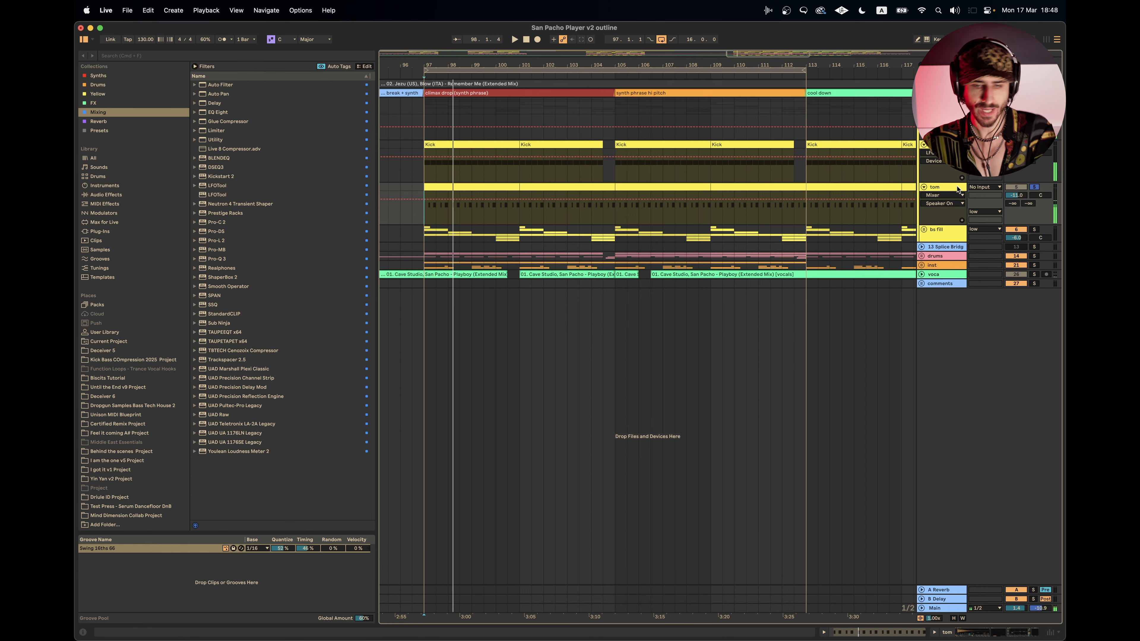
Step: Add bs fill to the solo, play it with kick and tom from 97.1.1, and fold the low group
left_click(1034, 230)
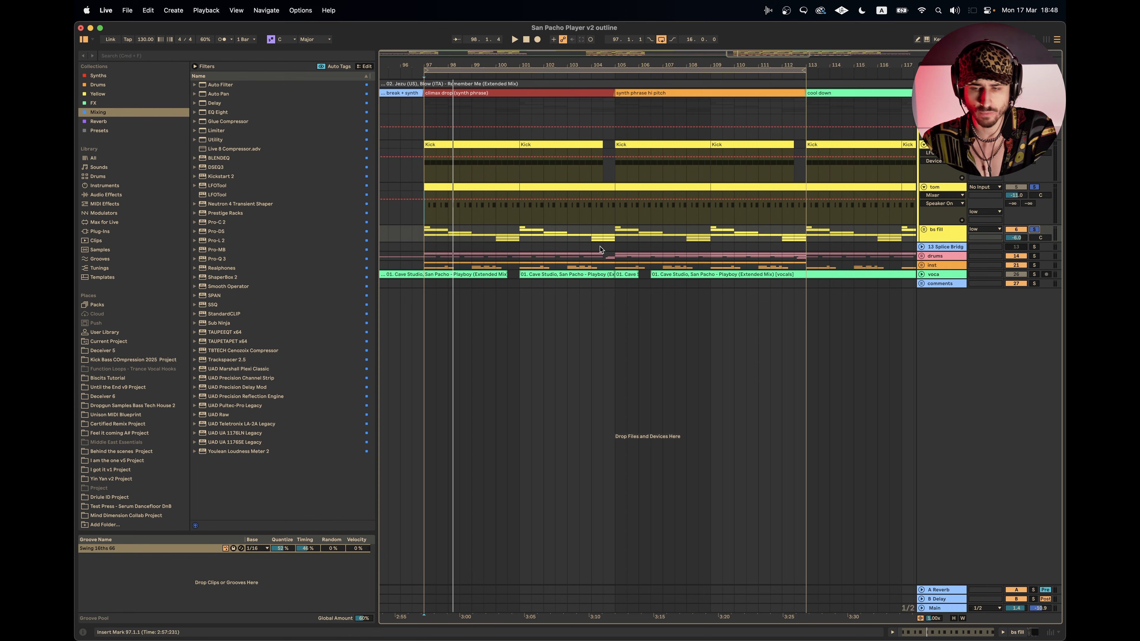
key("Right")
left_click_drag(425, 321, 805, 266)
left_click(924, 230)
left_click(924, 187)
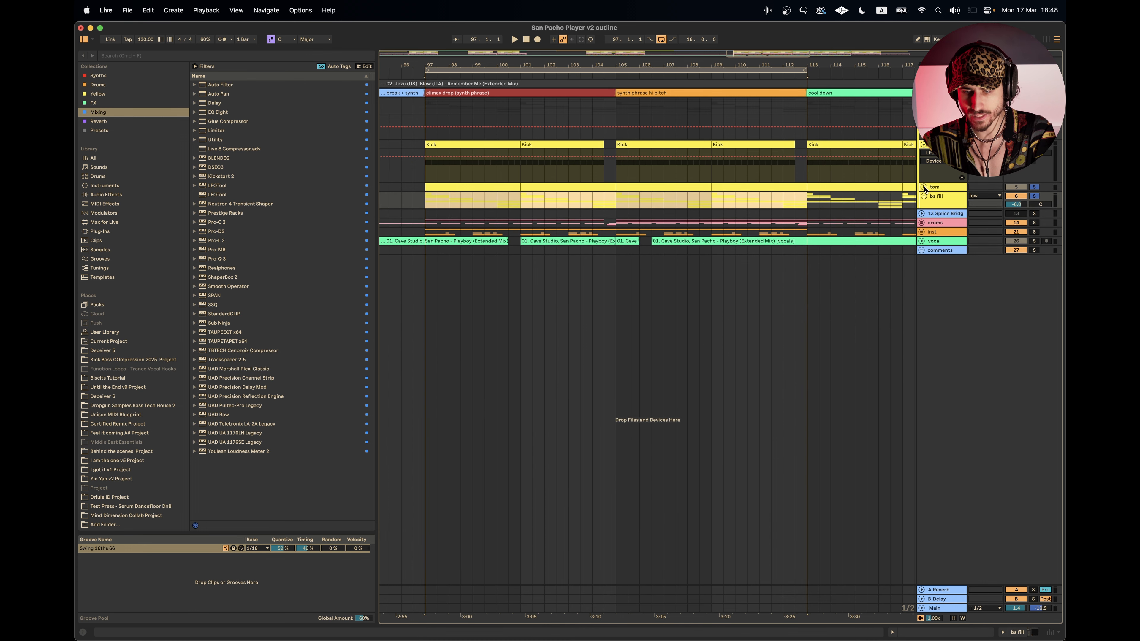
left_click(924, 144)
key("space")
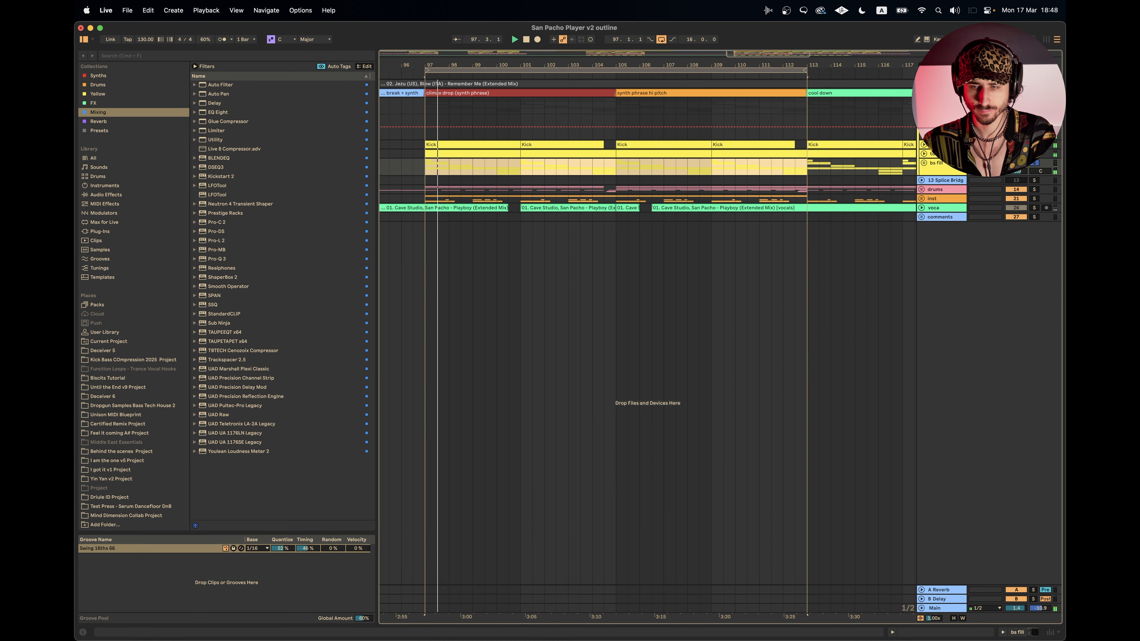
left_click(922, 102)
key("space")
key("space")
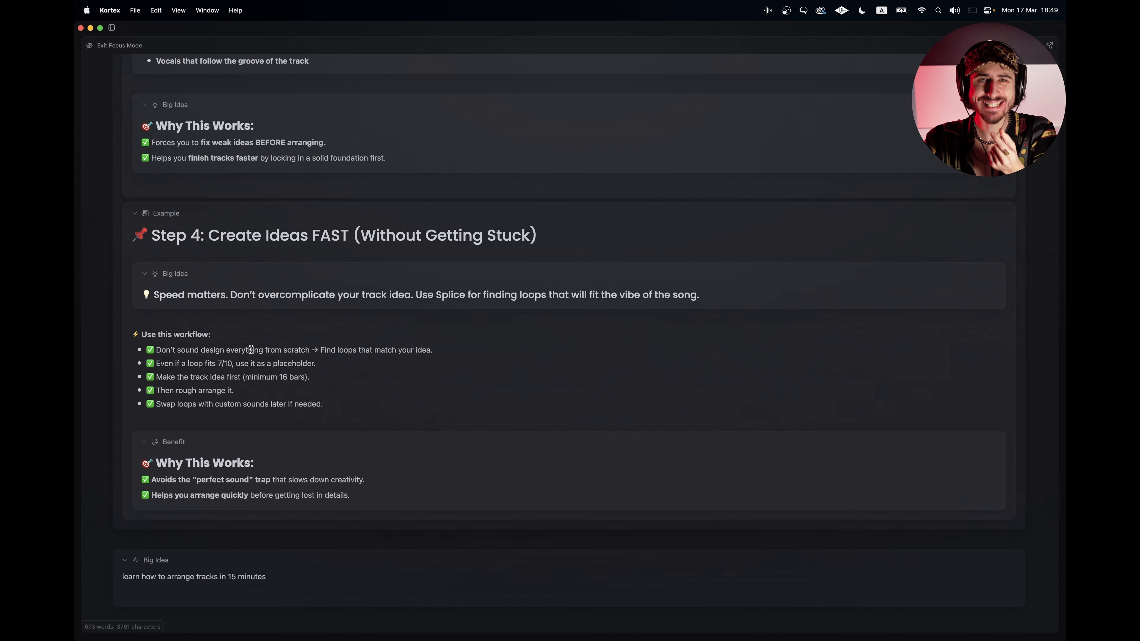
Step: In the Kortex notes, highlight the workflow point on finding loops instead of sound designing from scratch, and return to Ableton Live
double_click(158, 350)
left_click_drag(184, 350, 447, 349)
key("super+Tab")
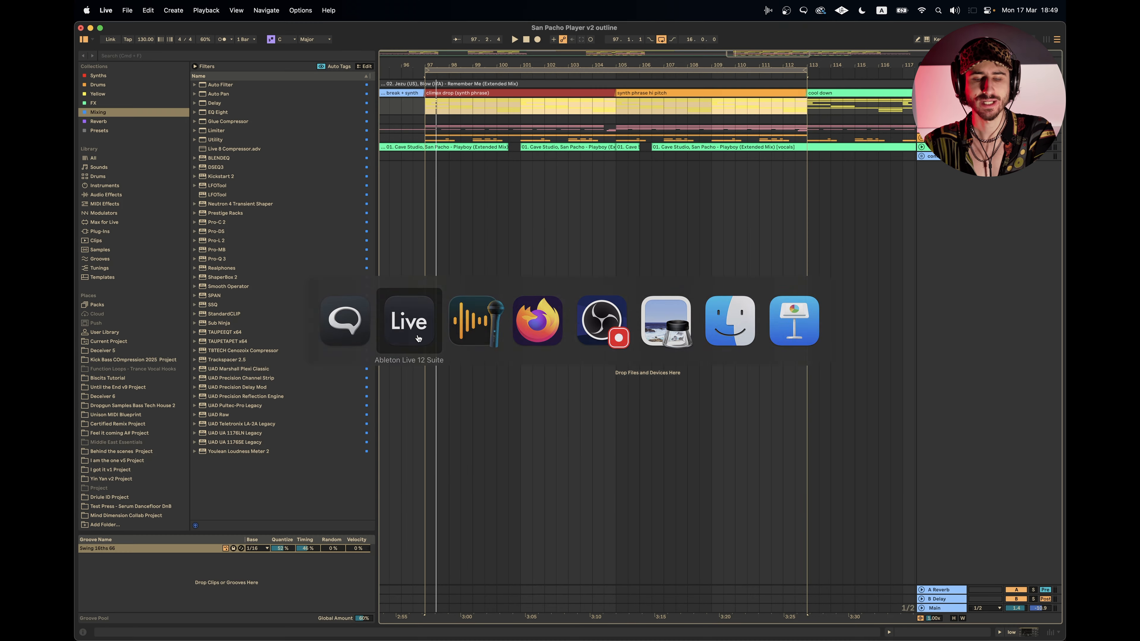
Step: Unfold the inst group and its synth_loop_sonar track, solo that track and play it from 97.1.1
left_click(922, 137)
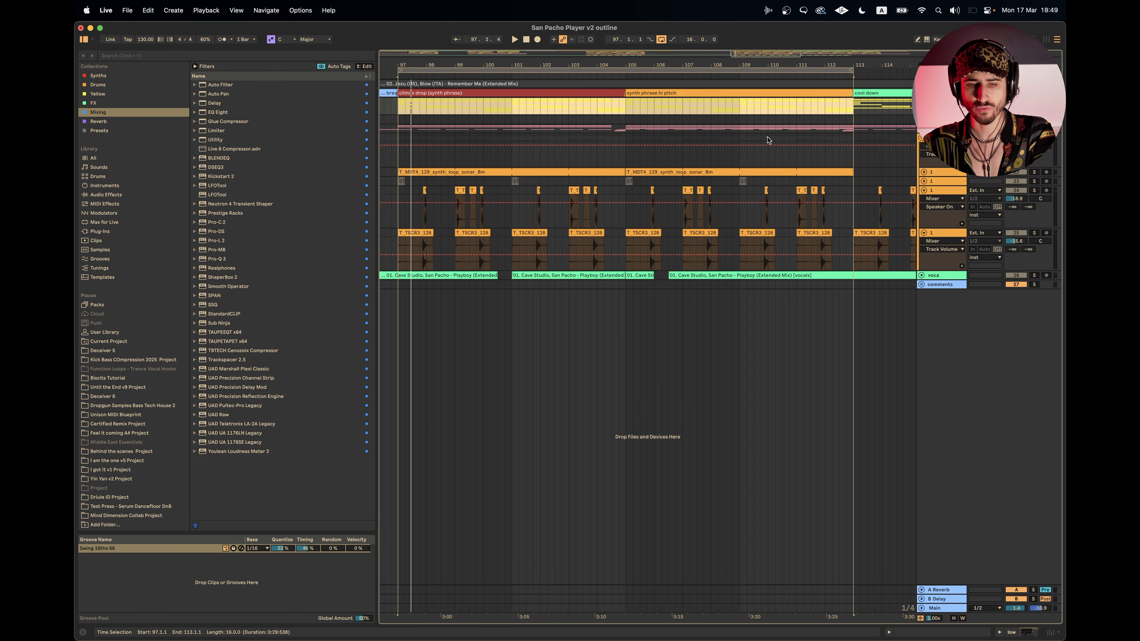
scroll(769, 140, "left", 2)
left_click(924, 172)
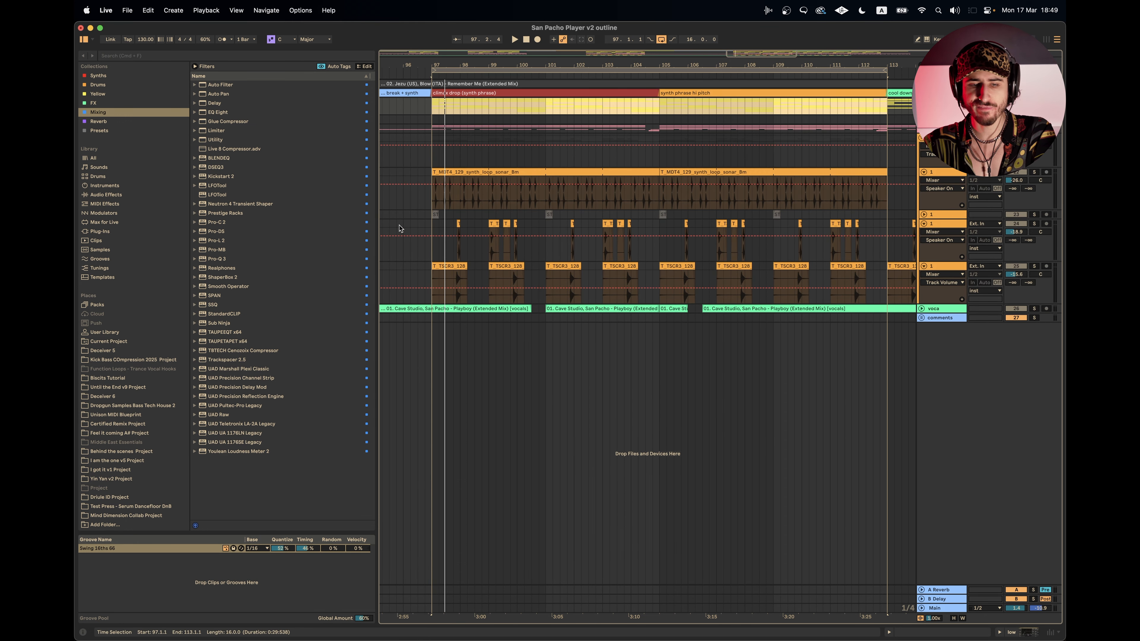
left_click(432, 199)
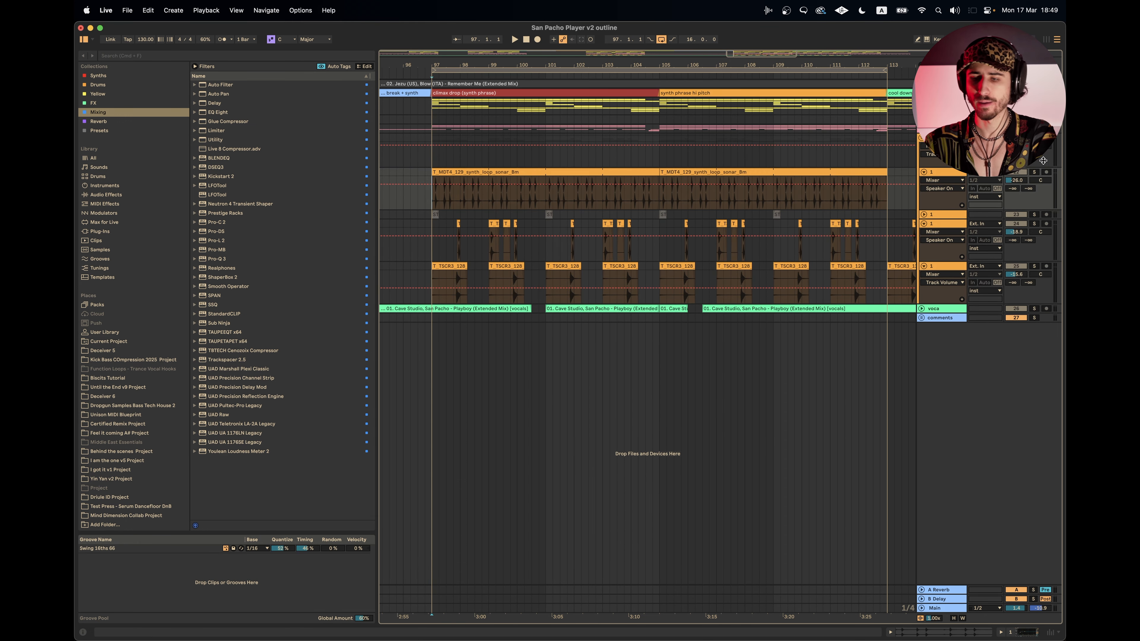
key("space")
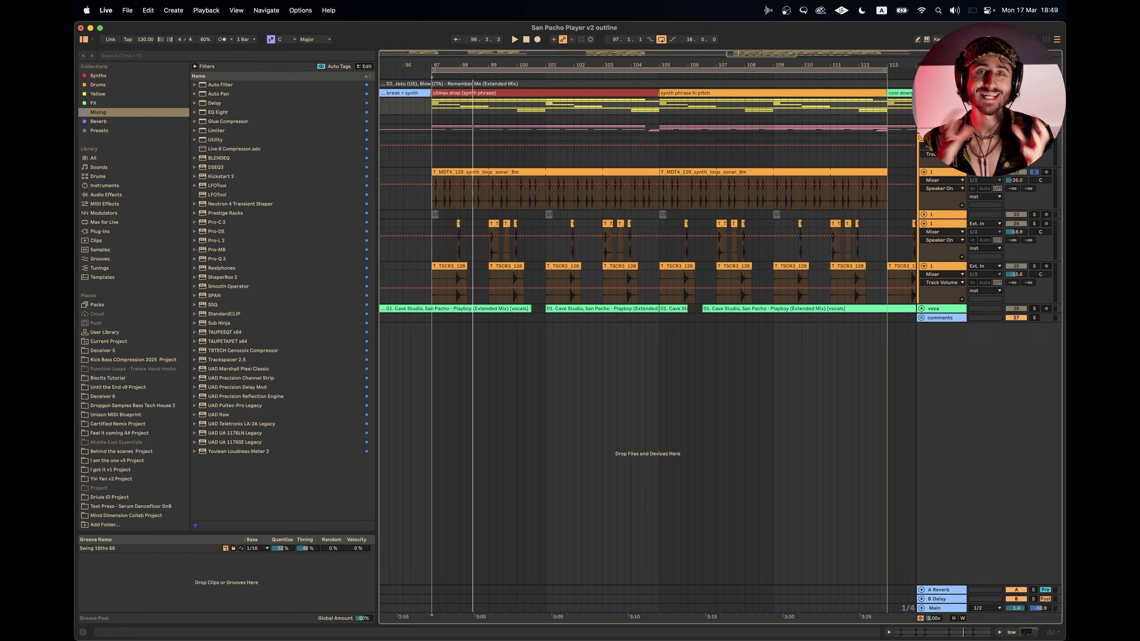
key("space")
key("space")
key("space")
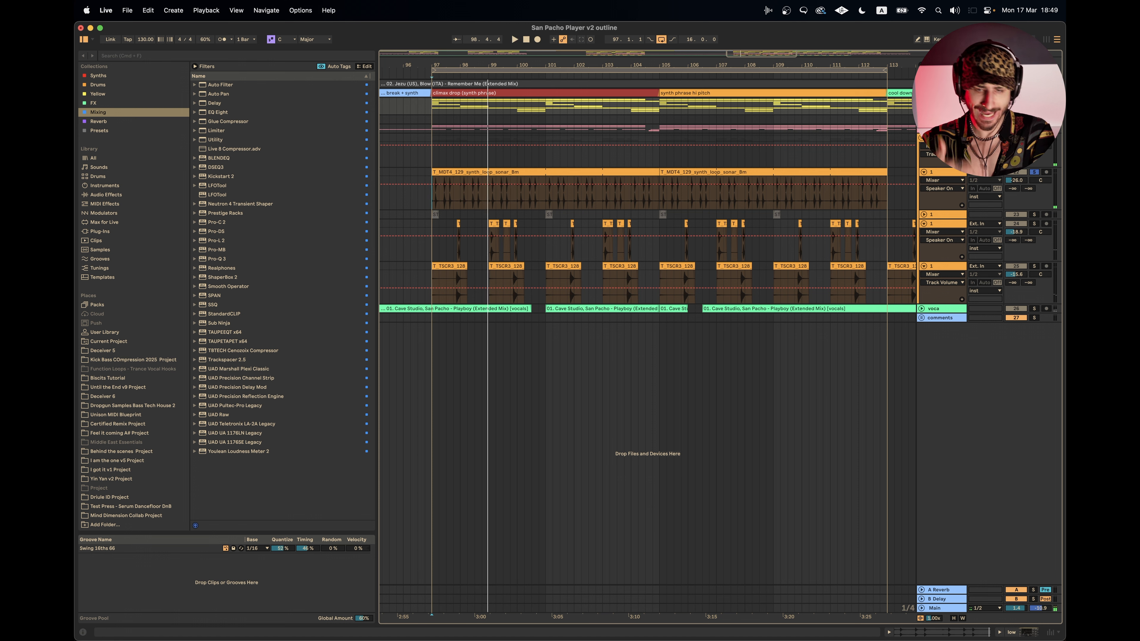
key("space")
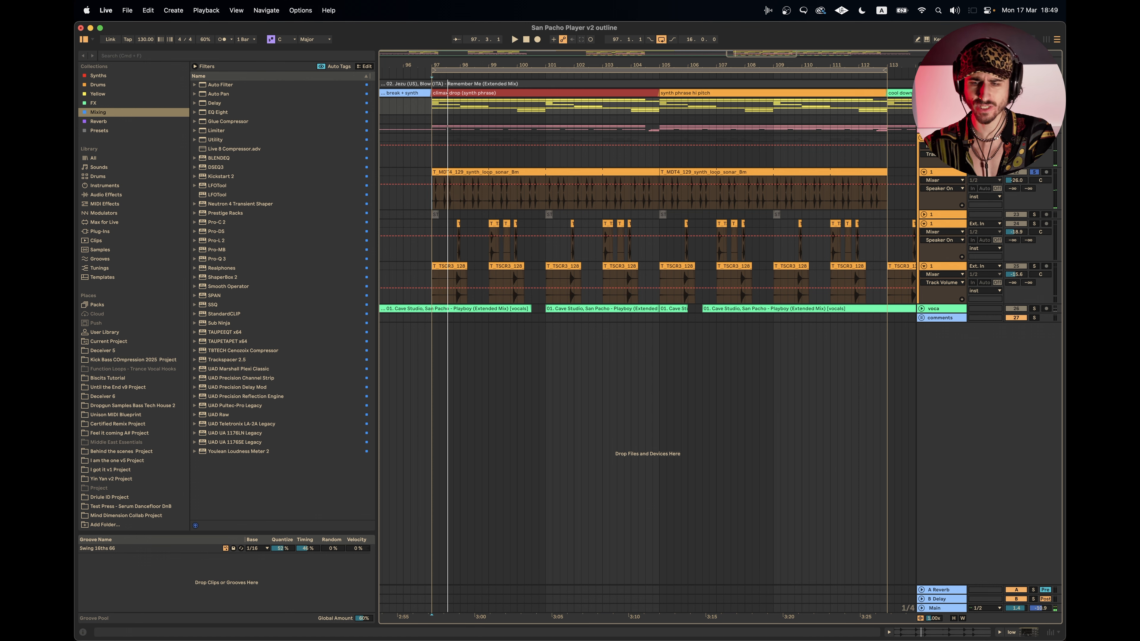
Step: Solo the drums group together with the synth loop and play the start of the climax drop
left_click(1034, 129)
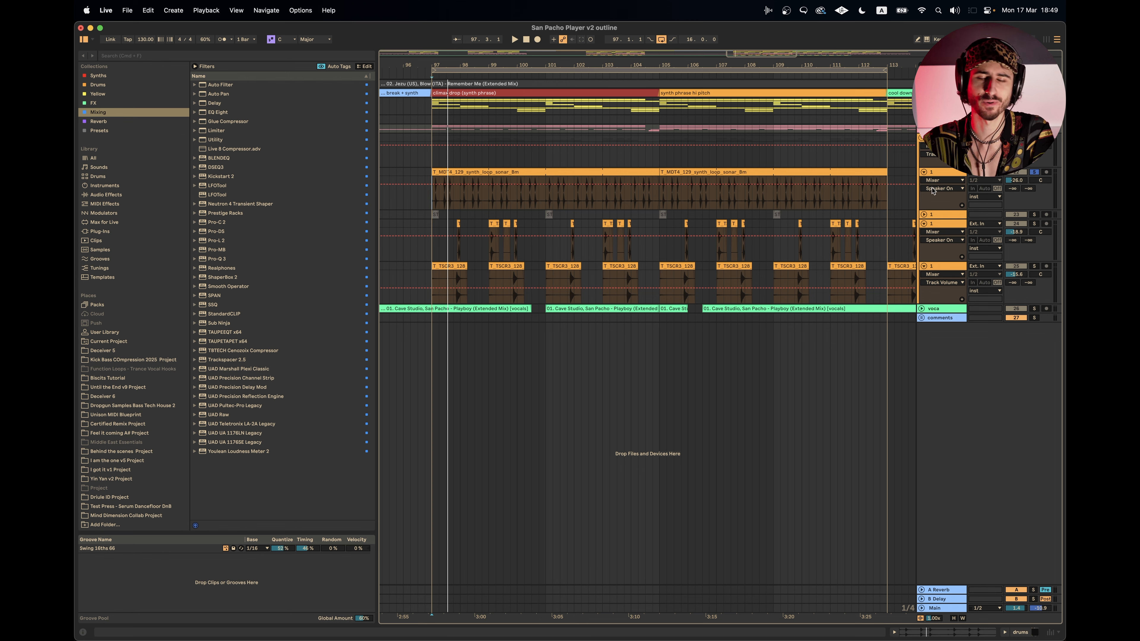
key("space")
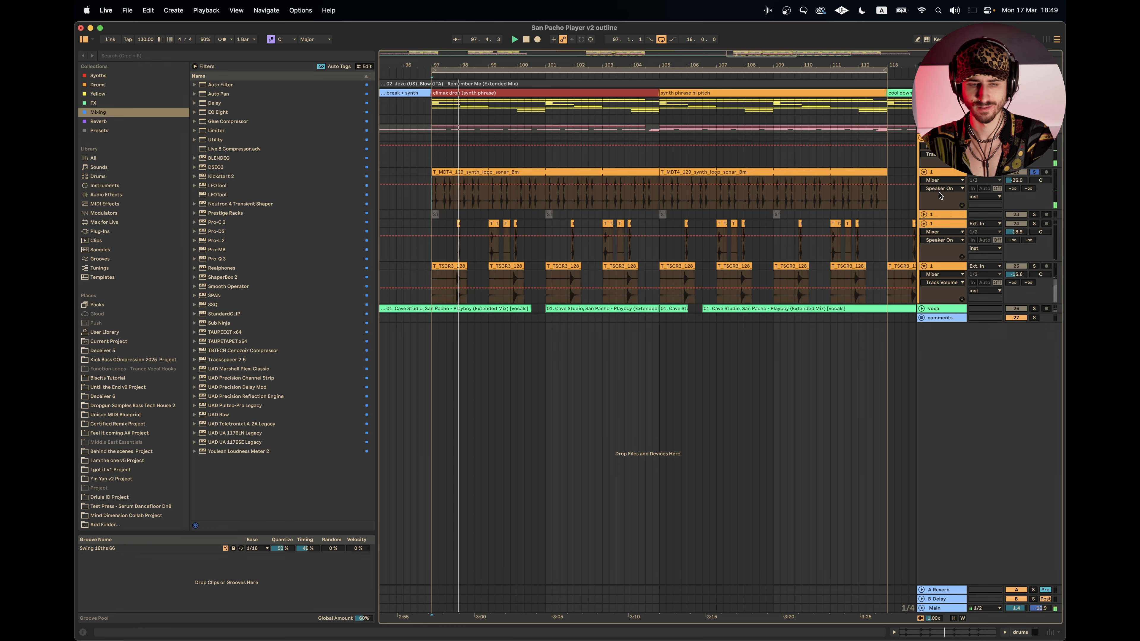
scroll(467, 256, "up", 4)
scroll(467, 256, "left", 2)
key("space")
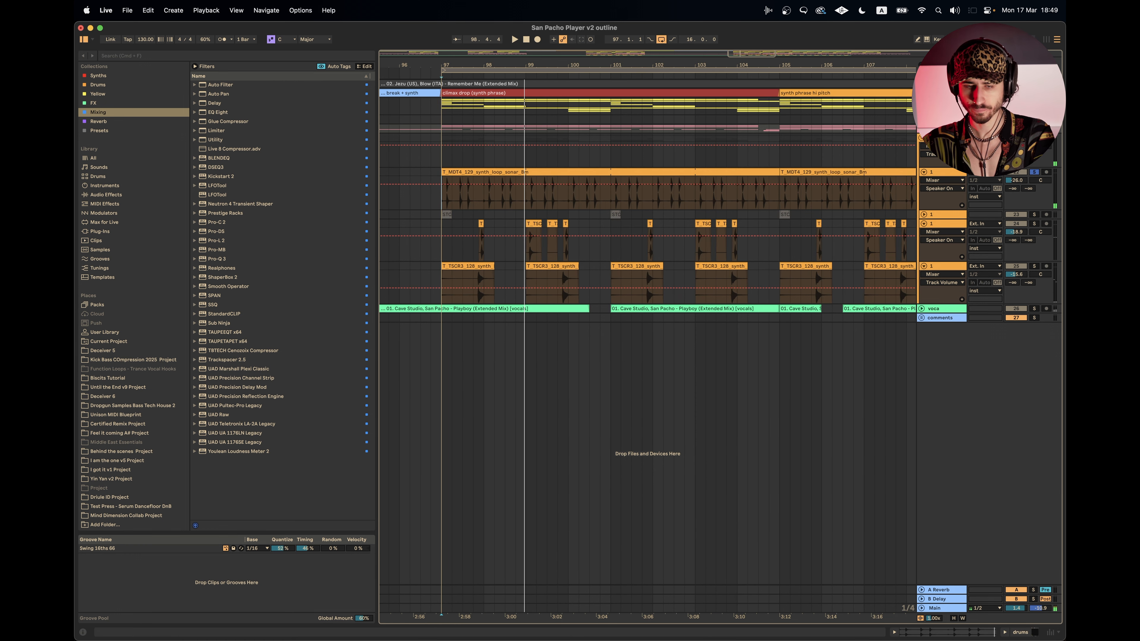
Step: Solo the inst track with the short chopped synth clips, set its volume to -18.0 dB and play it from 97.3.1
left_click(449, 248)
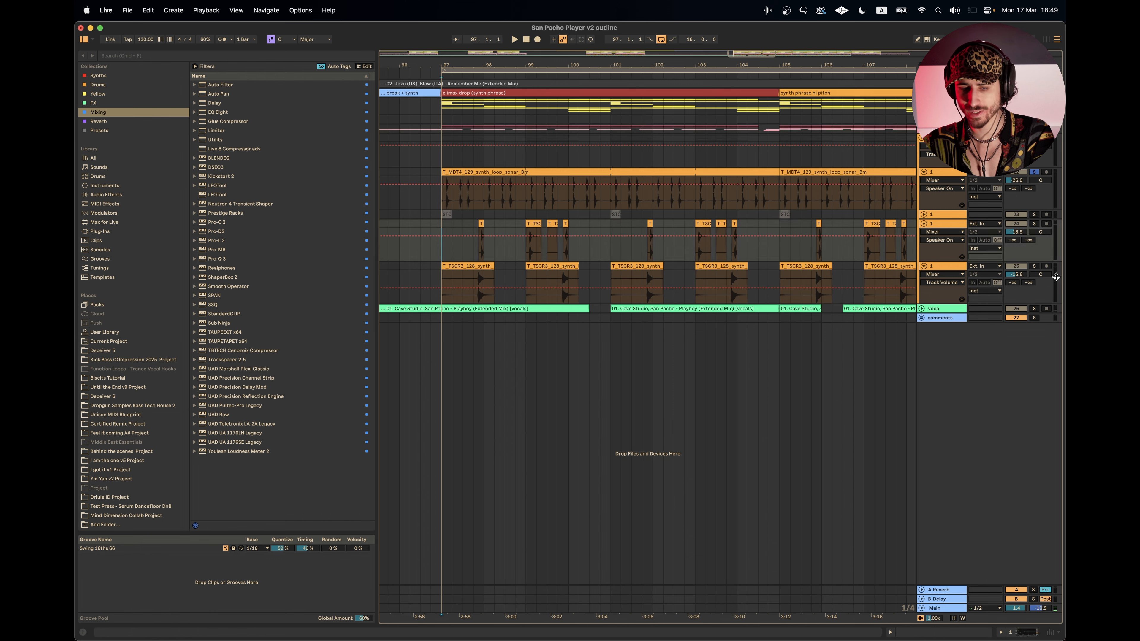
left_click(1035, 223)
left_click(1016, 232)
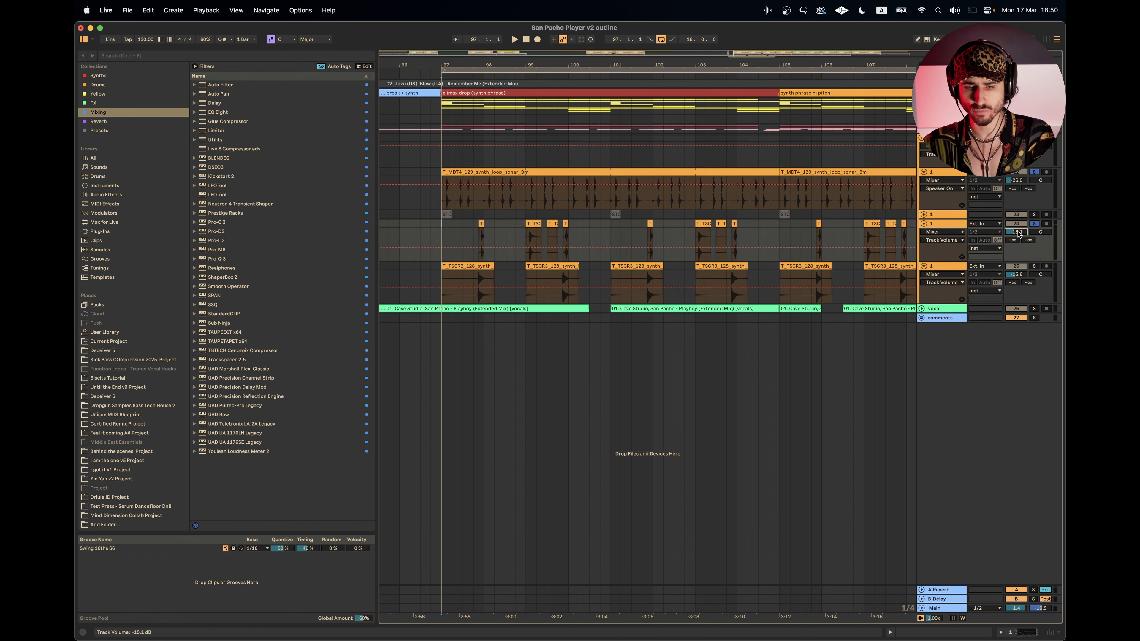
left_click(470, 233)
left_click(462, 233)
key("space")
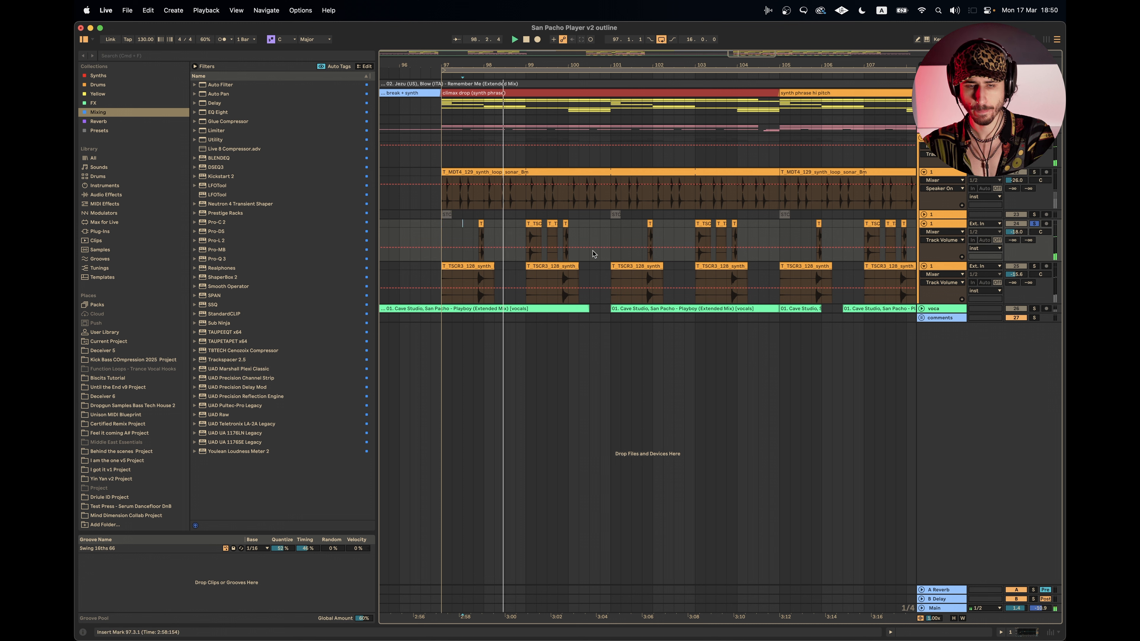
Step: Play the soloed chopped synth track from 99.1.1 and view its clips across the looped 16 bars
left_click(526, 237)
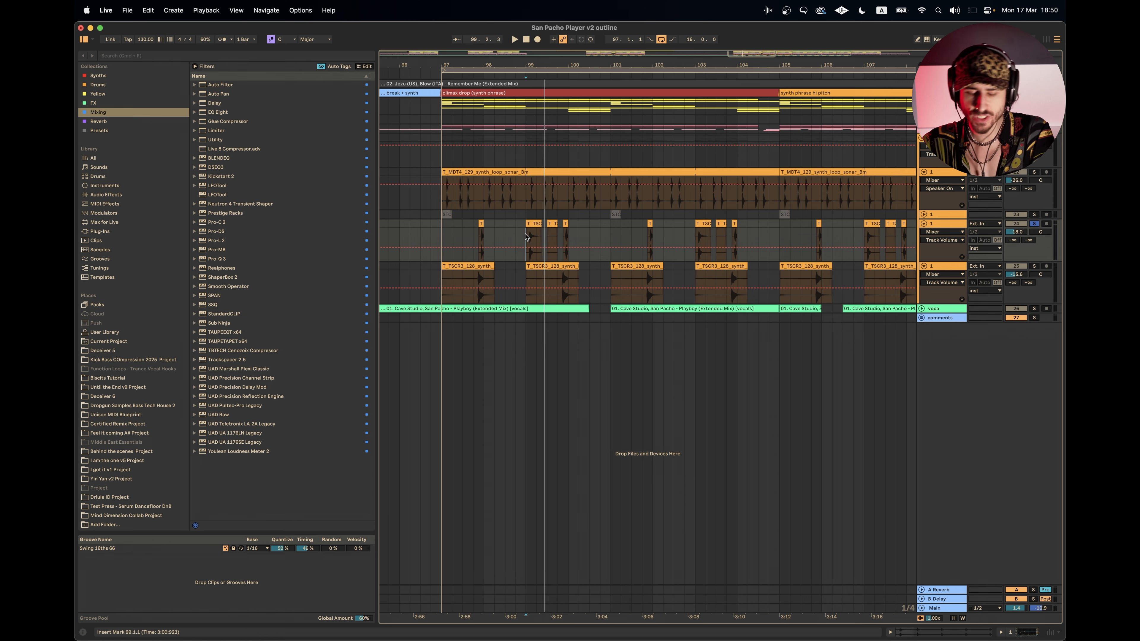
key("space")
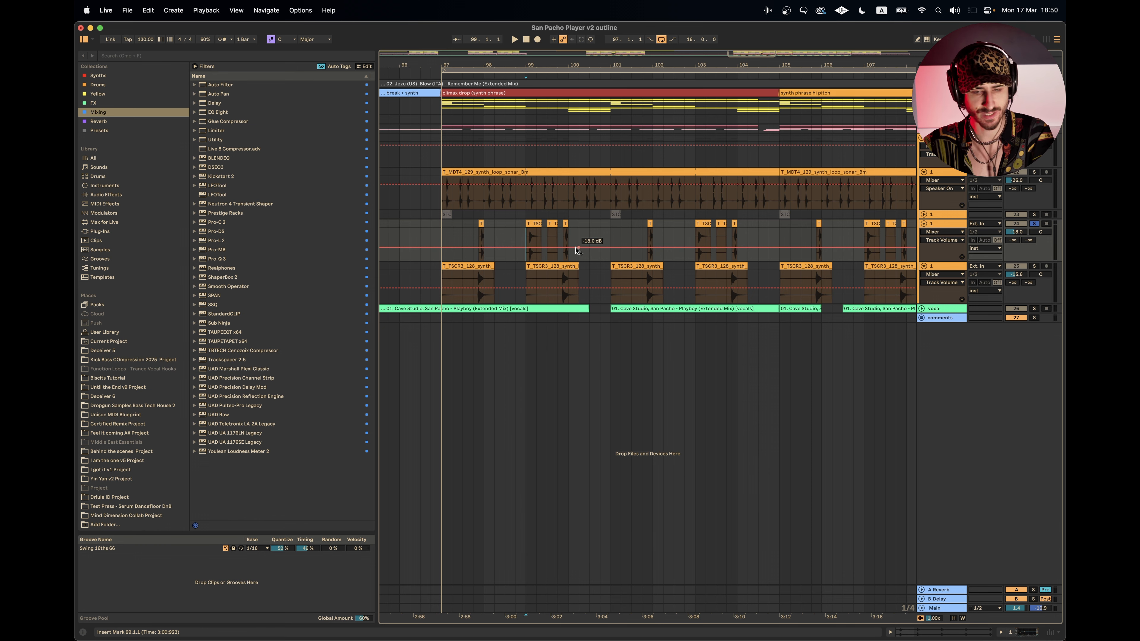
scroll(539, 264, "down", 5)
scroll(539, 264, "up", 3)
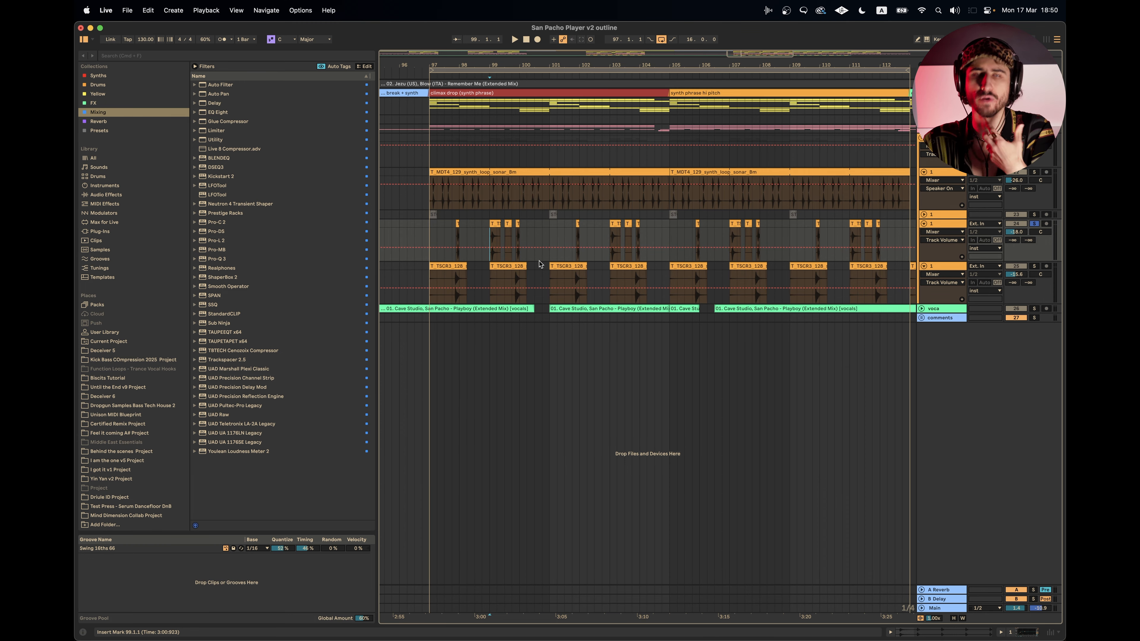
Step: Place the insert marker at the start of the climax drop and fold the sonar synth loop and short chopped synth tracks
left_click(429, 281)
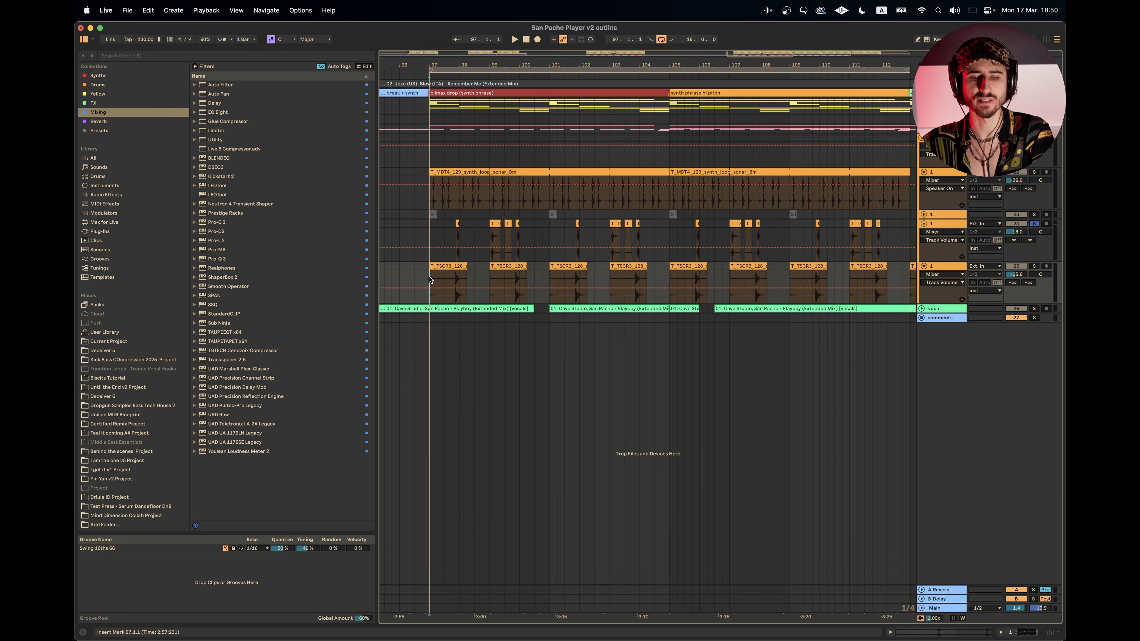
left_click(924, 223)
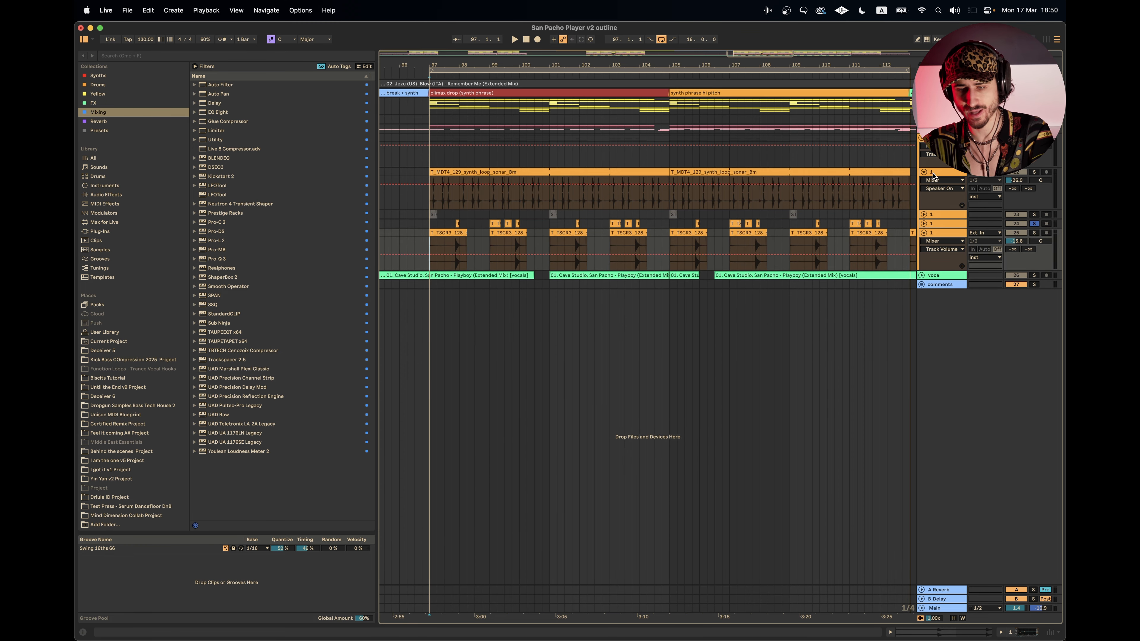
left_click(924, 172)
key("Right")
Step: Solo the synth_loop_little_Dm track as well and play it from the first bar of the climax drop
left_click(1034, 199)
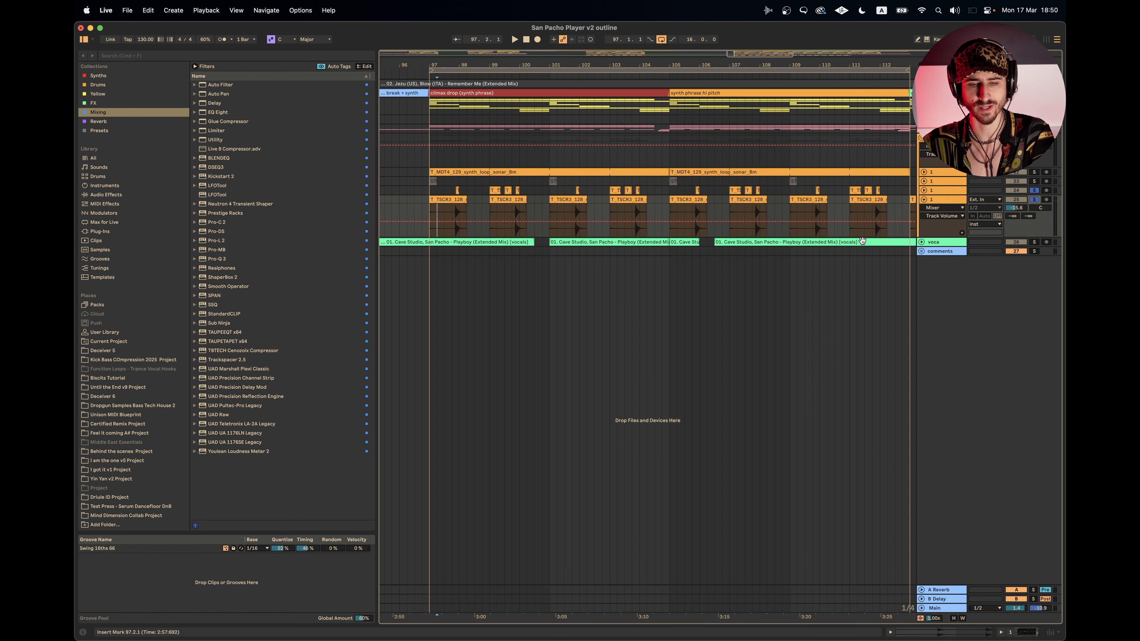
left_click(445, 220)
key("space")
scroll(480, 213, "up", 4)
key("space")
left_click(408, 212)
key("space")
key("space")
key("space")
Step: Play the synth loop from 97.4.1 while toggling the solo of the short chopped synth track above it
left_click(1035, 191)
key("space")
key("space")
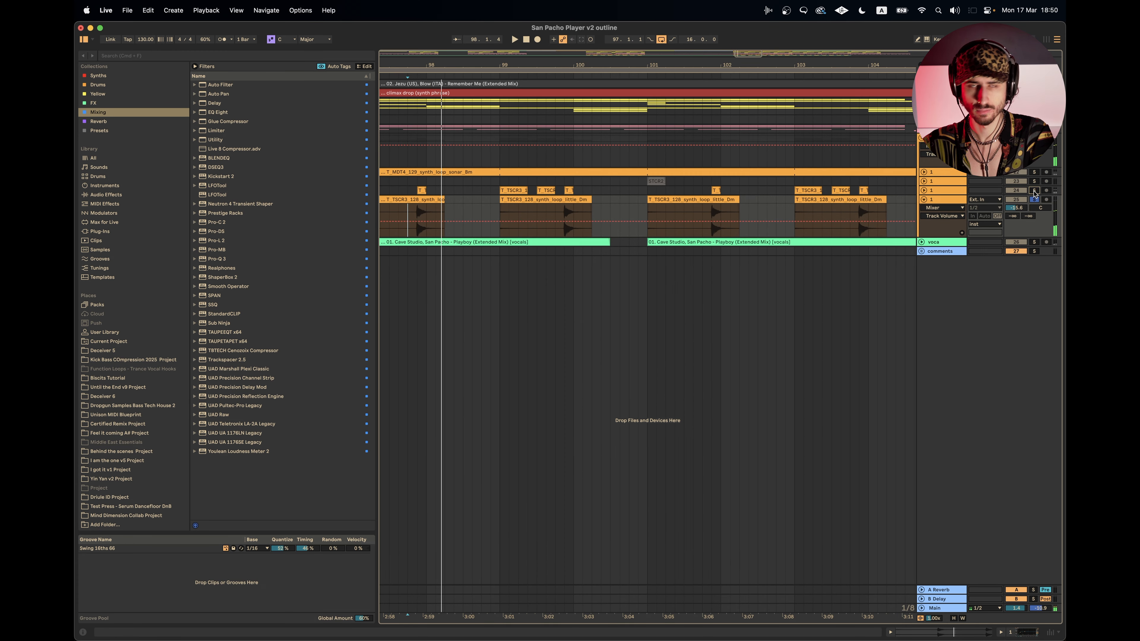
left_click(1035, 191)
Step: Fold the last open synth track and the inst group, and select the group from 97.3.1 to 113.1.1
scroll(764, 227, "down", 6)
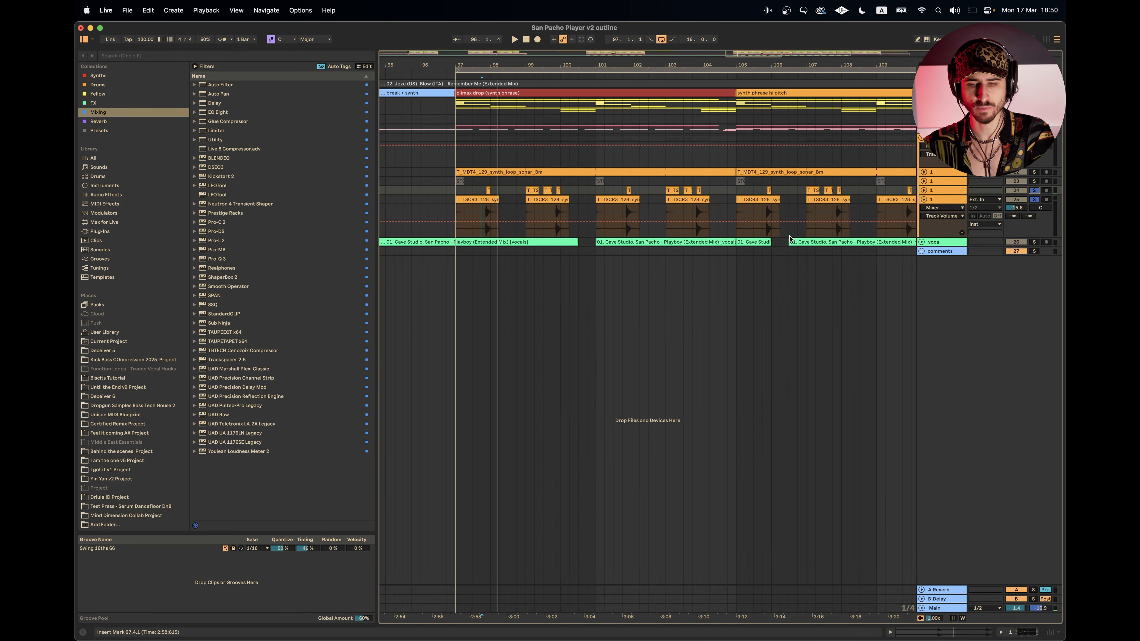
scroll(821, 238, "right", 1)
left_click(924, 200)
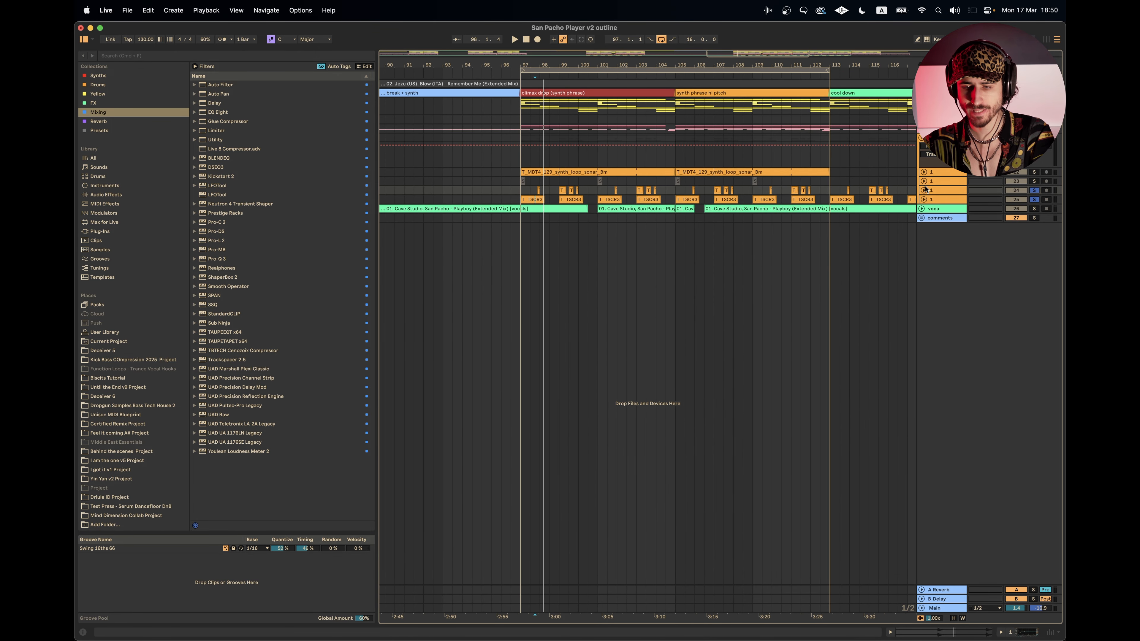
left_click(921, 139)
left_click_drag(526, 138, 831, 139)
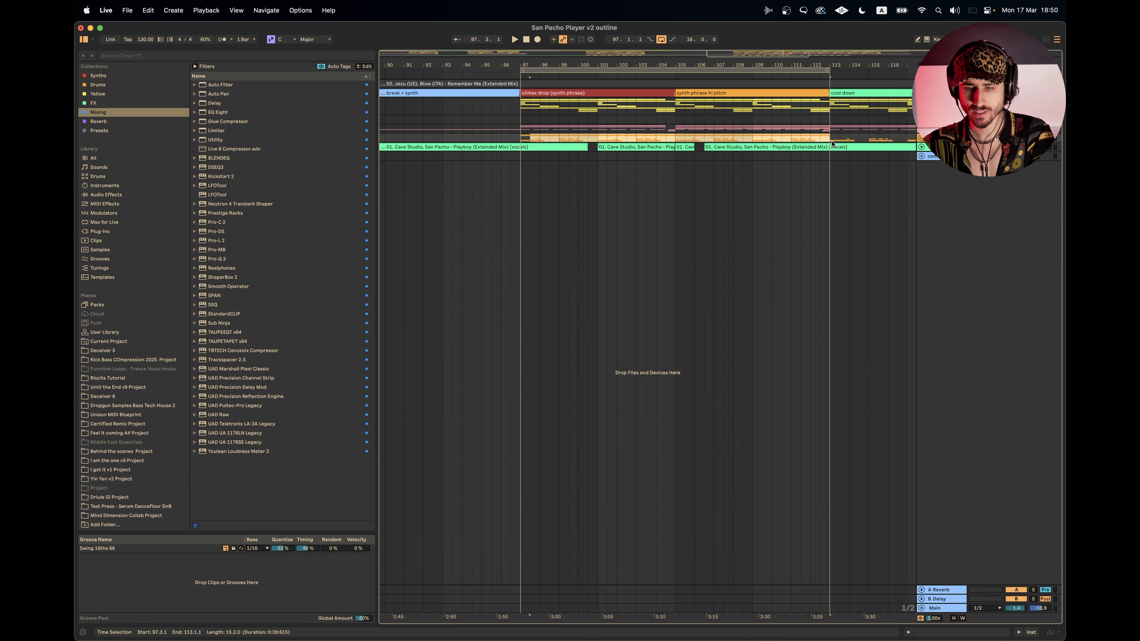
Step: Switch to Kortex and highlight "Even if a loop fits 7/10" in the Step 4 workflow list
key("super+Tab")
left_click_drag(156, 363, 233, 362)
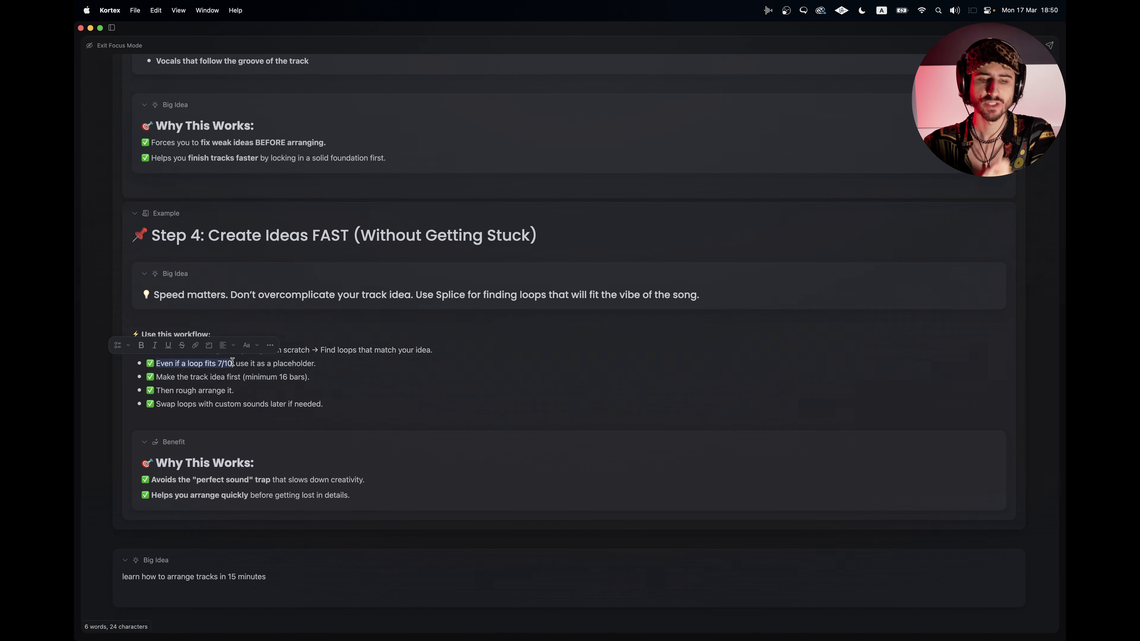
left_click(447, 414)
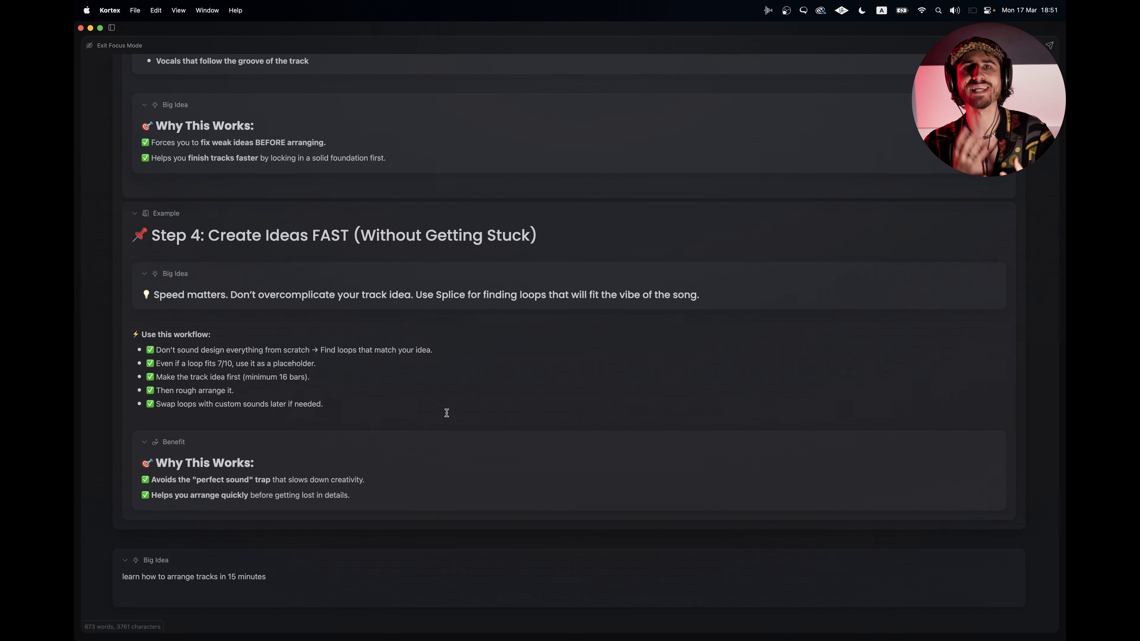
Step: Switch to Ableton Live, review the arrangement from its start, and select 97.1.1 to 113.1.1 across all groups
key("super+Tab")
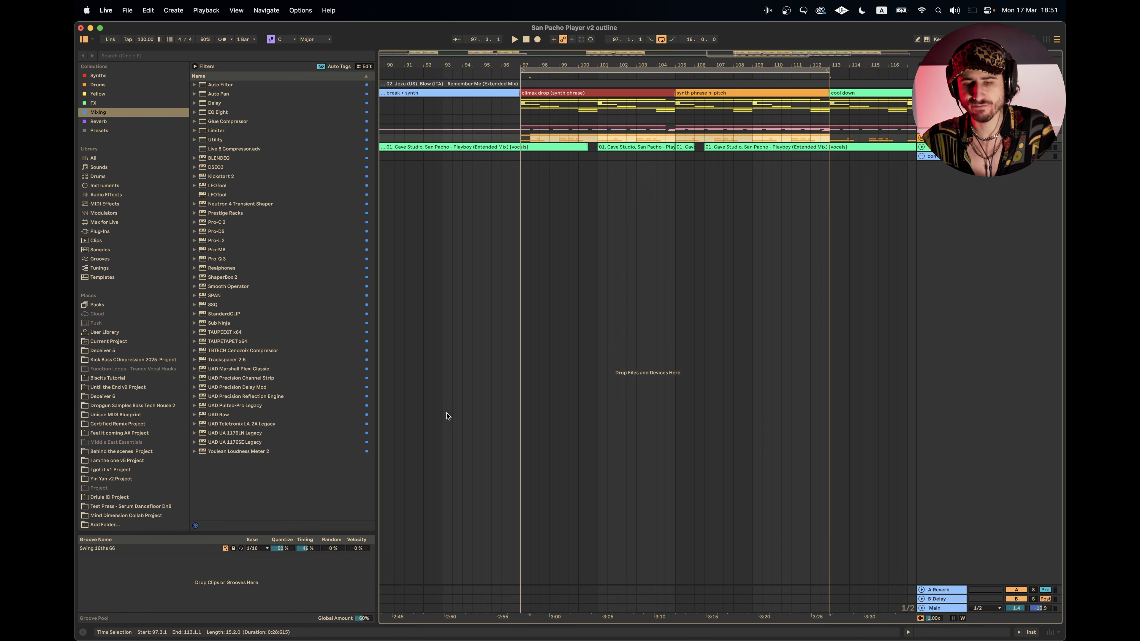
scroll(533, 316, "down", 10)
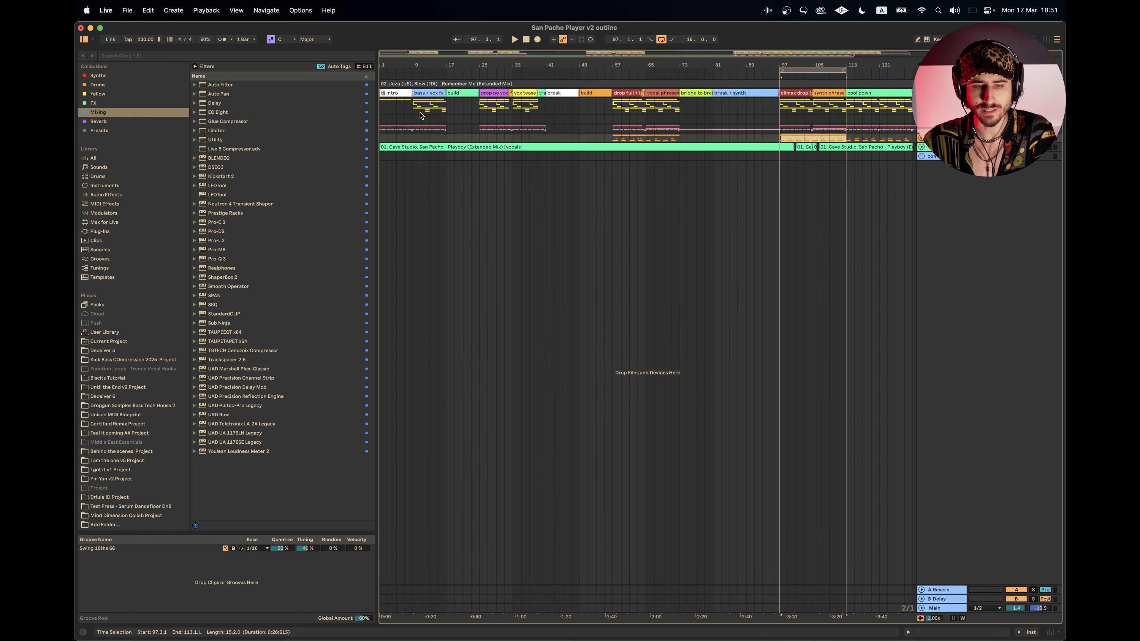
left_click_drag(381, 101, 540, 100)
scroll(777, 136, "right", 10)
scroll(540, 100, "up", 5)
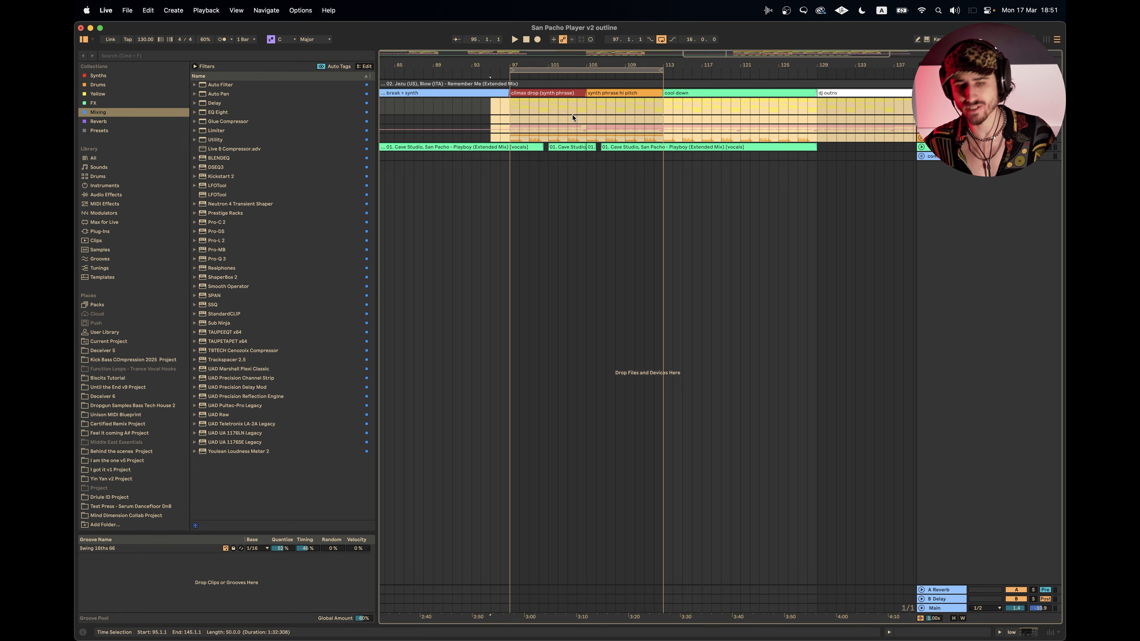
left_click_drag(511, 102, 664, 141)
Step: Switch to Kortex and highlight the workflow line "Make the track idea first (minimum 16 bars)."
key("super+Tab")
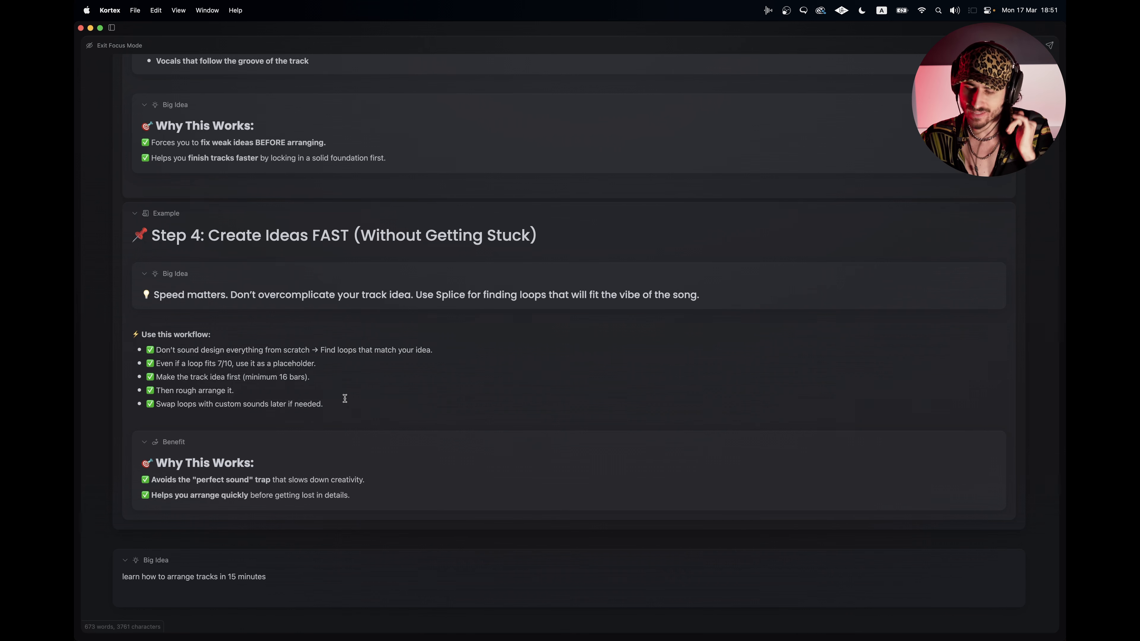
left_click_drag(155, 377, 350, 379)
left_click(370, 388)
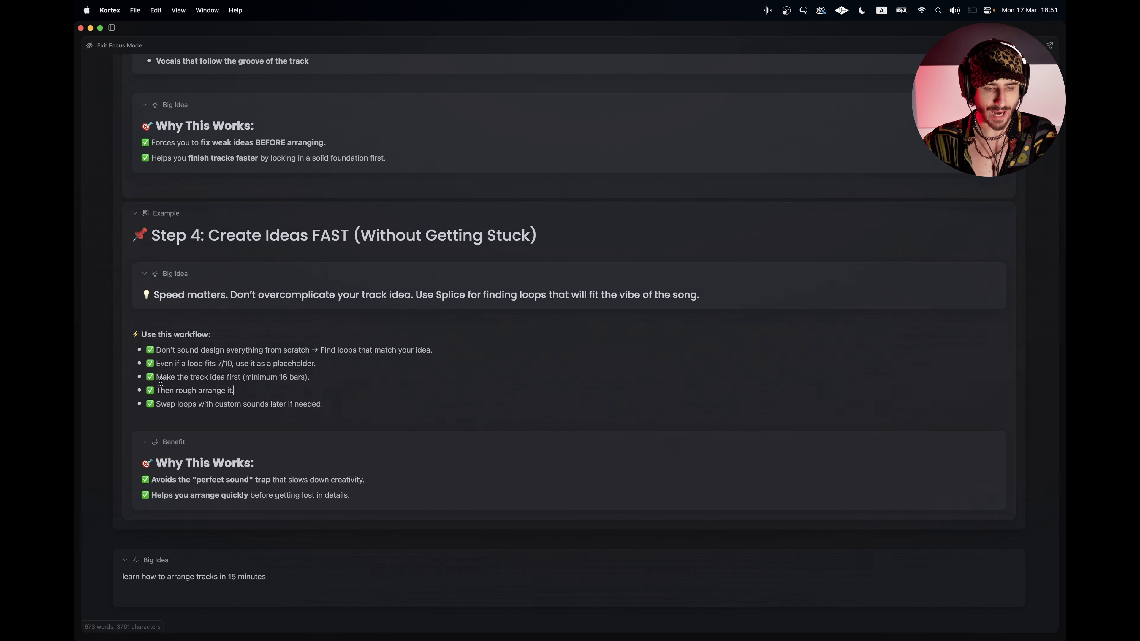
left_click_drag(156, 377, 308, 377)
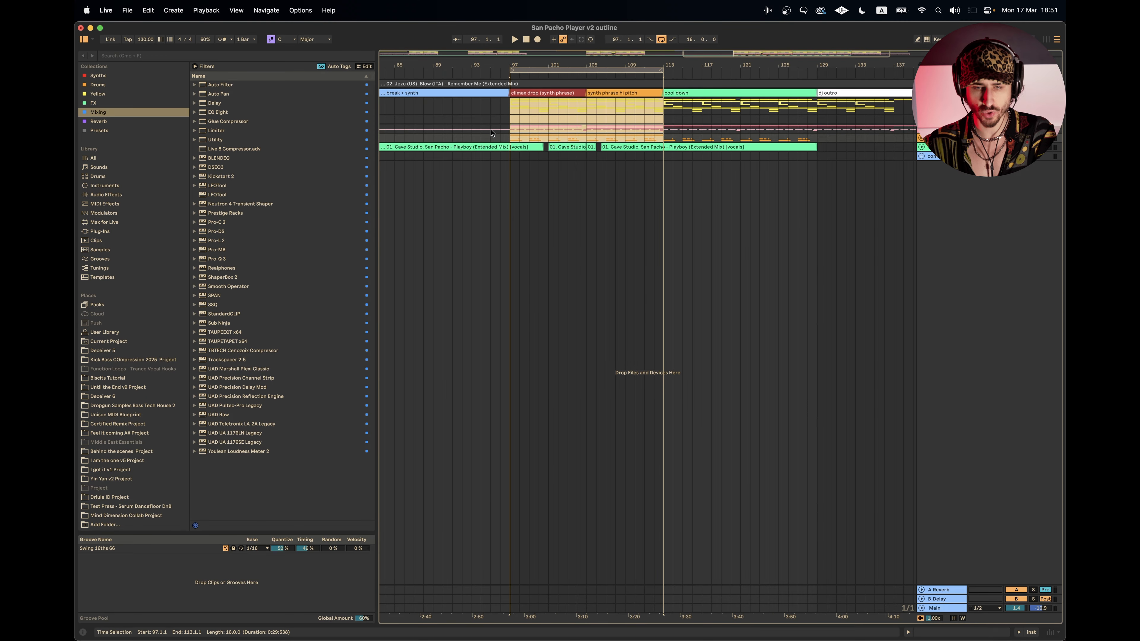
Step: Switch to Ableton Live and reselect the 16 bars of the climax drop and hi pitch synth phrase
left_click_drag(511, 135, 681, 144)
left_click_drag(513, 121, 667, 145)
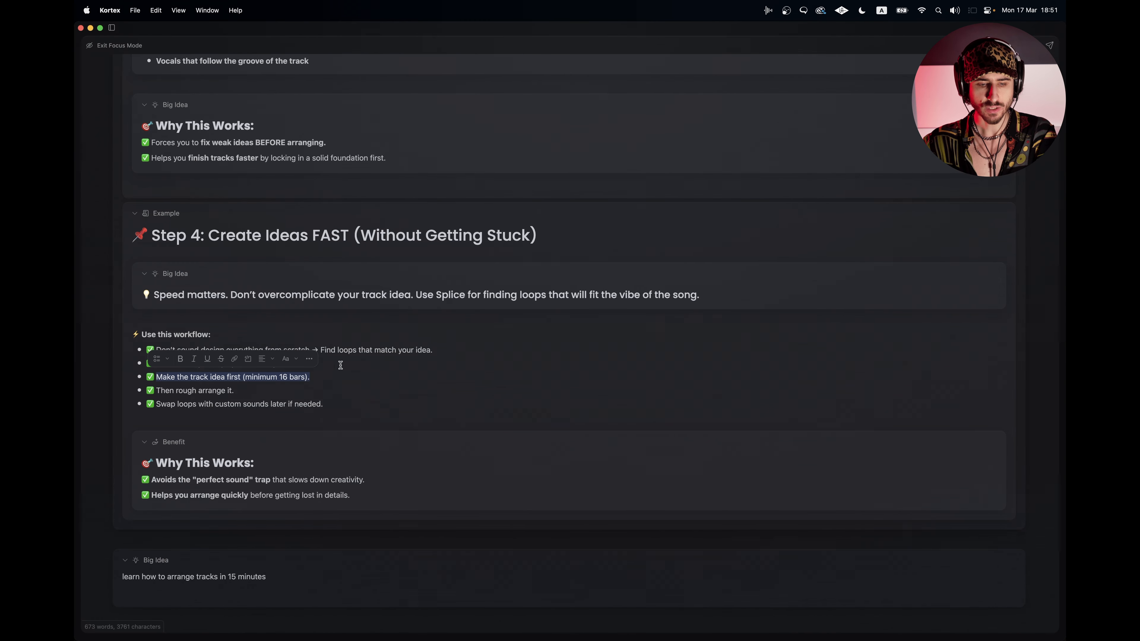
Step: Switch to Kortex and highlight "(minimum 16 bars)" in the Step 4 workflow list
left_click(340, 365)
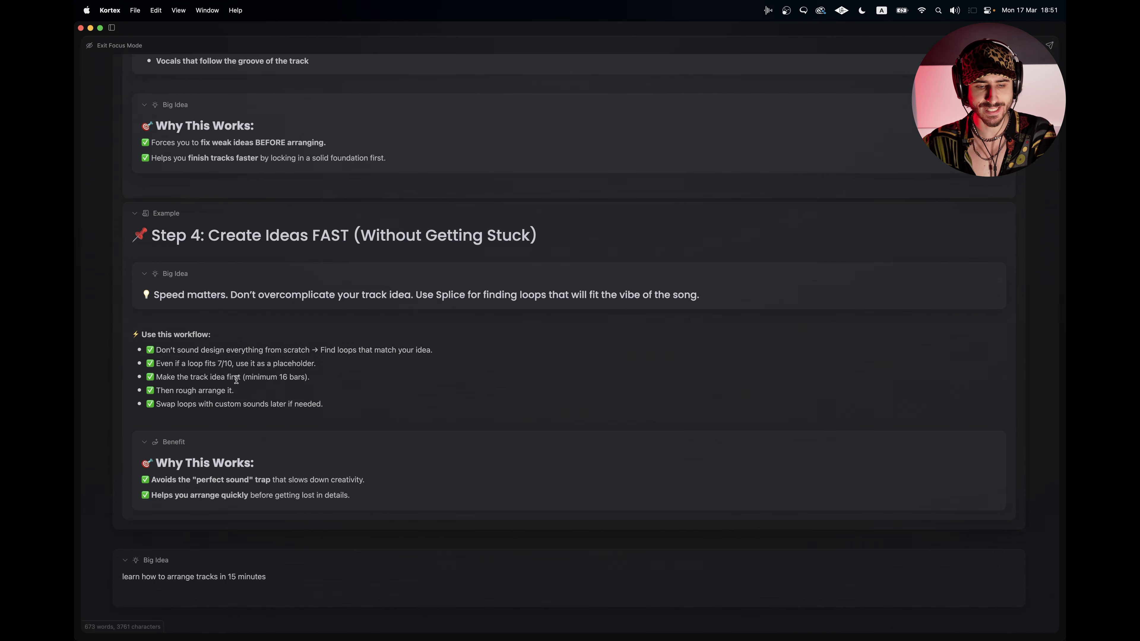
left_click_drag(241, 377, 338, 380)
left_click(339, 379)
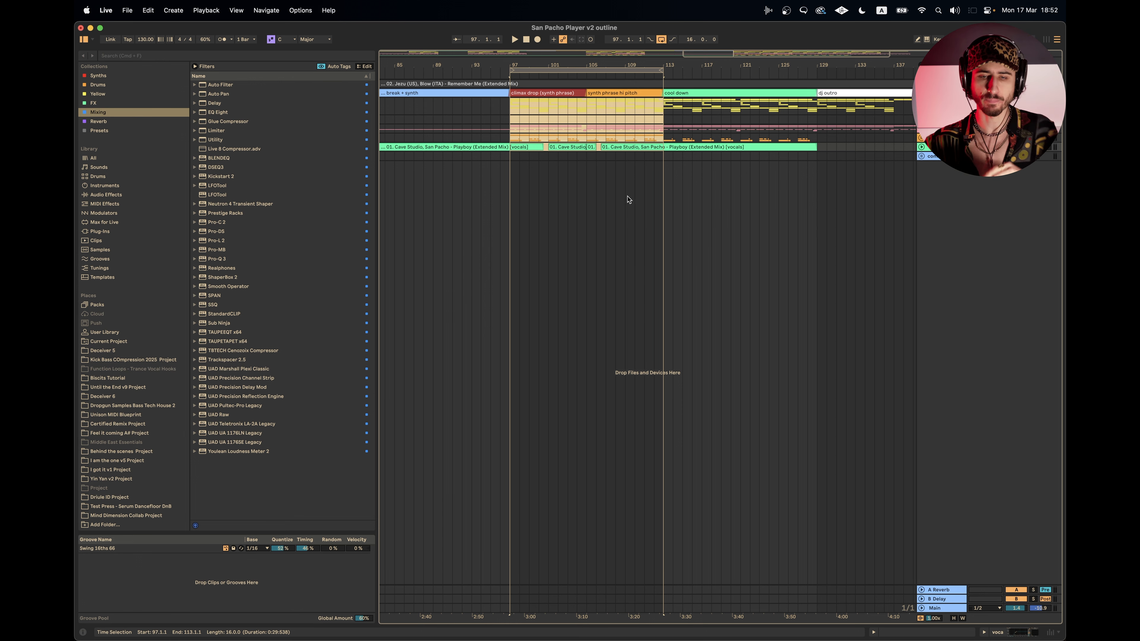
Step: Switch to Ableton Live, select the first 8 bars of the climax drop across all groups and loop them
scroll(630, 200, "up", 5)
scroll(651, 157, "left", 4)
left_click(666, 119)
left_click_drag(651, 107, 800, 142)
left_click_drag(501, 141, 649, 111)
key("super+l")
key("w")
Step: Try duplicating the 8-bar drop section six times along the arrangement, and undo all the copies
key("super+d")
key("super+d")
key("super+d")
key("super+d")
key("super+d")
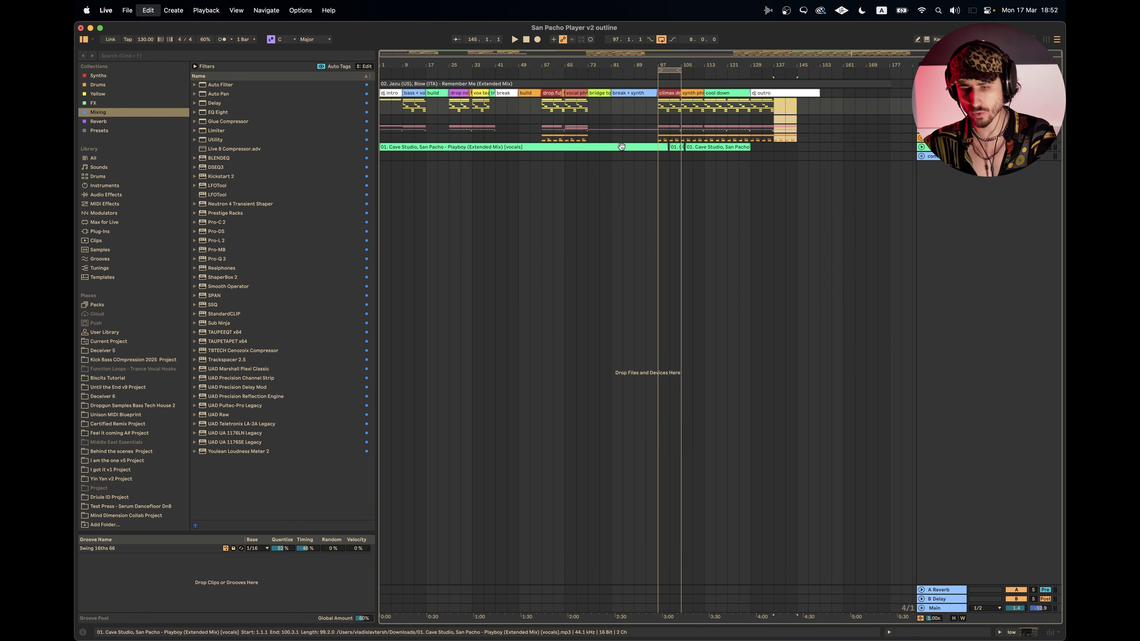
key("super+d")
key("super+z")
key("super+z")
key("super+z")
key("super+z")
key("super+z")
key("super+z")
Step: Try duplicating the 8-bar drop section three times, and undo the three copies
key("super+d")
key("super+d")
key("super+d")
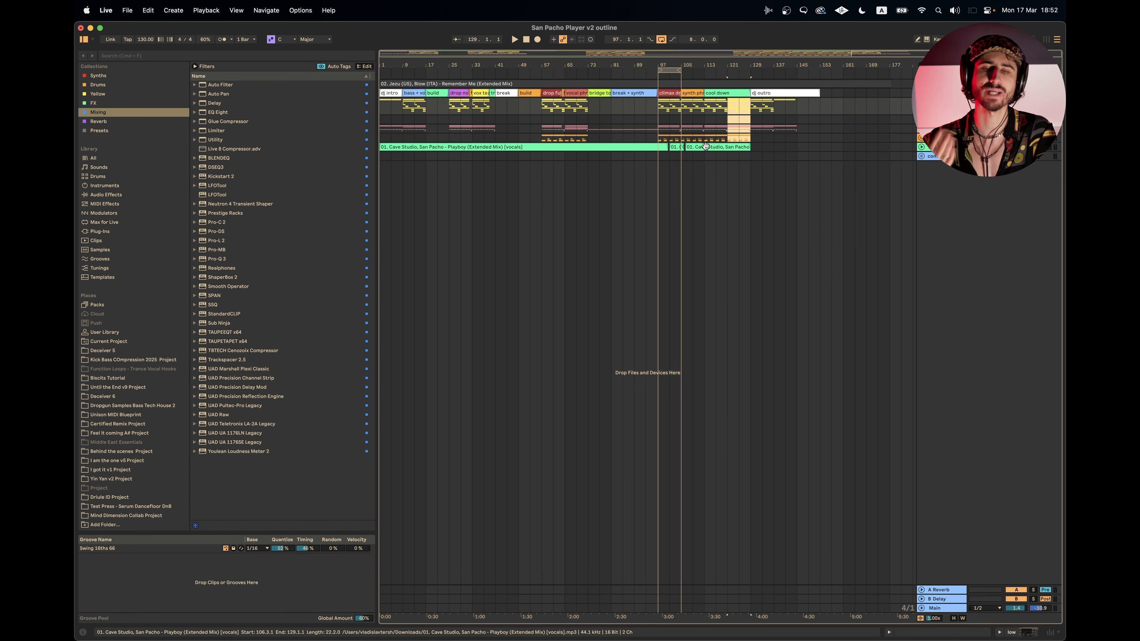
key("super+z")
key("super+z")
key("super+z")
Step: Extend the loop to 16 bars from 97.1.1, try duplicating the 16-bar section, and undo the copy
key("super+d")
mouse_move(681, 66)
left_mouse_down()
mouse_move(680, 76)
mouse_move(631, 76)
mouse_move(690, 70)
left_mouse_up()
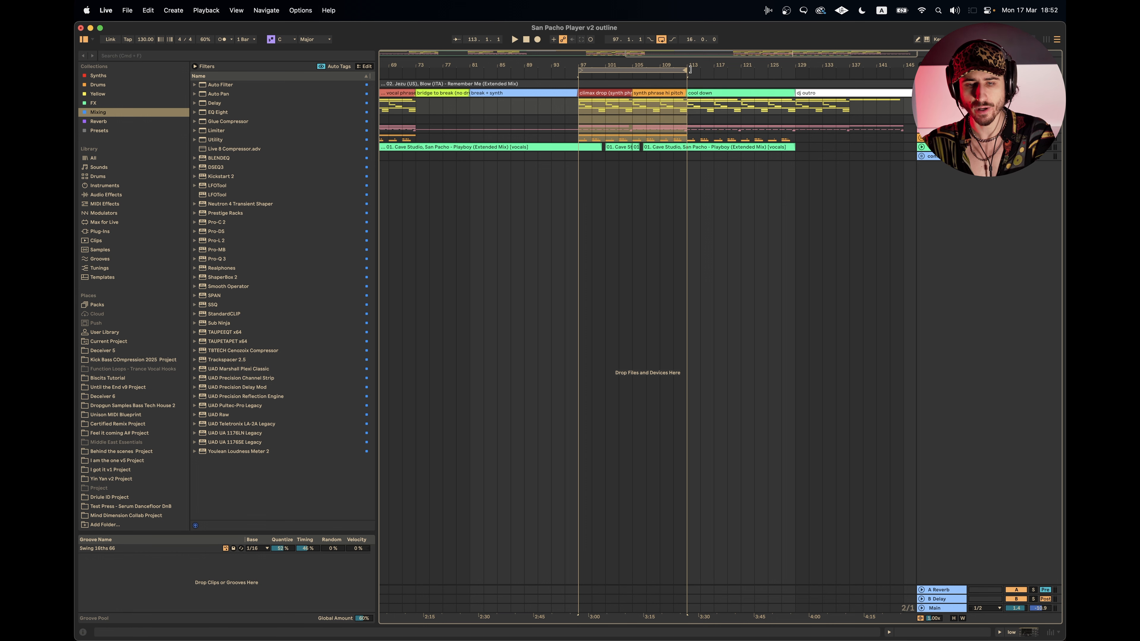
left_click_drag(578, 104, 793, 128)
key("super+d")
key("super+z")
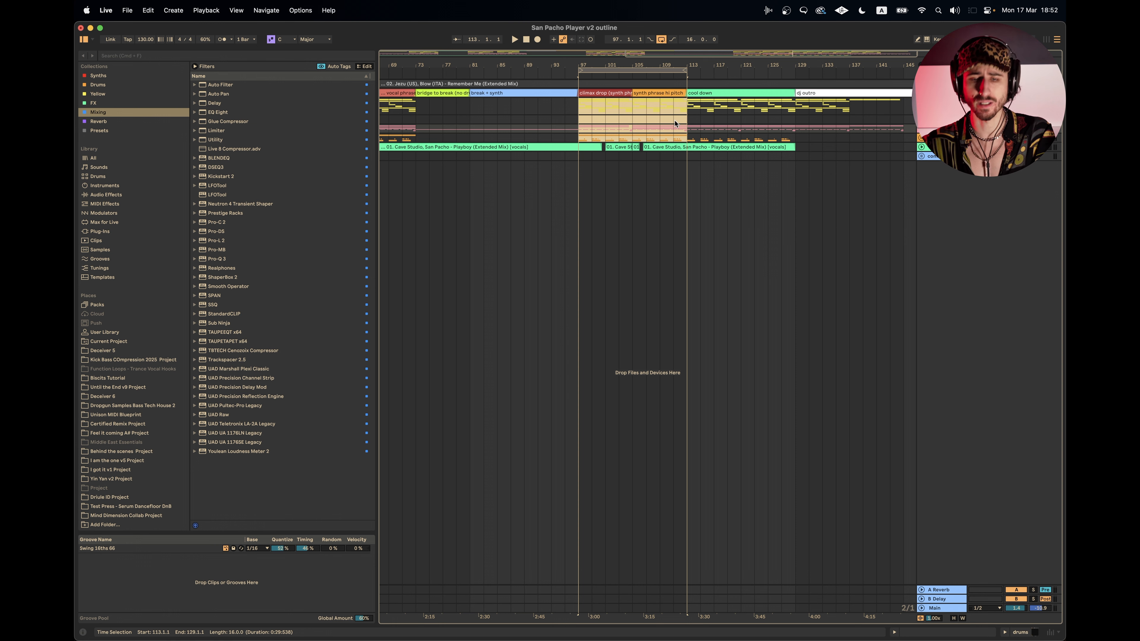
Step: Select the 16 bars from 97.1.1 to 113.1.1 across all groups
left_click(574, 121)
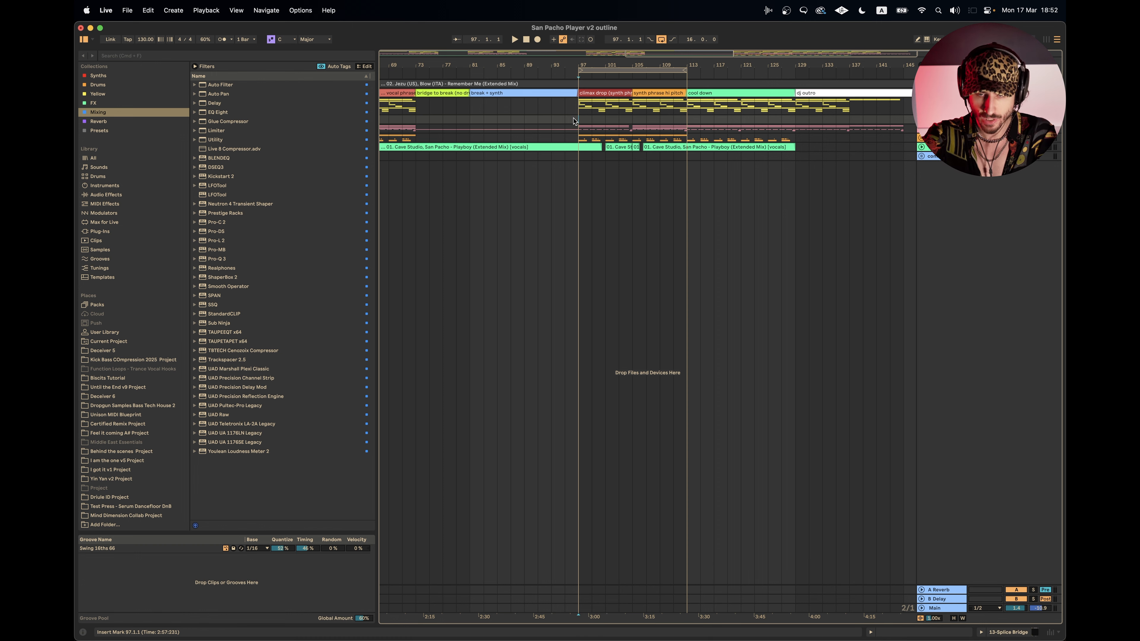
left_click_drag(579, 106, 686, 143)
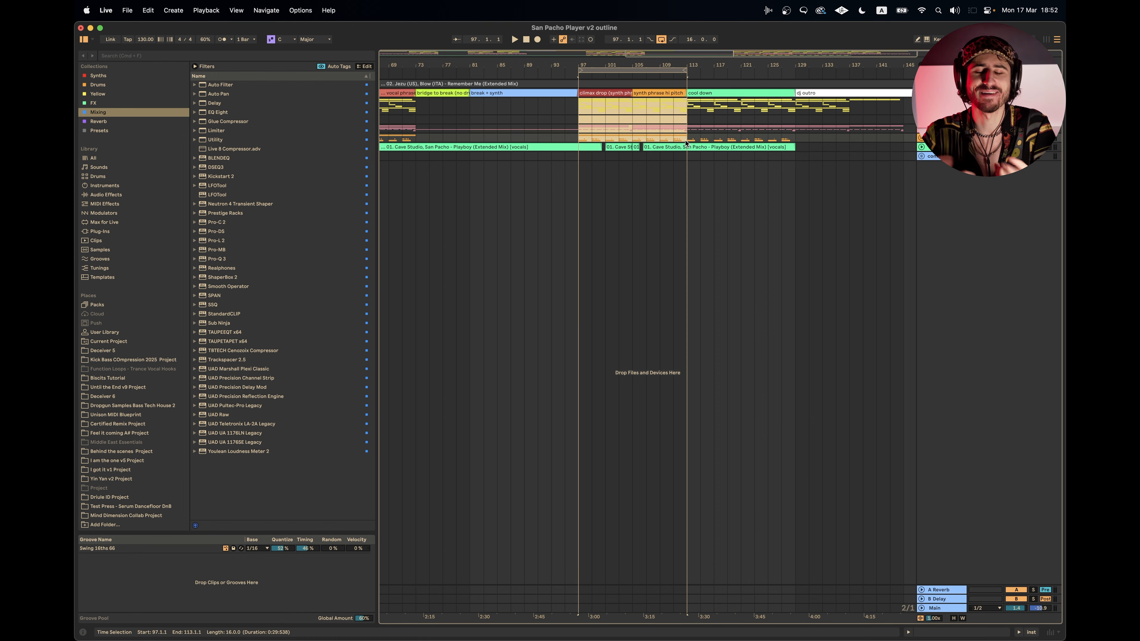
Step: Switch to Kortex and highlight the workflow line "Then rough arrange it."
key("Tab")
key("super+Tab")
scroll(234, 425, "down", 2)
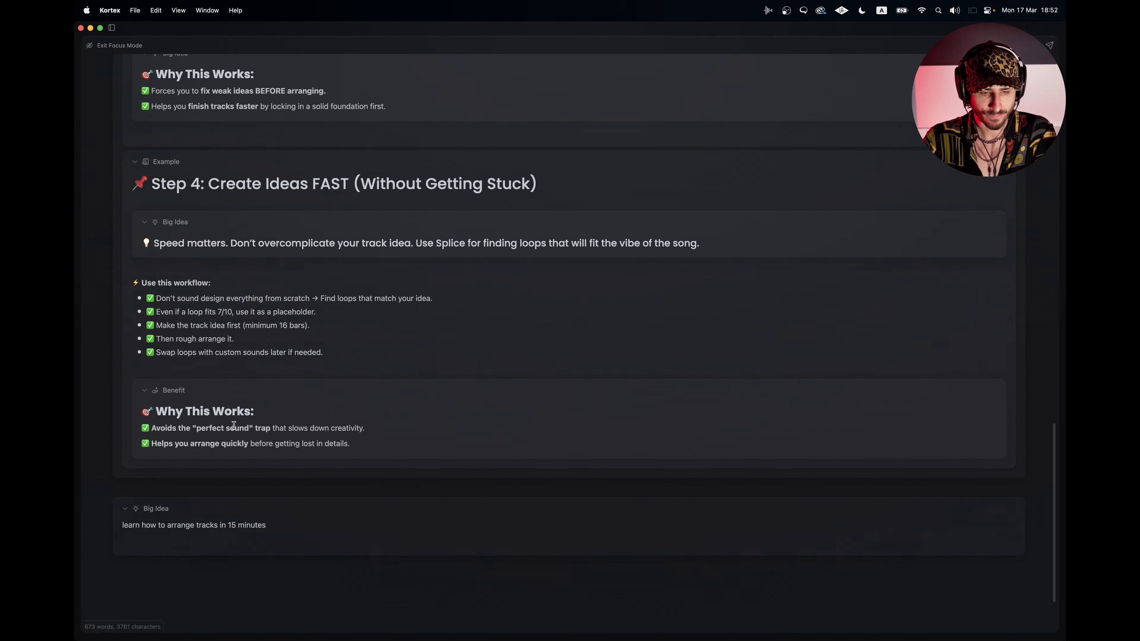
left_click_drag(155, 340, 258, 340)
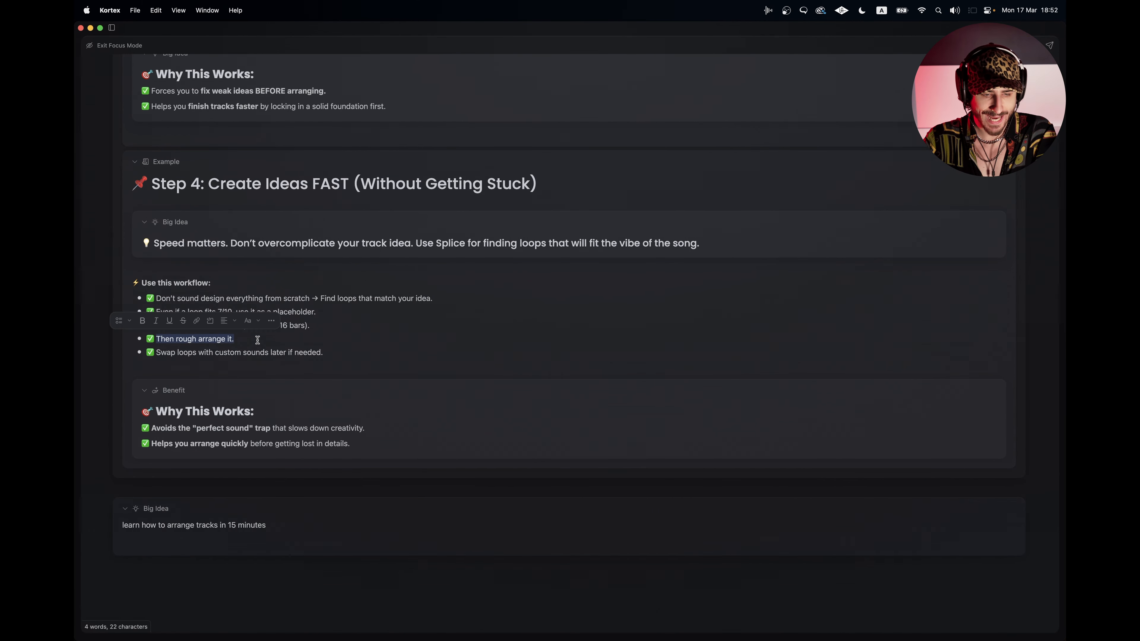
Step: Switch to Ableton Live, select 1.1.1 to 73.1.1 across all groups, and place the insert marker at 57.1.1
key("super+Tab")
key("Tab")
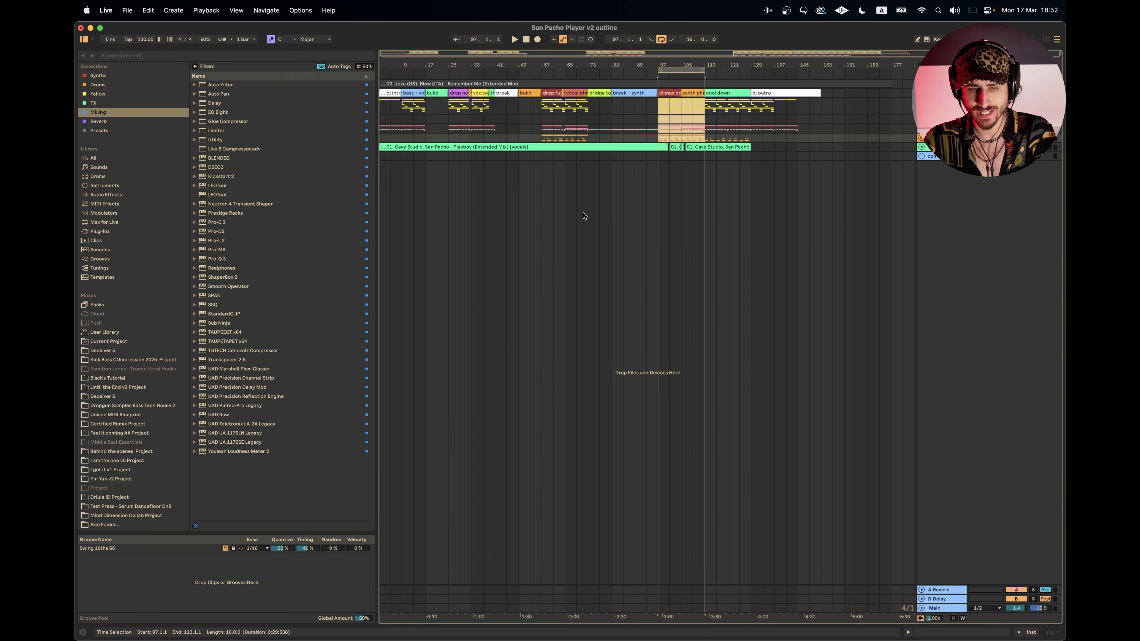
left_click(530, 118)
left_click_drag(377, 105, 604, 139)
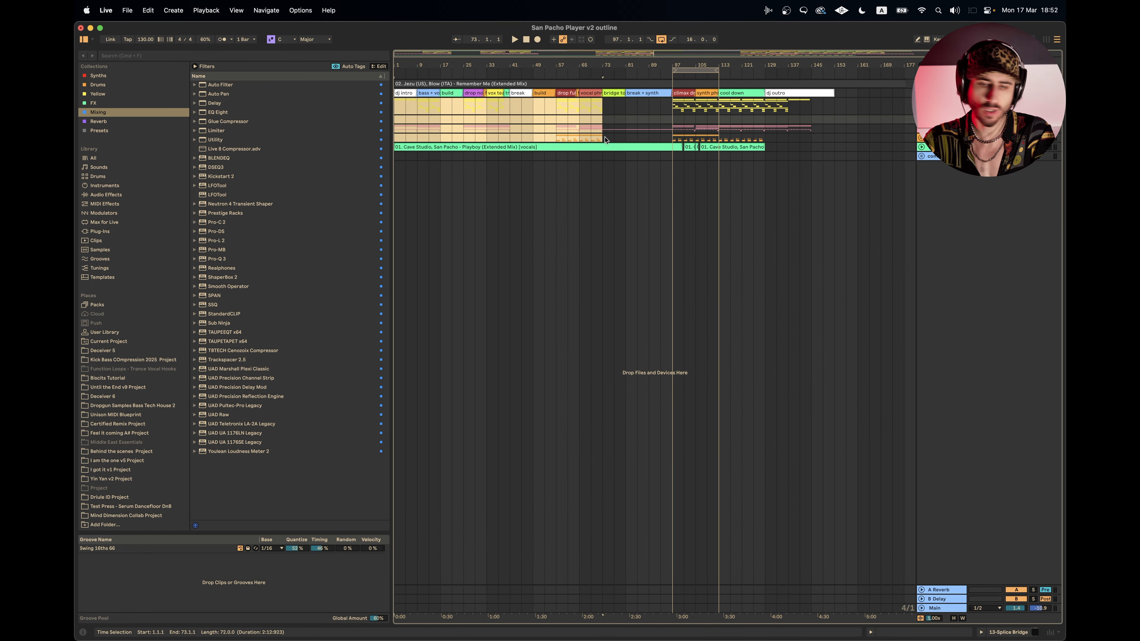
left_click(556, 140)
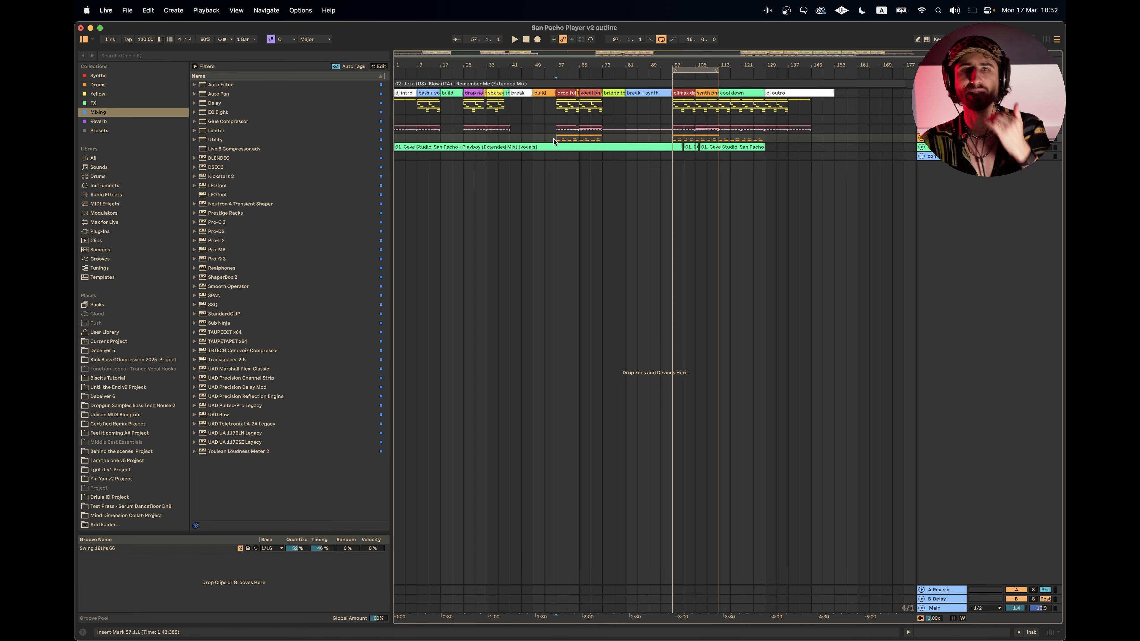
Step: Mark the inst clips at bars 57 to 73 and the earlier bars 25 to 57, and undo the last two changes
left_click_drag(556, 140, 603, 140)
left_click_drag(464, 137, 554, 147)
key("super+z")
key("super+z")
left_click(557, 156)
scroll(557, 158, "right", 1)
Step: Switch to Kortex and highlight the workflow line "Swap loops with custom sounds later if needed."
key("super+Tab")
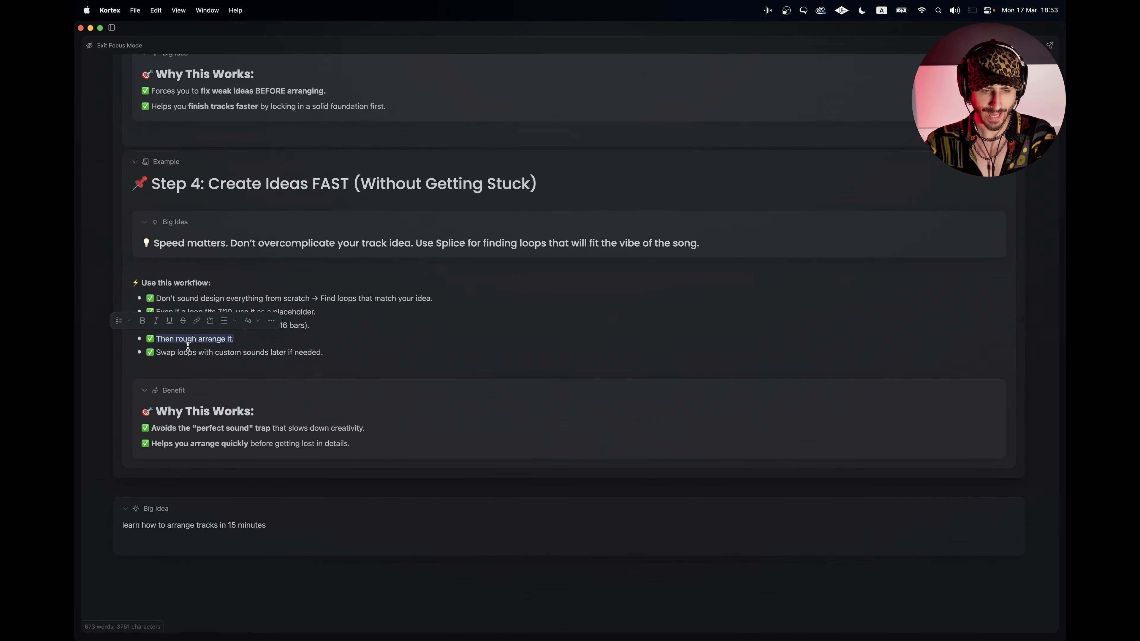
left_click_drag(154, 353, 367, 357)
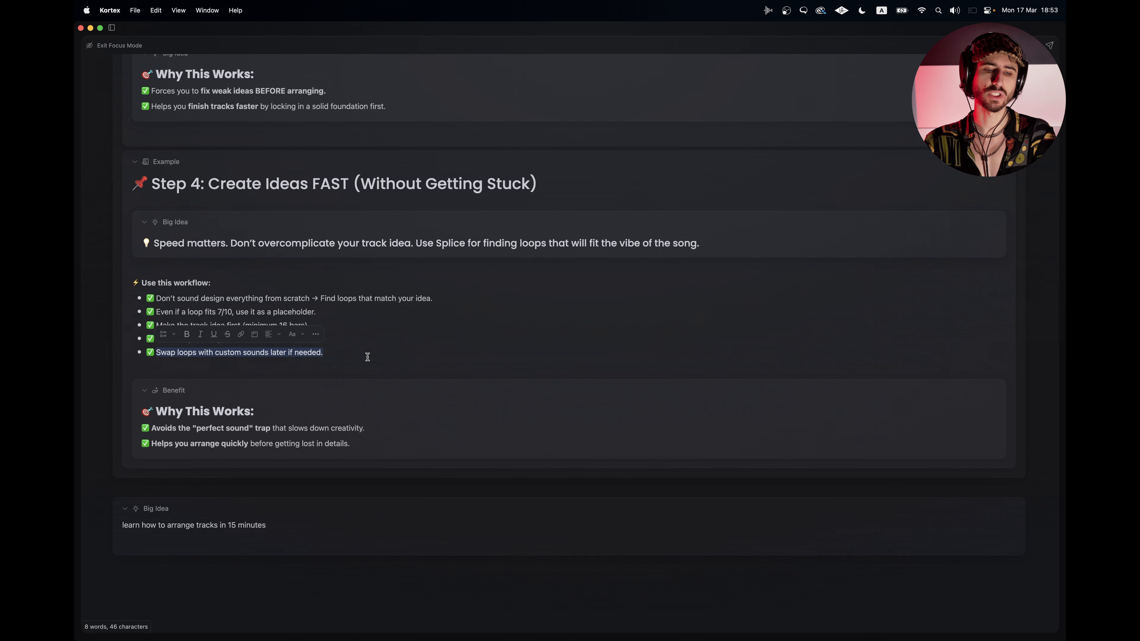
left_click(360, 365)
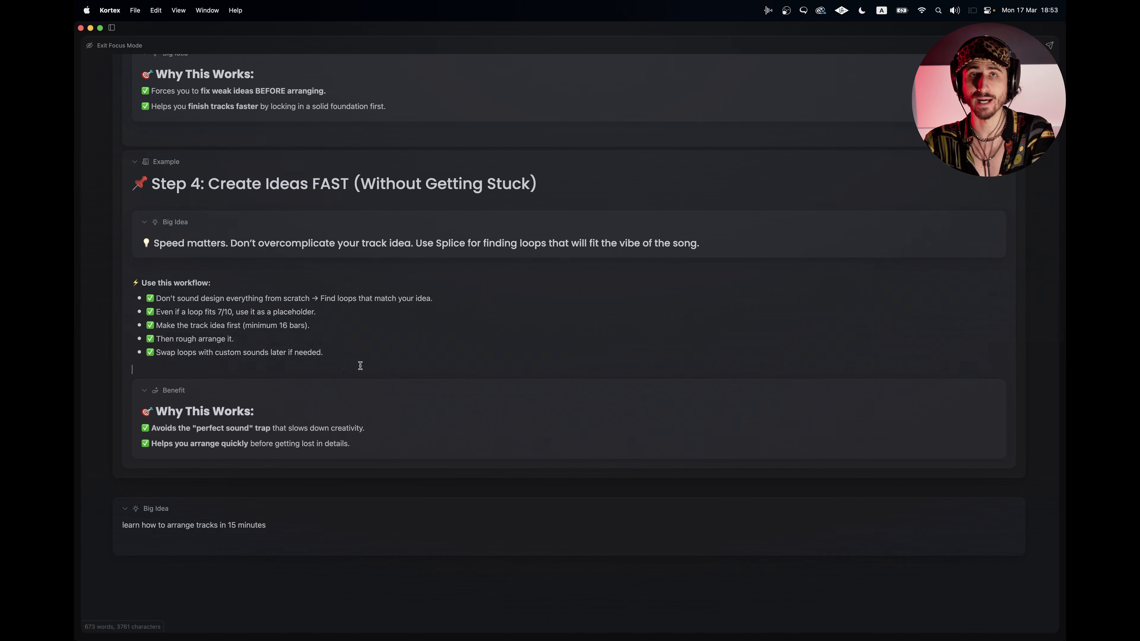
Step: Go over the Step 4 "Why This Works" benefits in Kortex, highlighting the lines on the "perfect sound" trap and arranging quickly
key("super+Tab")
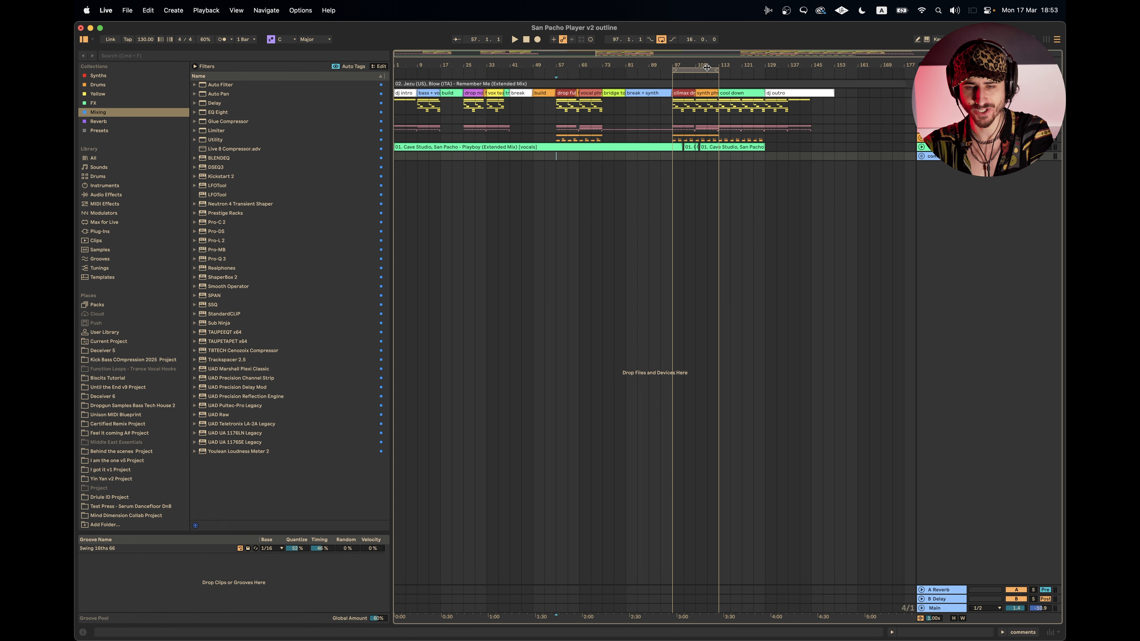
key("super+Tab")
scroll(124, 456, "down", 3)
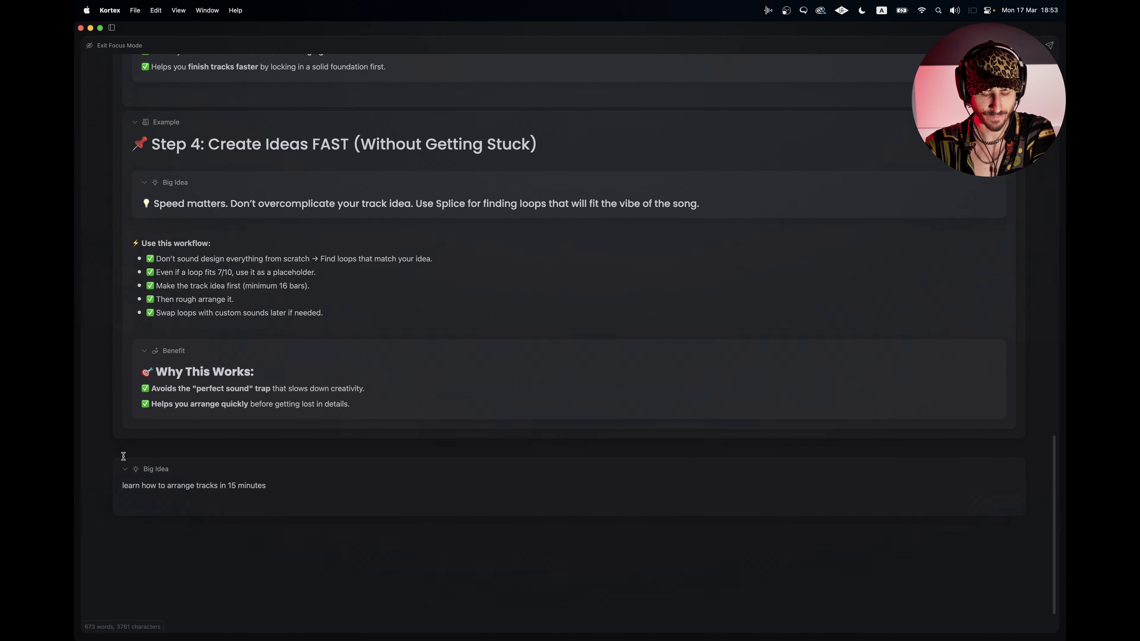
left_click_drag(155, 353, 255, 354)
left_click(178, 373)
left_click_drag(152, 371, 302, 366)
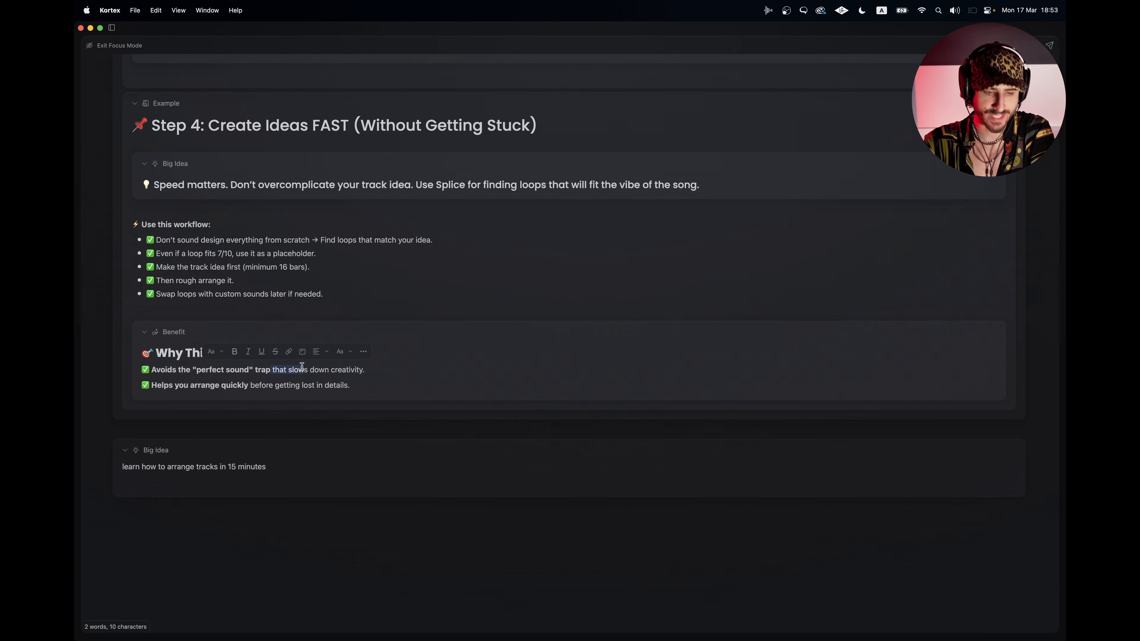
left_click_drag(149, 385, 358, 393)
Step: Switch to Ableton Live, select the arrangement from 1.1.1 to bar 73 across all tracks, and place the insert marker at 53.1.1
key("super+Tab")
scroll(649, 300, "right", 1)
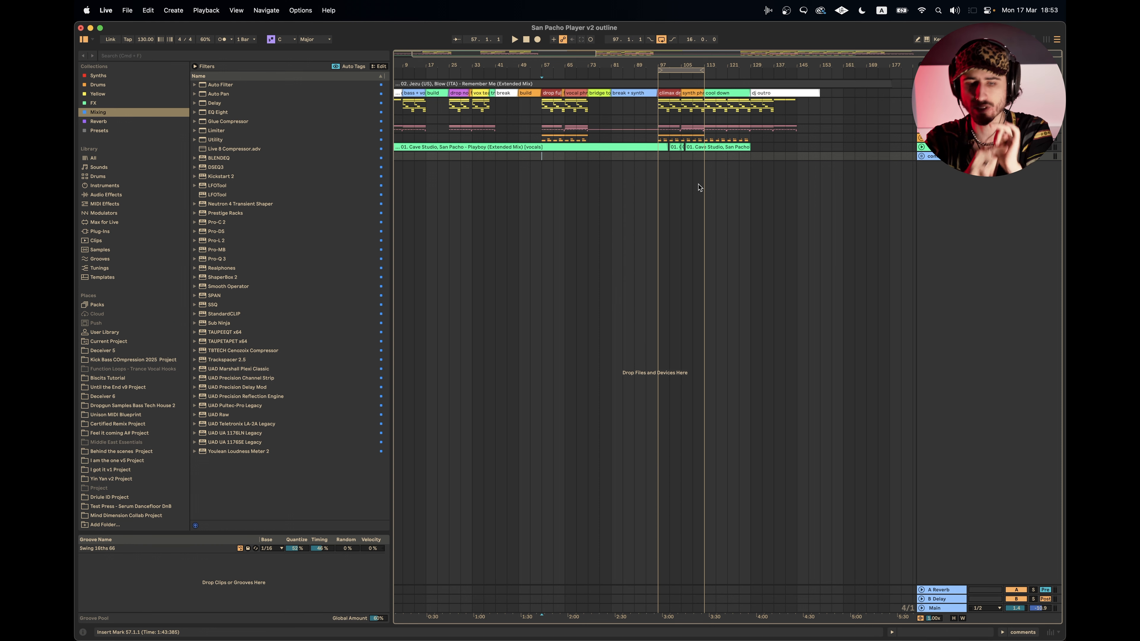
left_click_drag(587, 155, 395, 106)
left_click(545, 144)
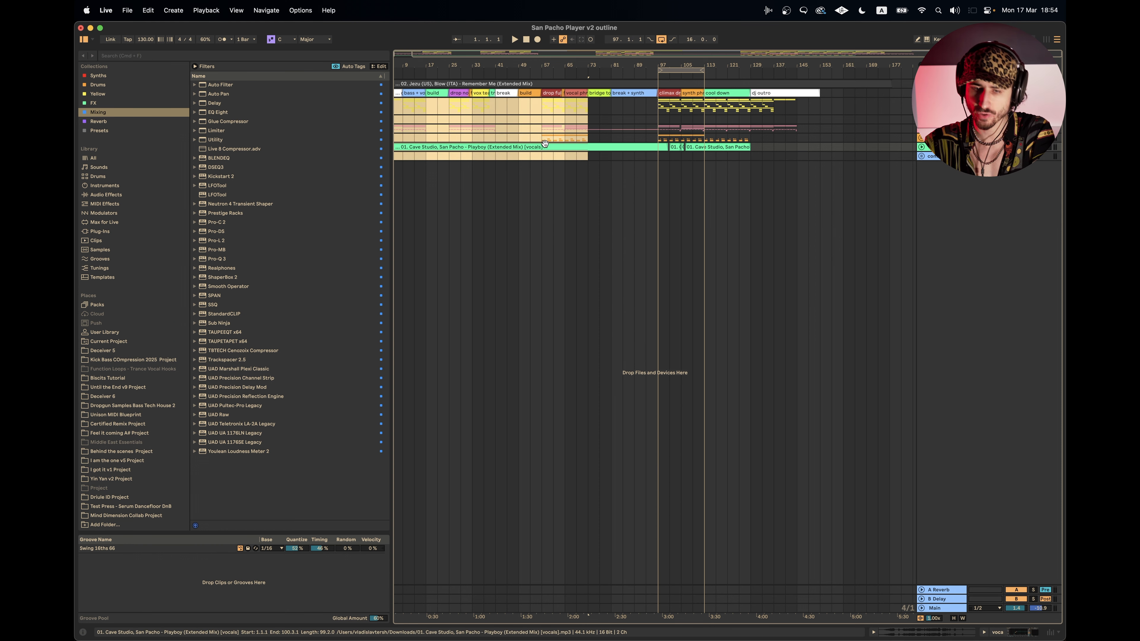
scroll(545, 143, "left", 2)
left_click(542, 132)
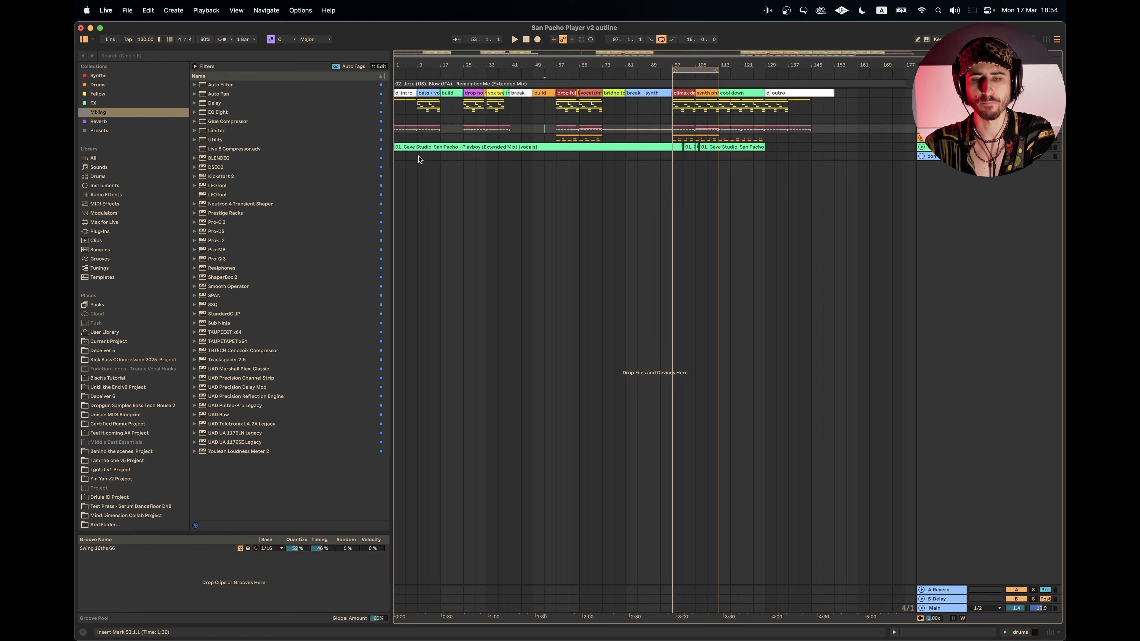
Step: Mark the first drop's clips and move the insert marker to the start of the climax drop at 97.1.1
left_click_drag(471, 111, 505, 130)
left_click(523, 130)
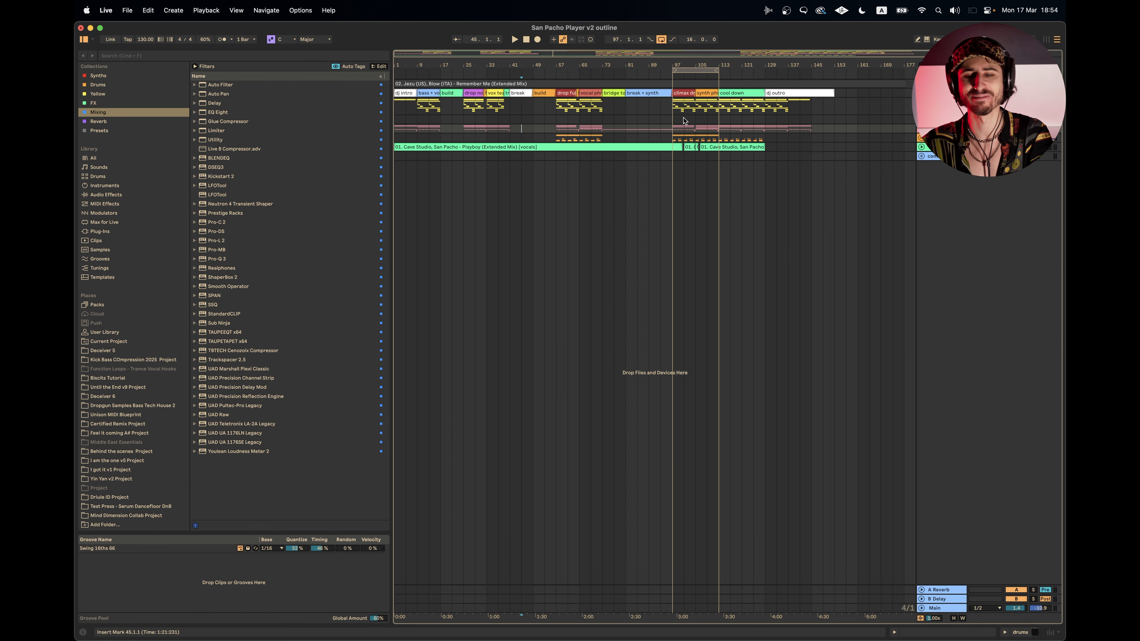
left_click(674, 110)
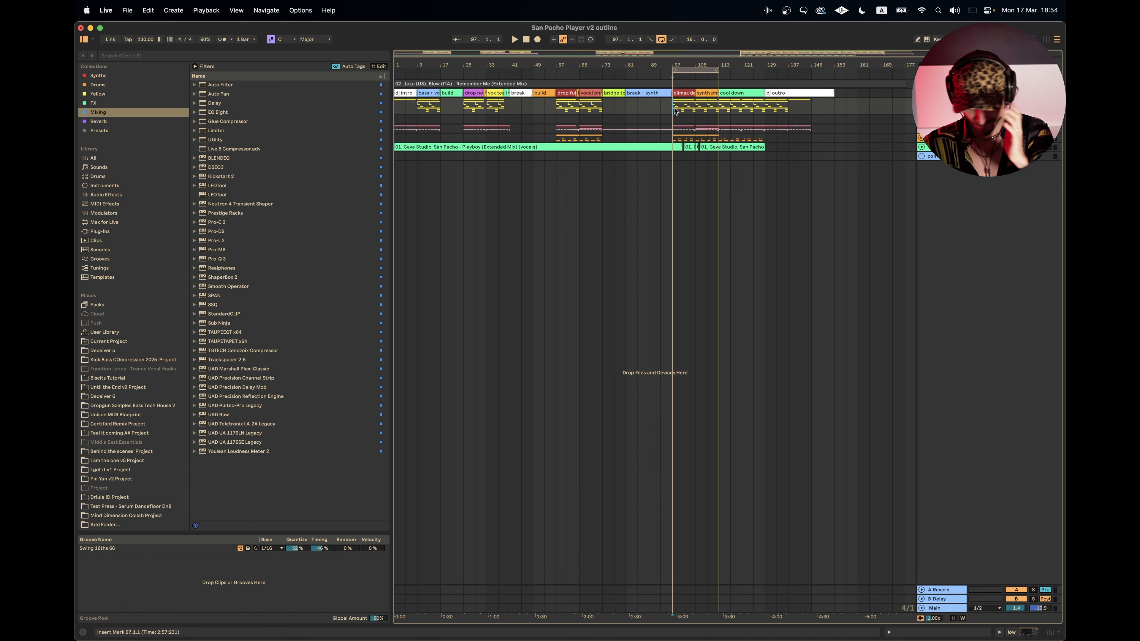